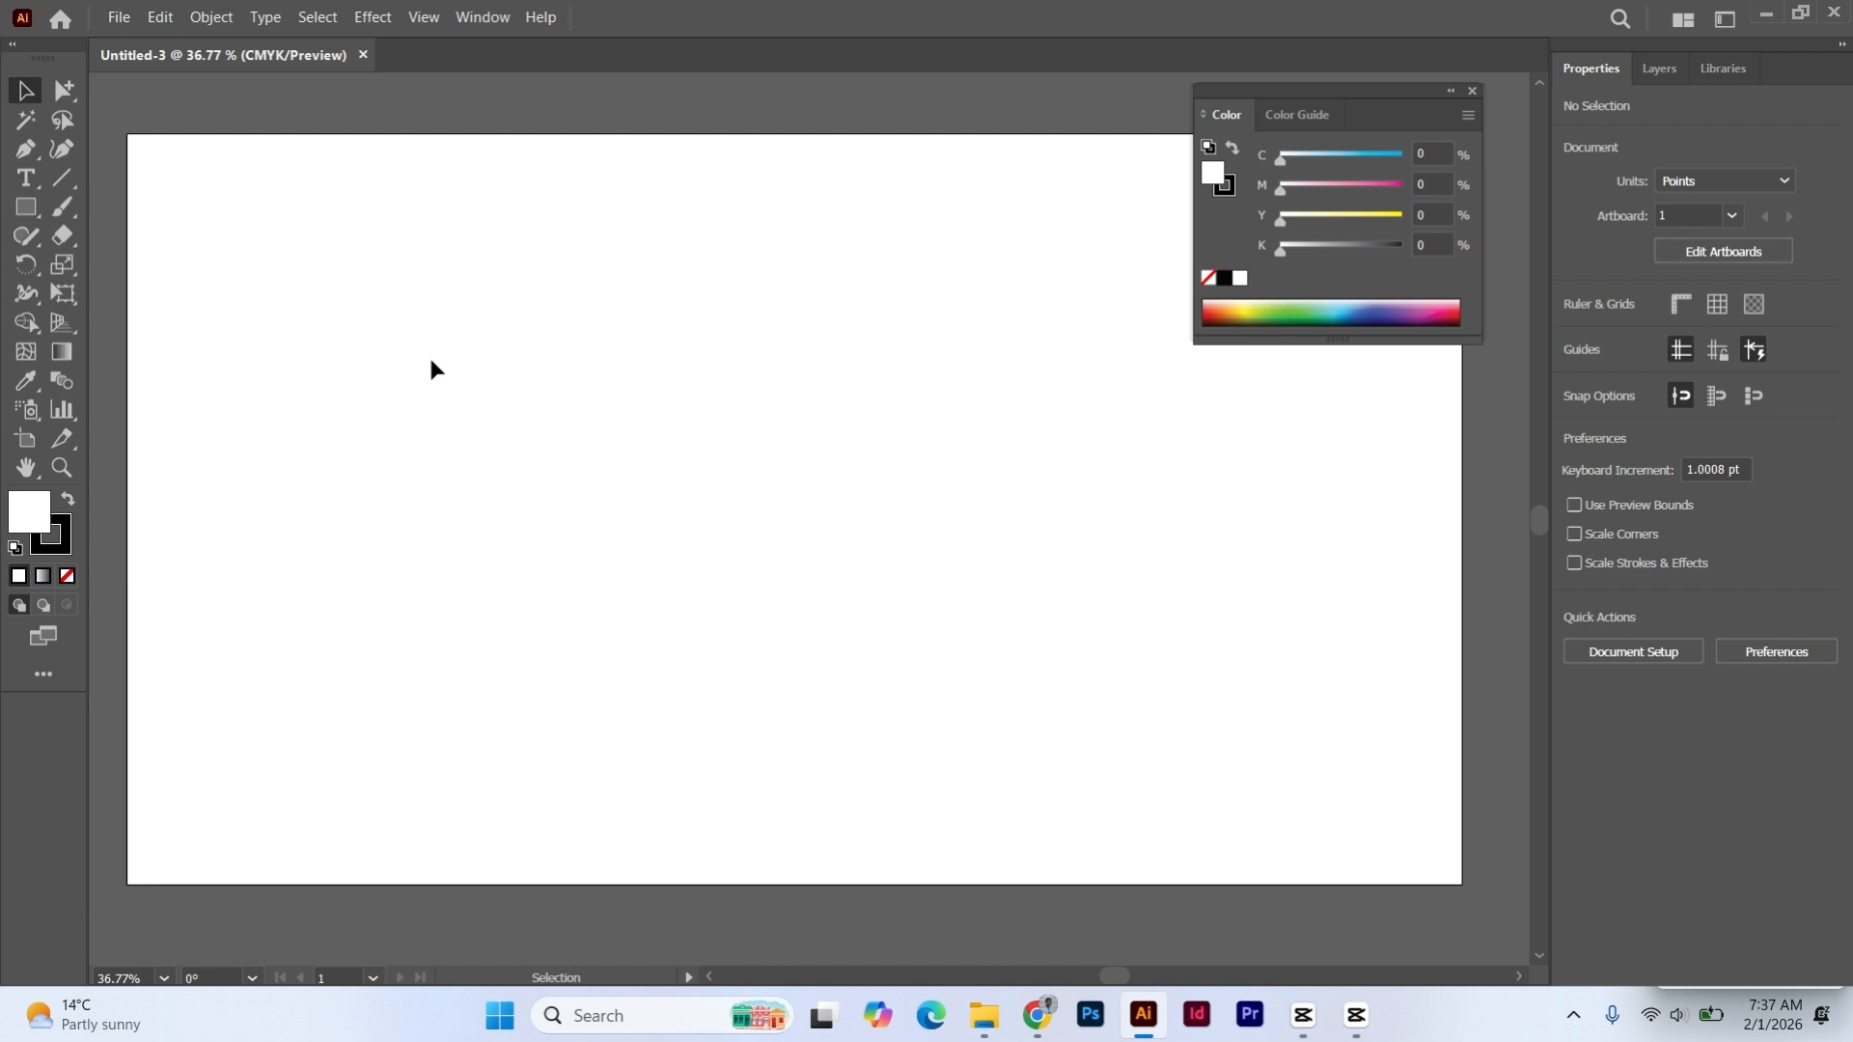
- Show the variants grouped with the Group Selection tool and return to the Selection tool
left_click(54, 94)
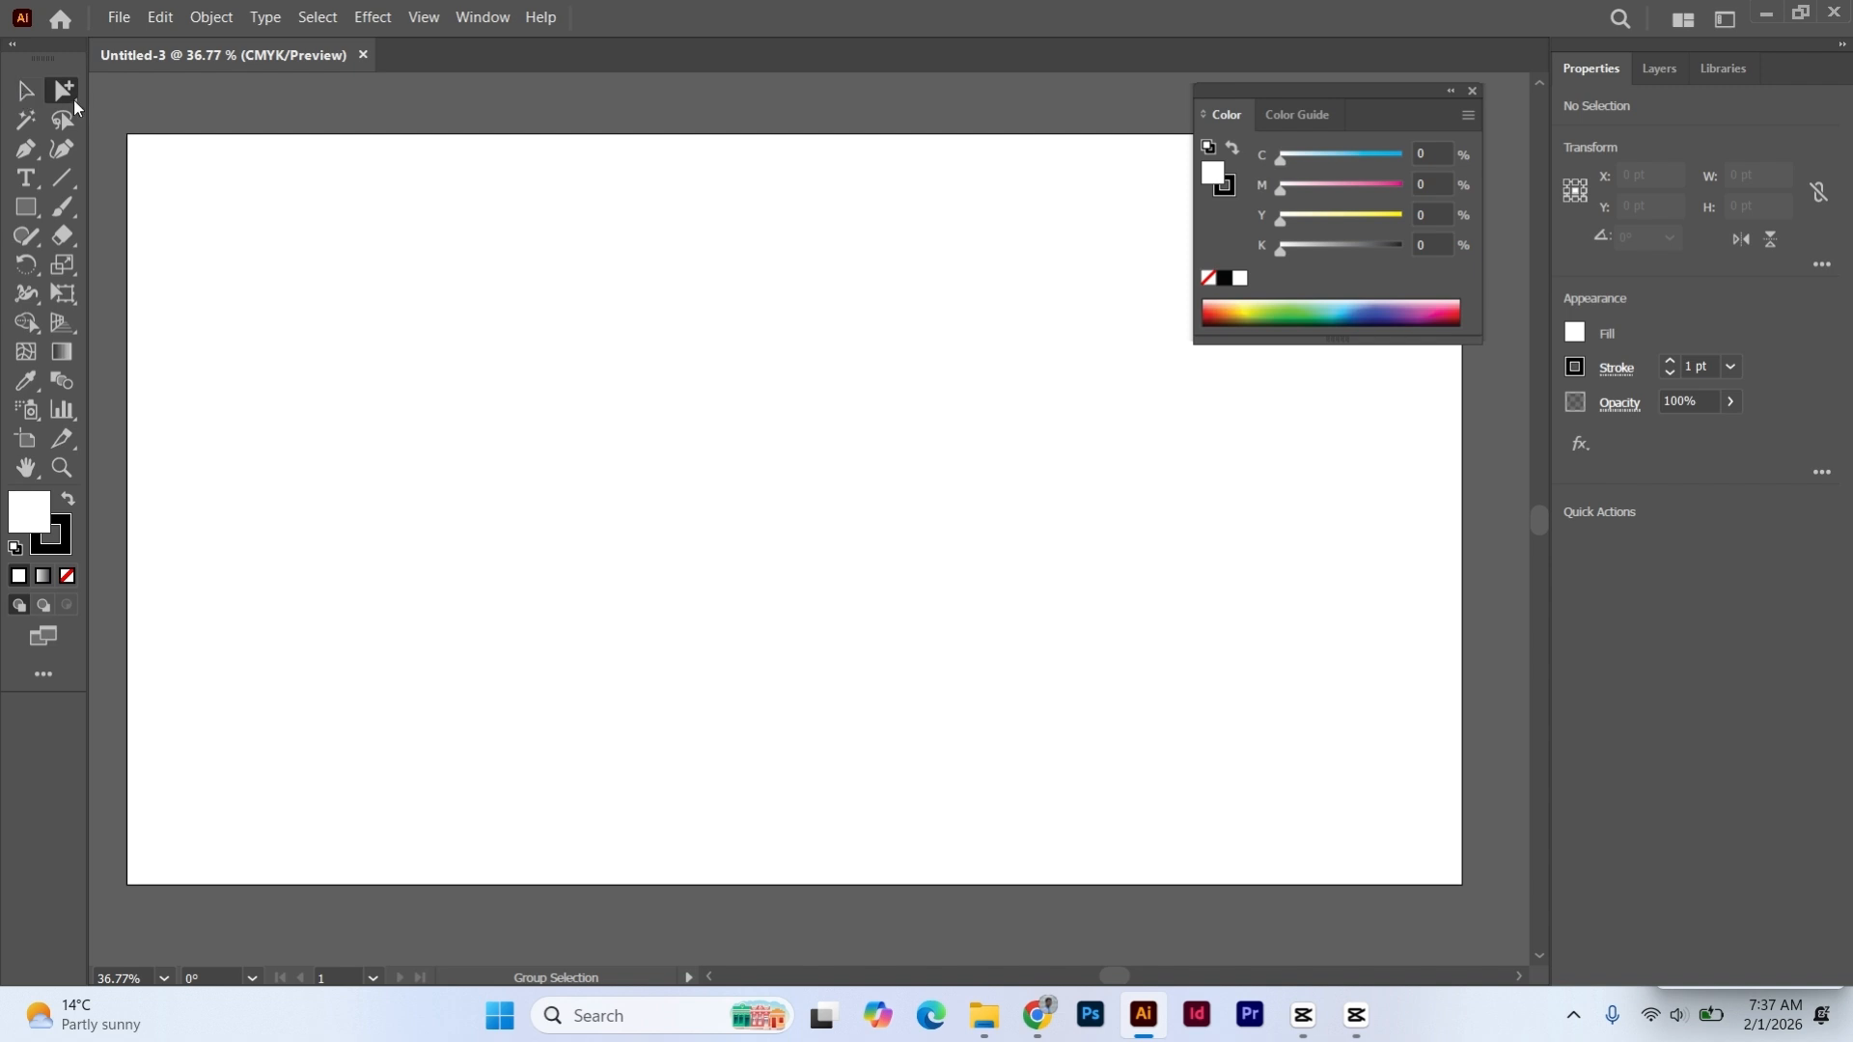
left_click(75, 101)
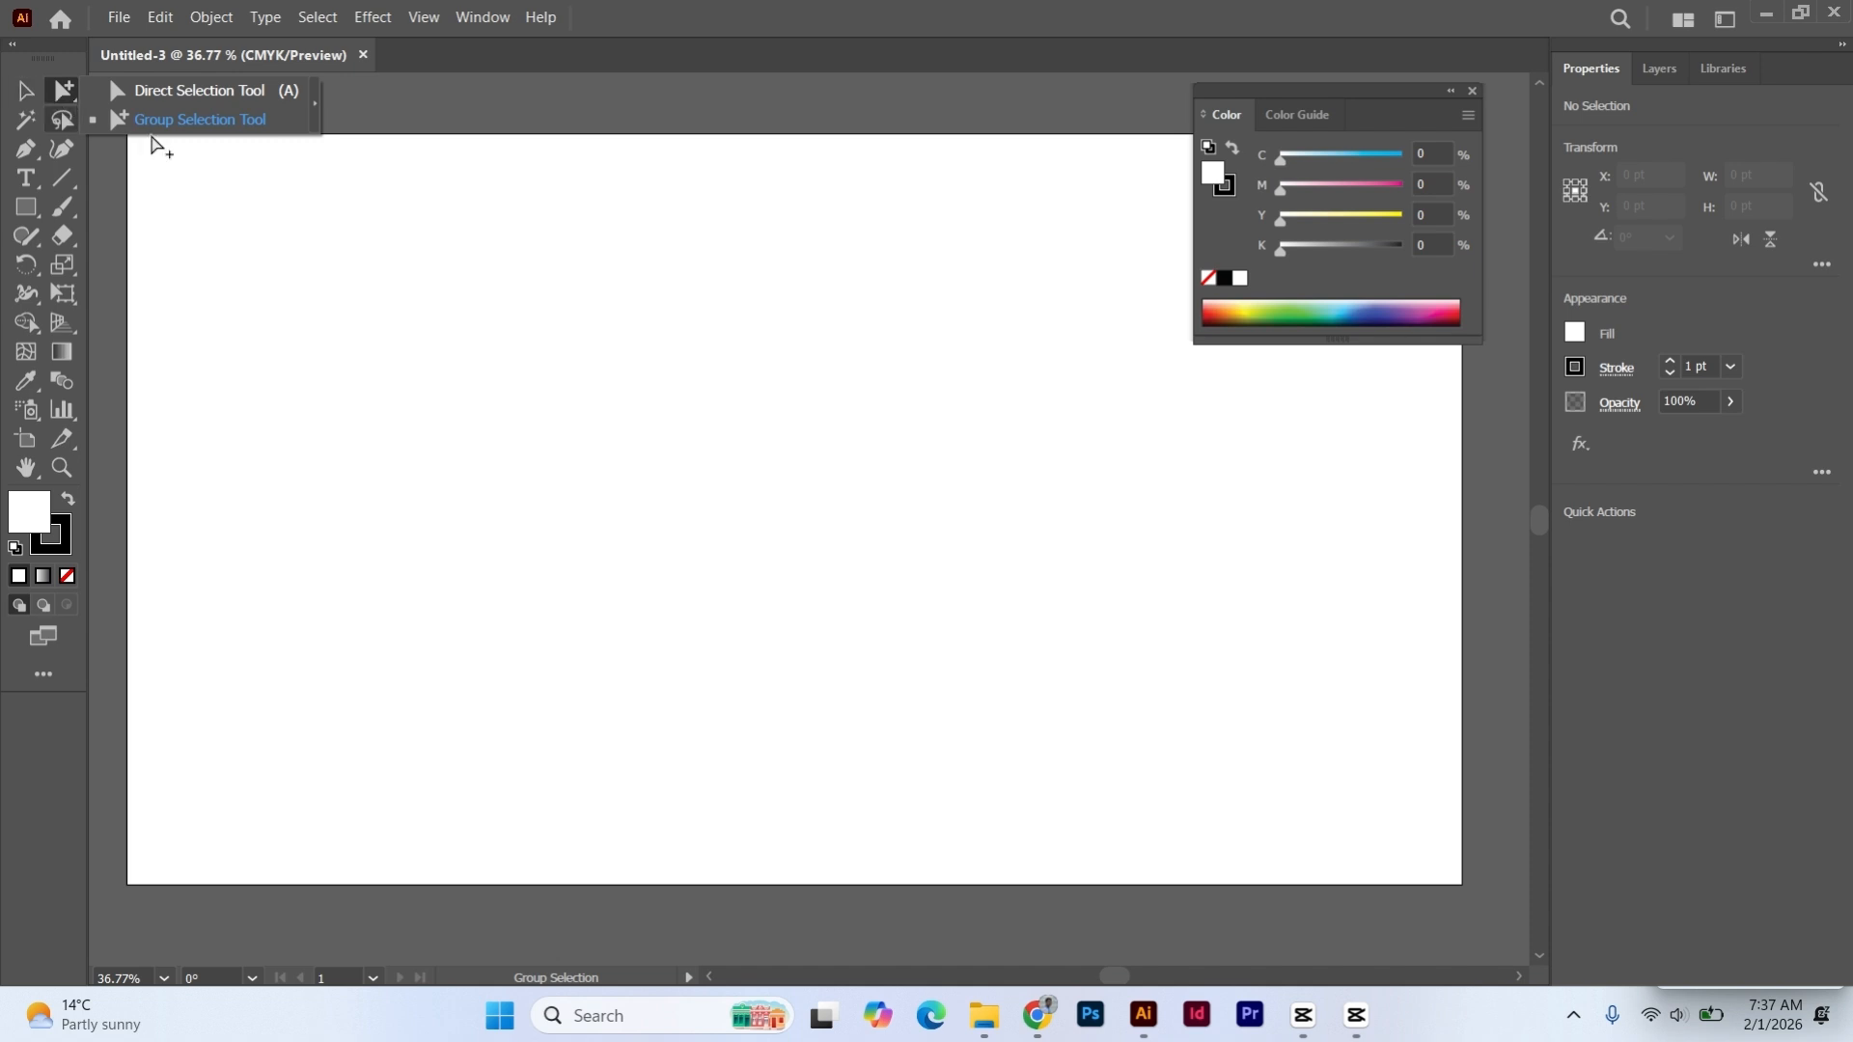
left_click(497, 247)
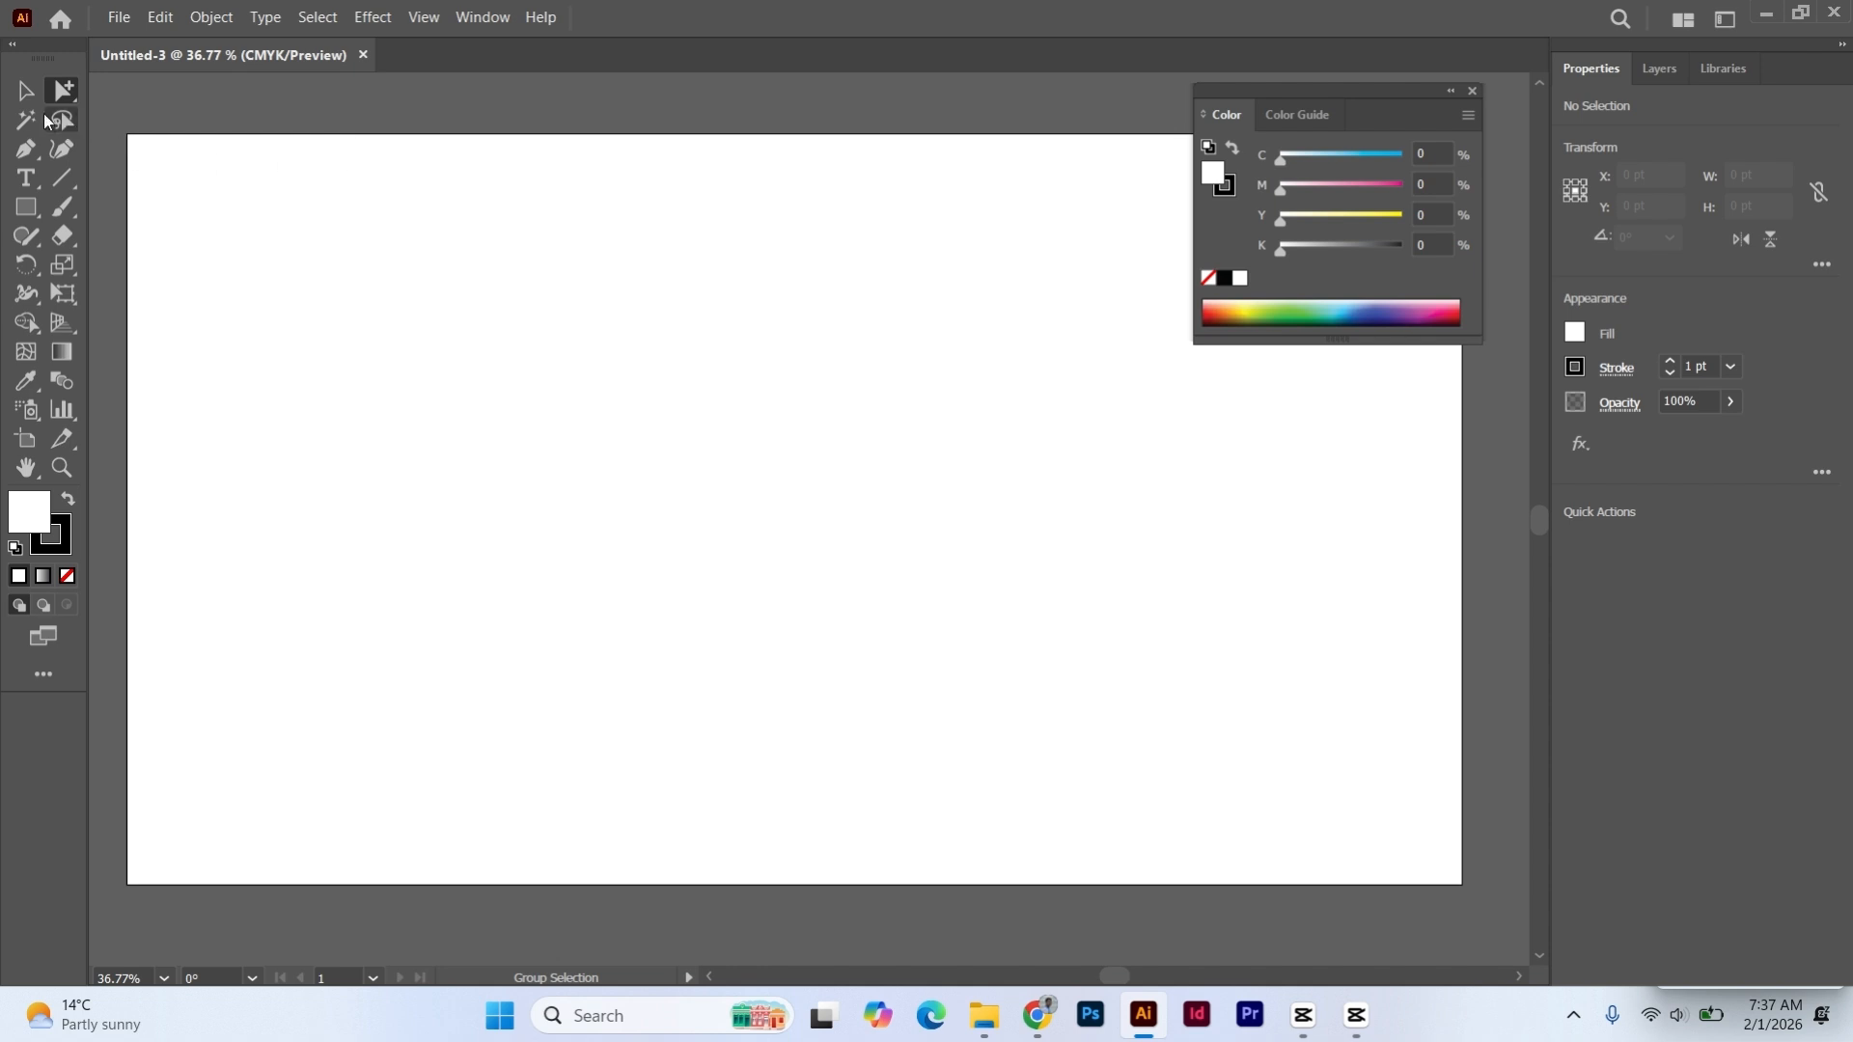
left_click(26, 91)
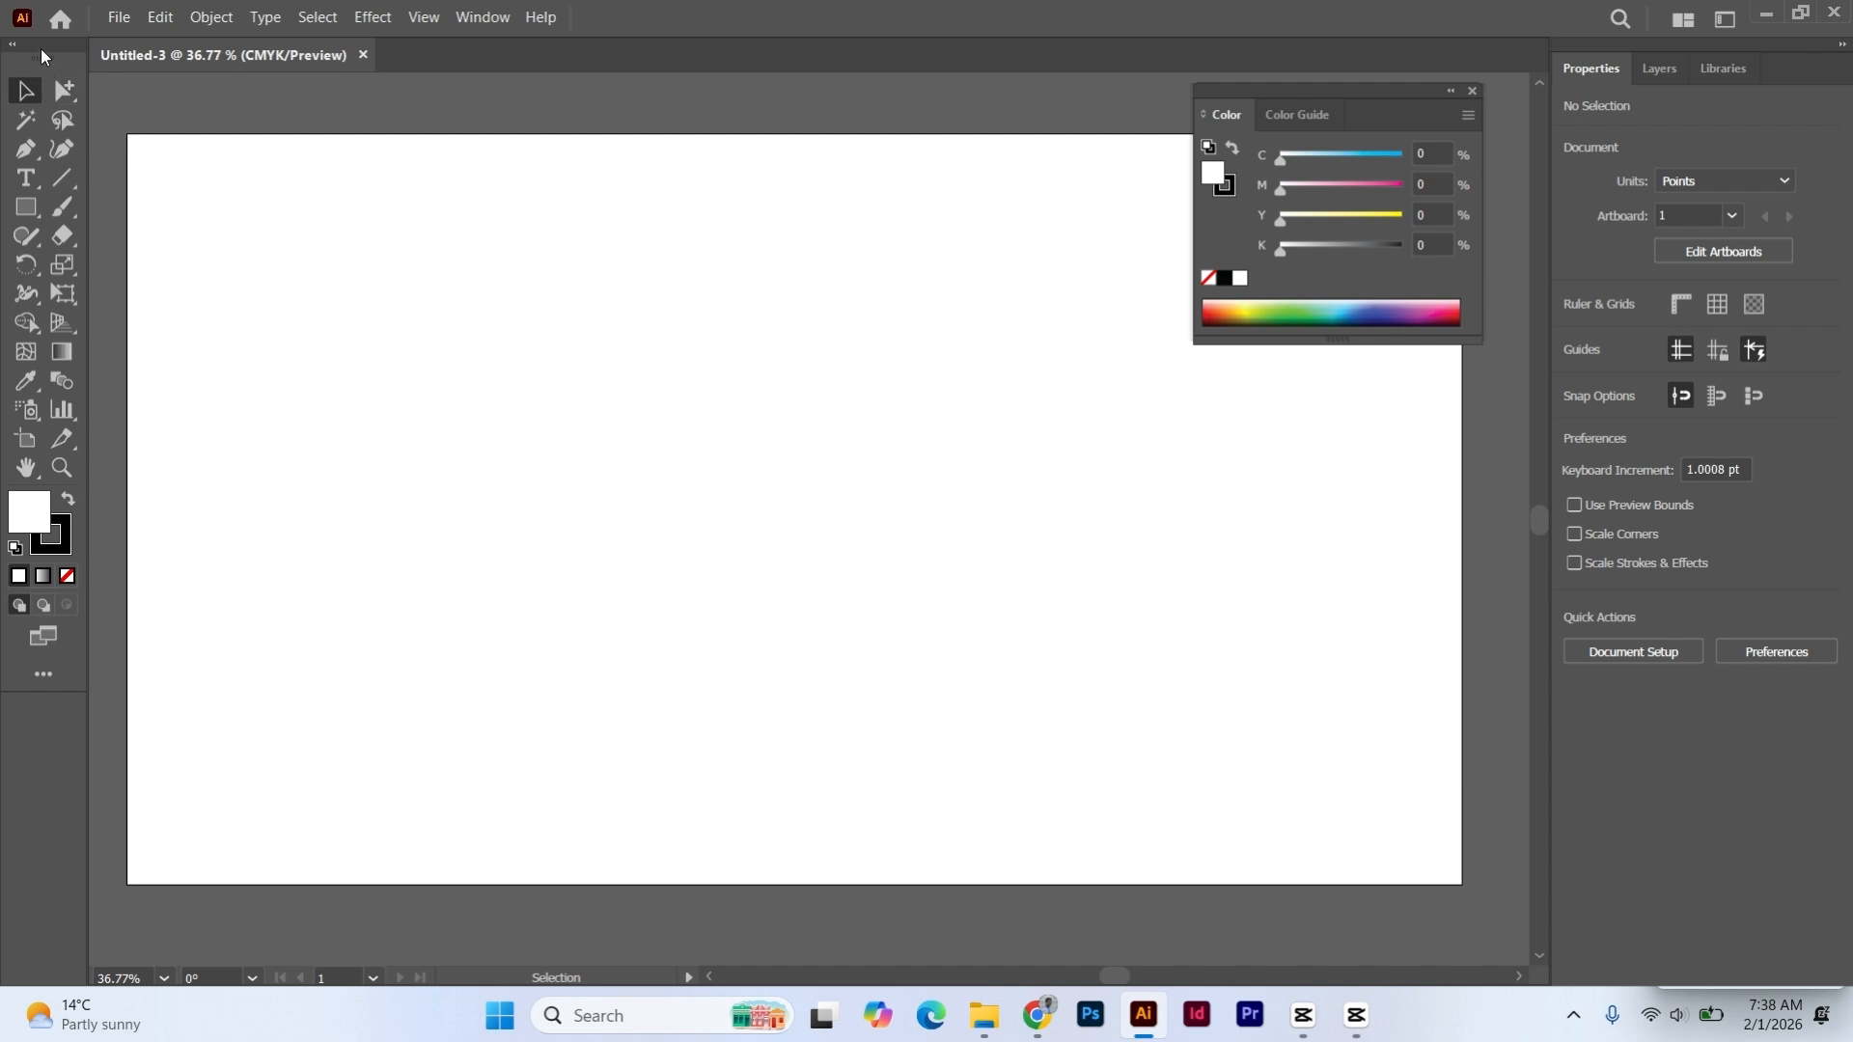
- Undock and close the current toolbar, and display the Basic toolbar as a floating panel in its place
left_click_drag(41, 48, 32, 112)
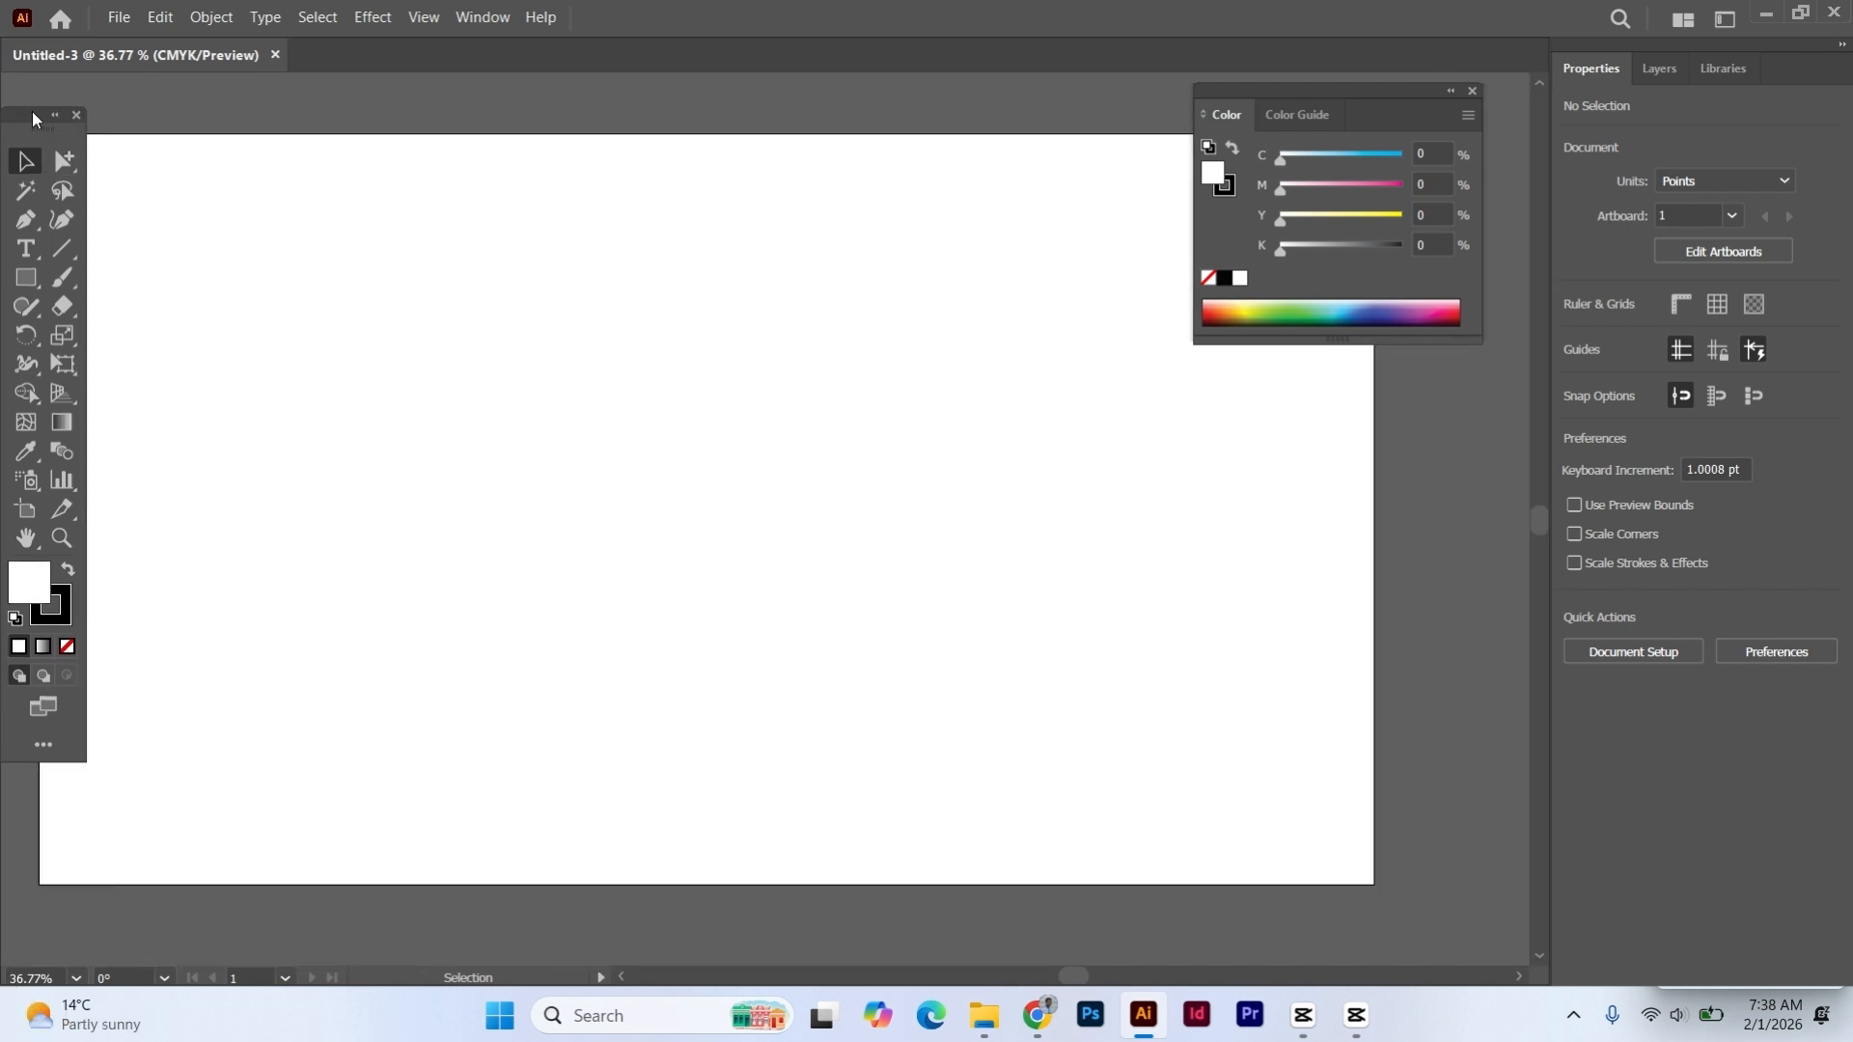
left_click(76, 115)
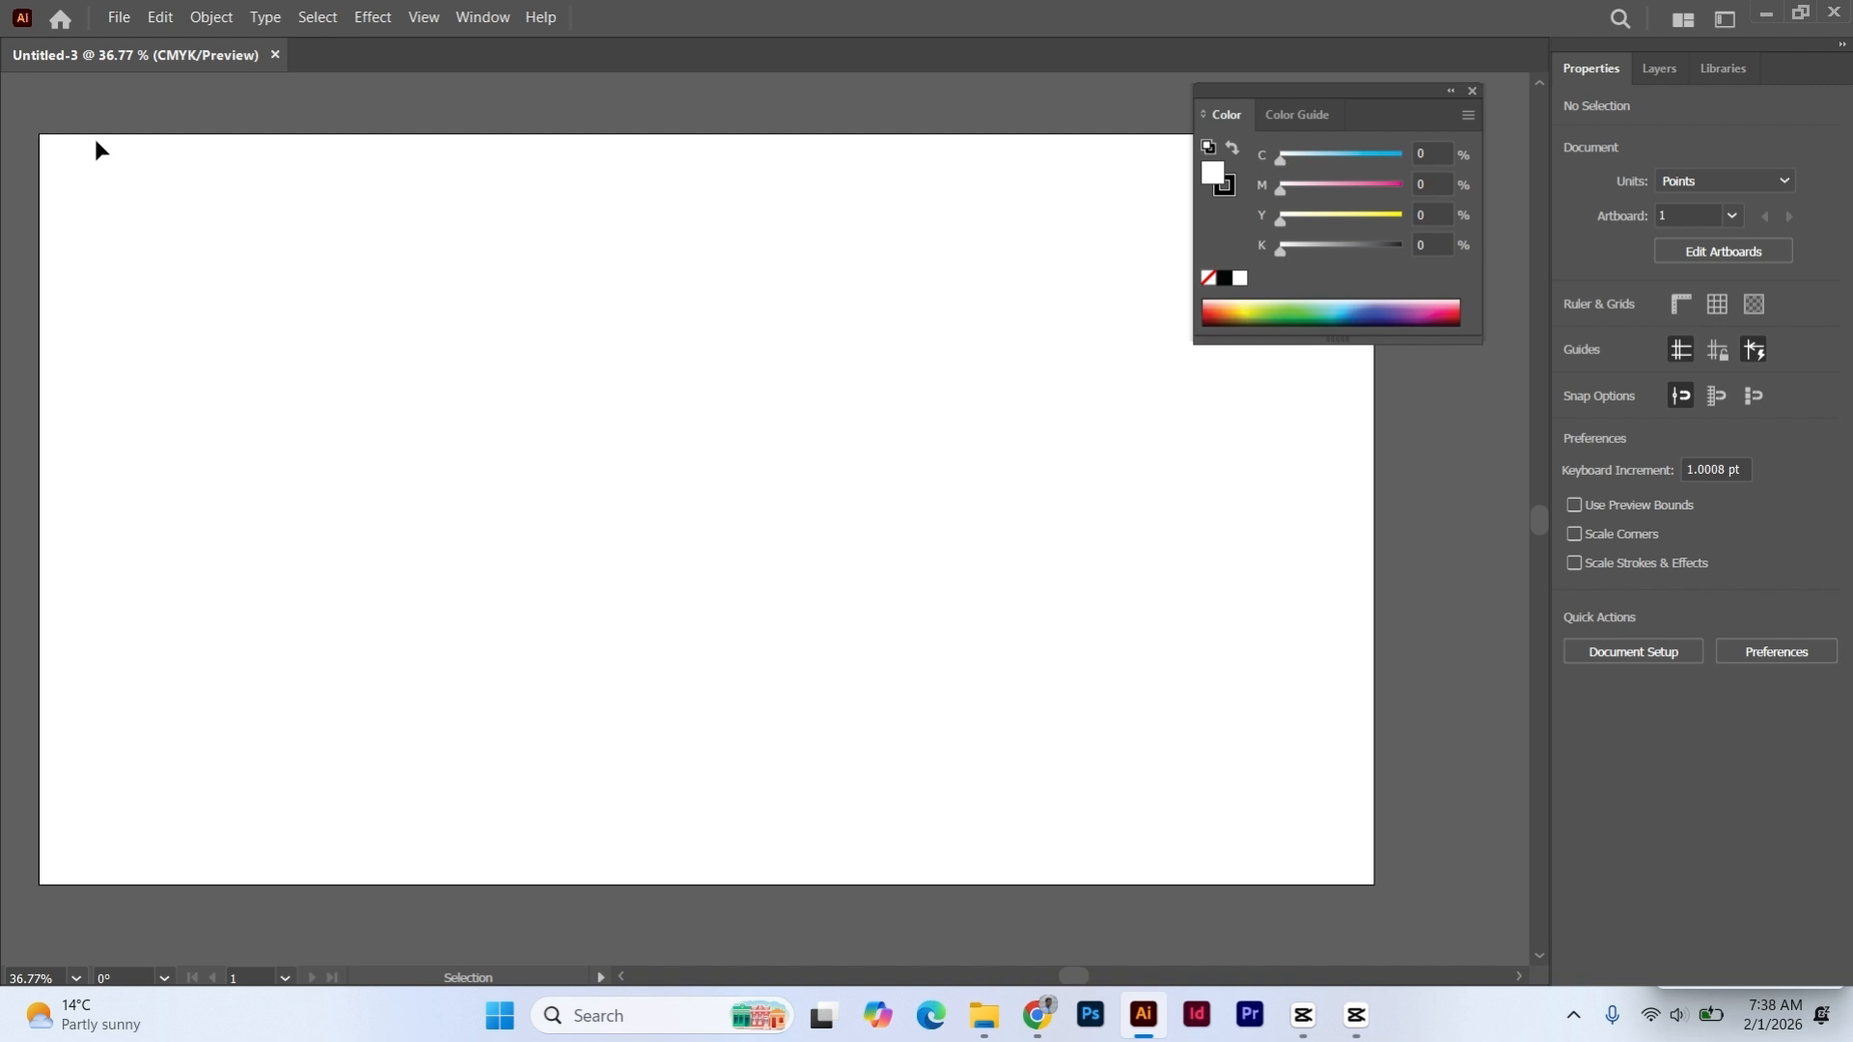
left_click(480, 19)
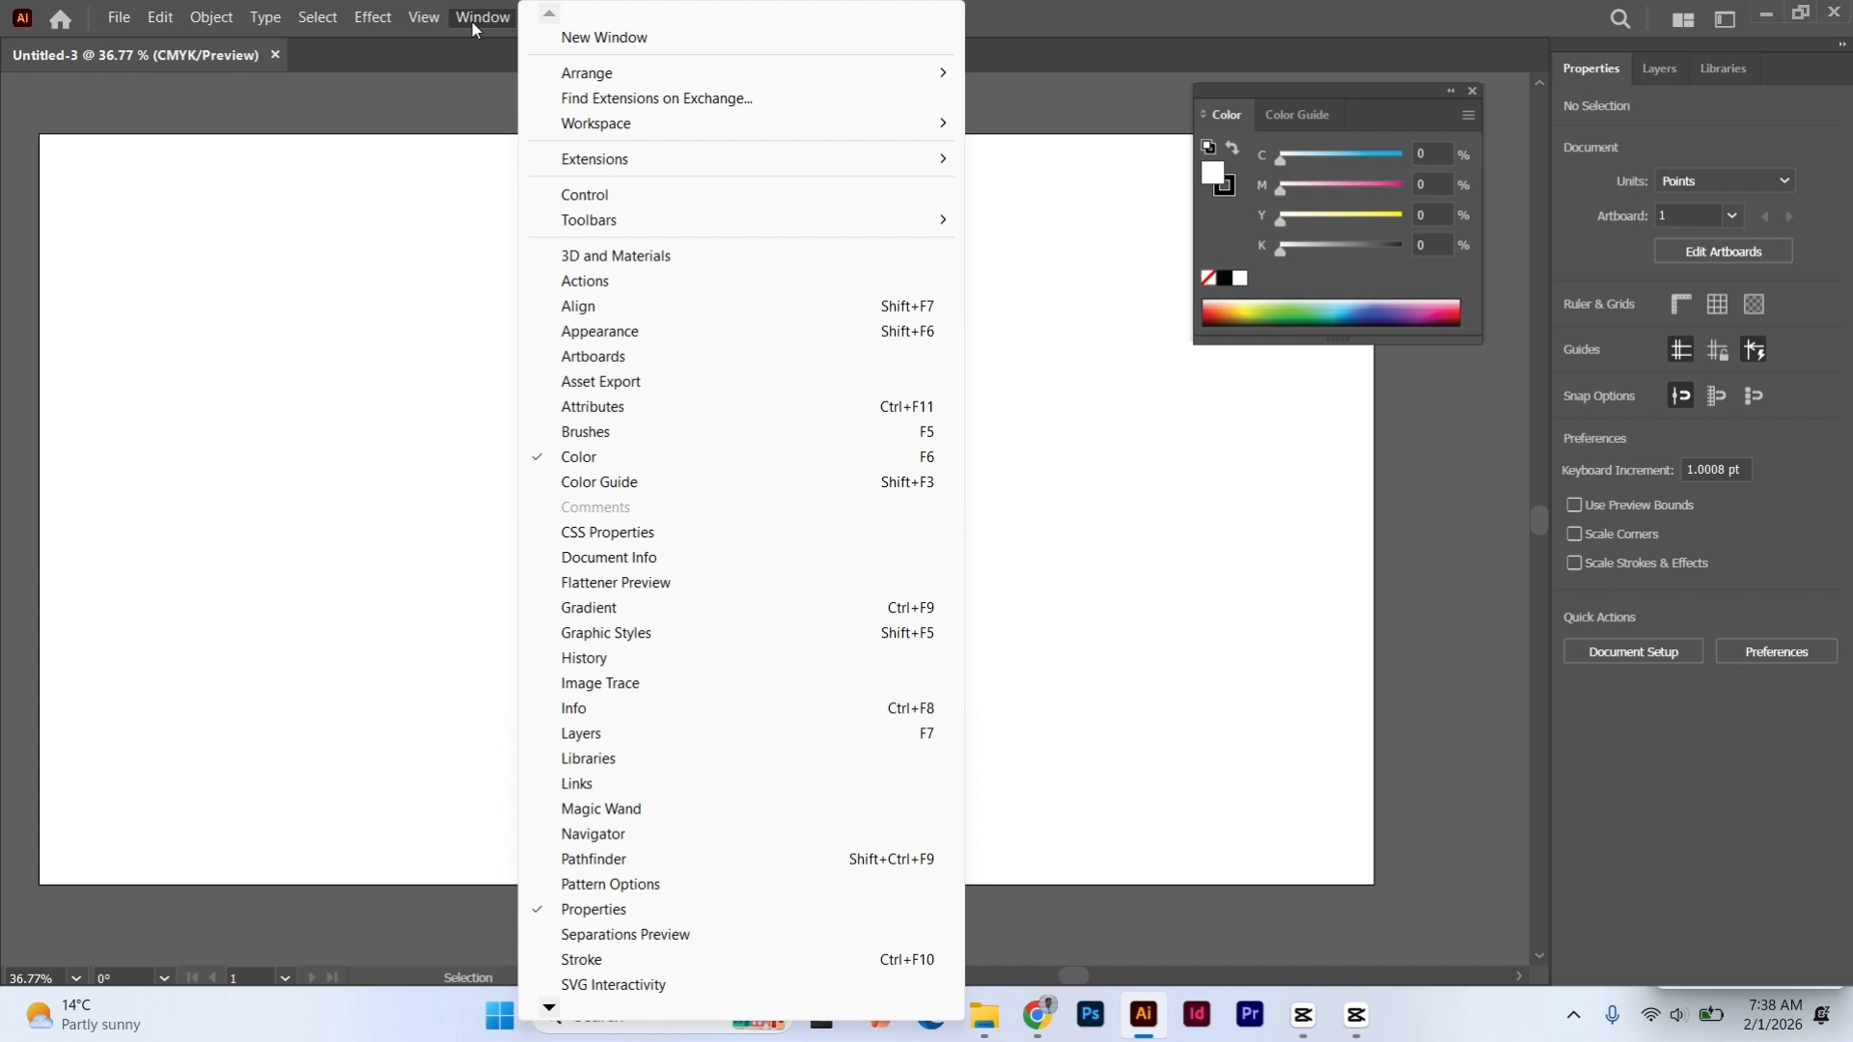
mouse_move(582, 223)
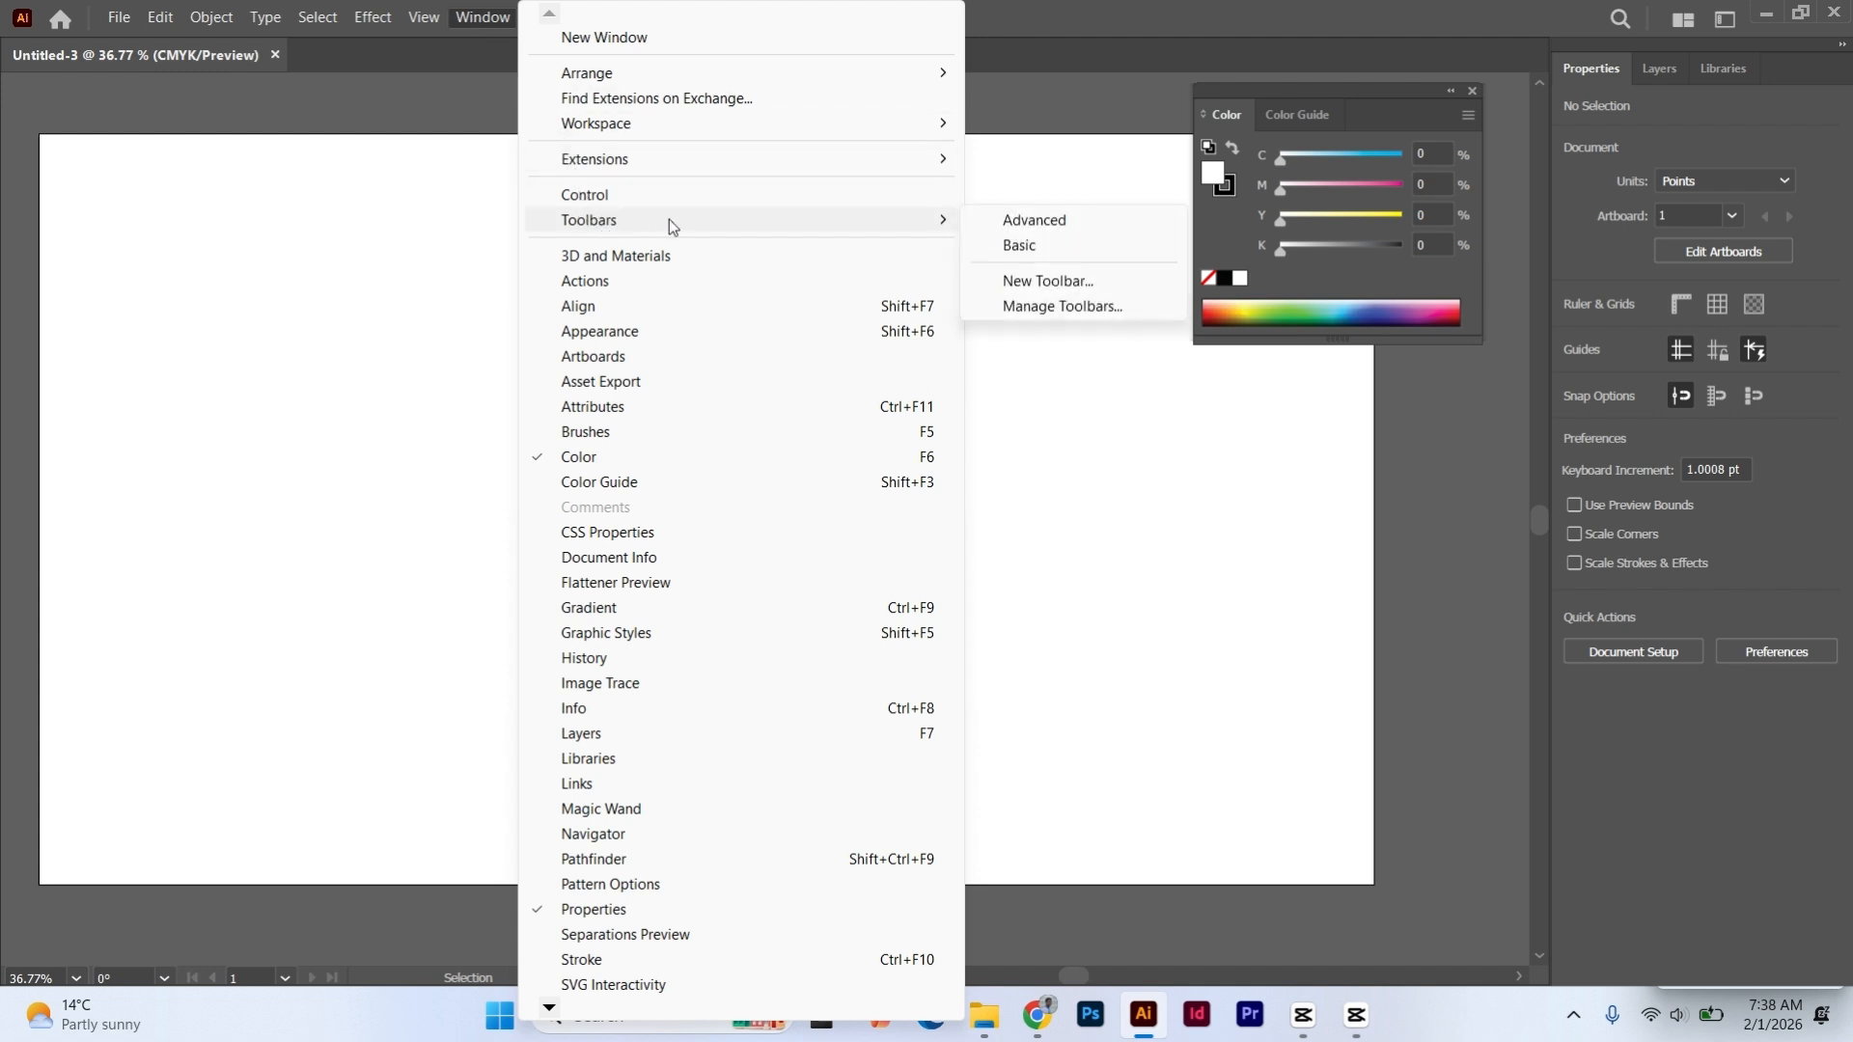
left_click(1051, 256)
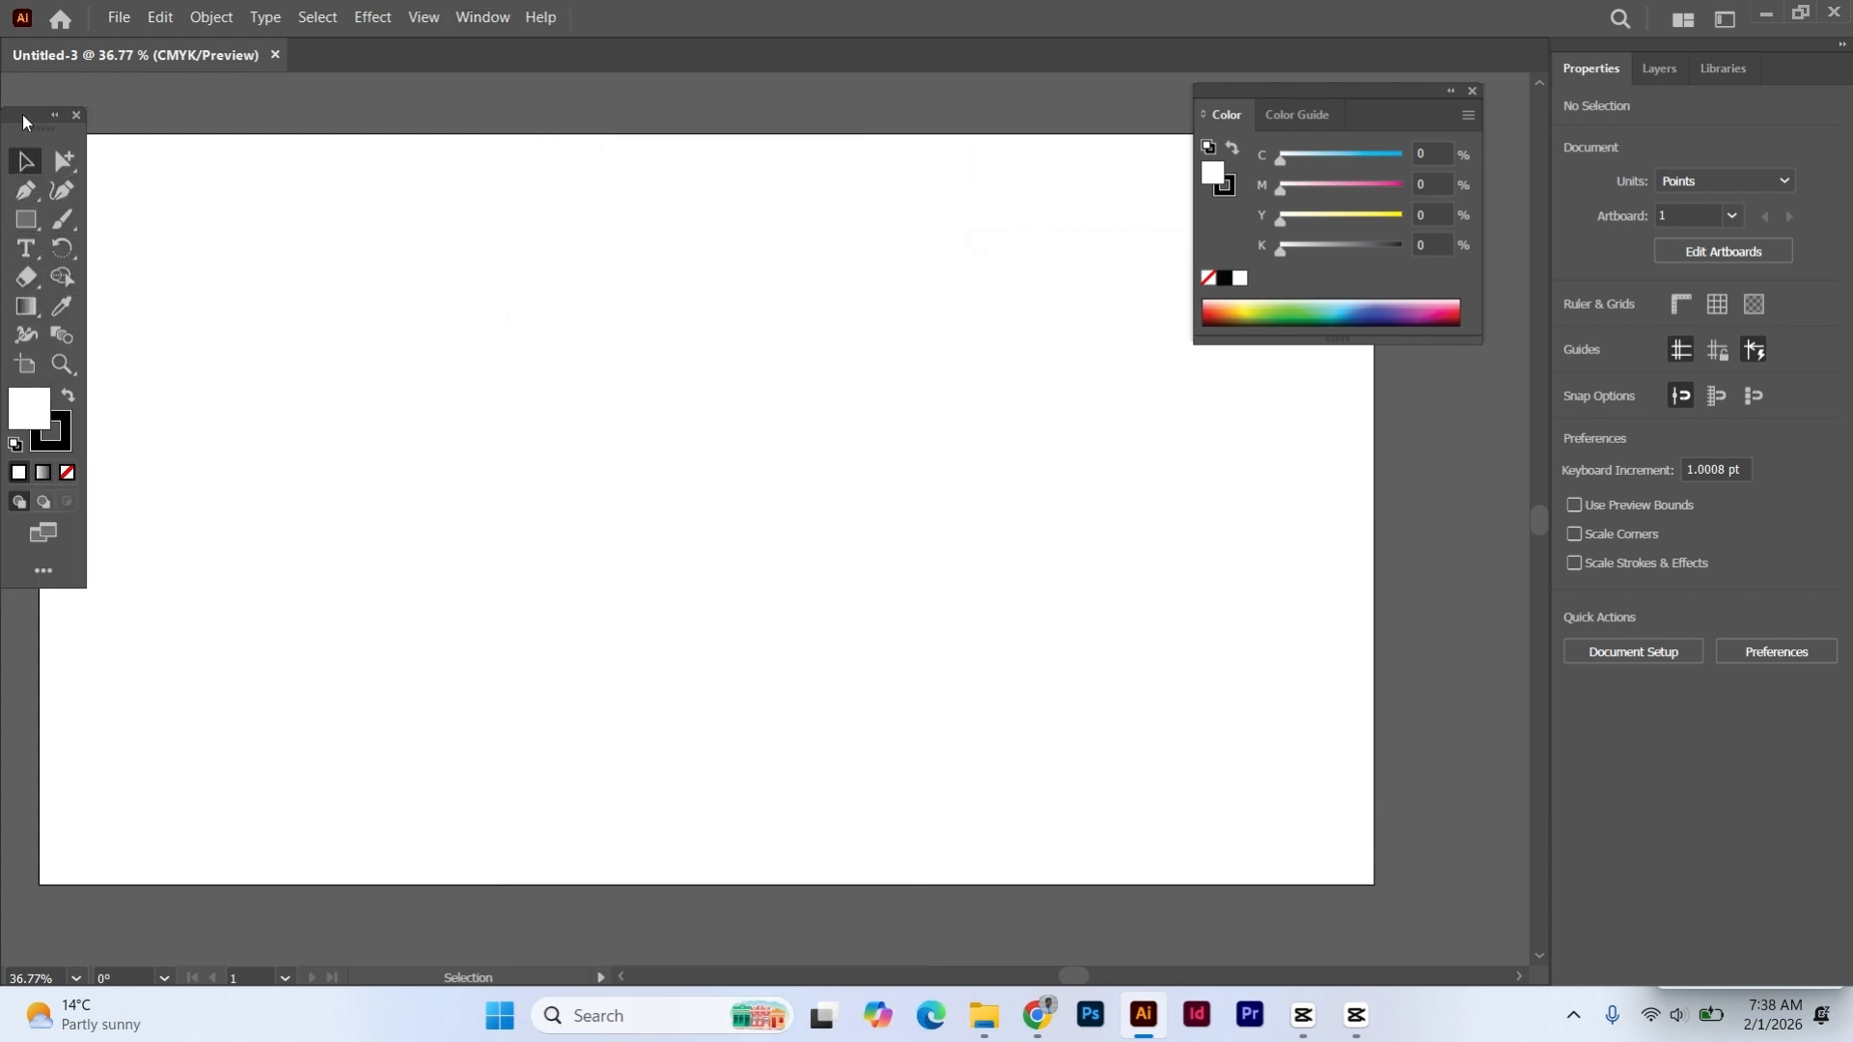
left_click_drag(21, 114, 32, 87)
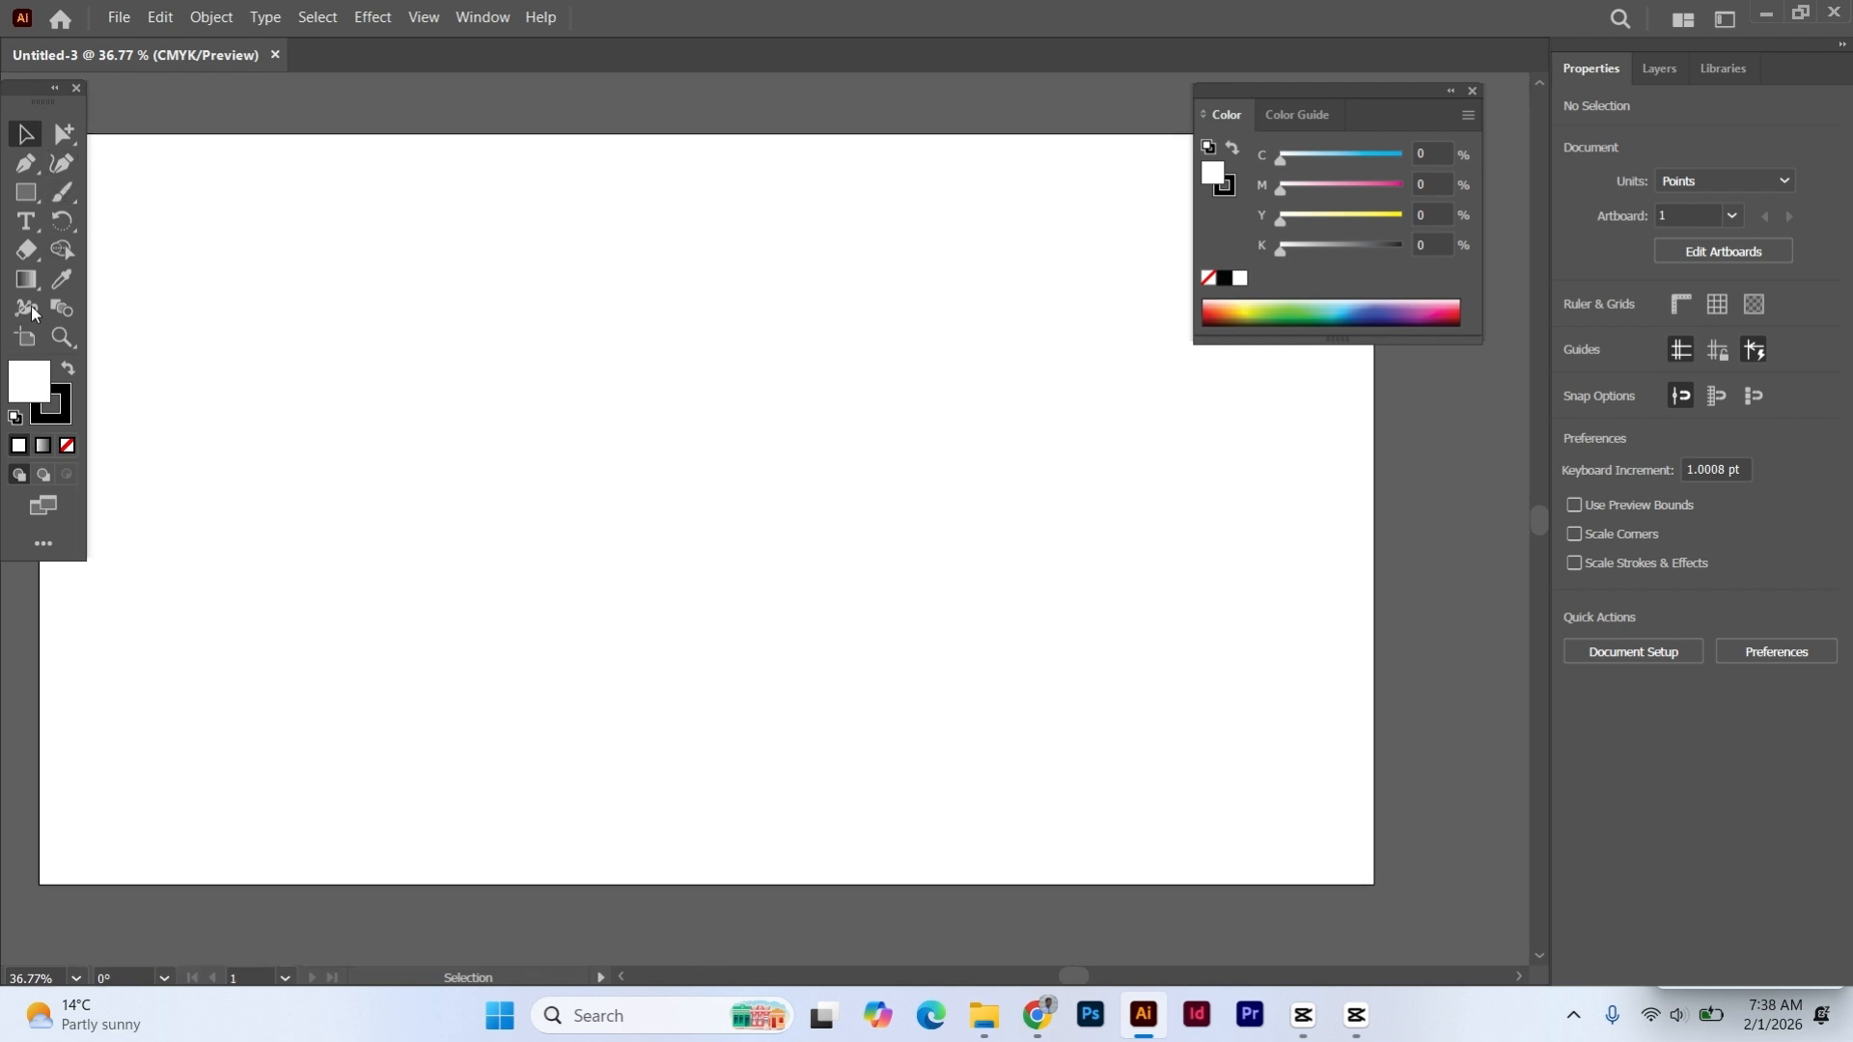
- Close the Basic toolbar and display the Advanced toolbar as a floating panel instead
left_click(76, 88)
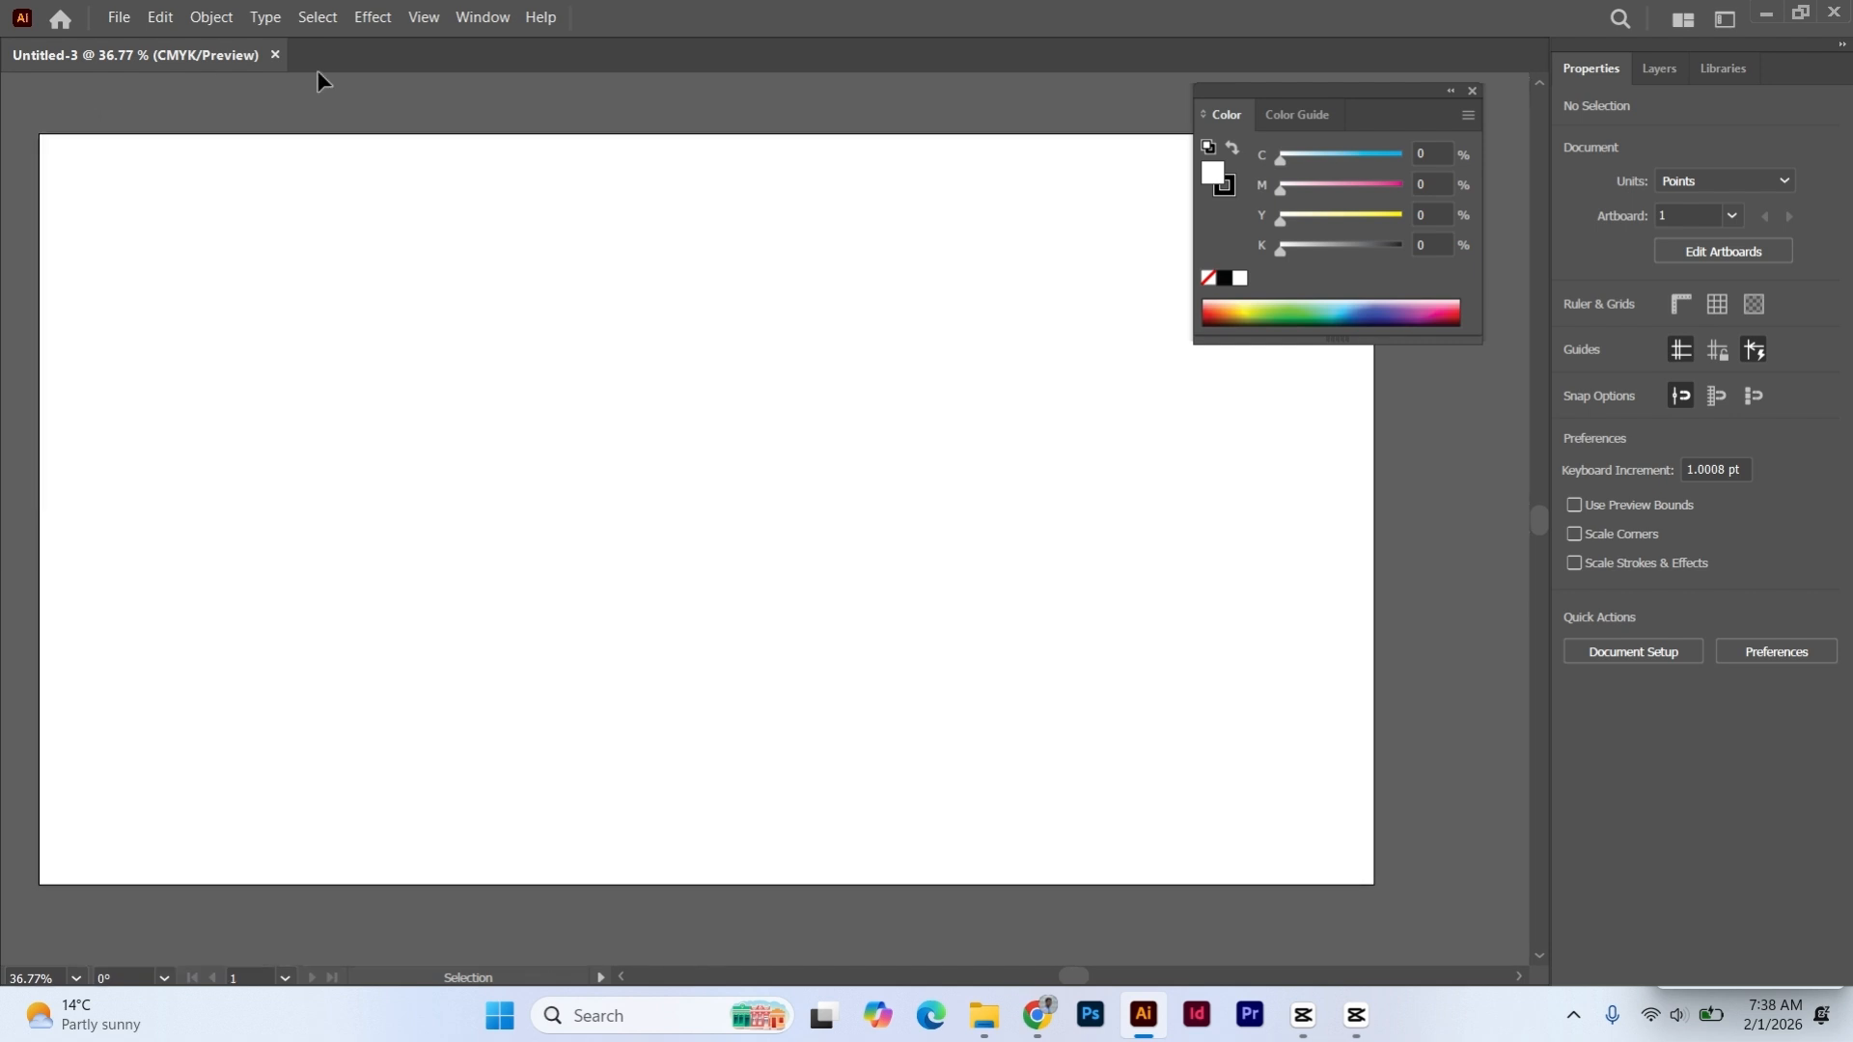
left_click(473, 29)
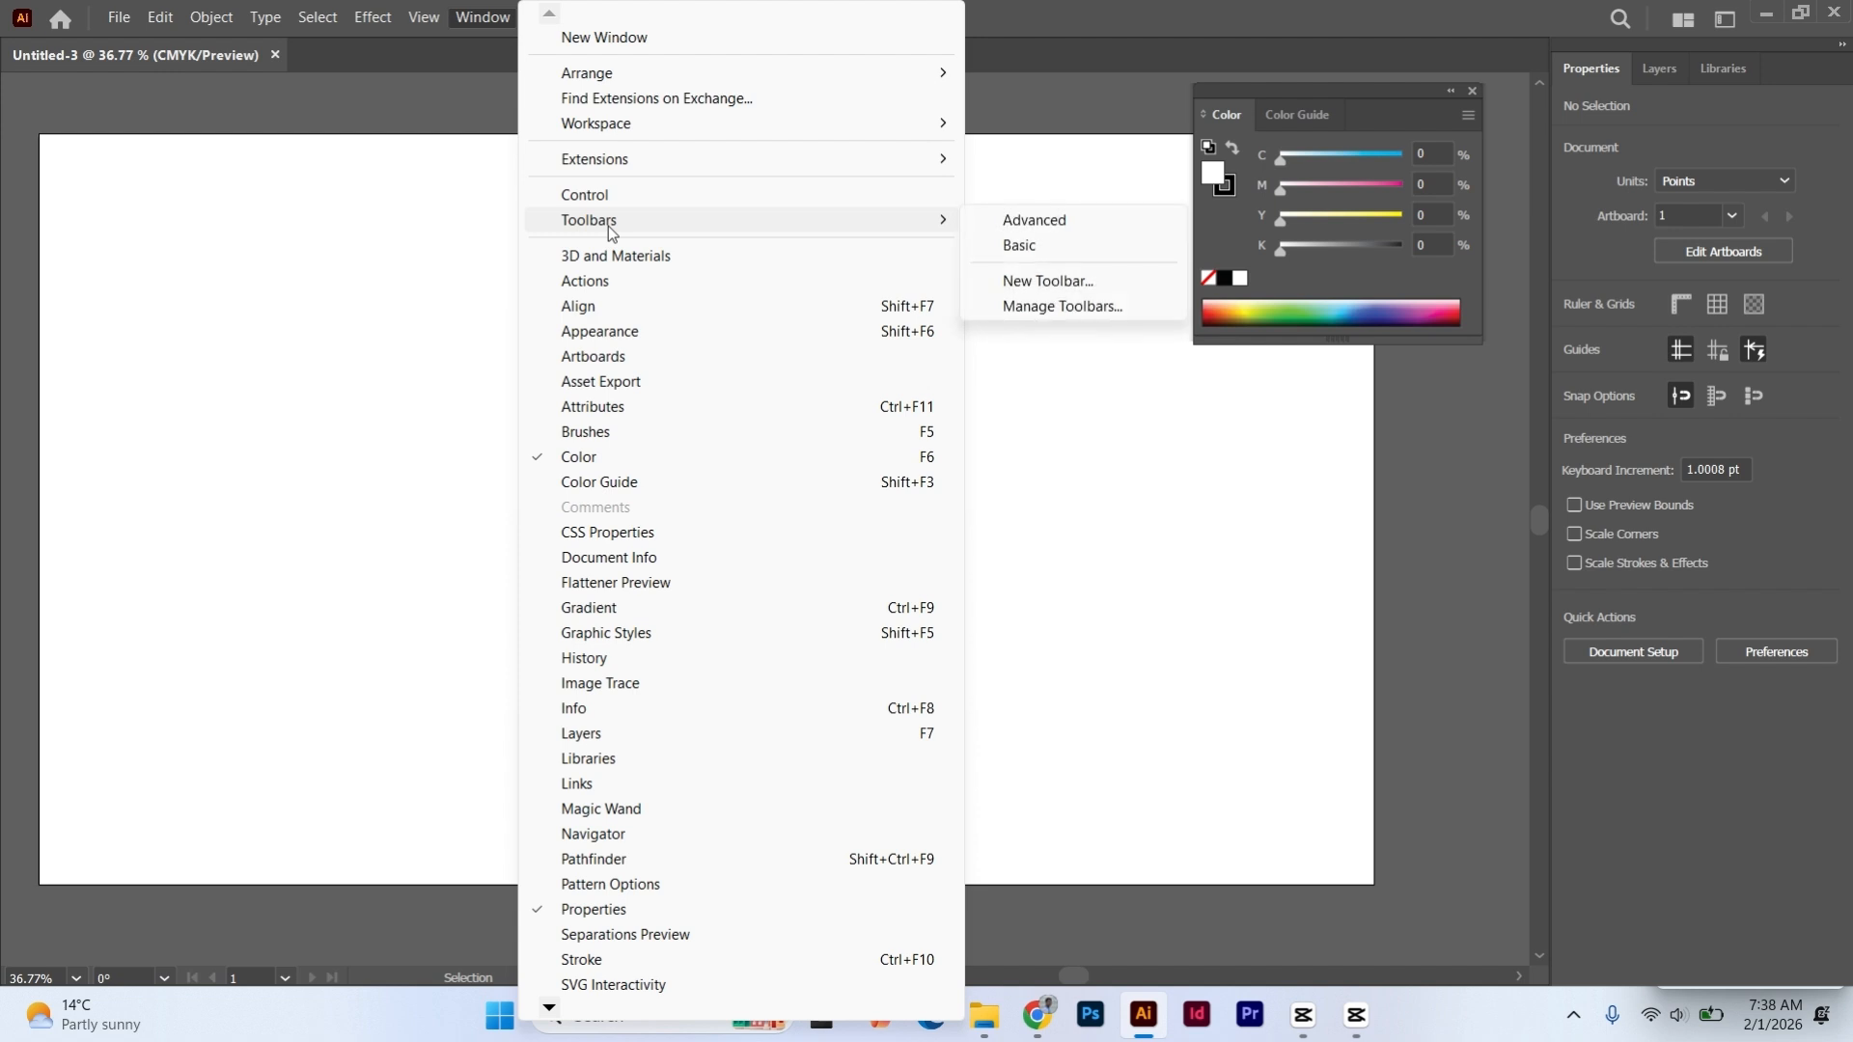
left_click(1021, 224)
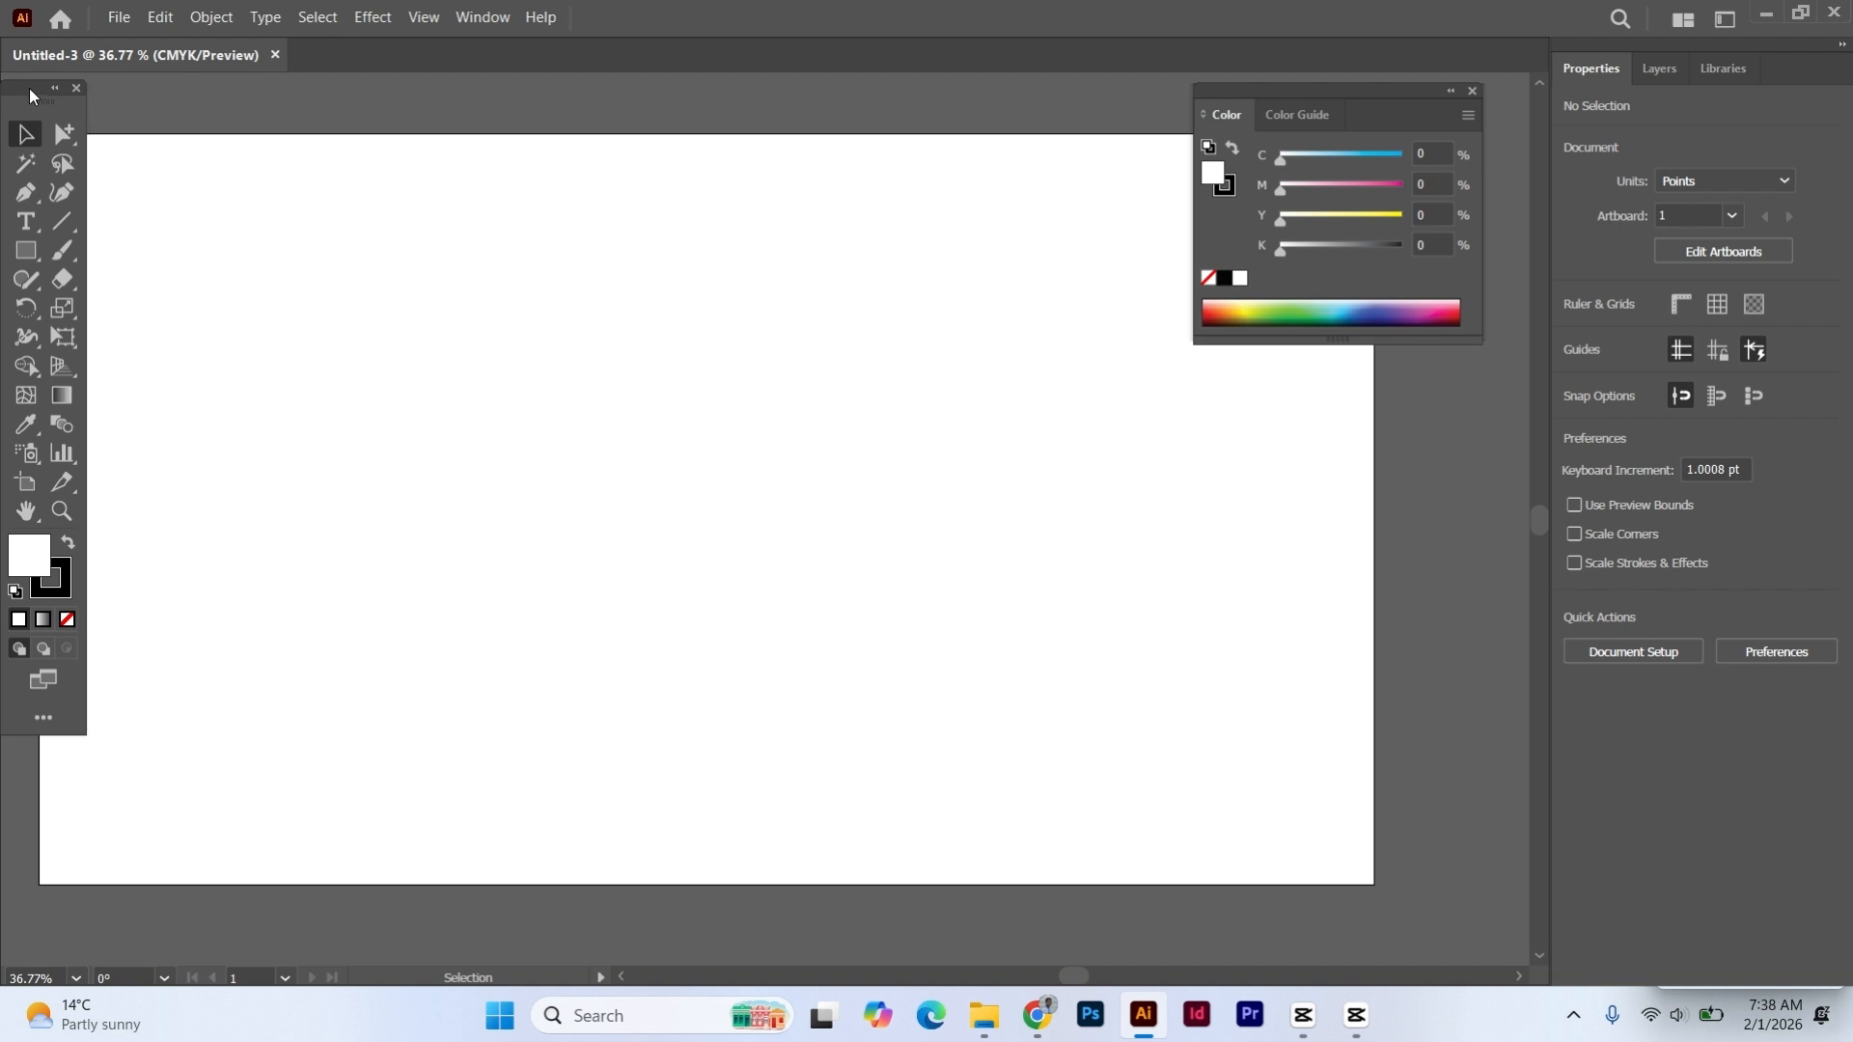
left_click_drag(29, 88, 31, 79)
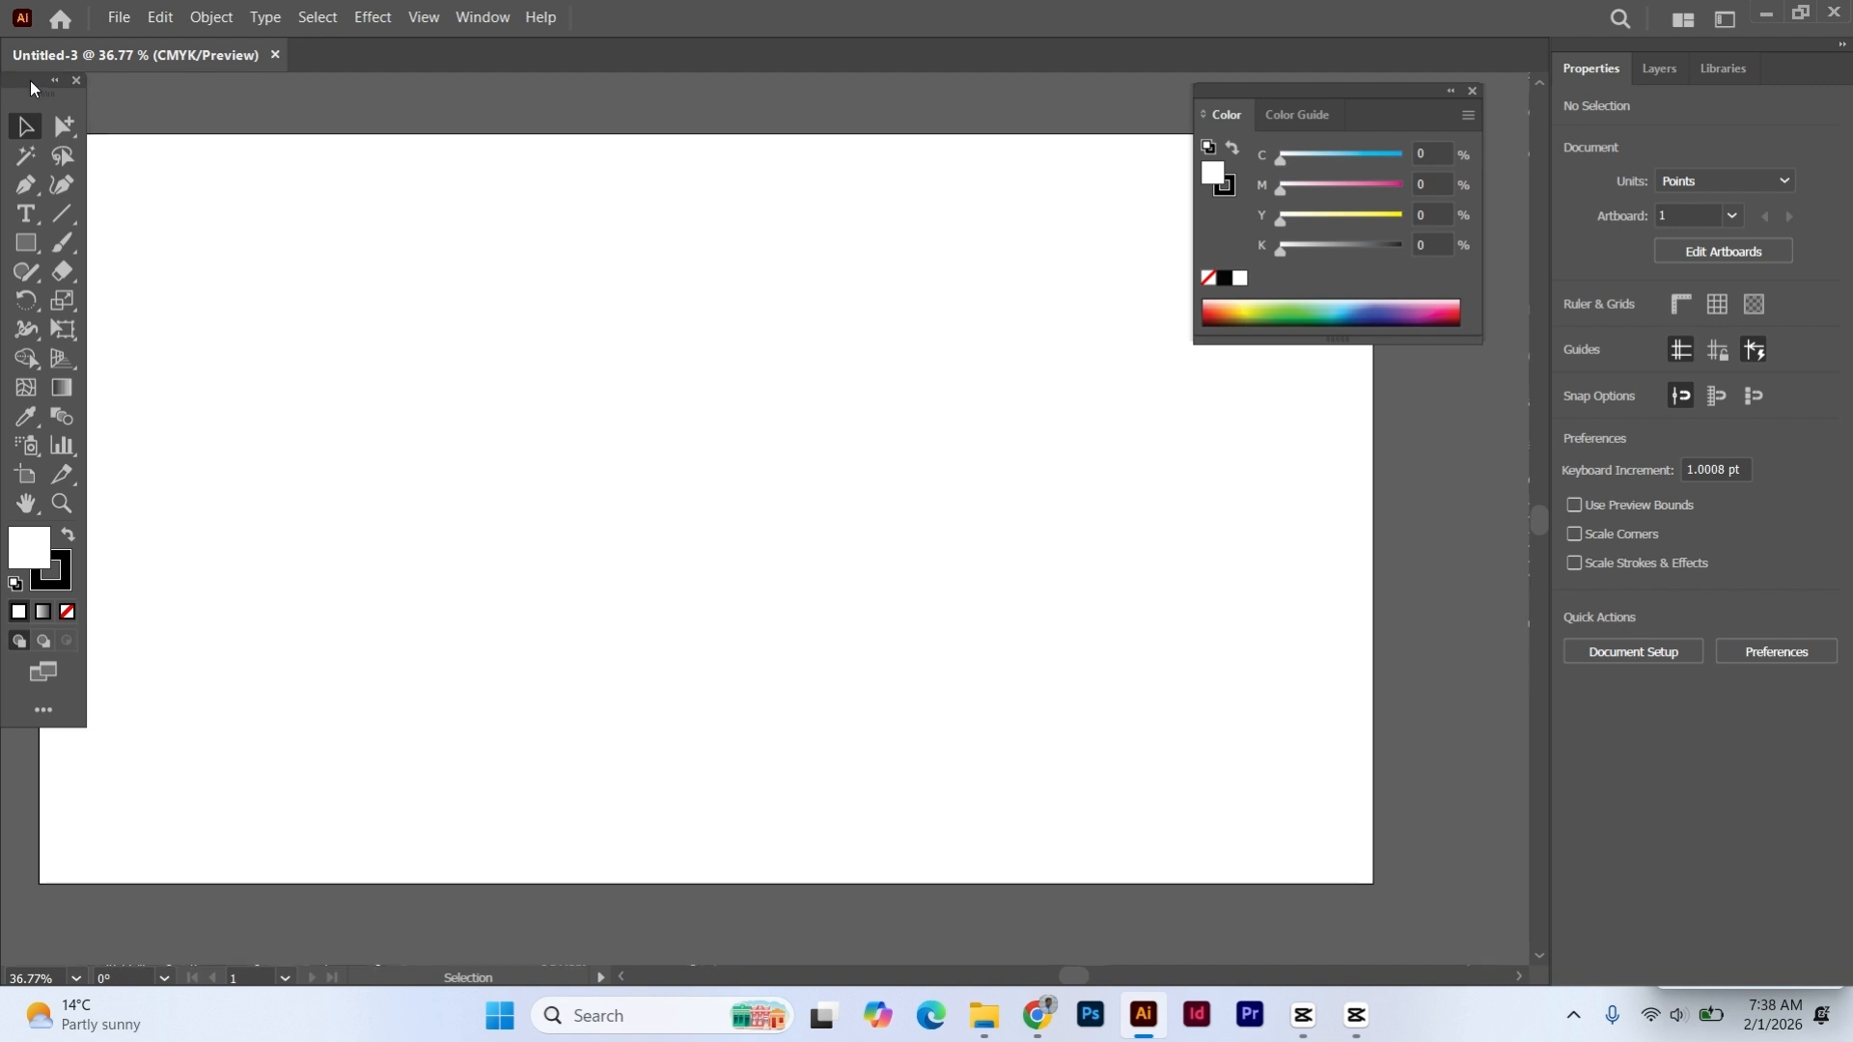
- Examine the Selection, Direct Selection and Group Selection tools, finishing with the Selection tool active
left_click(64, 128)
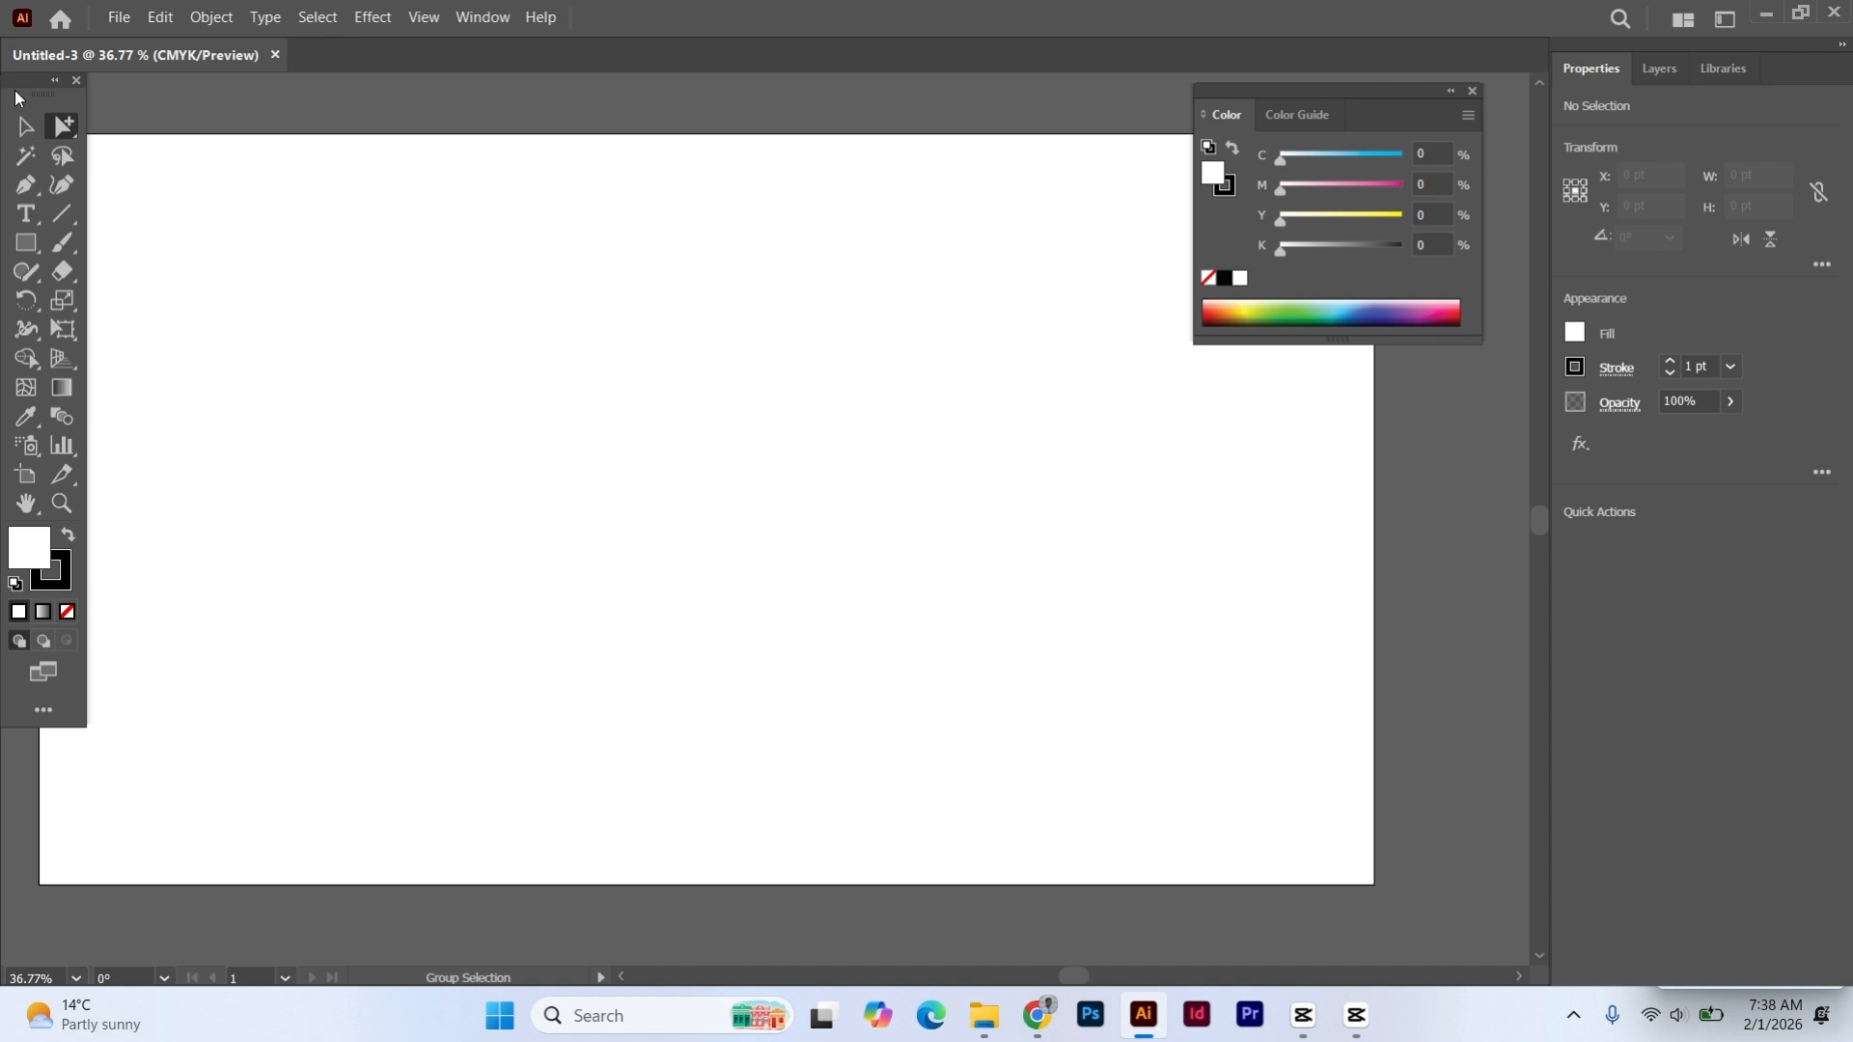
left_click(24, 130)
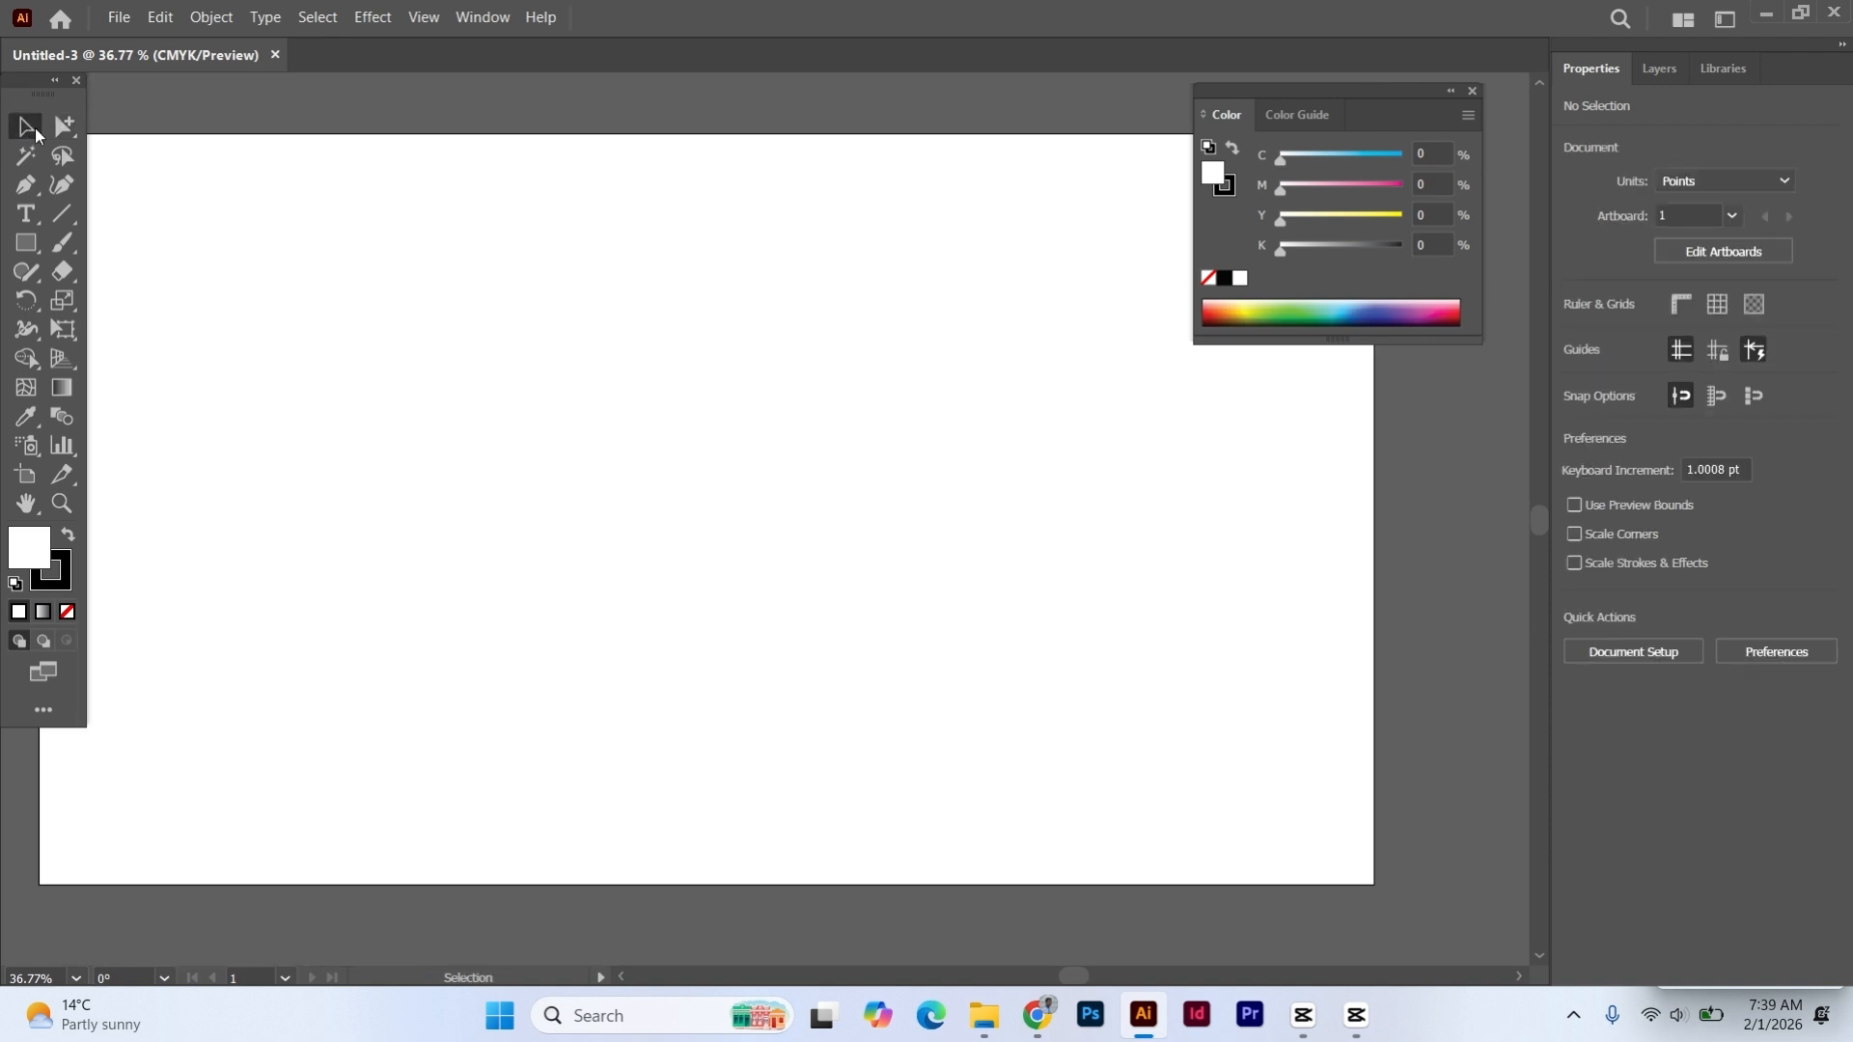
left_click(73, 135)
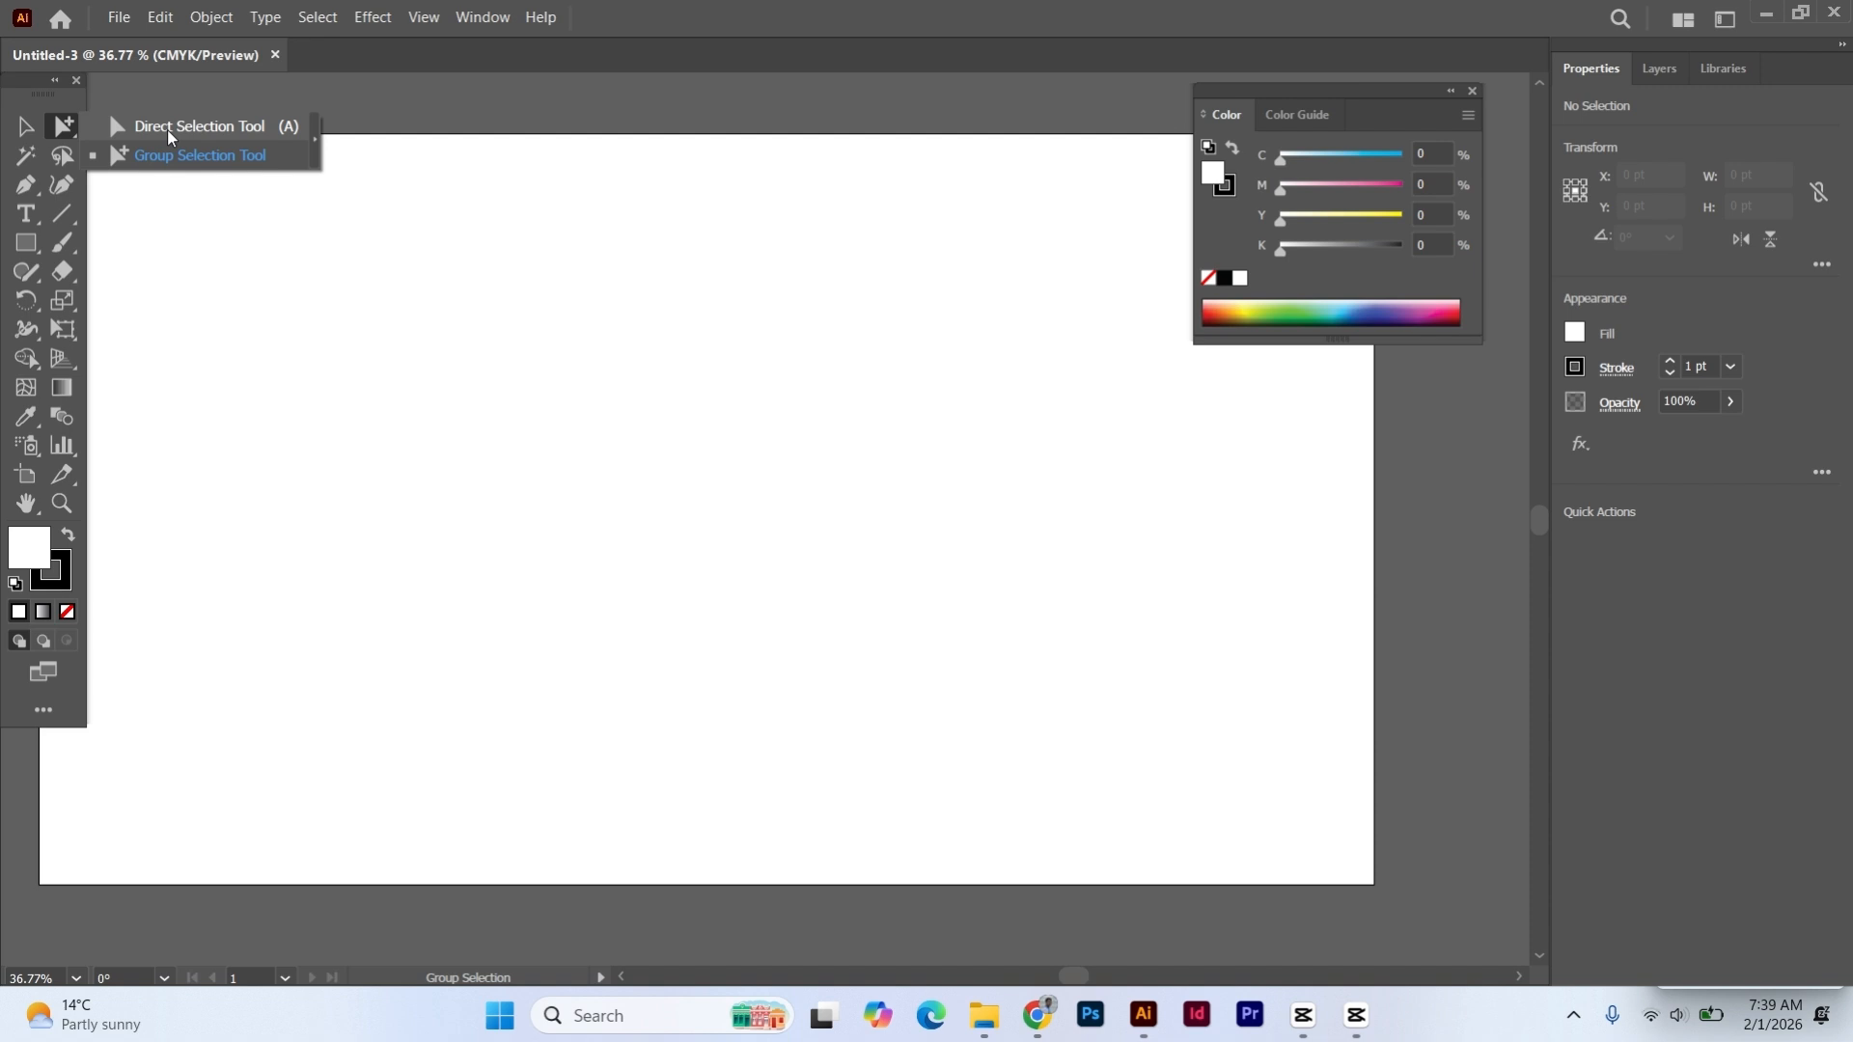
left_click(317, 364)
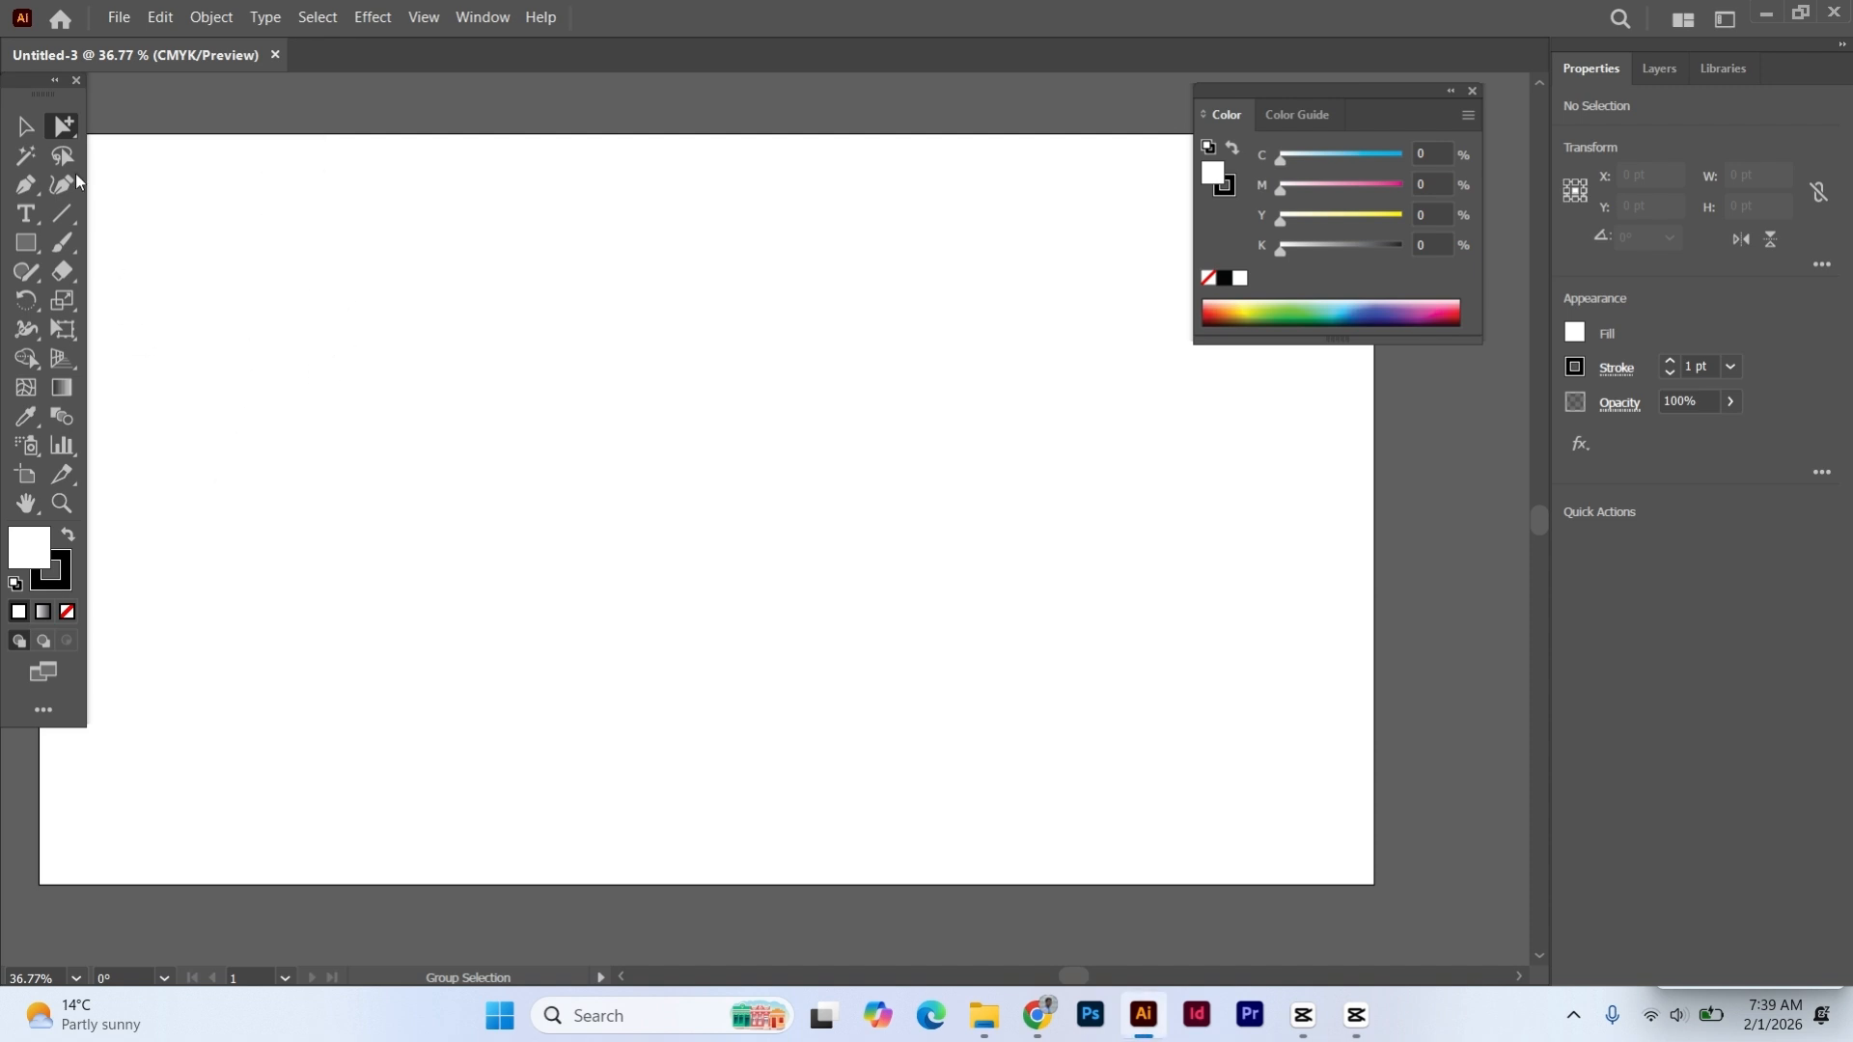
left_click(27, 128)
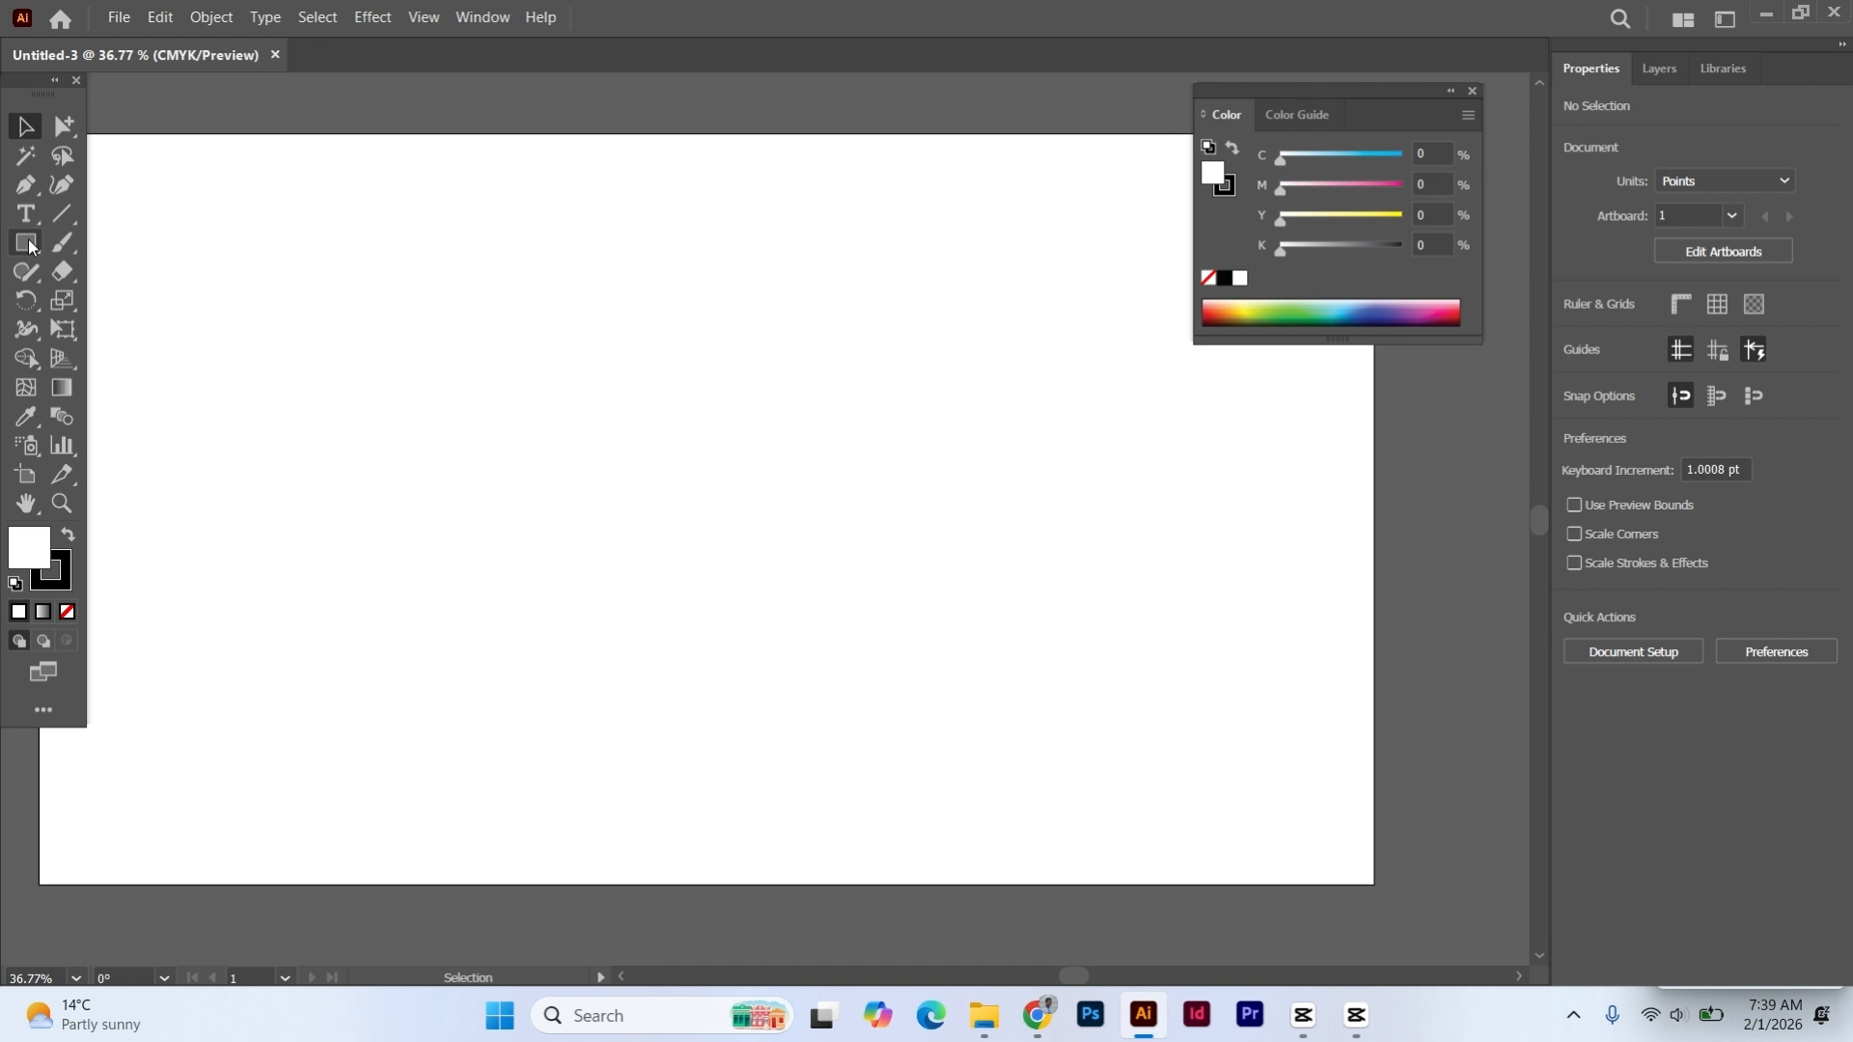
- Draw a rectangle about 483 by 261 pt in the upper-left part of the artboard with the Rectangle tool
left_click_drag(29, 246, 143, 249)
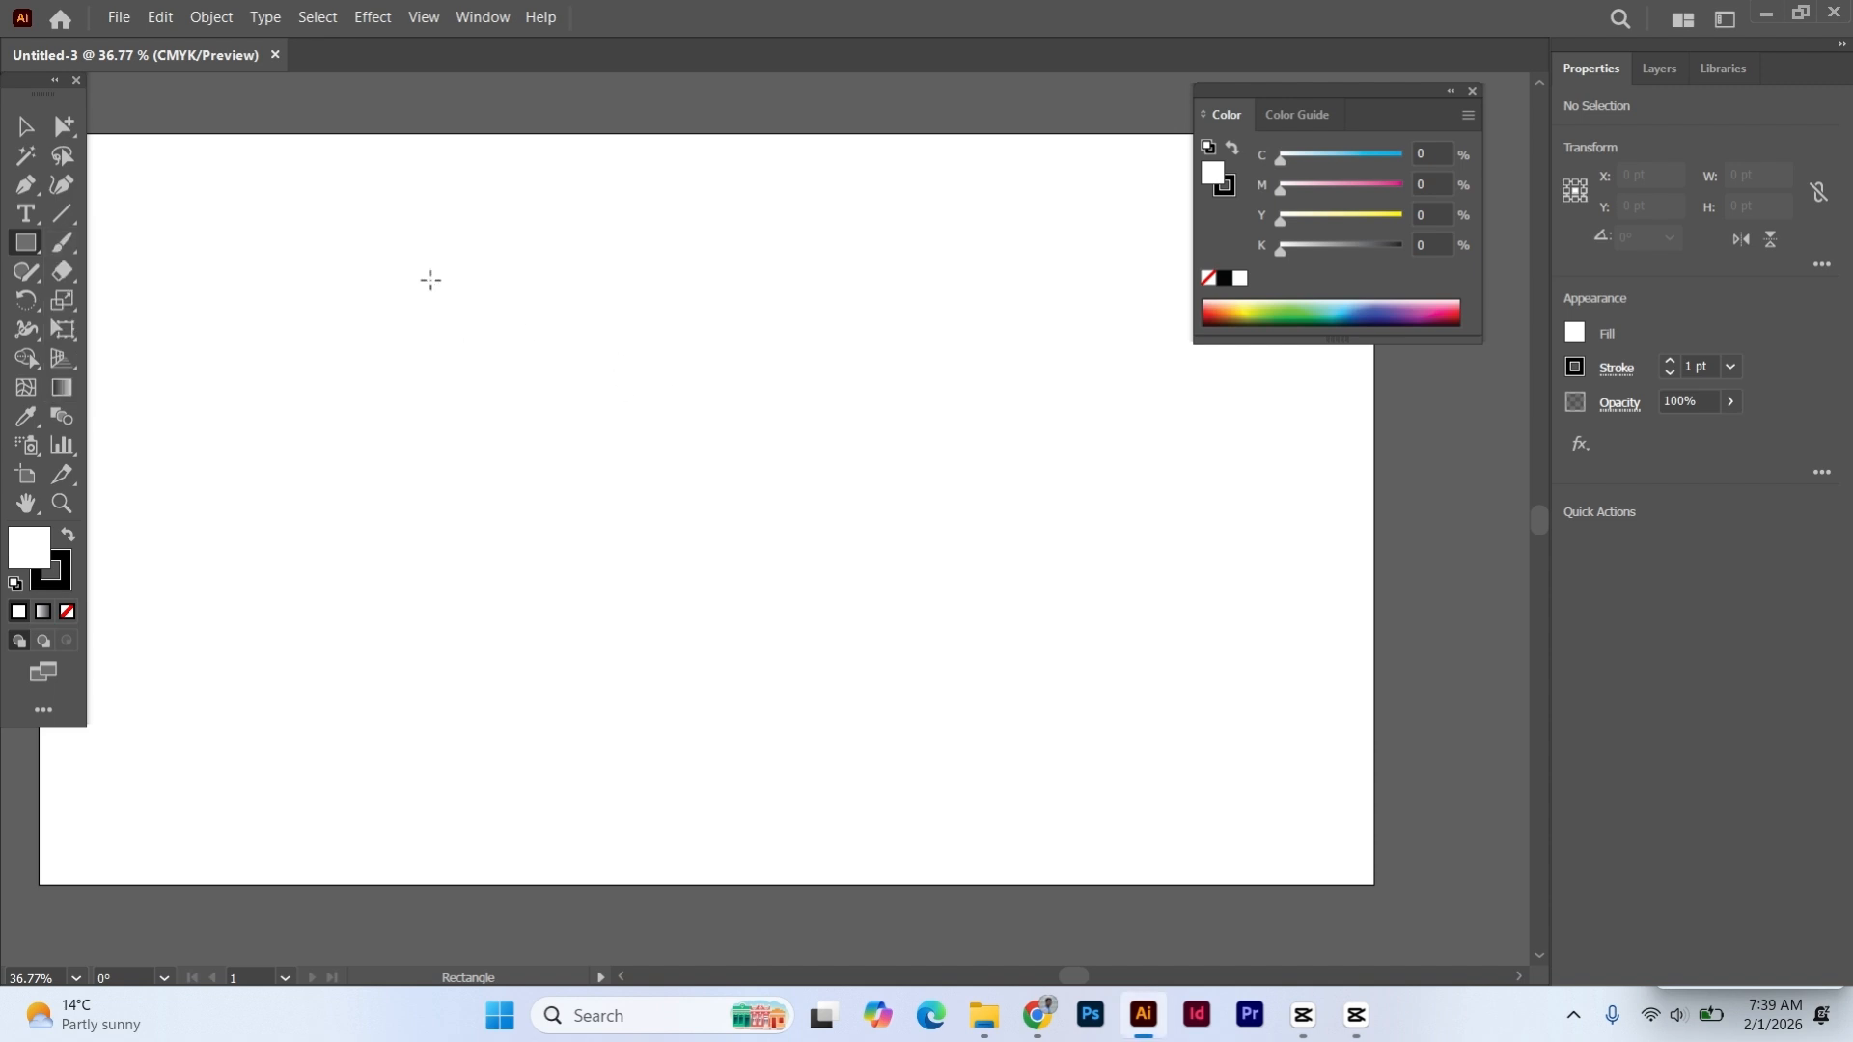
left_click_drag(396, 262, 732, 444)
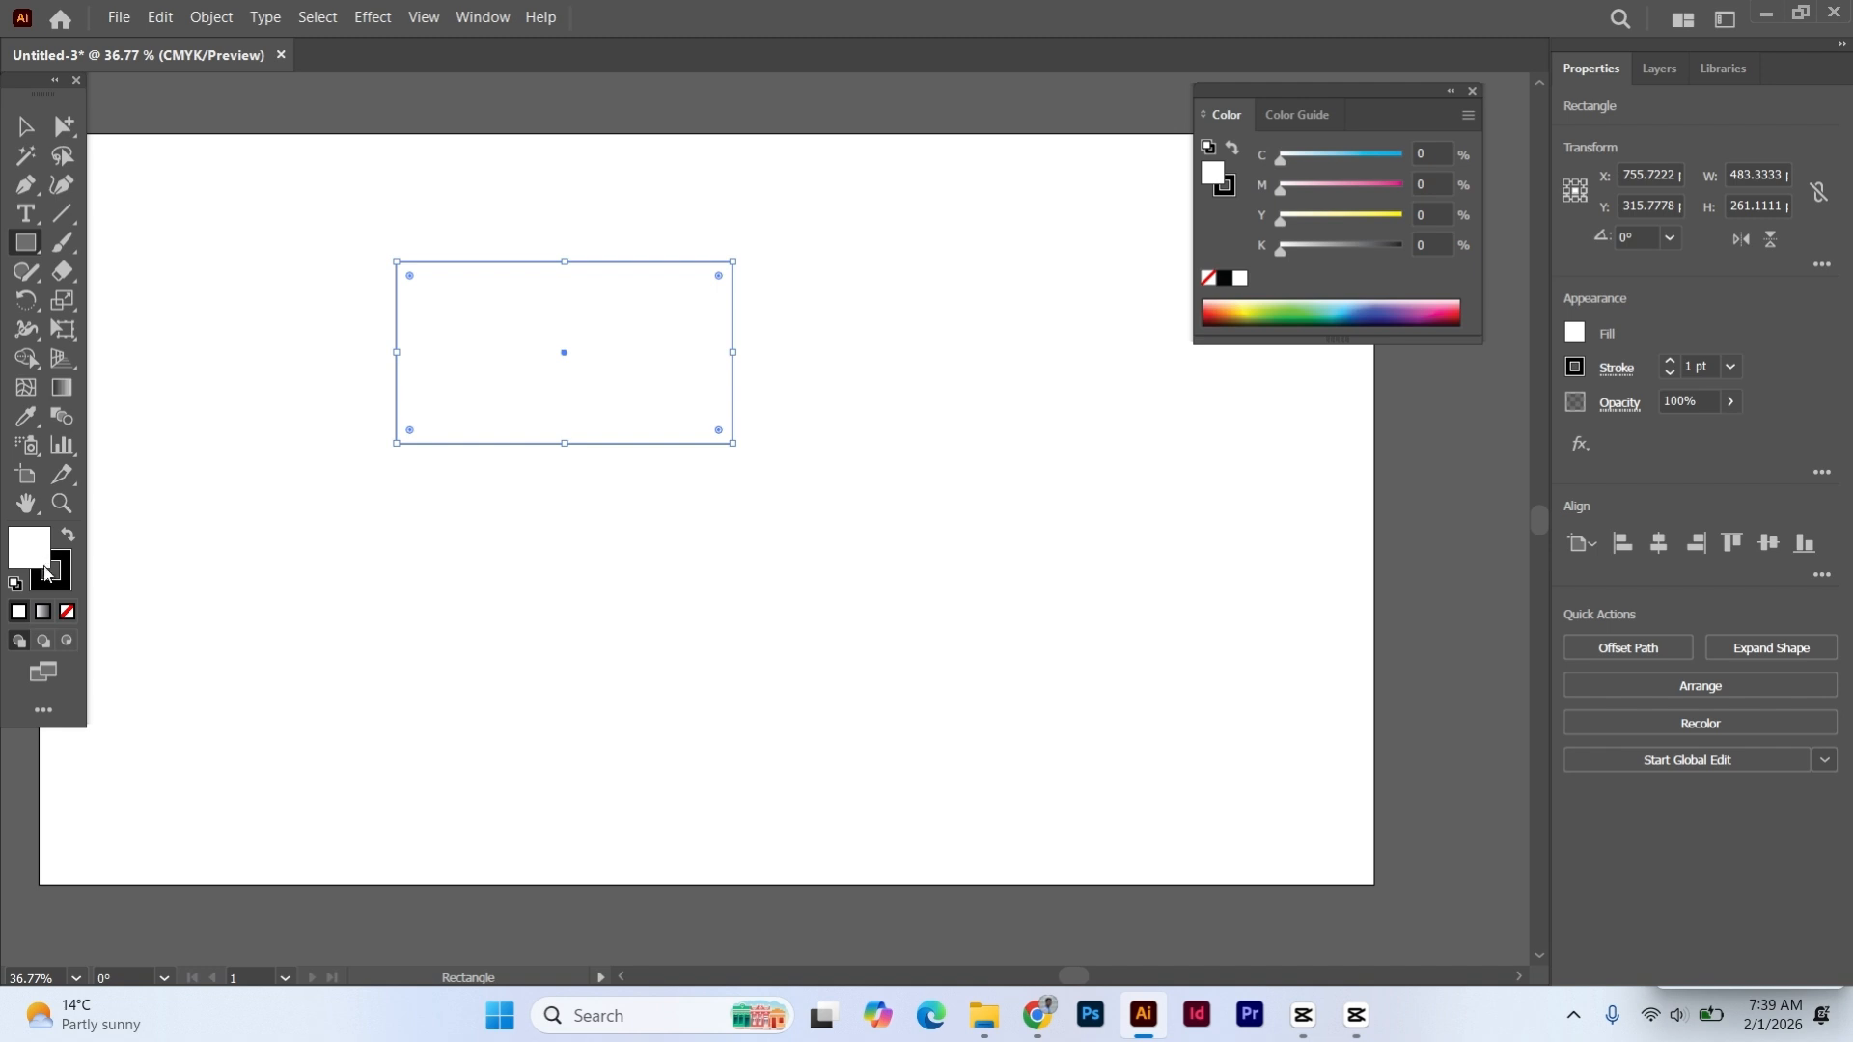
left_click(26, 127)
- Fill the rectangle with crimson red, about C 4, M 100, Y 68, K 0, and deselect it
double_click(29, 548)
left_click_drag(574, 579, 849, 437)
left_click(1095, 417)
left_click(826, 344)
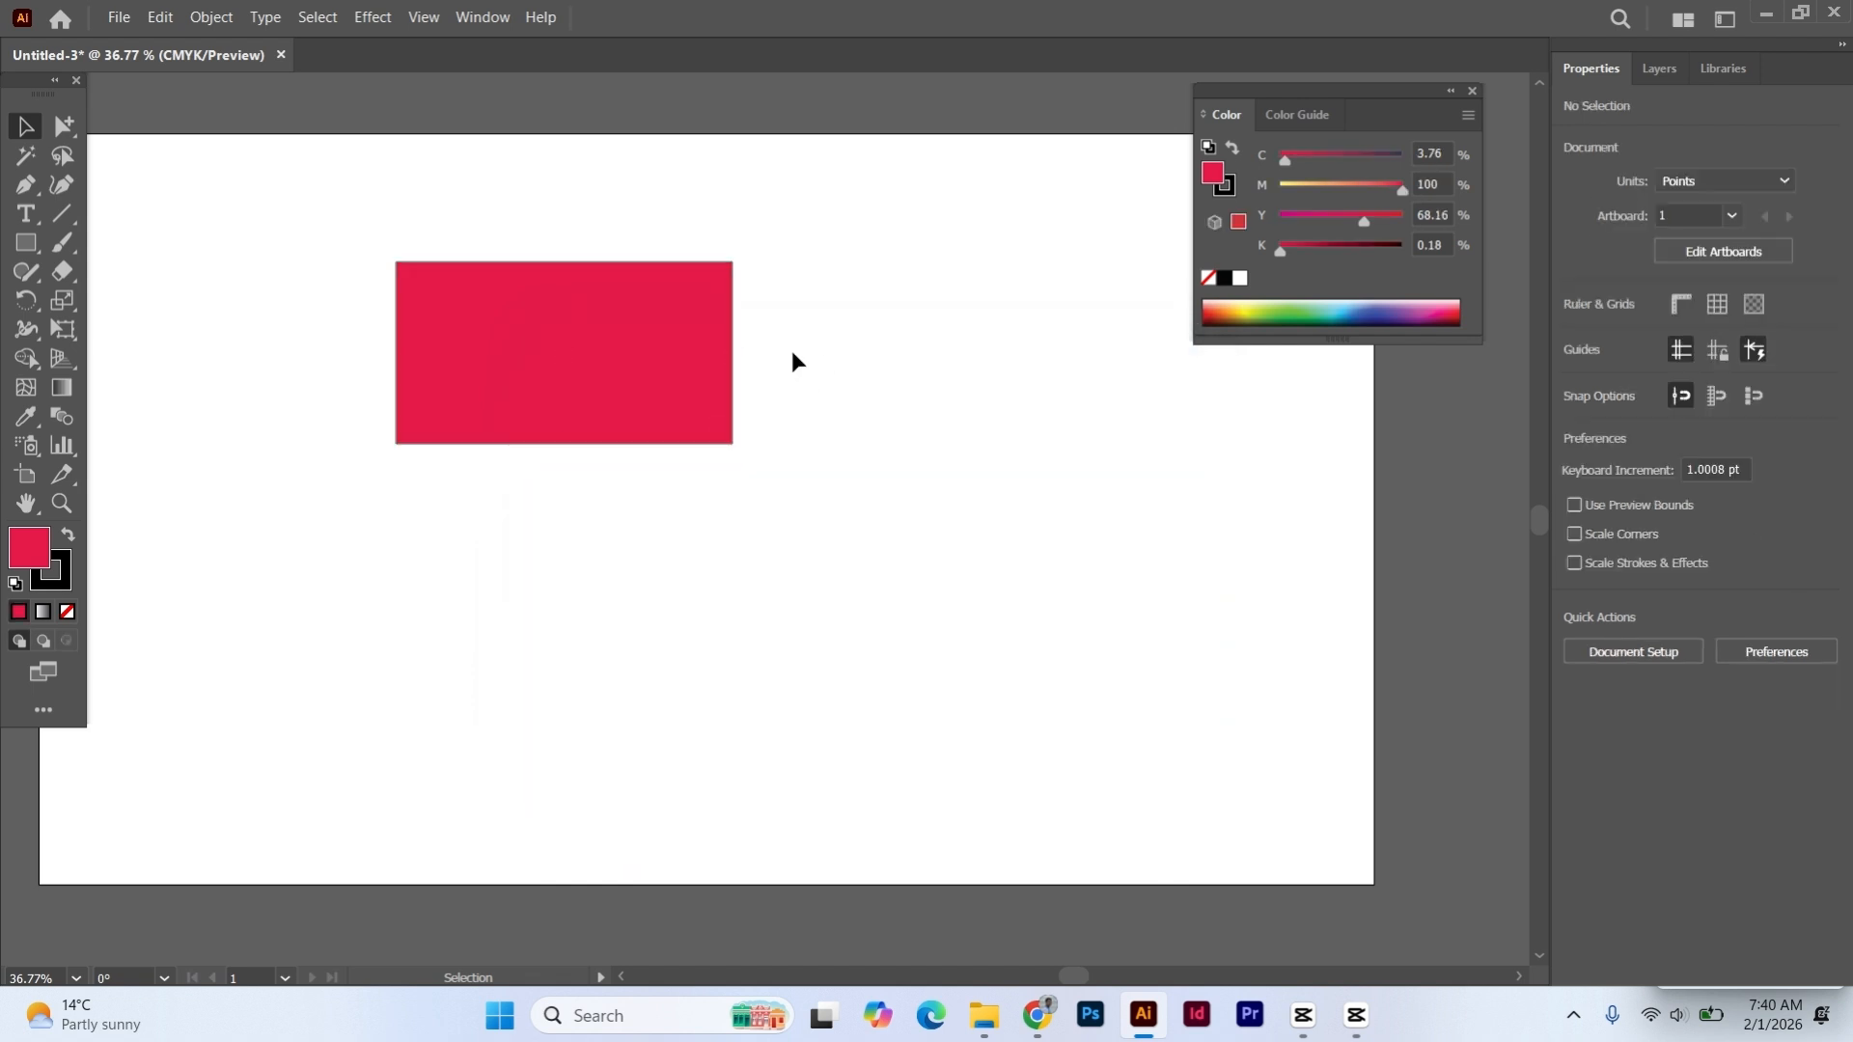
- Select and deselect the red rectangle, and switch between the fill and stroke colors, leaving the stroke active
left_click(547, 340)
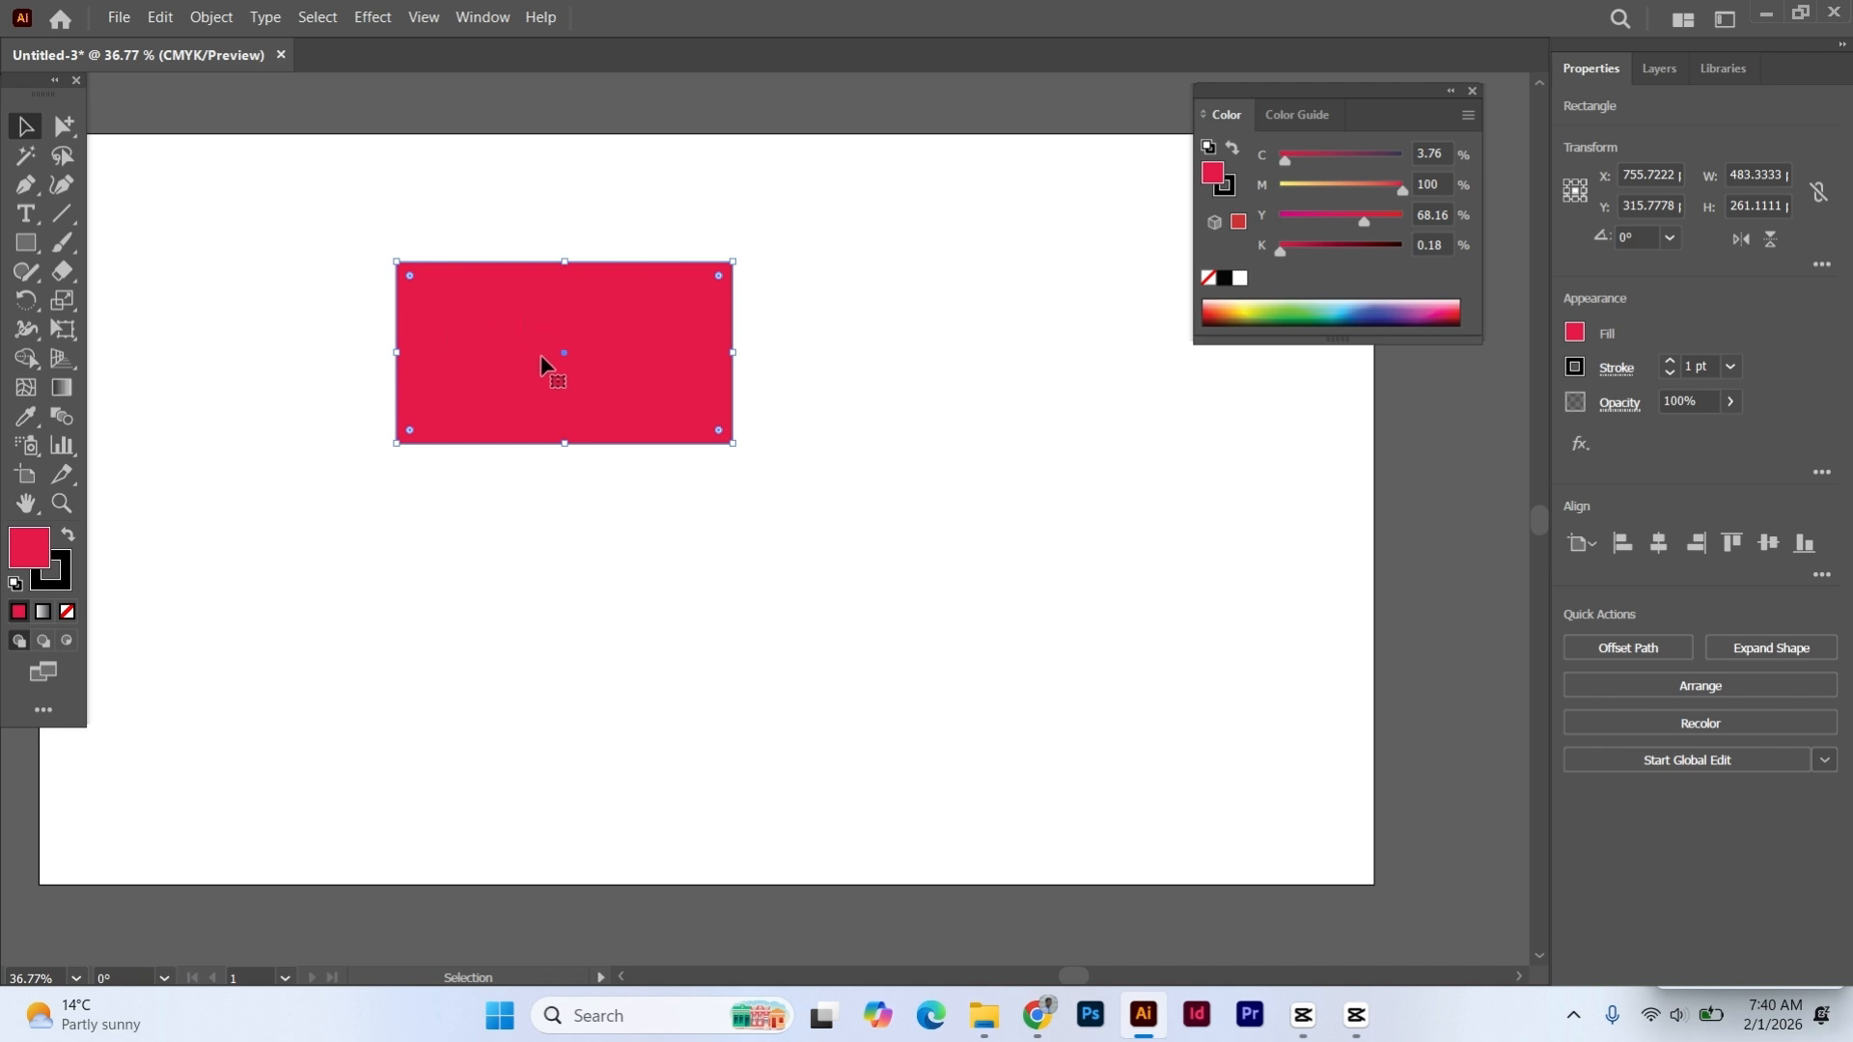
left_click(318, 461)
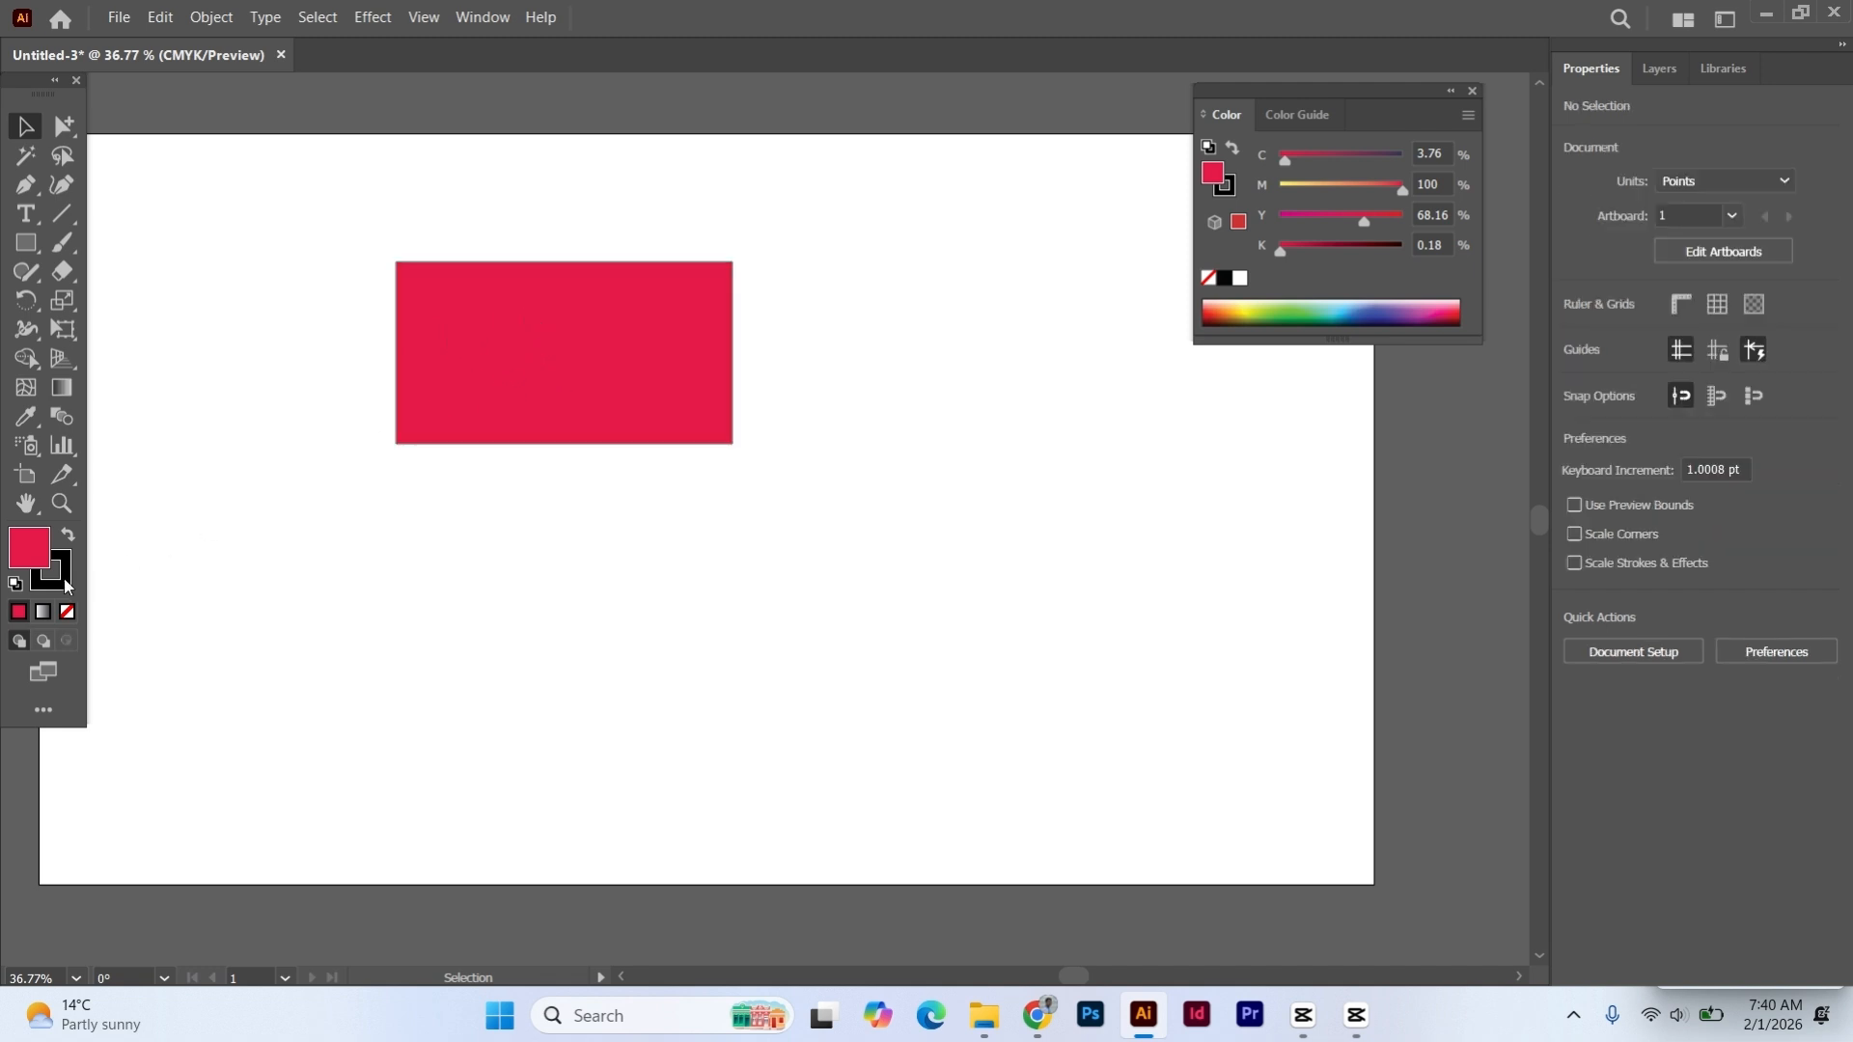
left_click(55, 587)
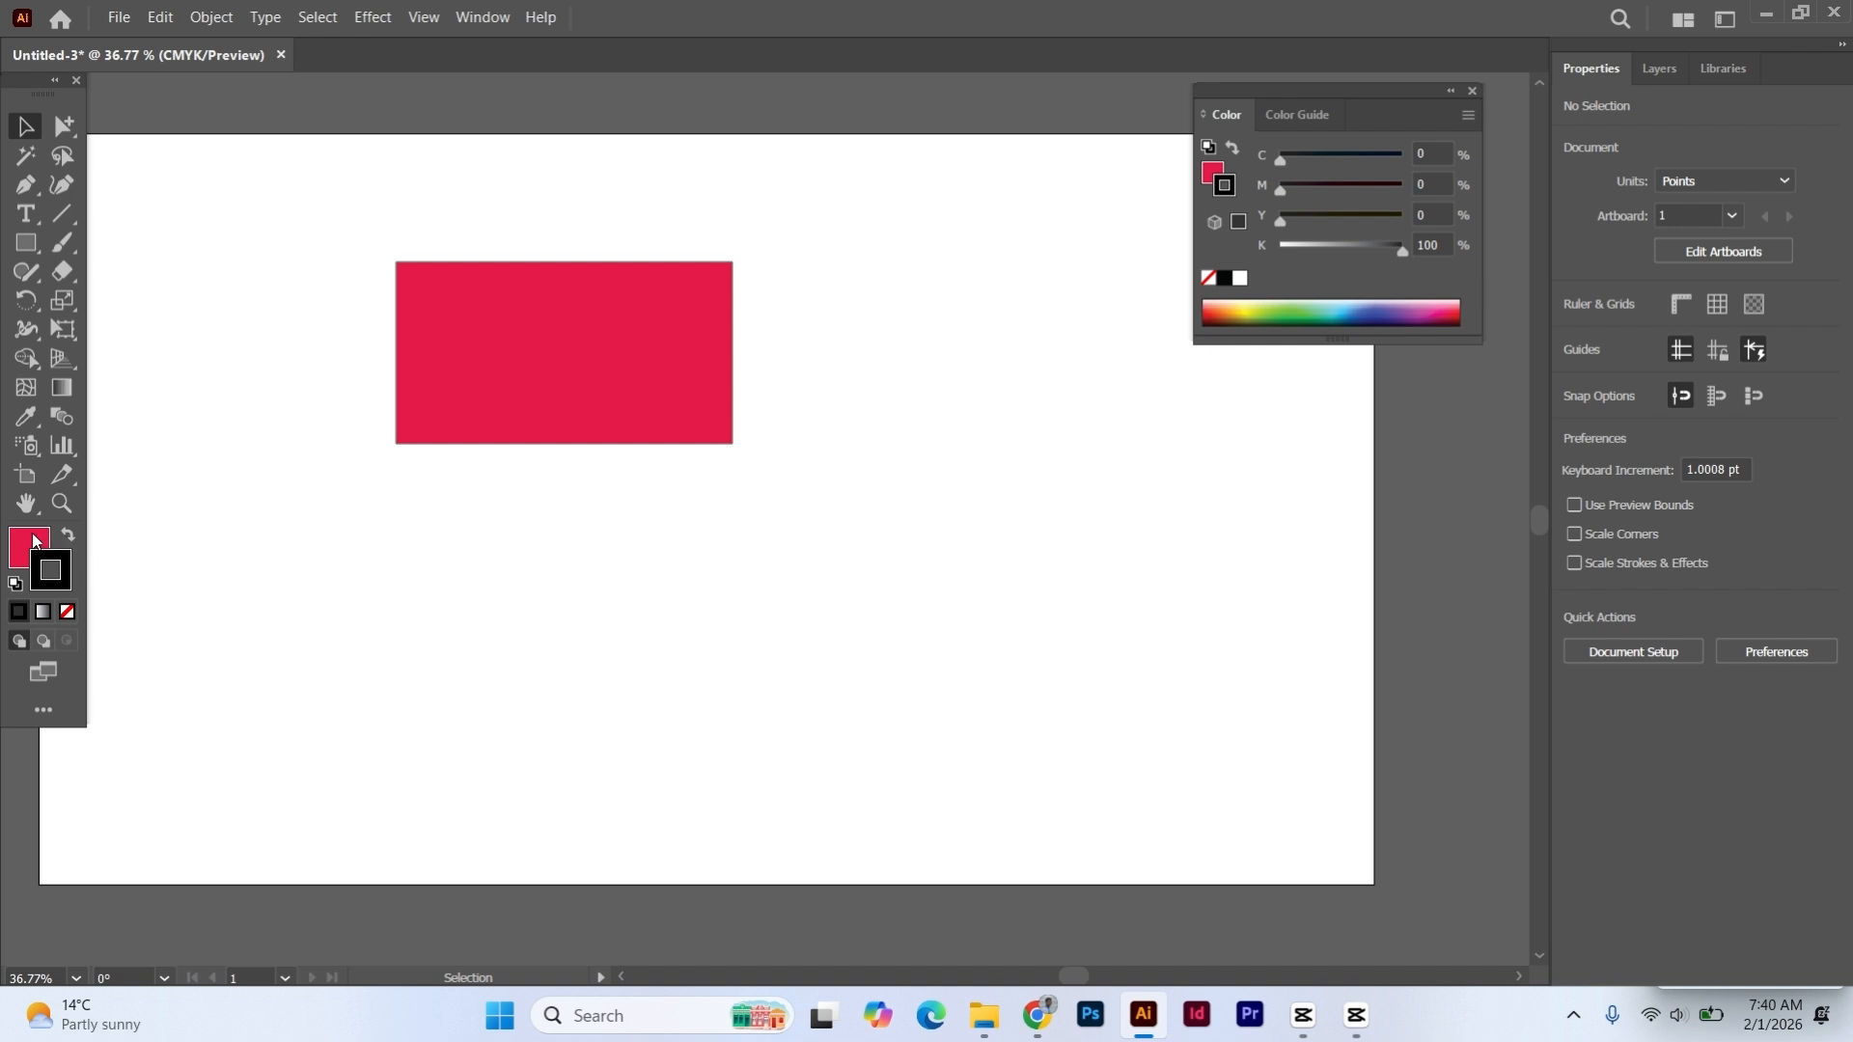
left_click(34, 541)
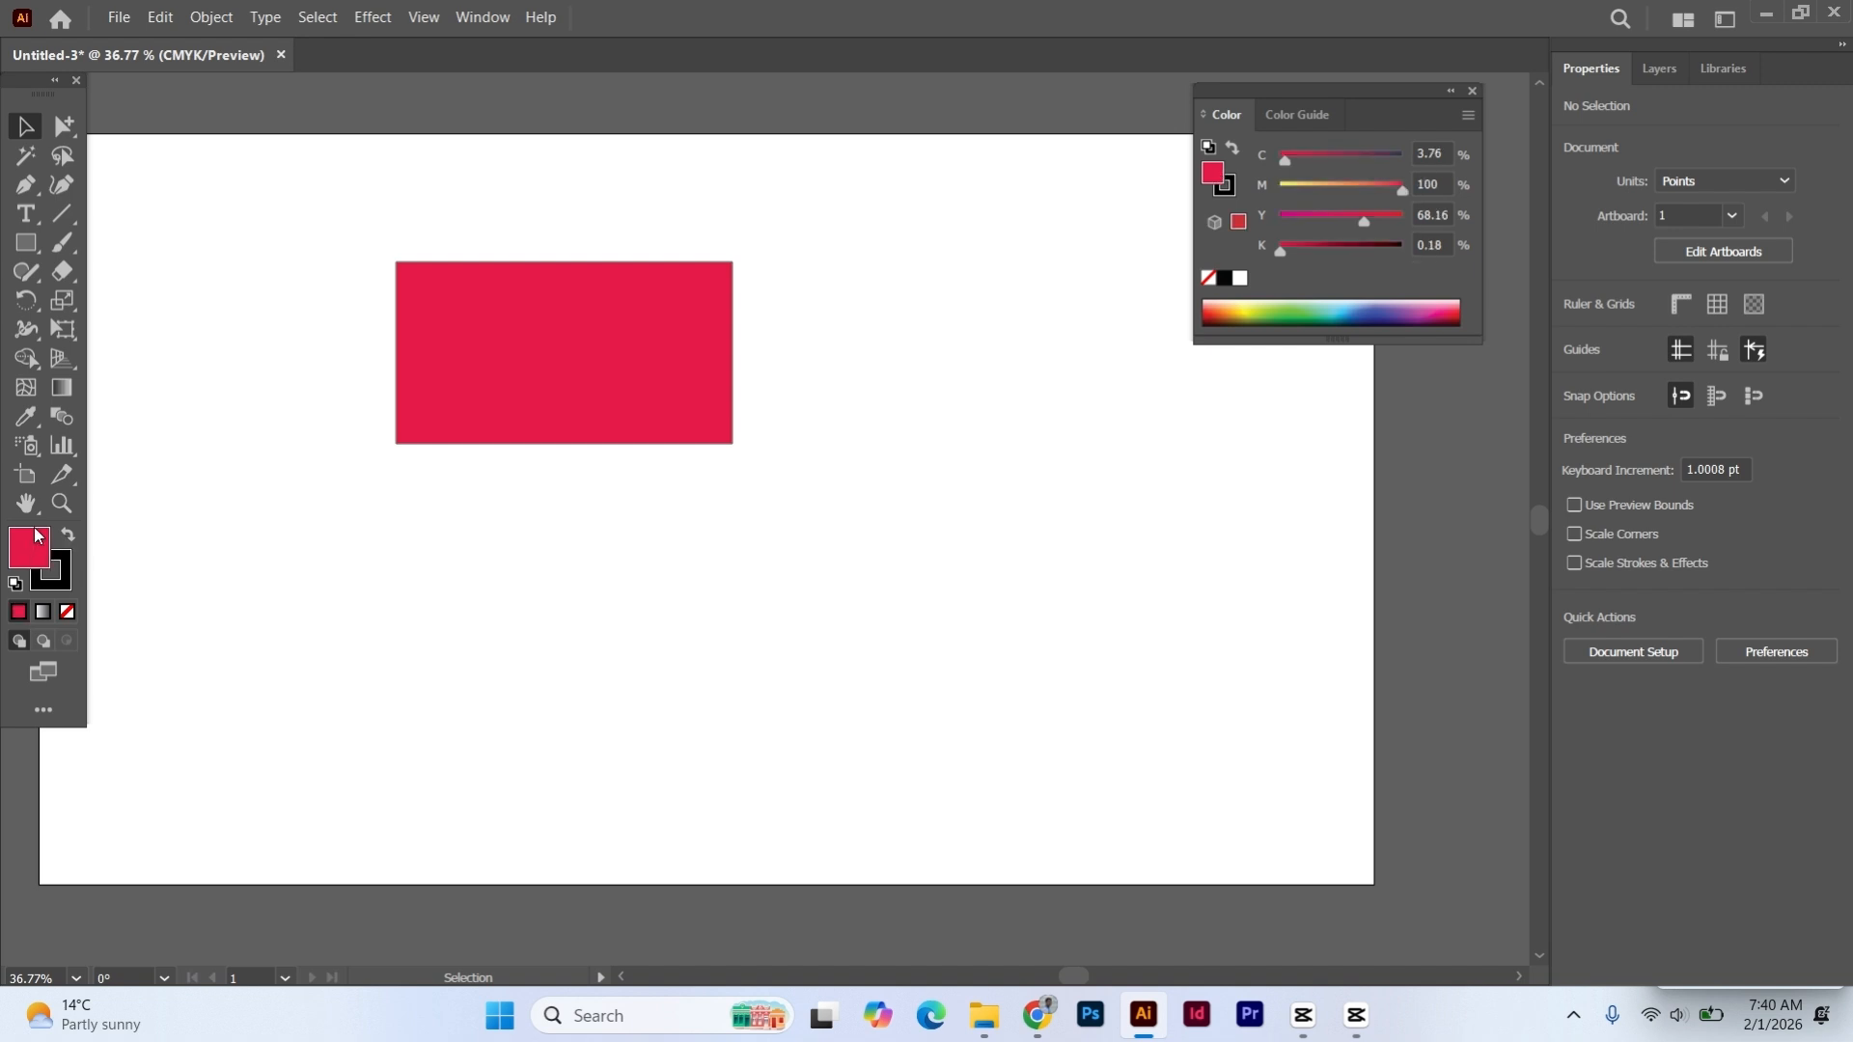
left_click(70, 571)
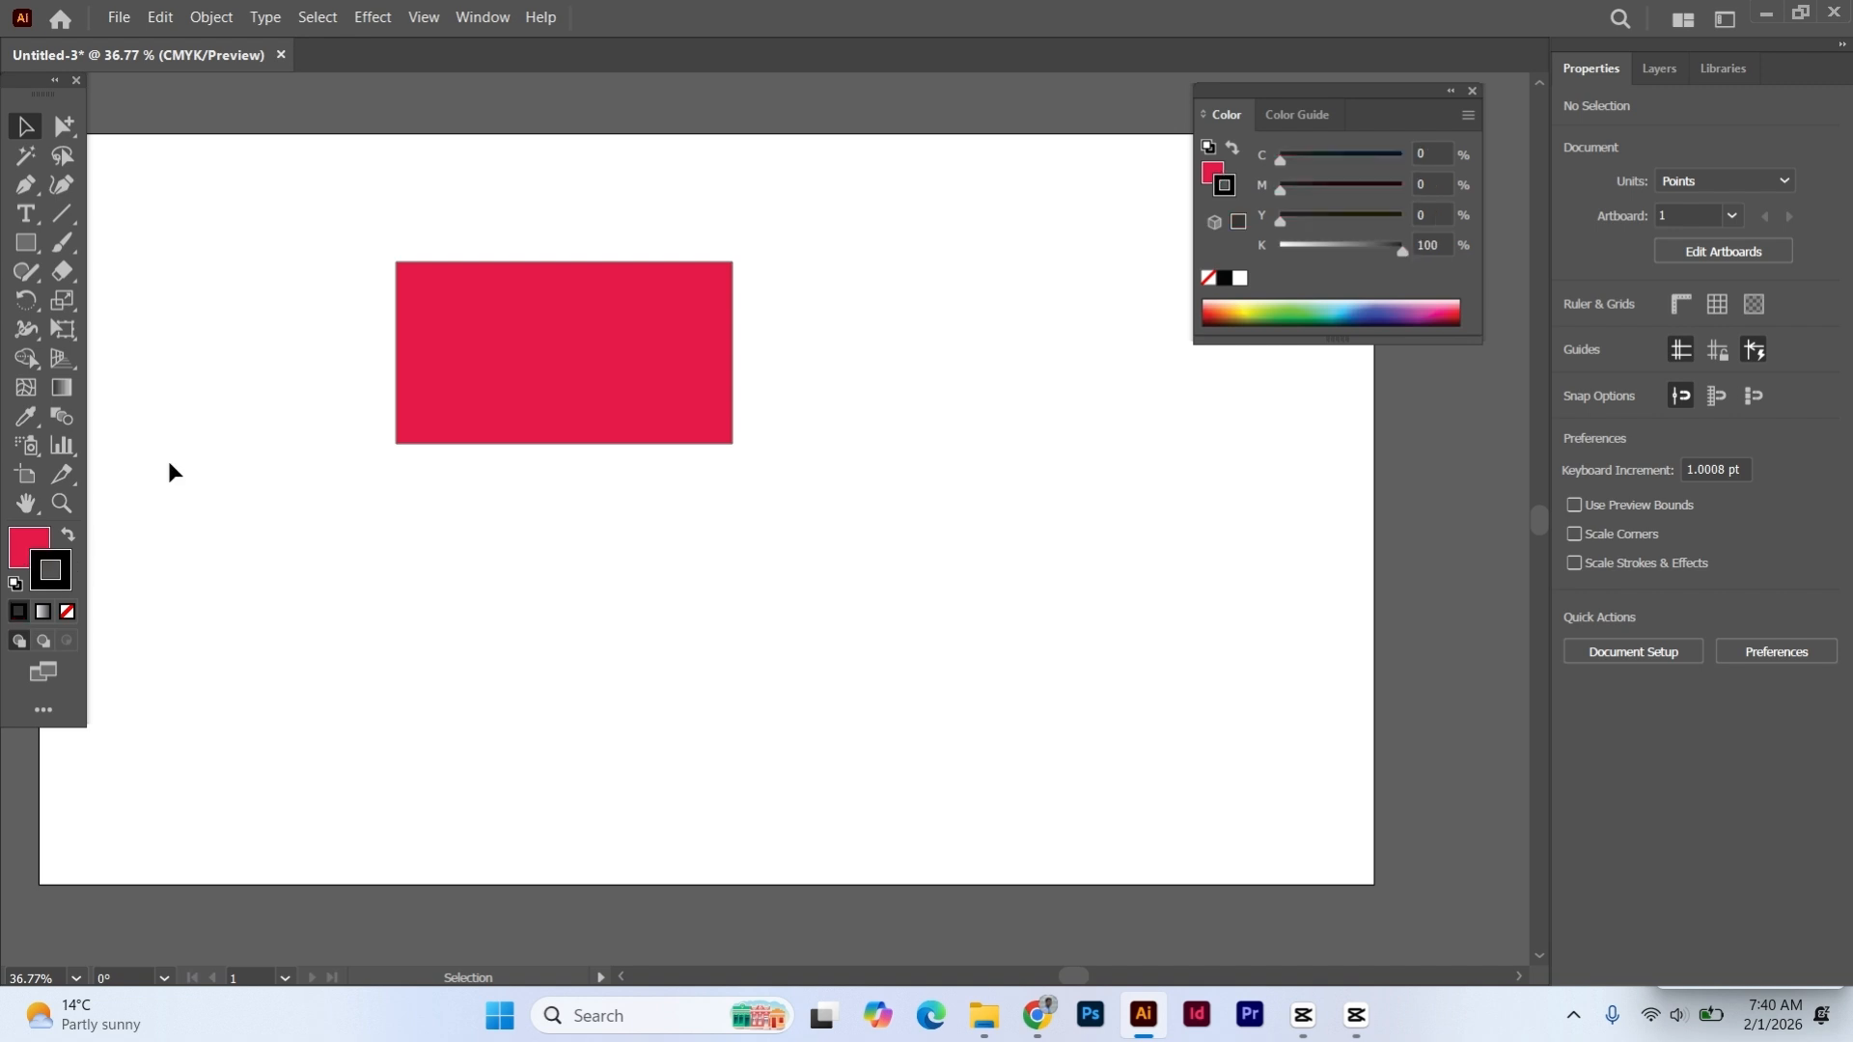
- Try a 4 pt stroke on the red rectangle, and set its final stroke weight to 5 pt
left_click(576, 312)
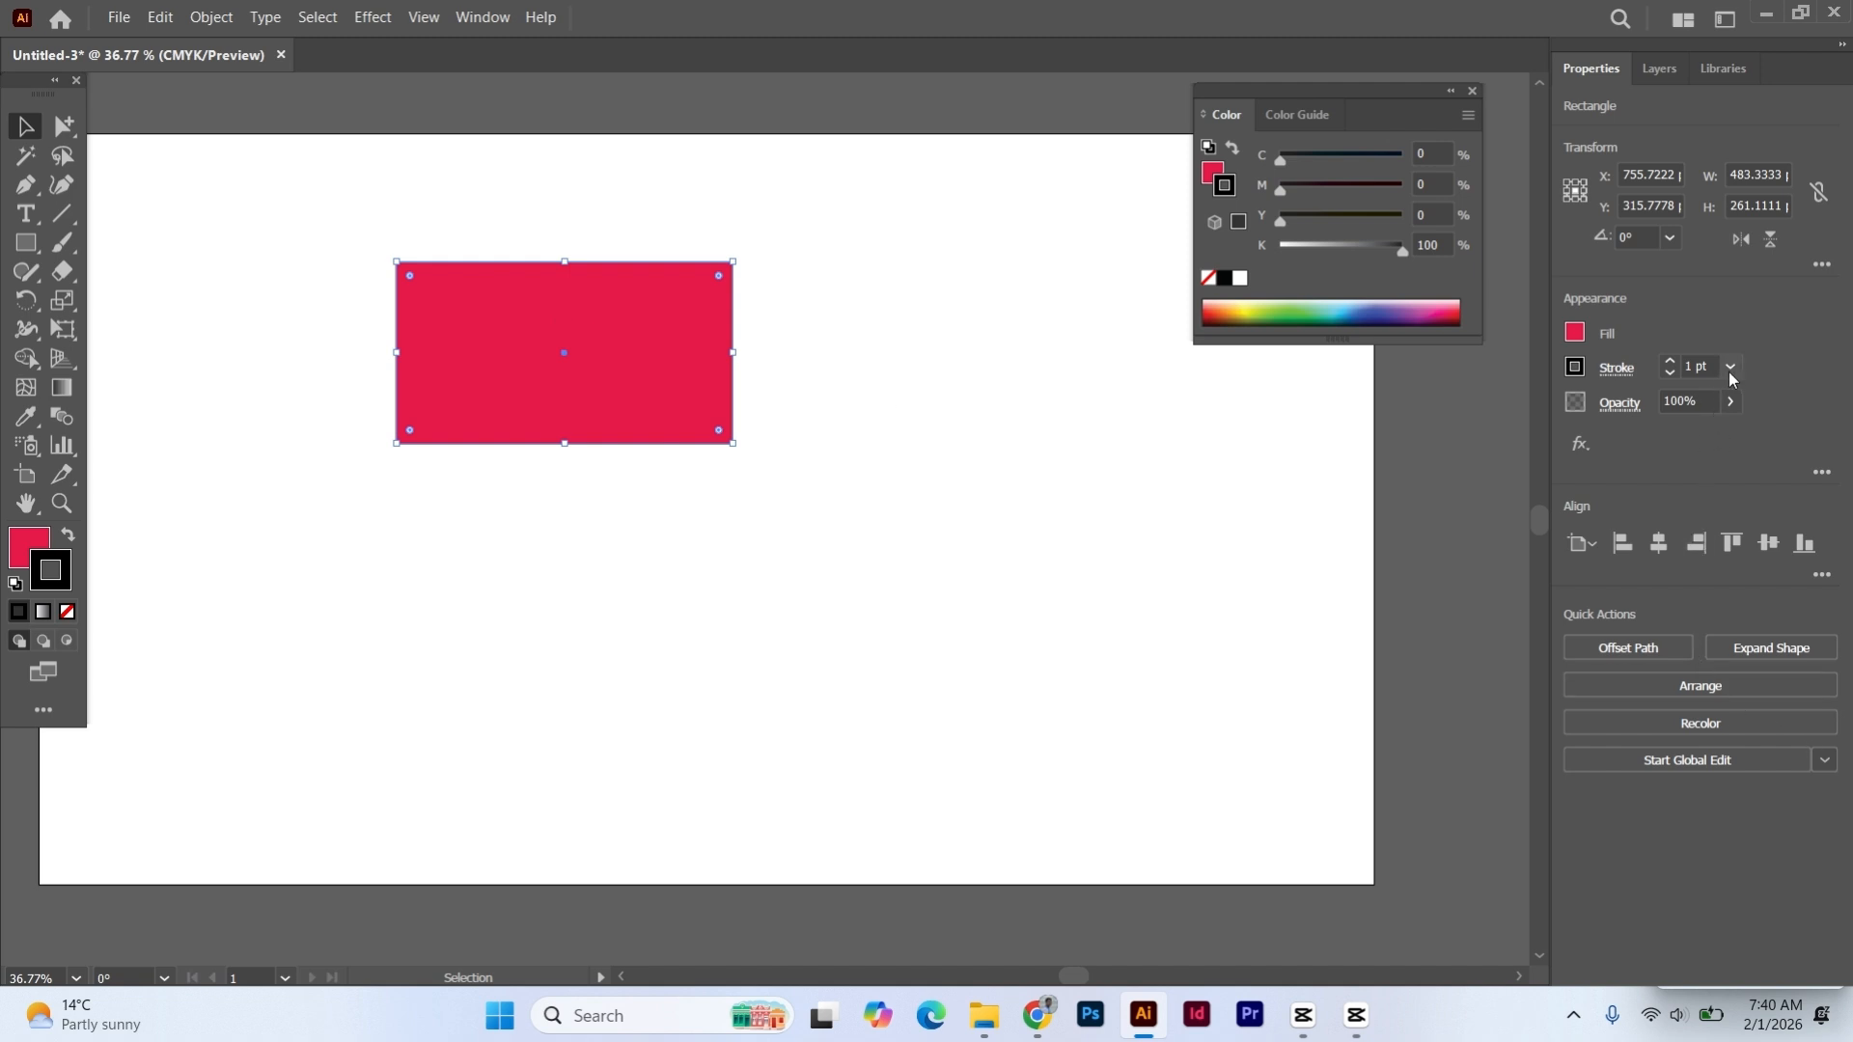
left_click(318, 301)
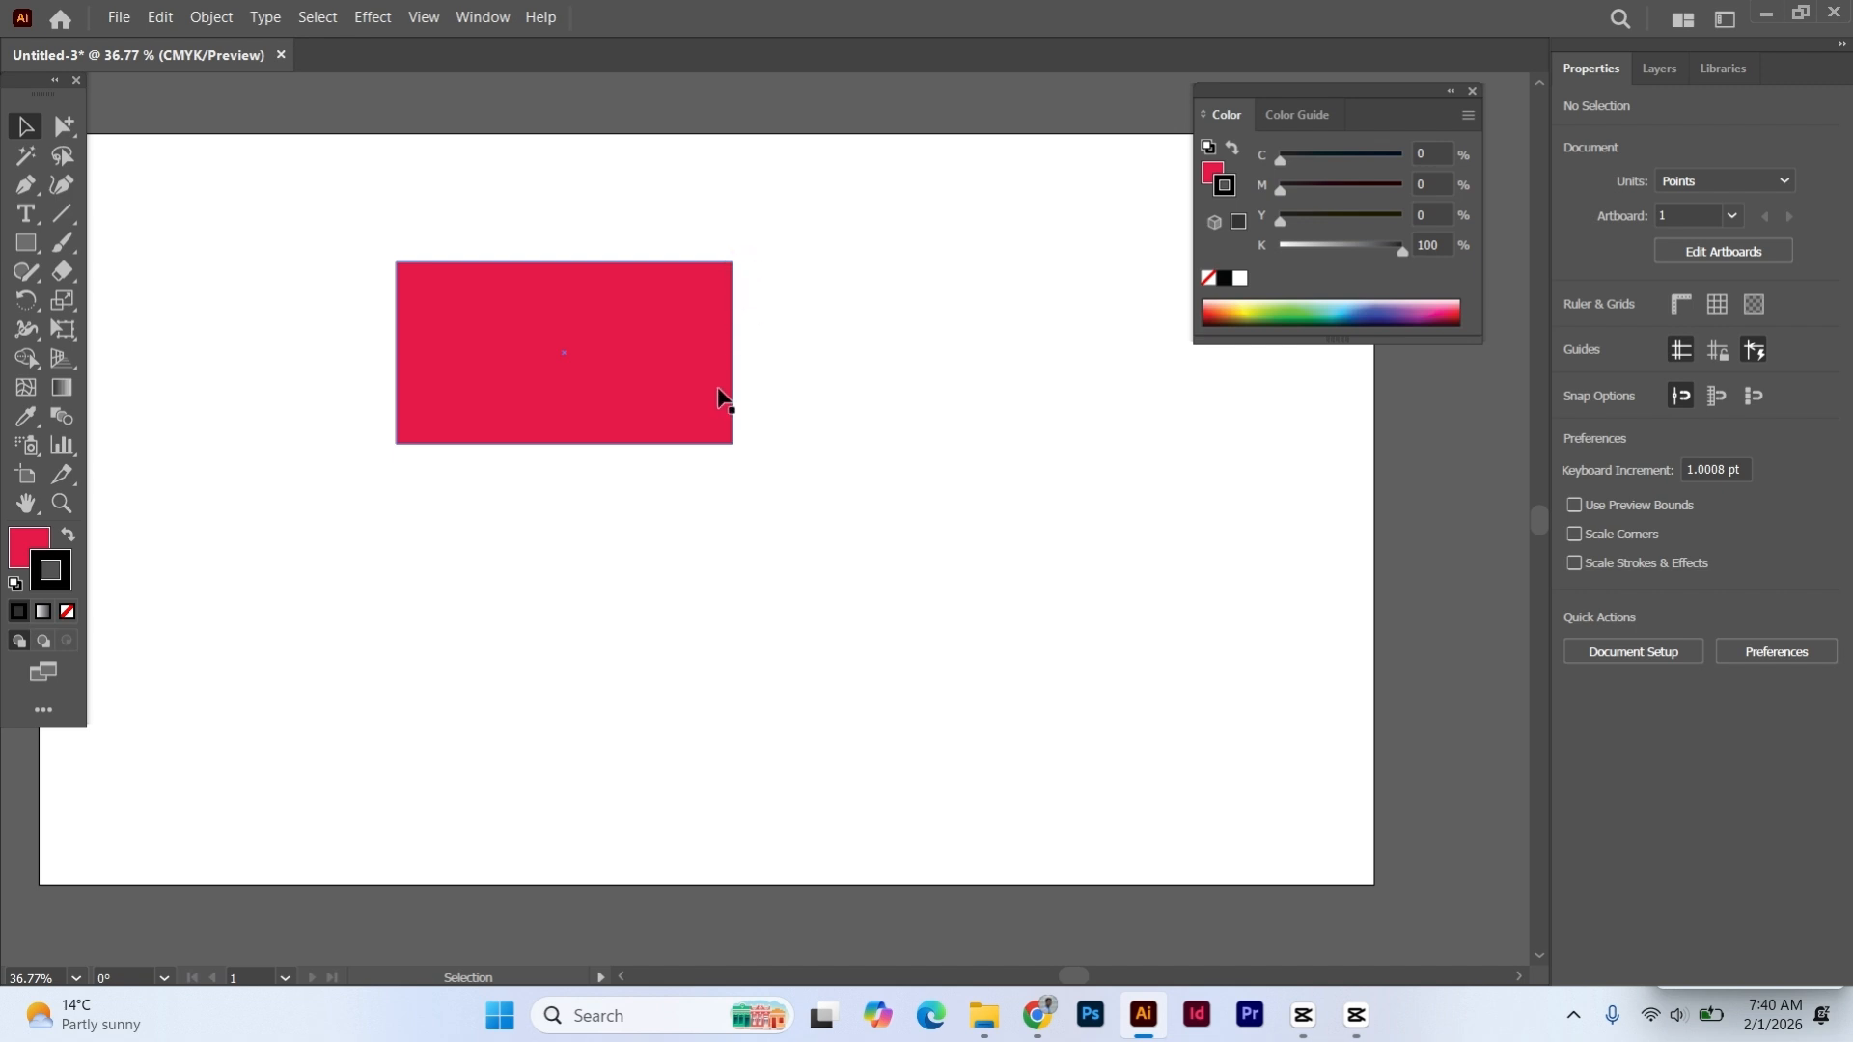
left_click(631, 316)
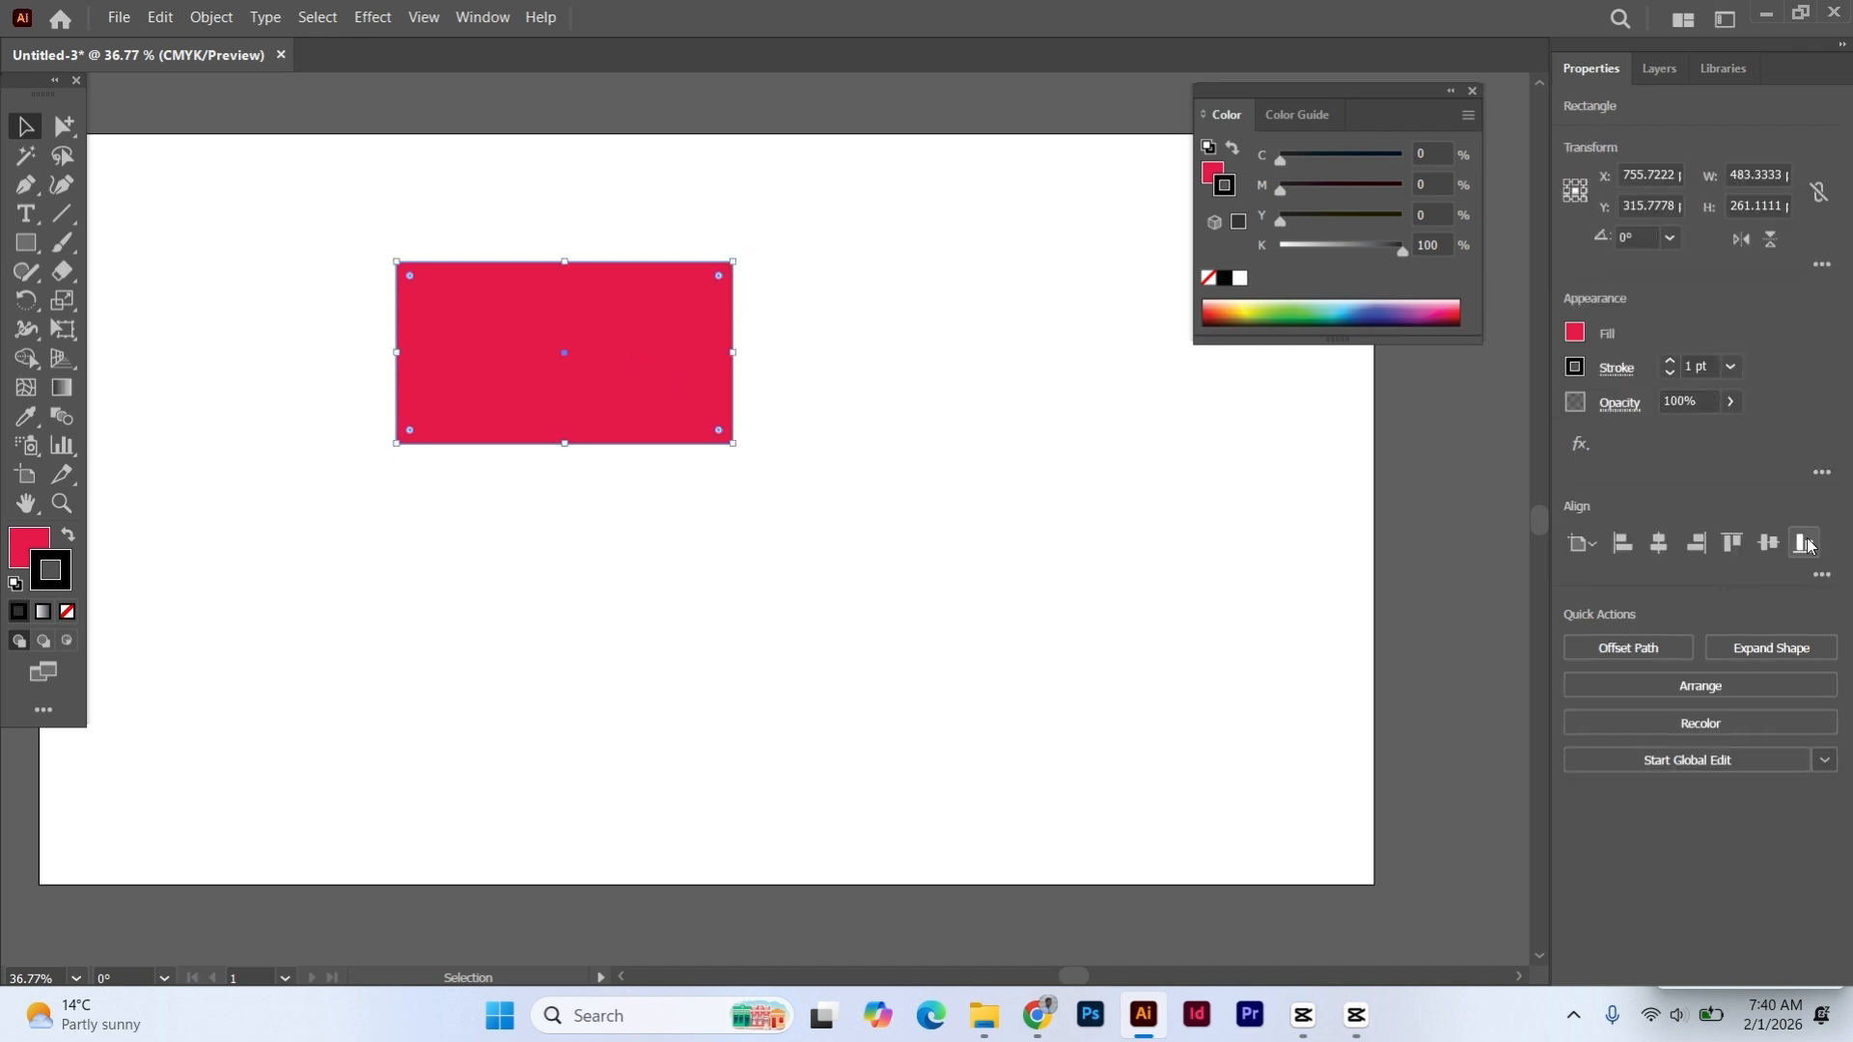
left_click(1734, 366)
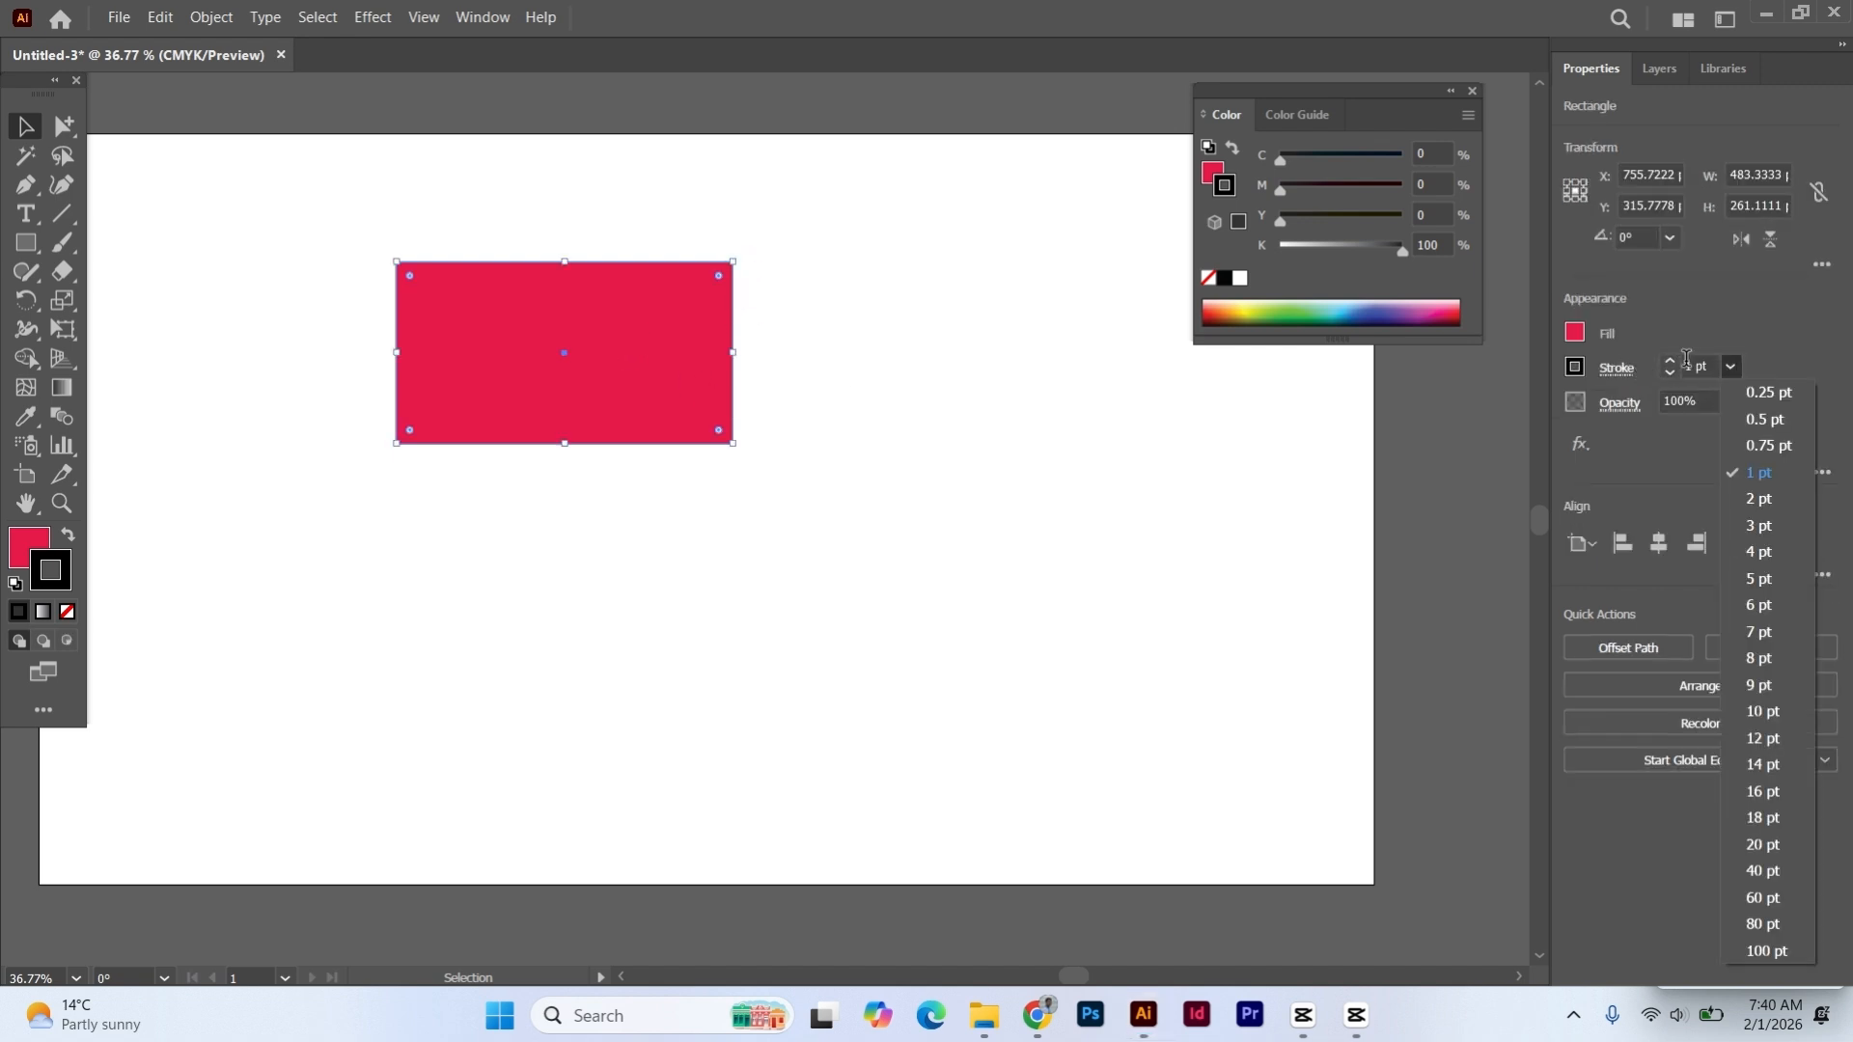
left_click(1759, 551)
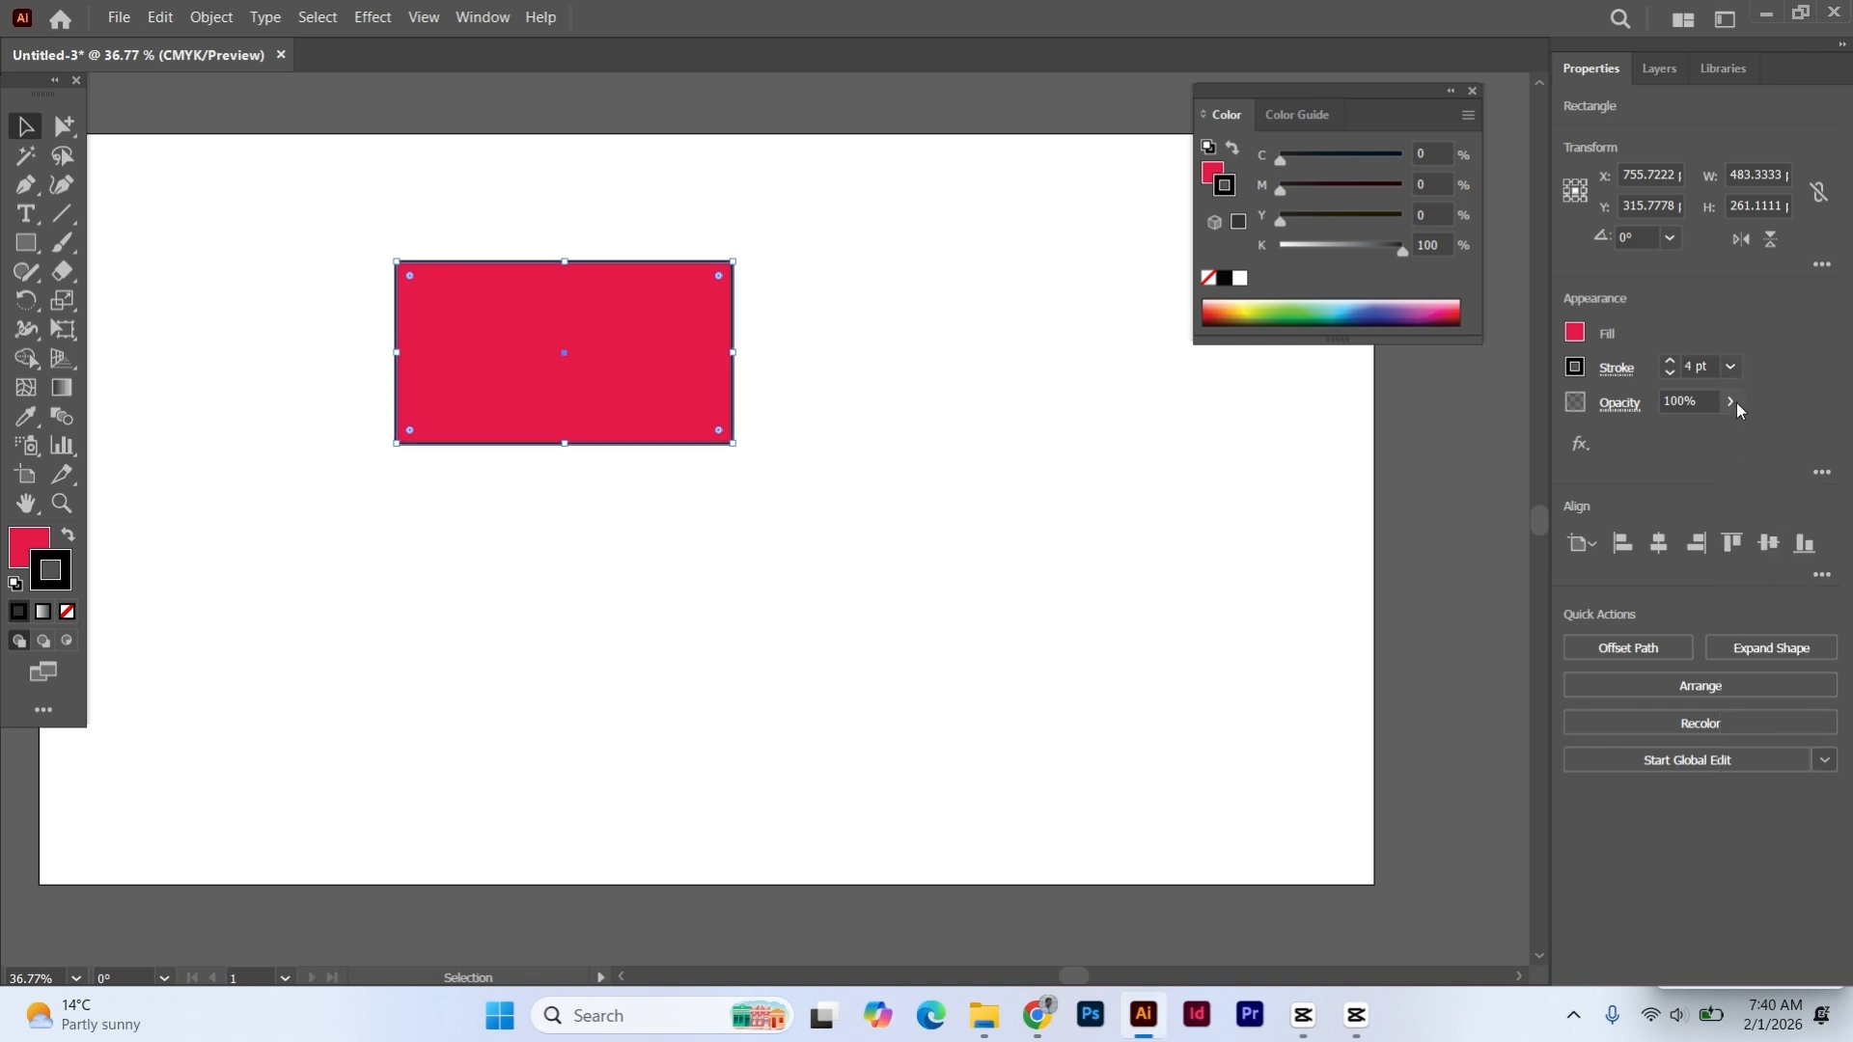
left_click(1734, 367)
left_click(1754, 579)
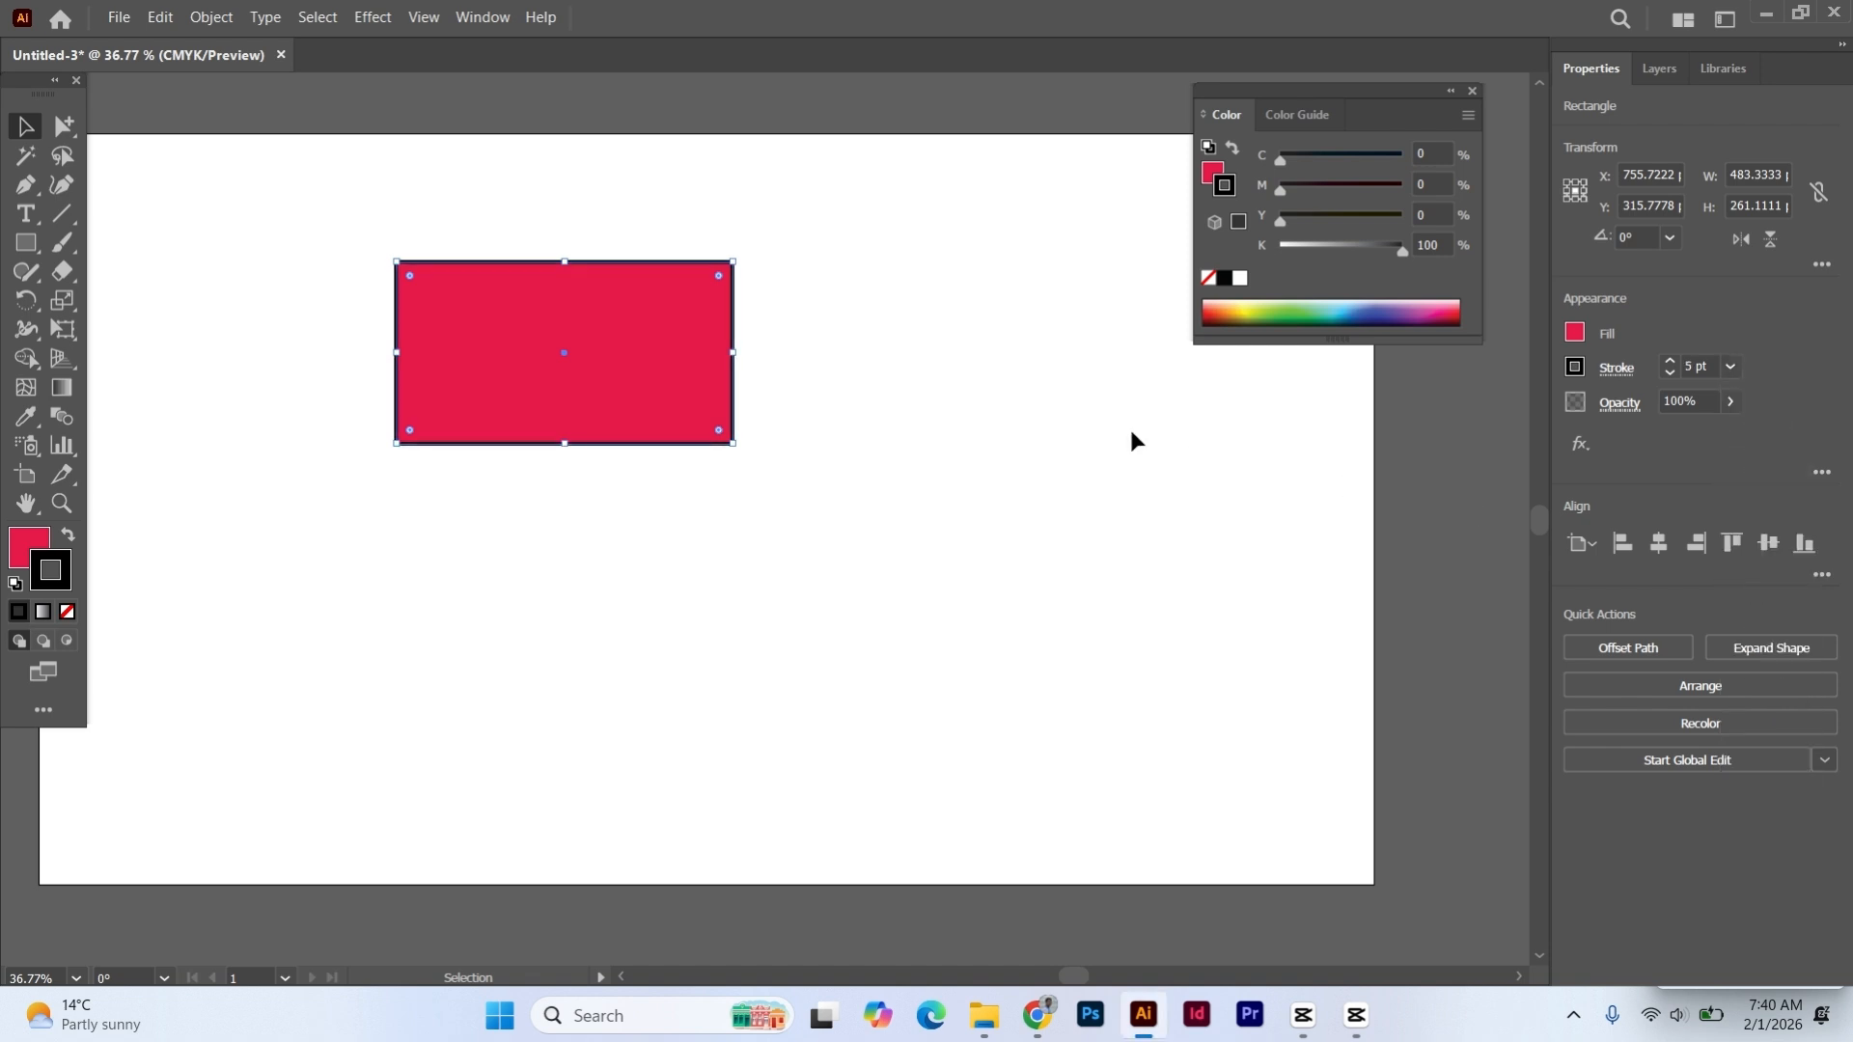
left_click(959, 365)
- Move the red rectangle slightly right and down on the artboard, and deselect it
left_click_drag(622, 338, 702, 363)
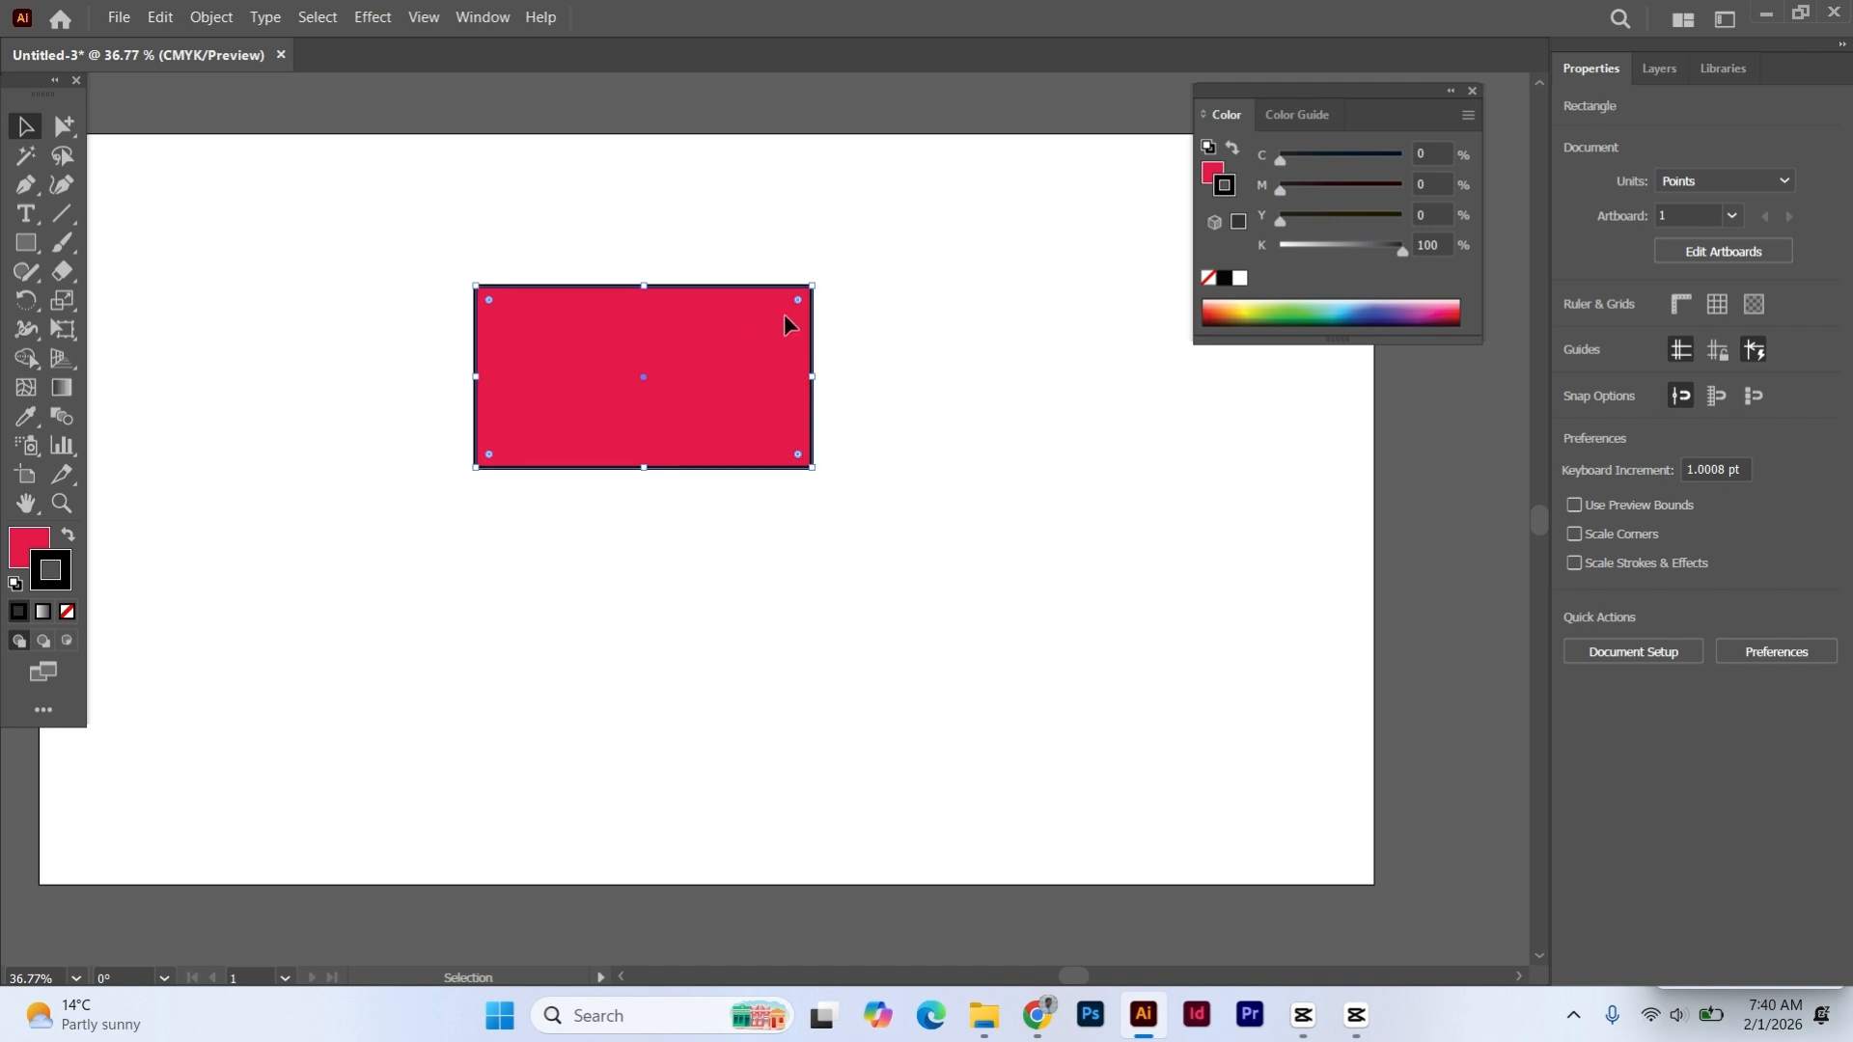
left_click(491, 542)
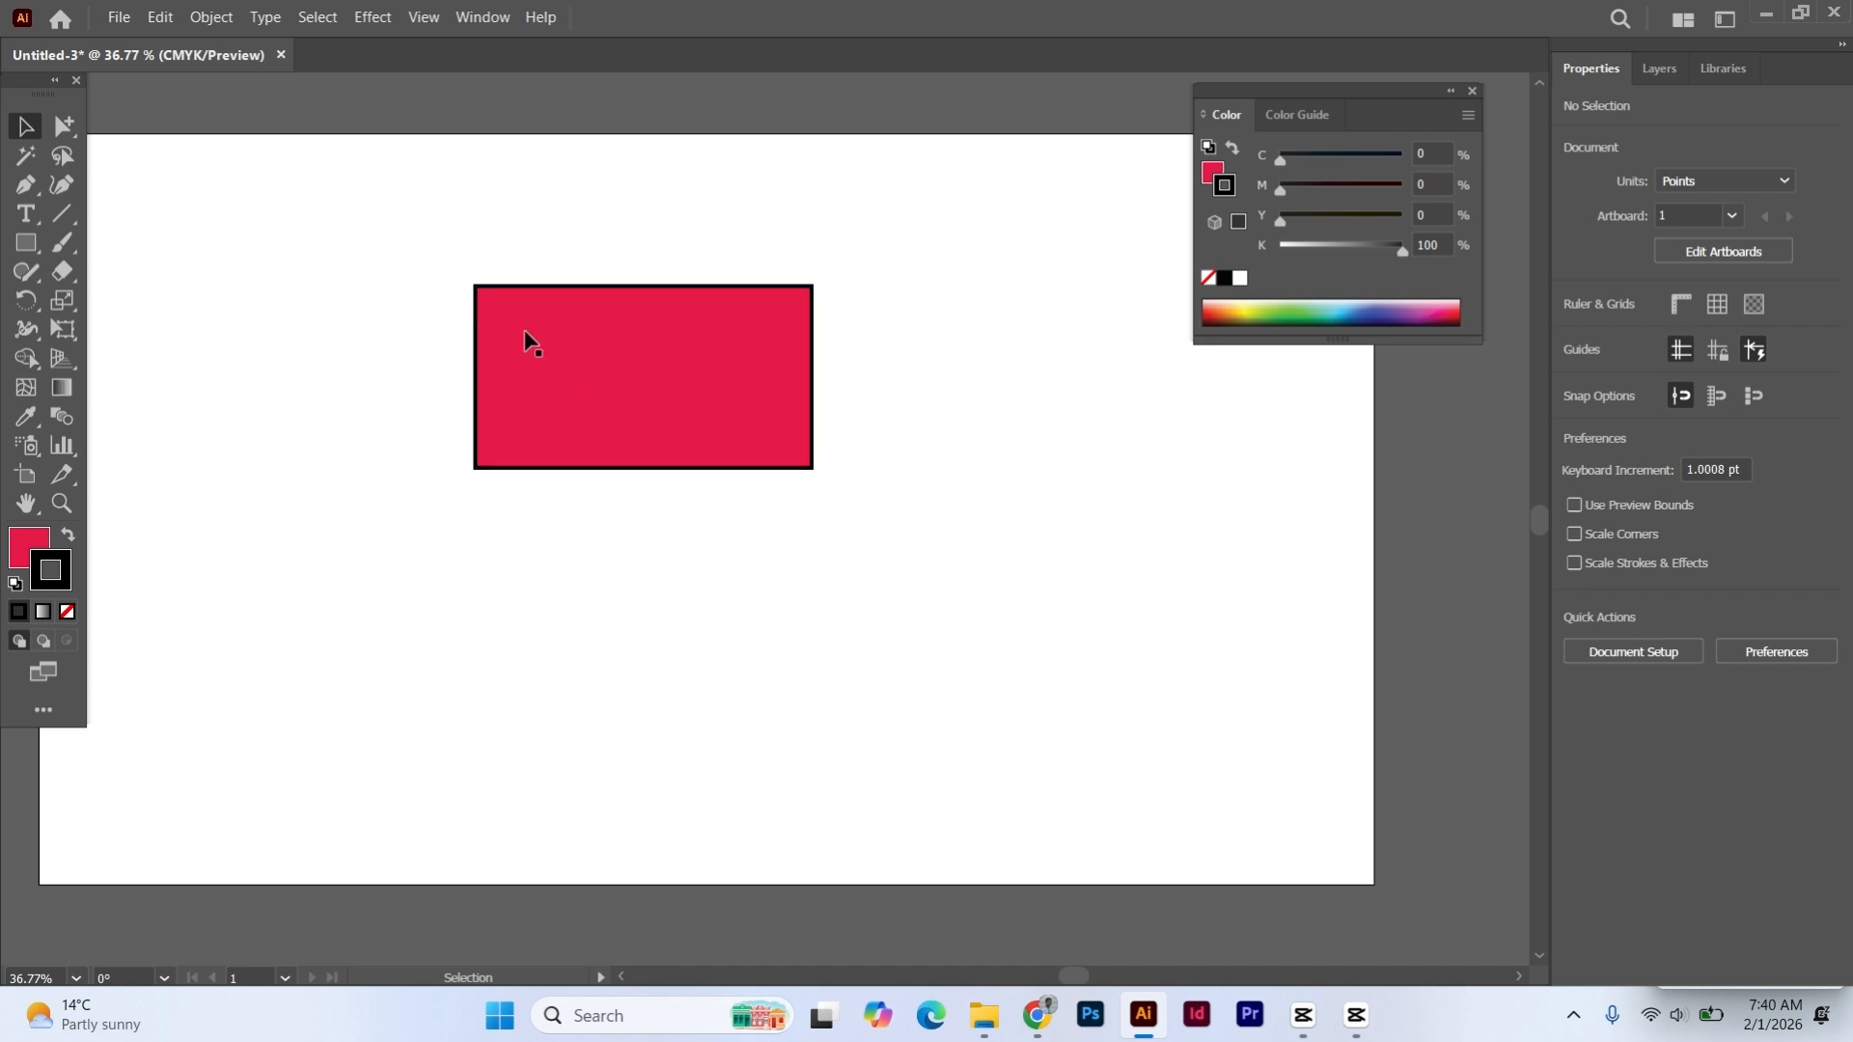
- Move the red rectangle slightly left and down on the artboard, and deselect it
left_click_drag(594, 341, 560, 362)
left_click(604, 253)
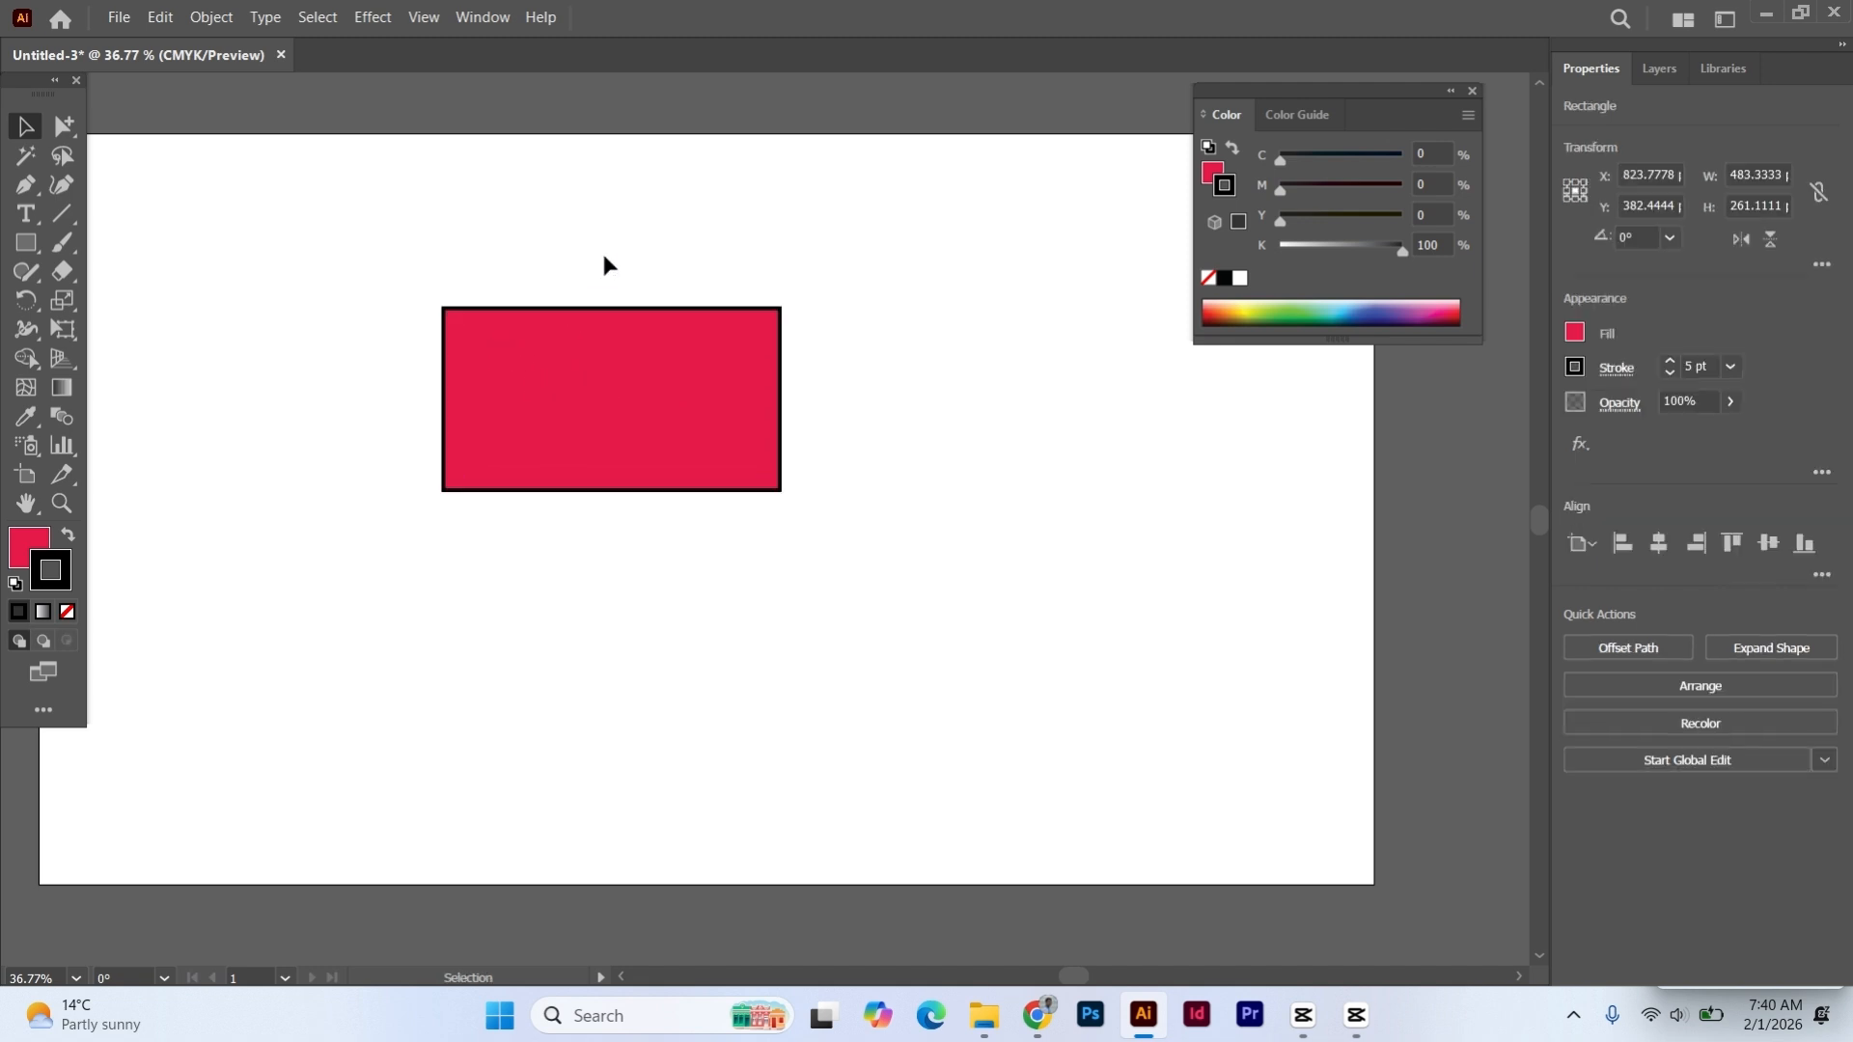
left_click(611, 366)
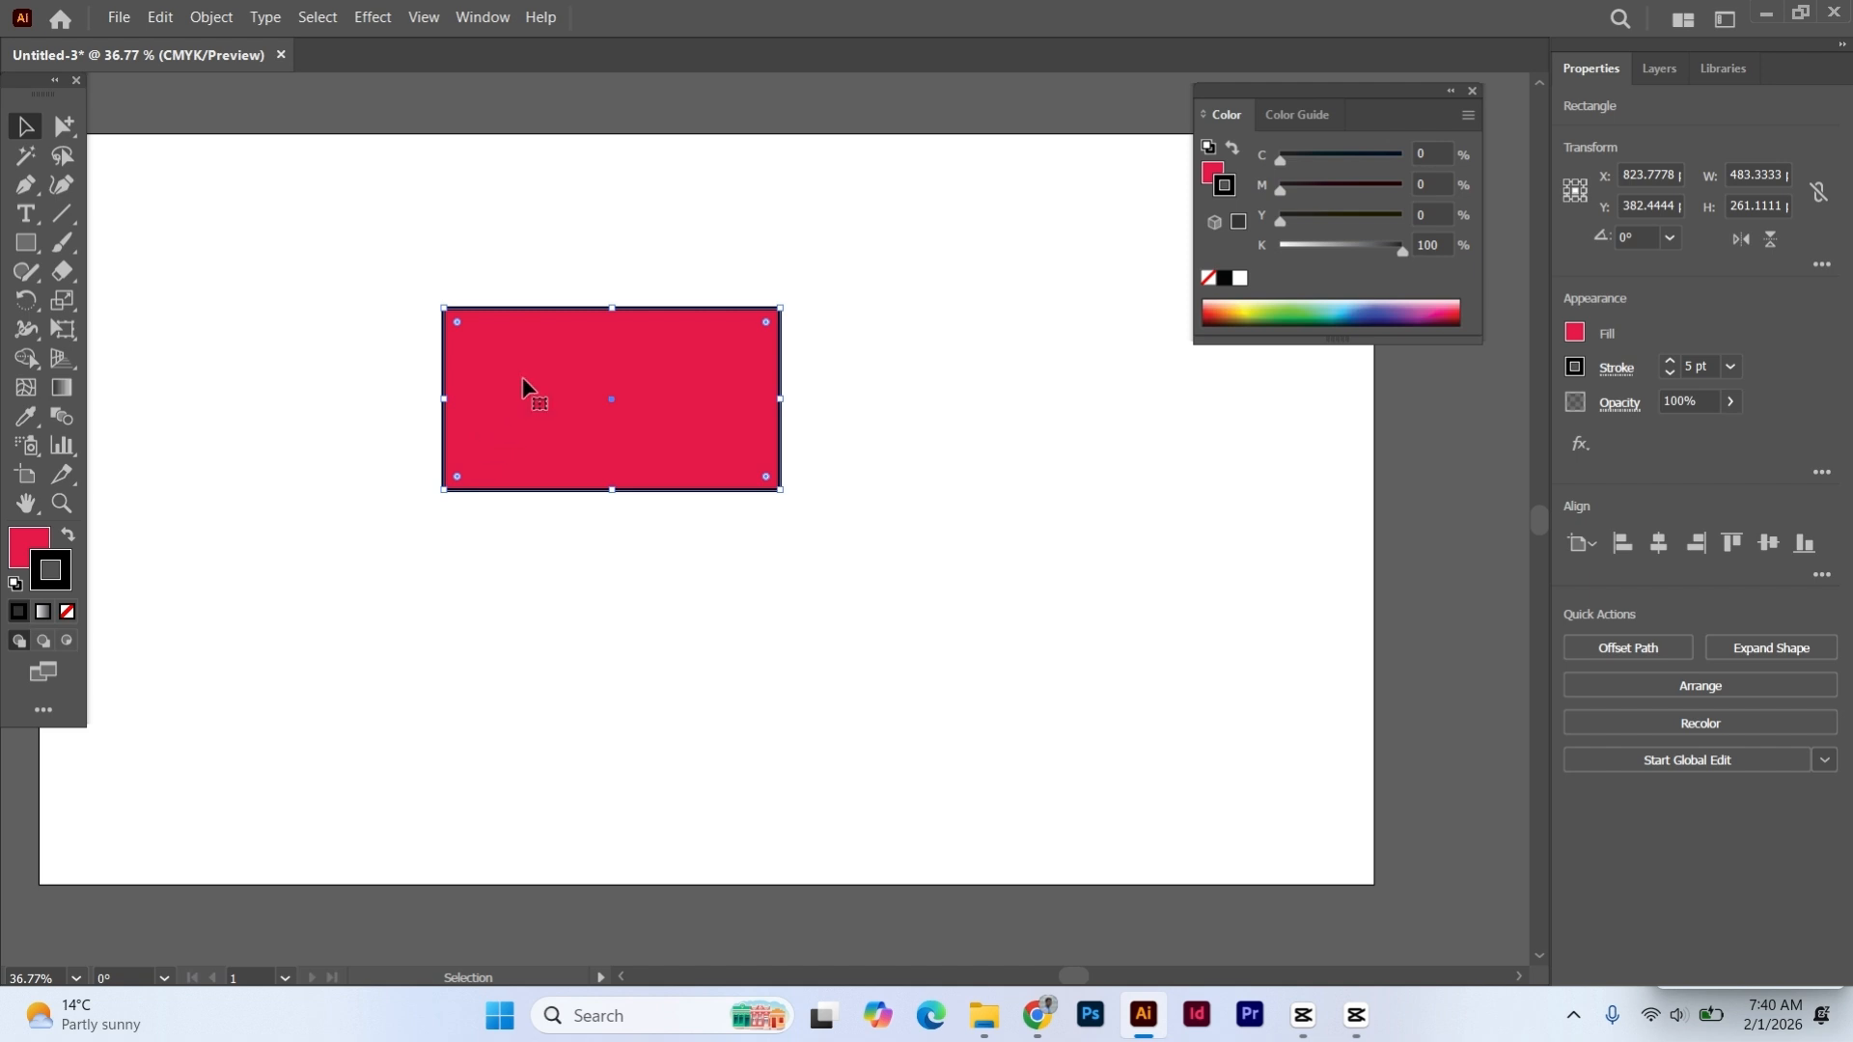
left_click(311, 359)
- Select the red rectangle, make its fill active and switch back to the stroke, and deselect it
left_click(488, 373)
left_click(35, 546)
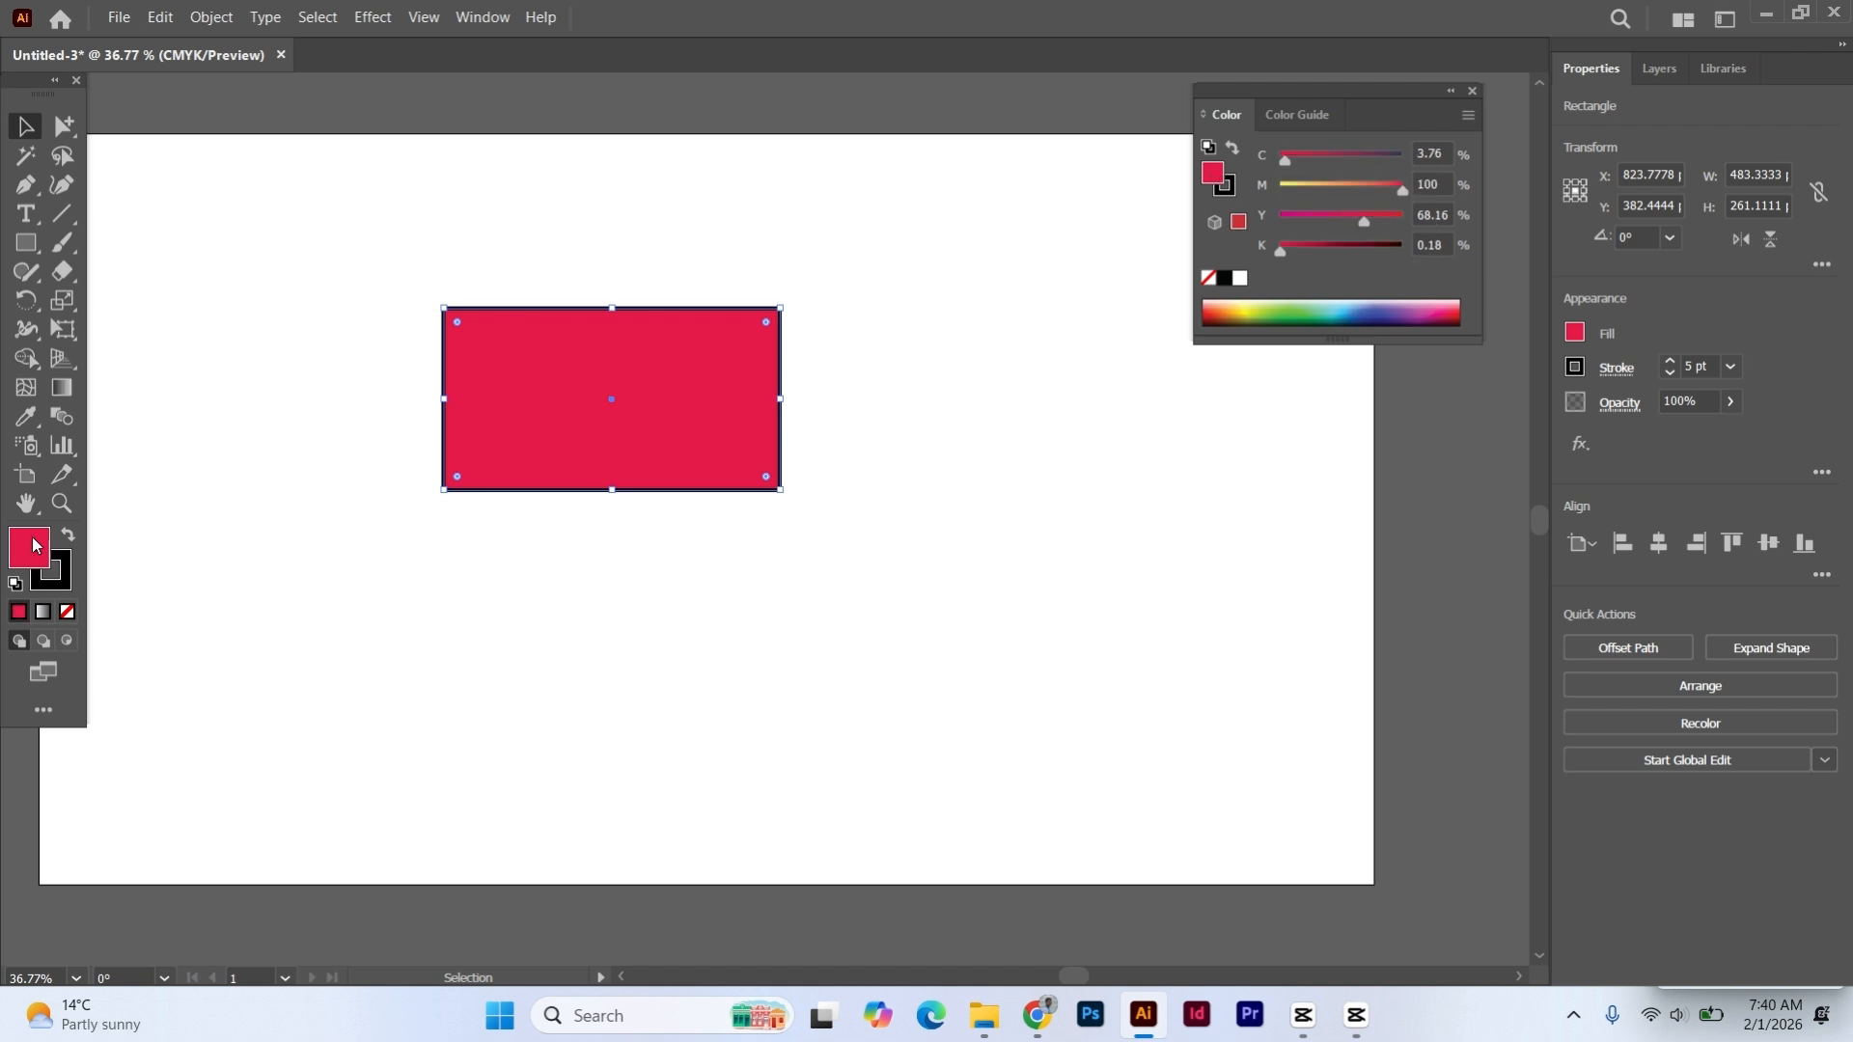
left_click(63, 580)
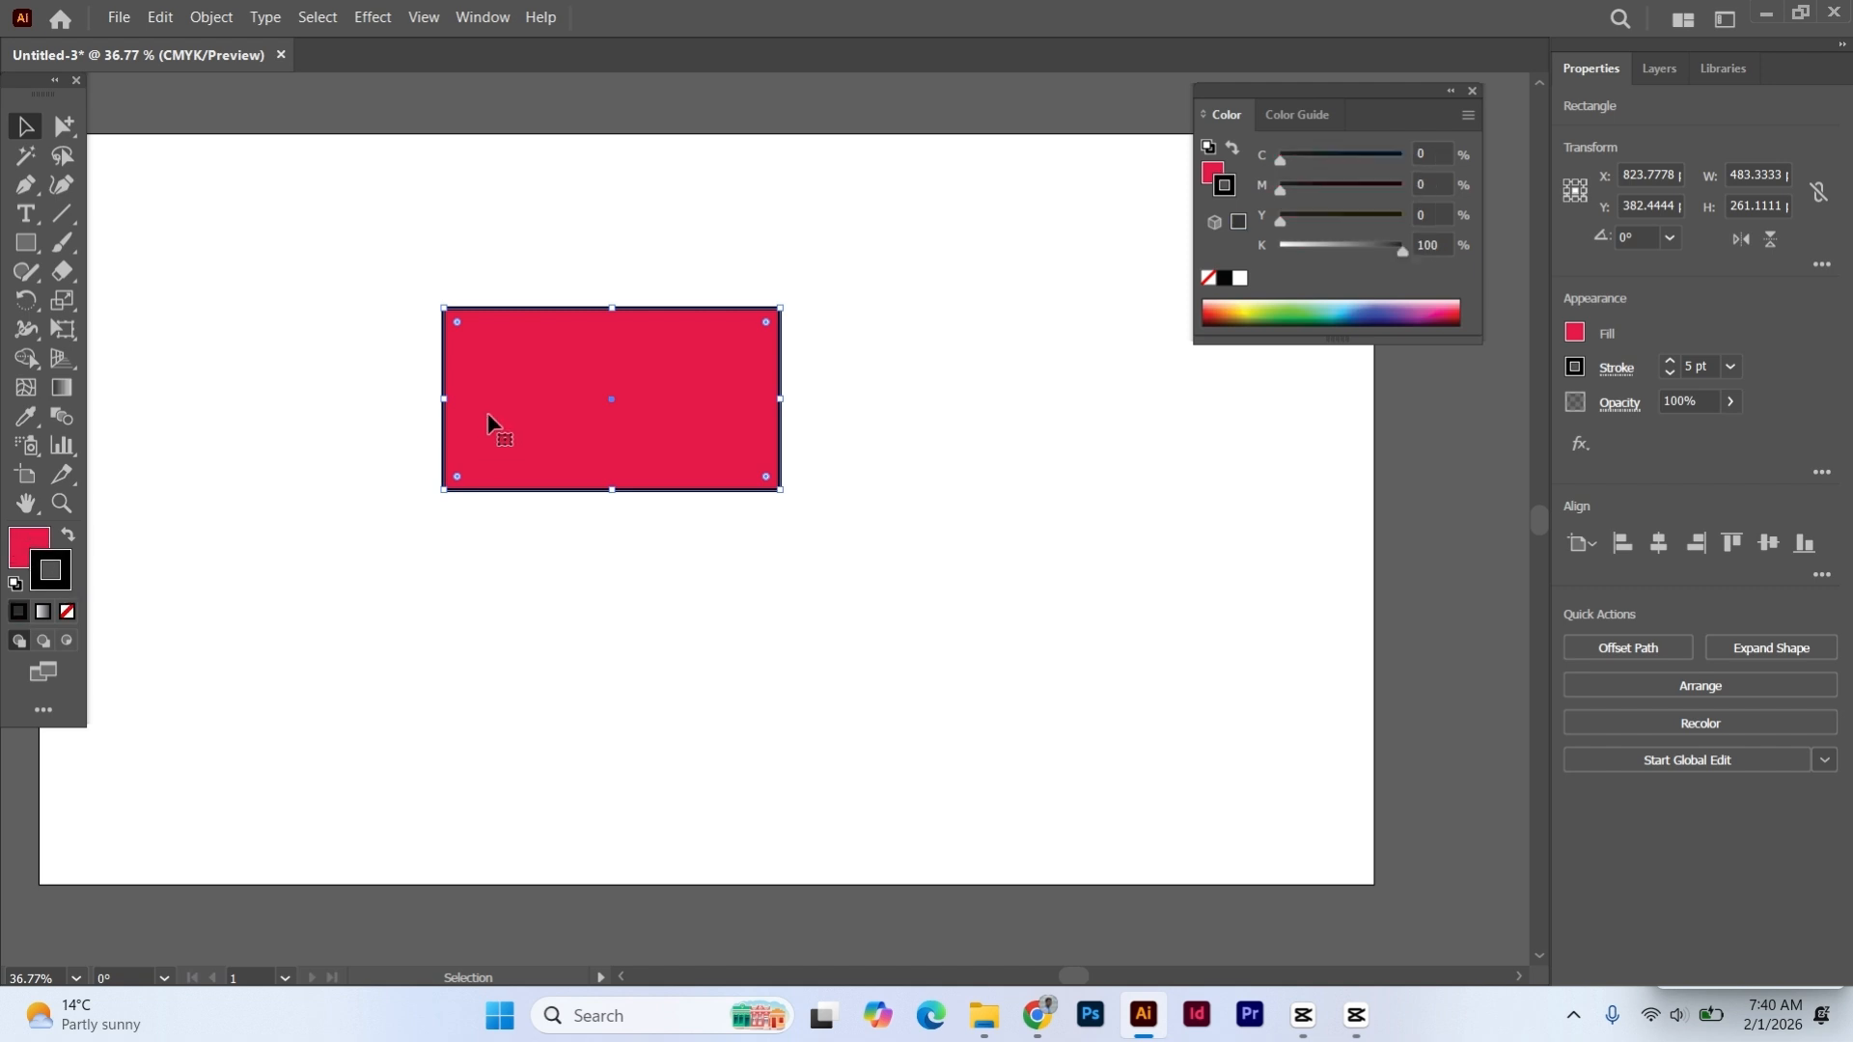
left_click(282, 456)
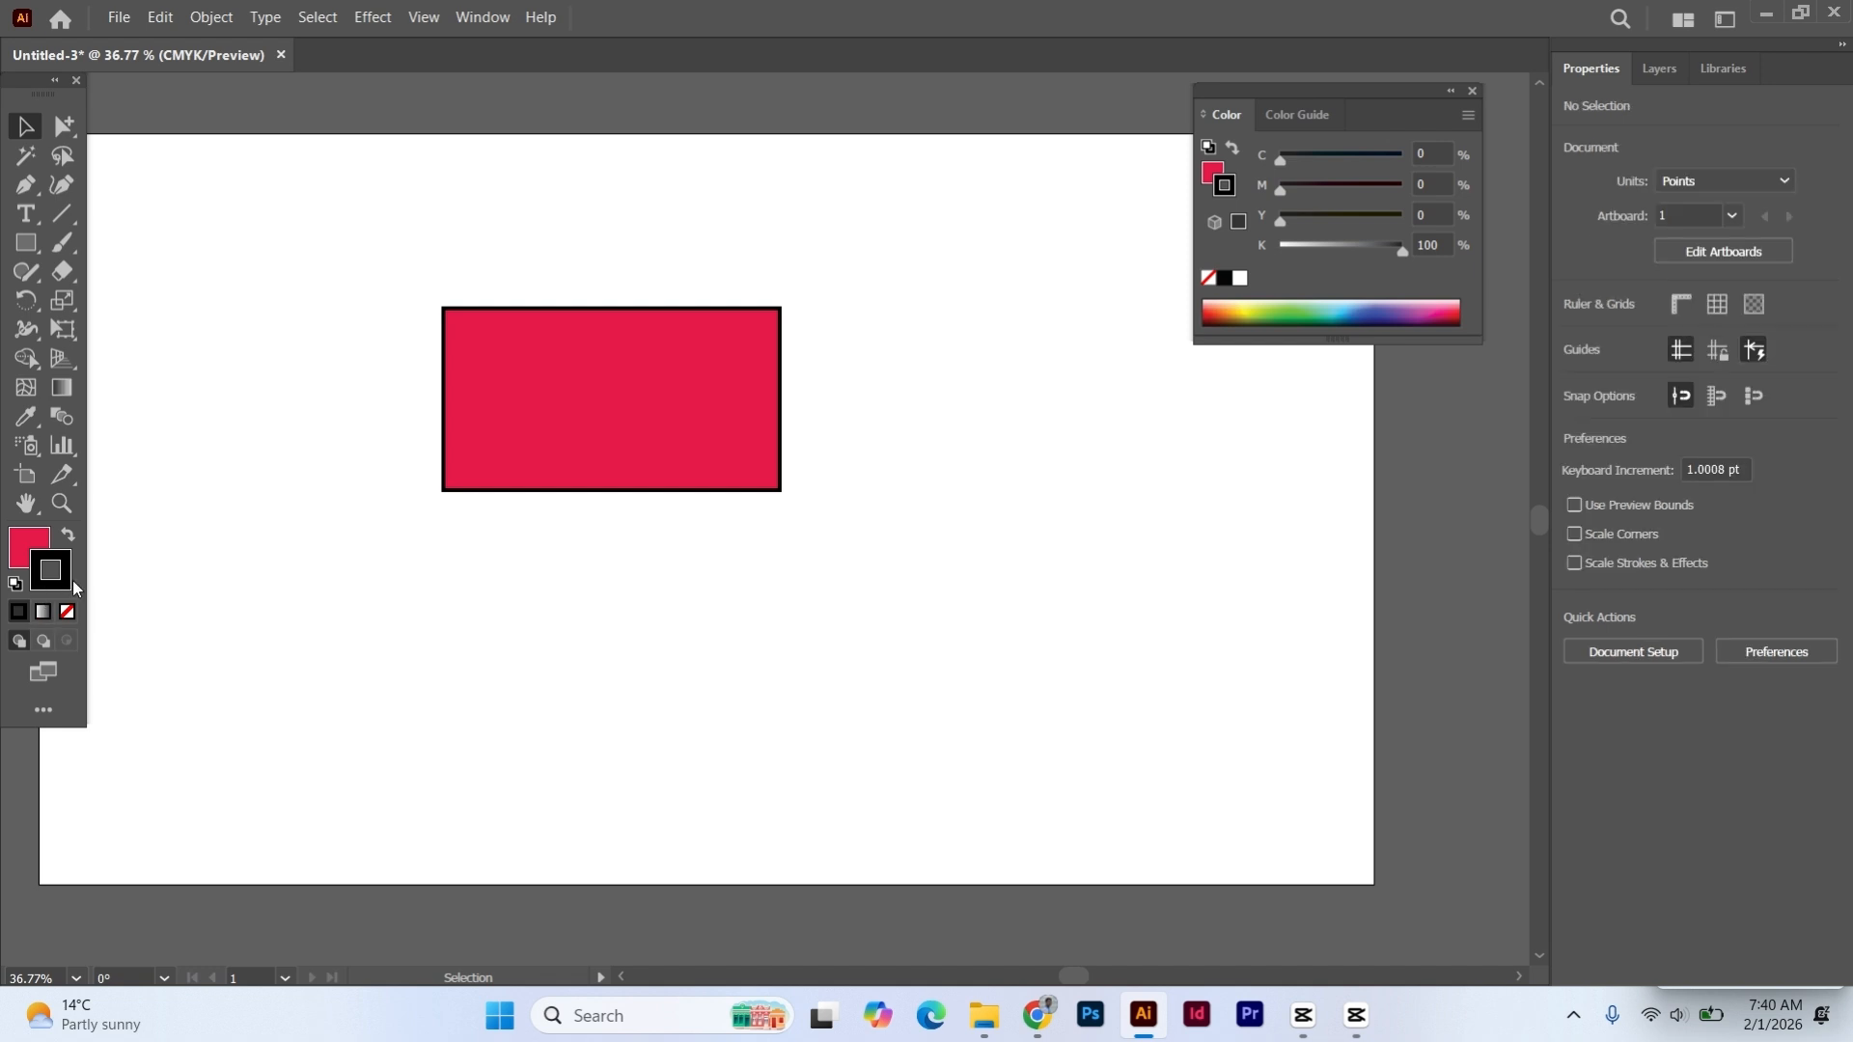
- Swap the rectangle's fill and stroke colors, swap them back, and deselect the rectangle
left_click(542, 387)
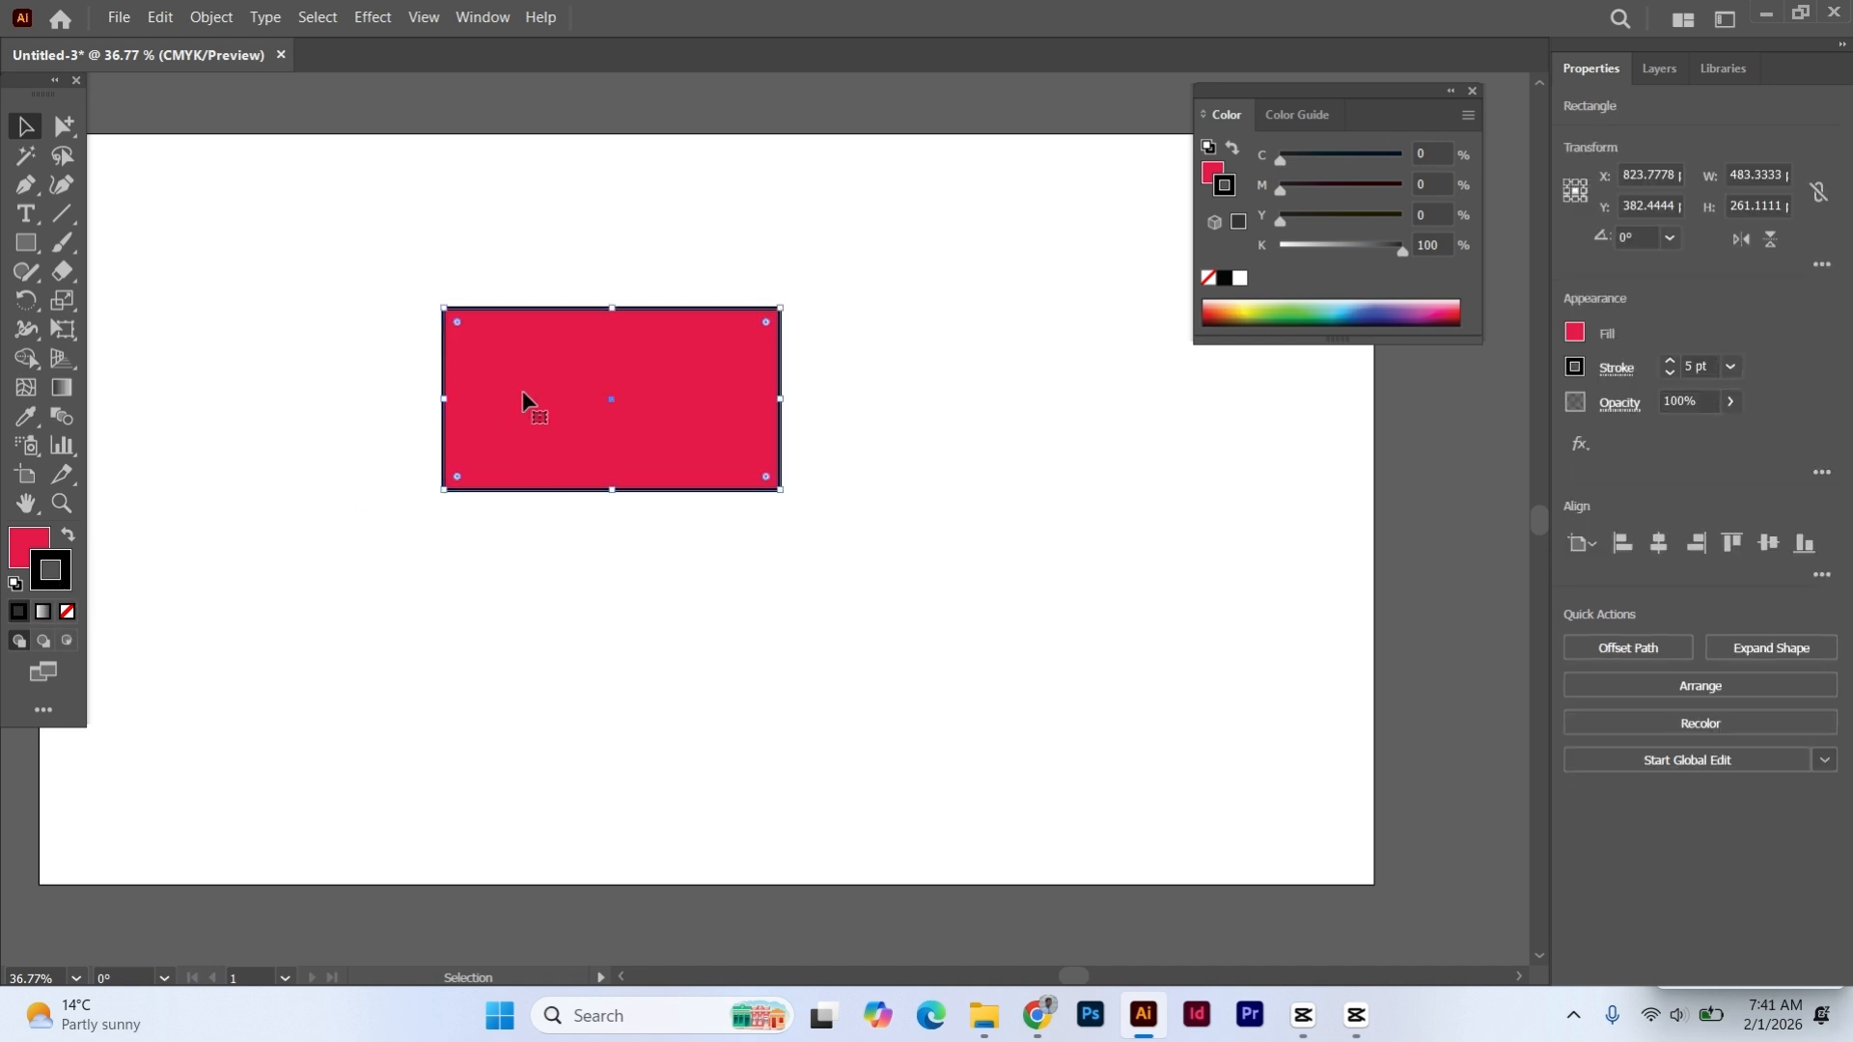
left_click(67, 534)
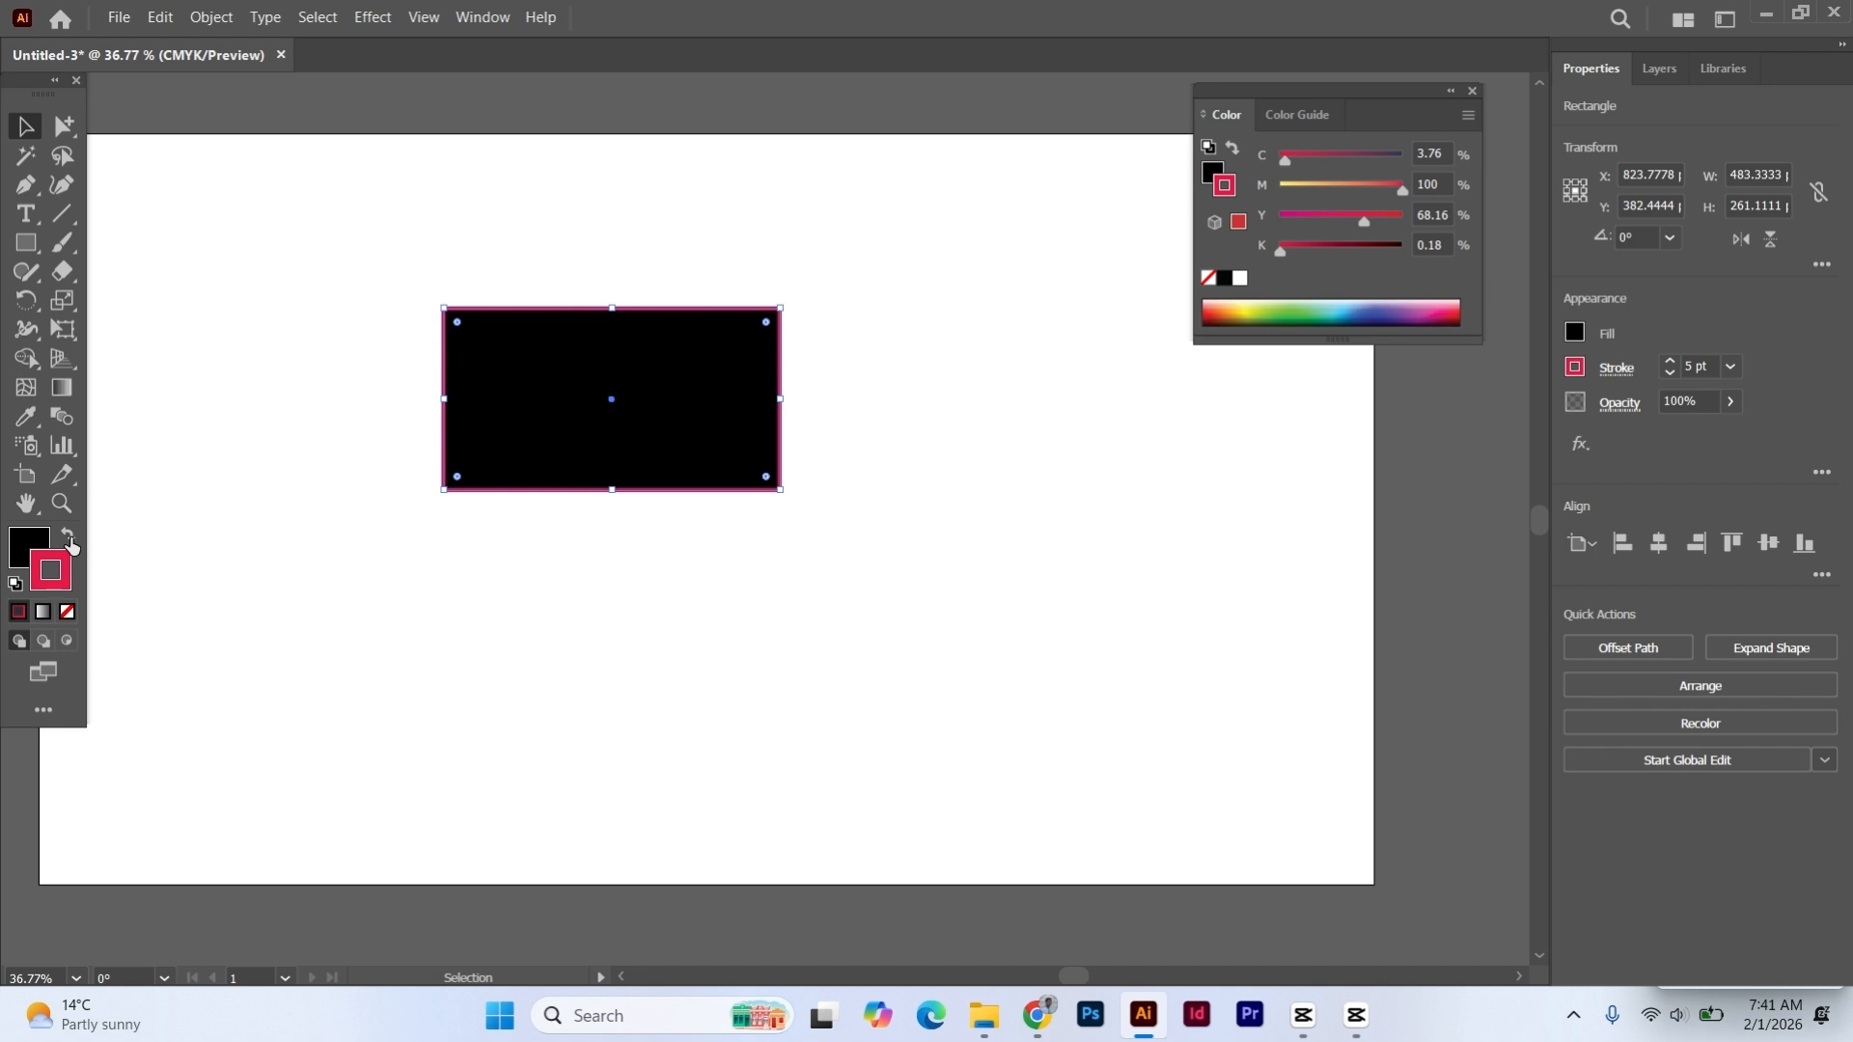
left_click(69, 542)
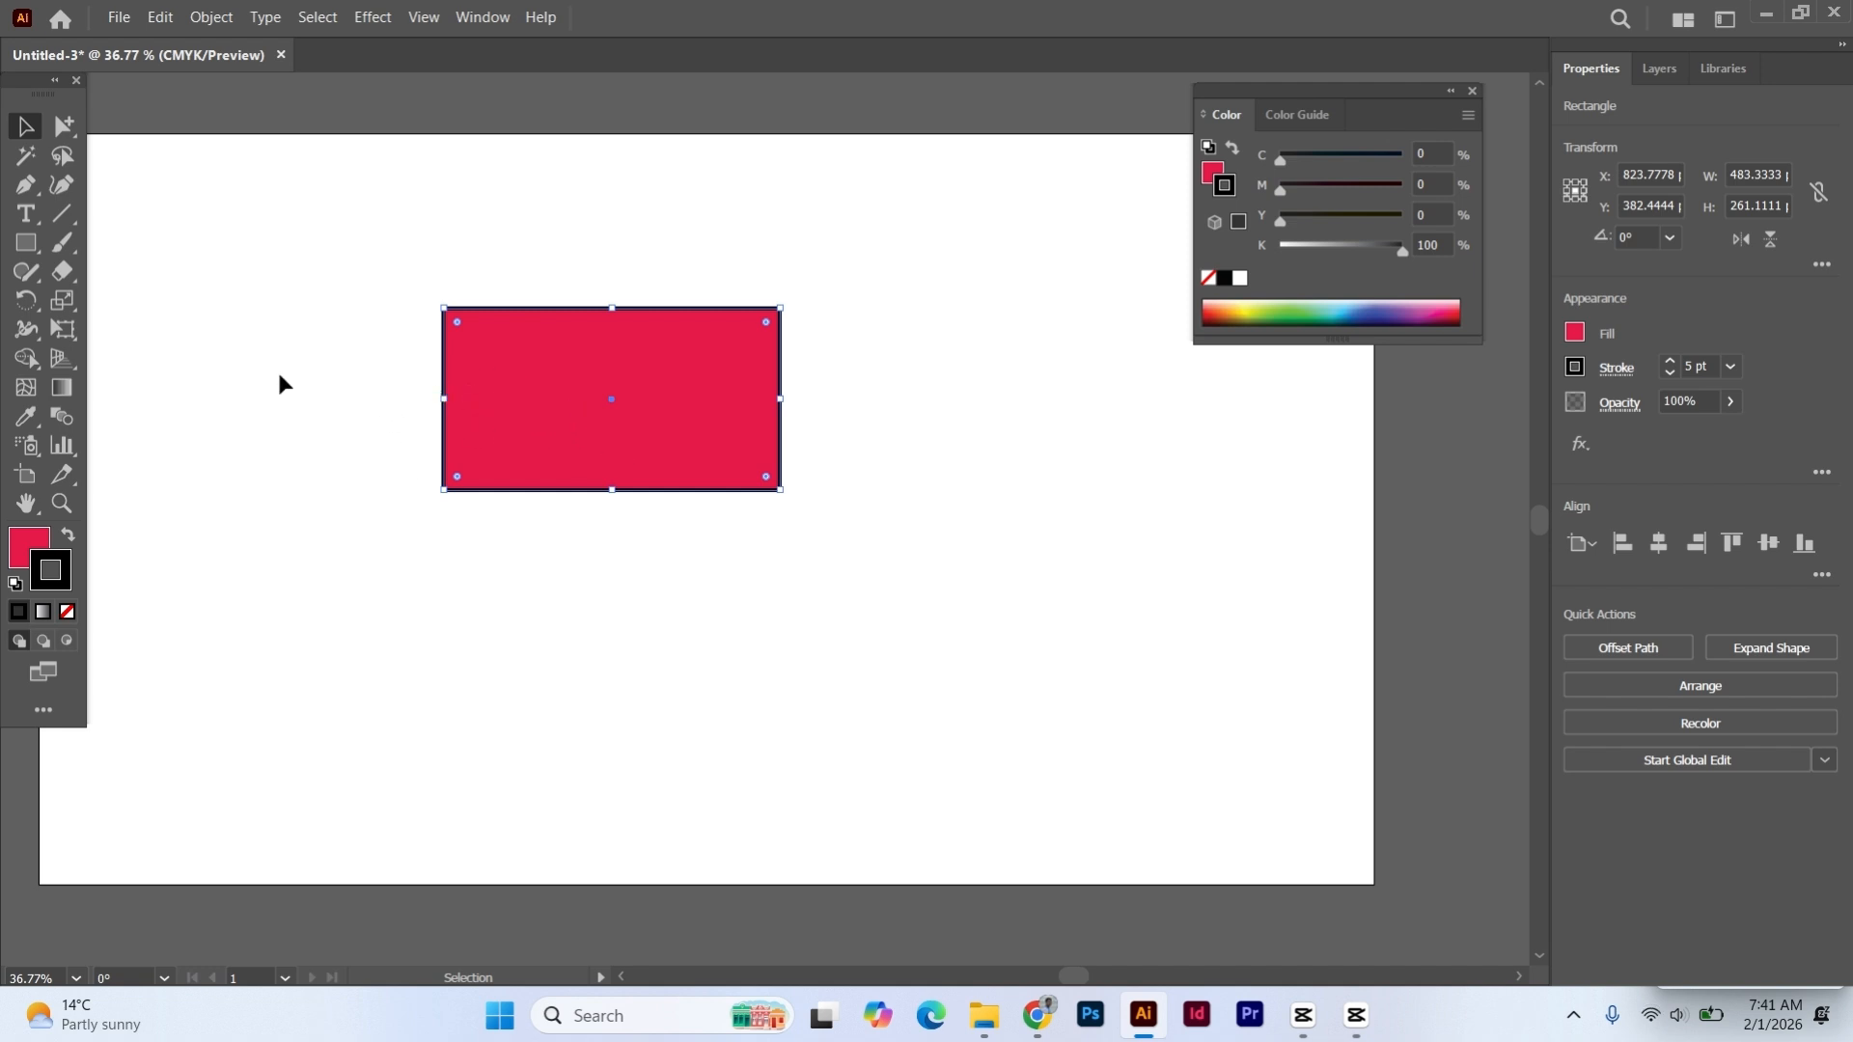
left_click(291, 377)
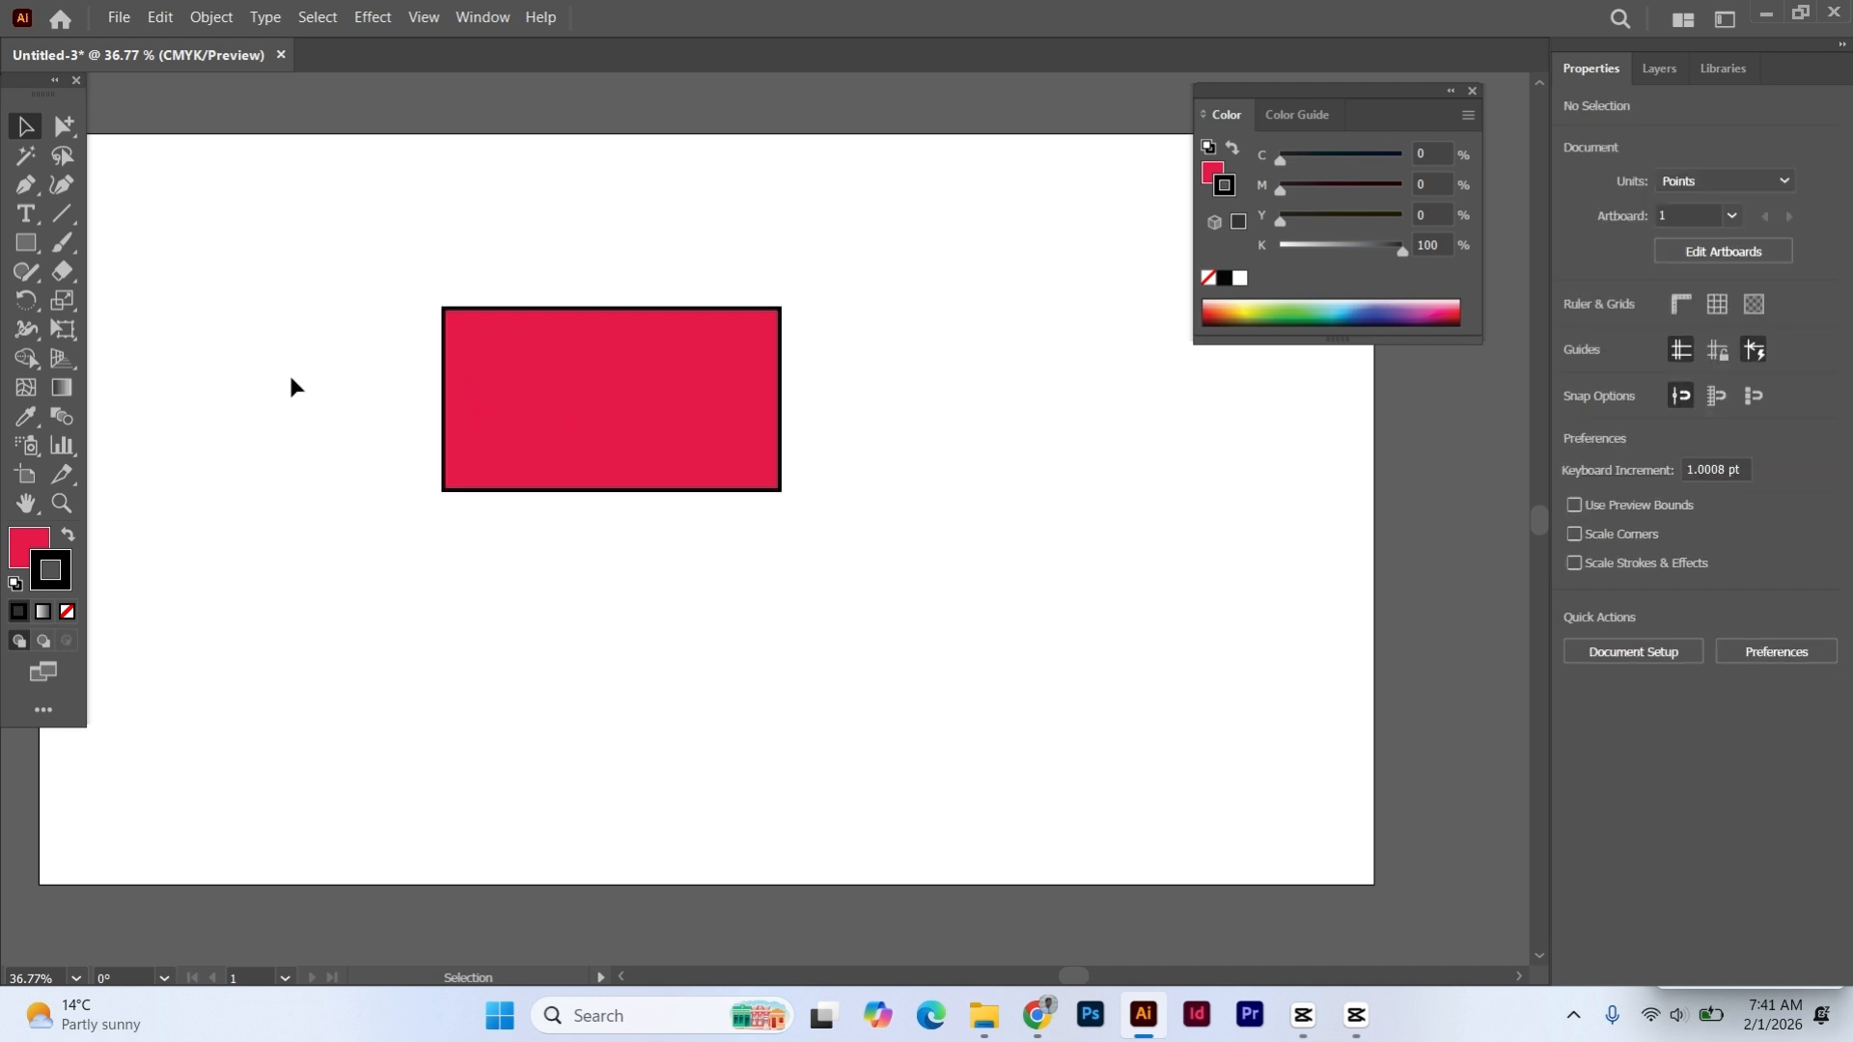
- Move the red rectangle about 44 pt right and 6 pt up
left_click(527, 376)
left_click_drag(520, 362, 550, 359)
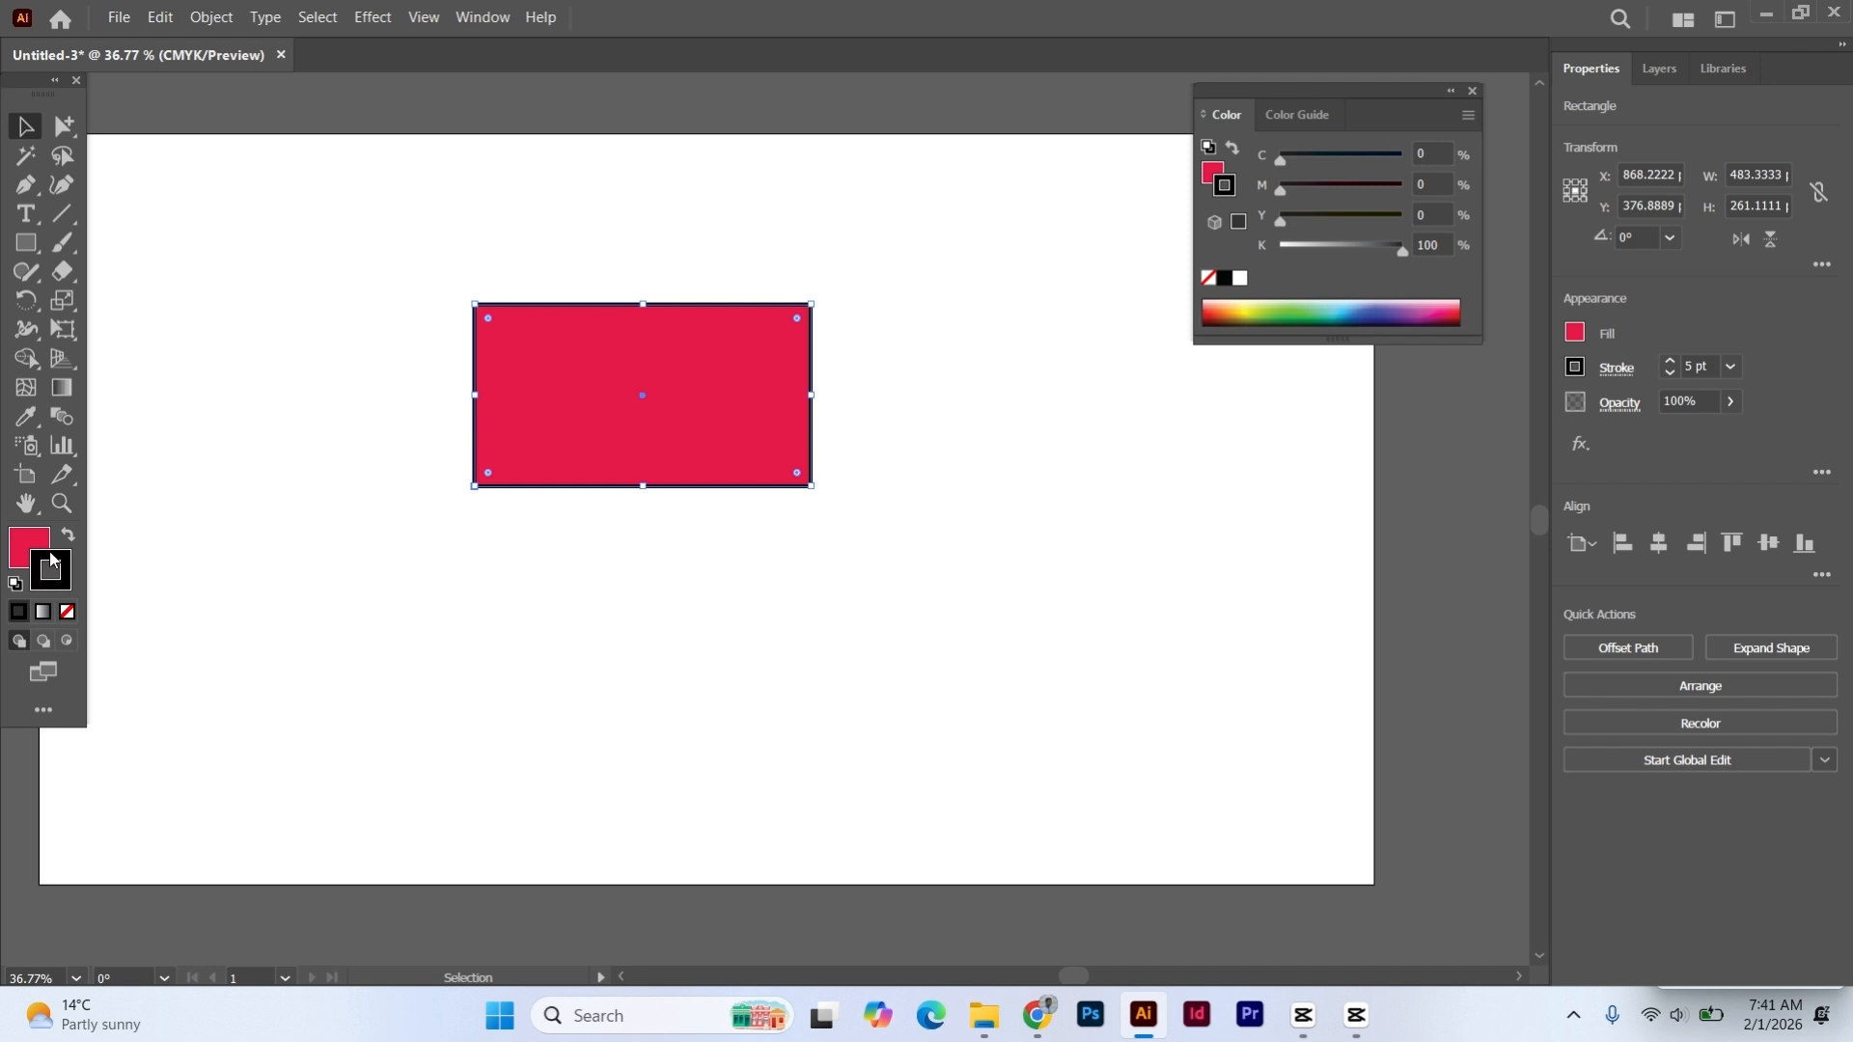
- Try the rectangle with its stroke set to None, undo the change, and deselect the rectangle
left_click(66, 614)
left_click(404, 429)
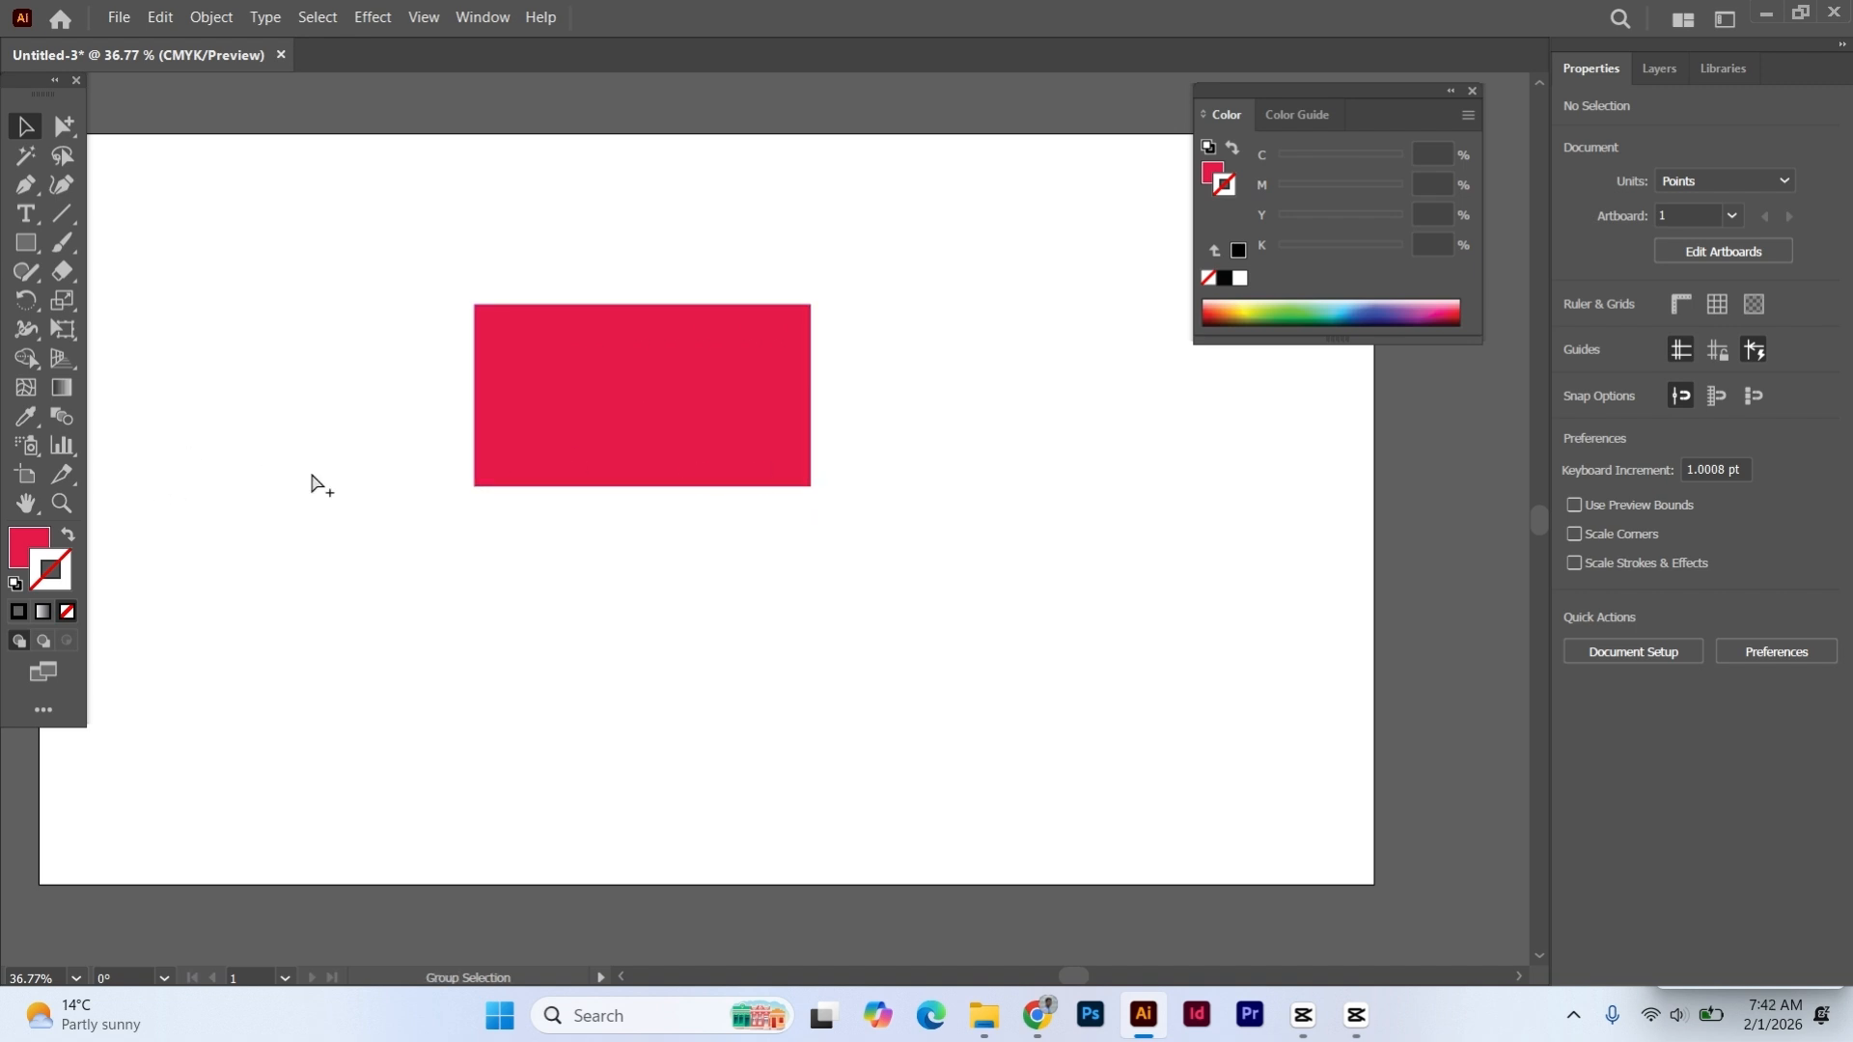
key("ctrl+z")
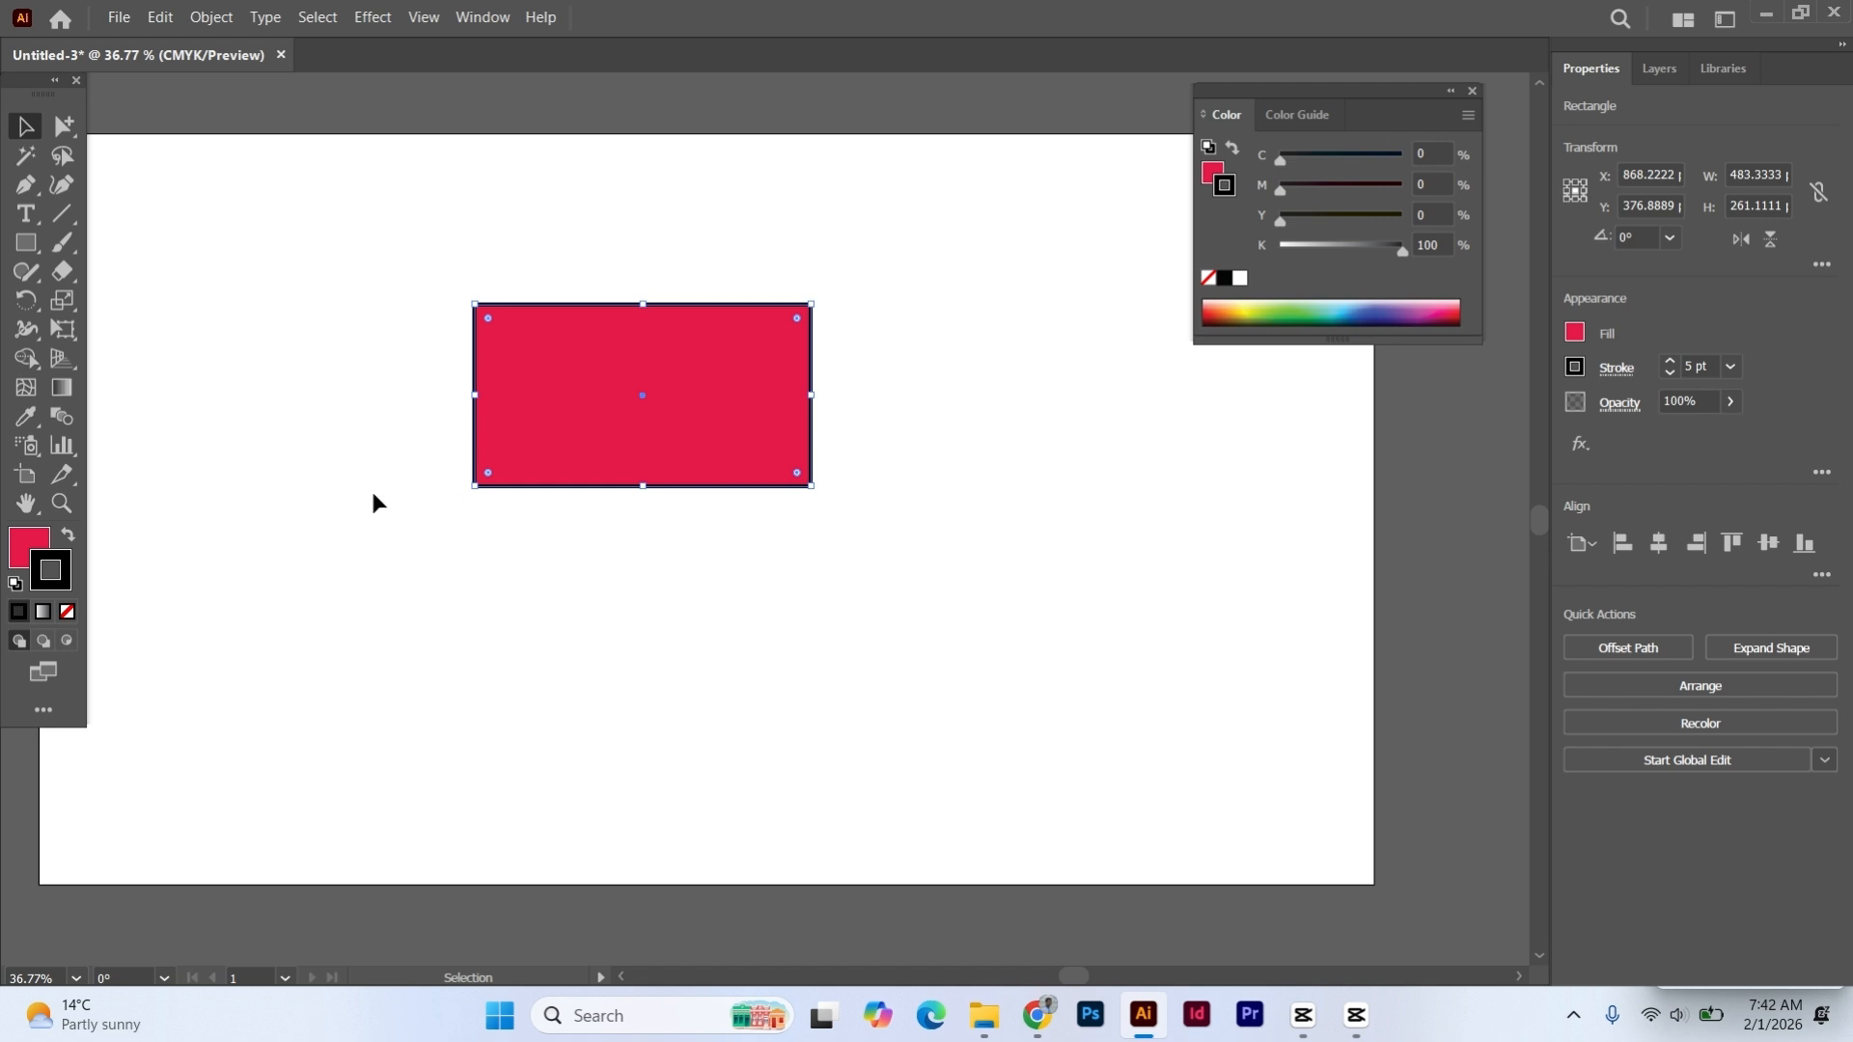
left_click(361, 500)
left_click(376, 328)
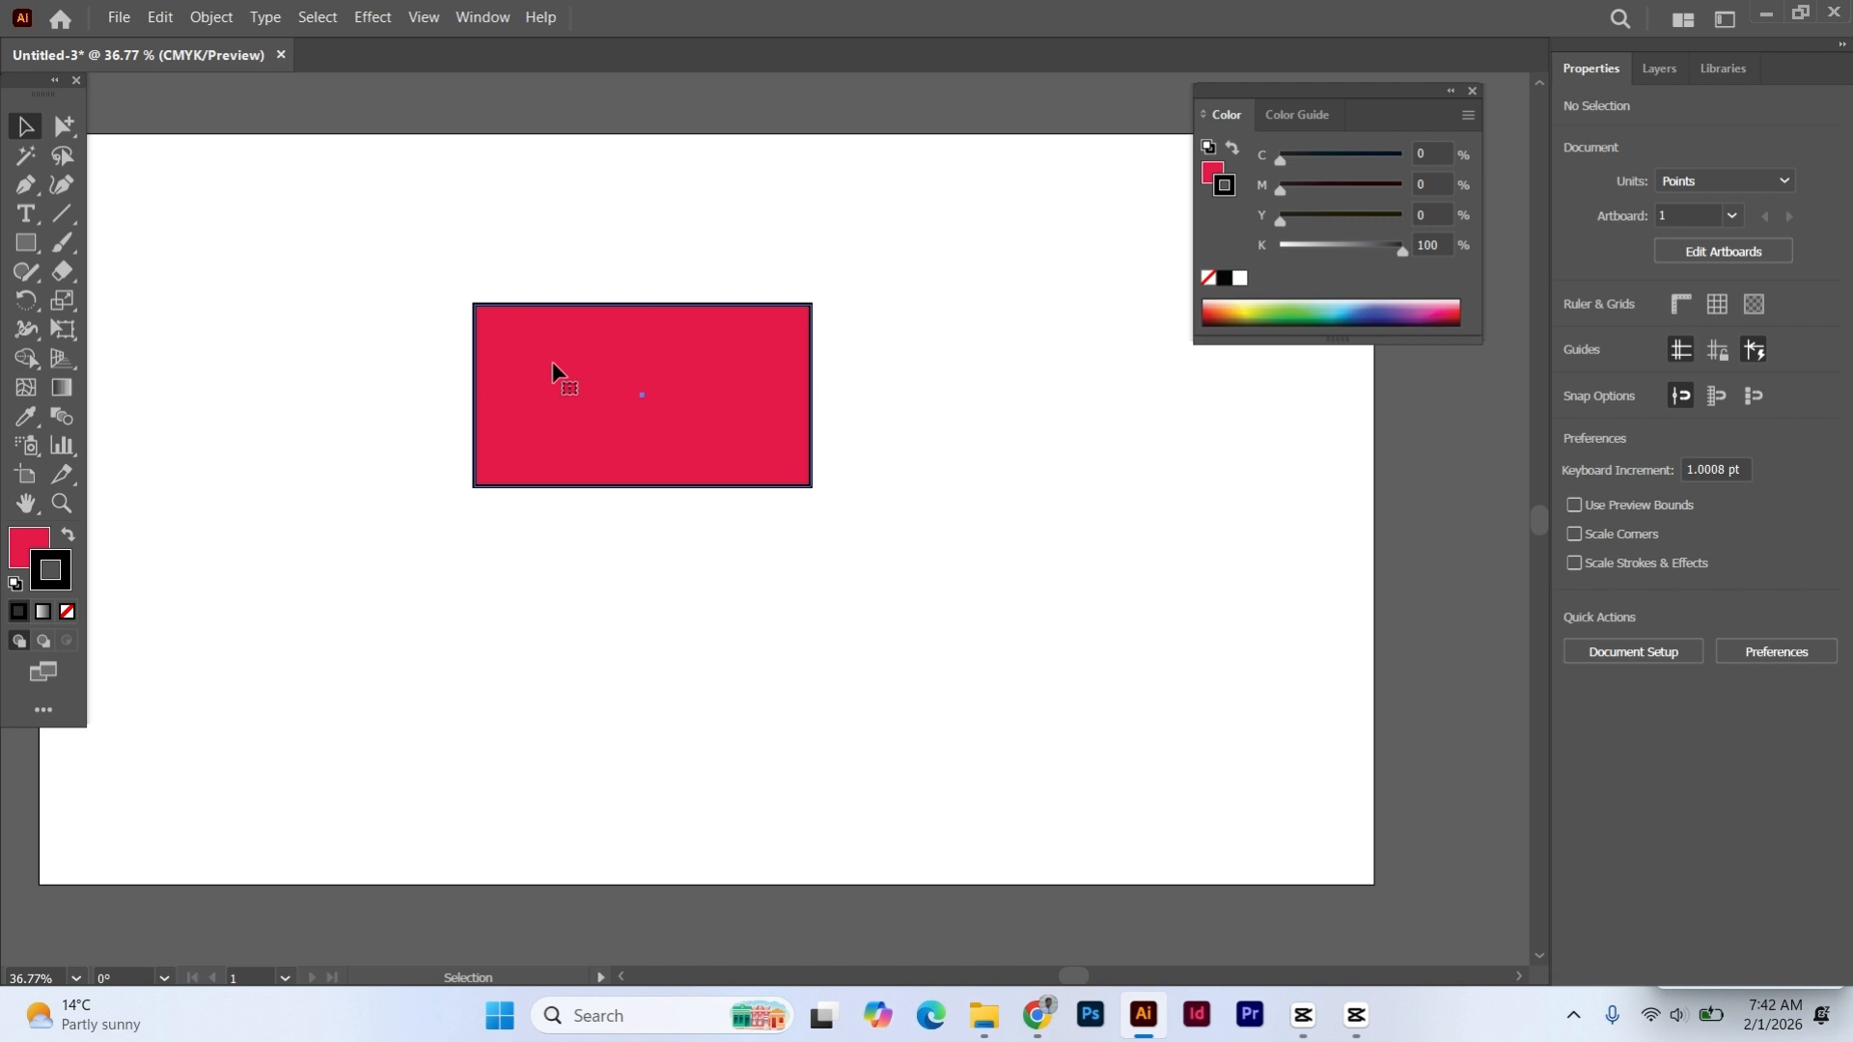
- Try the rectangle with its fill set to None, undo the change, and deselect the rectangle
left_click(552, 362)
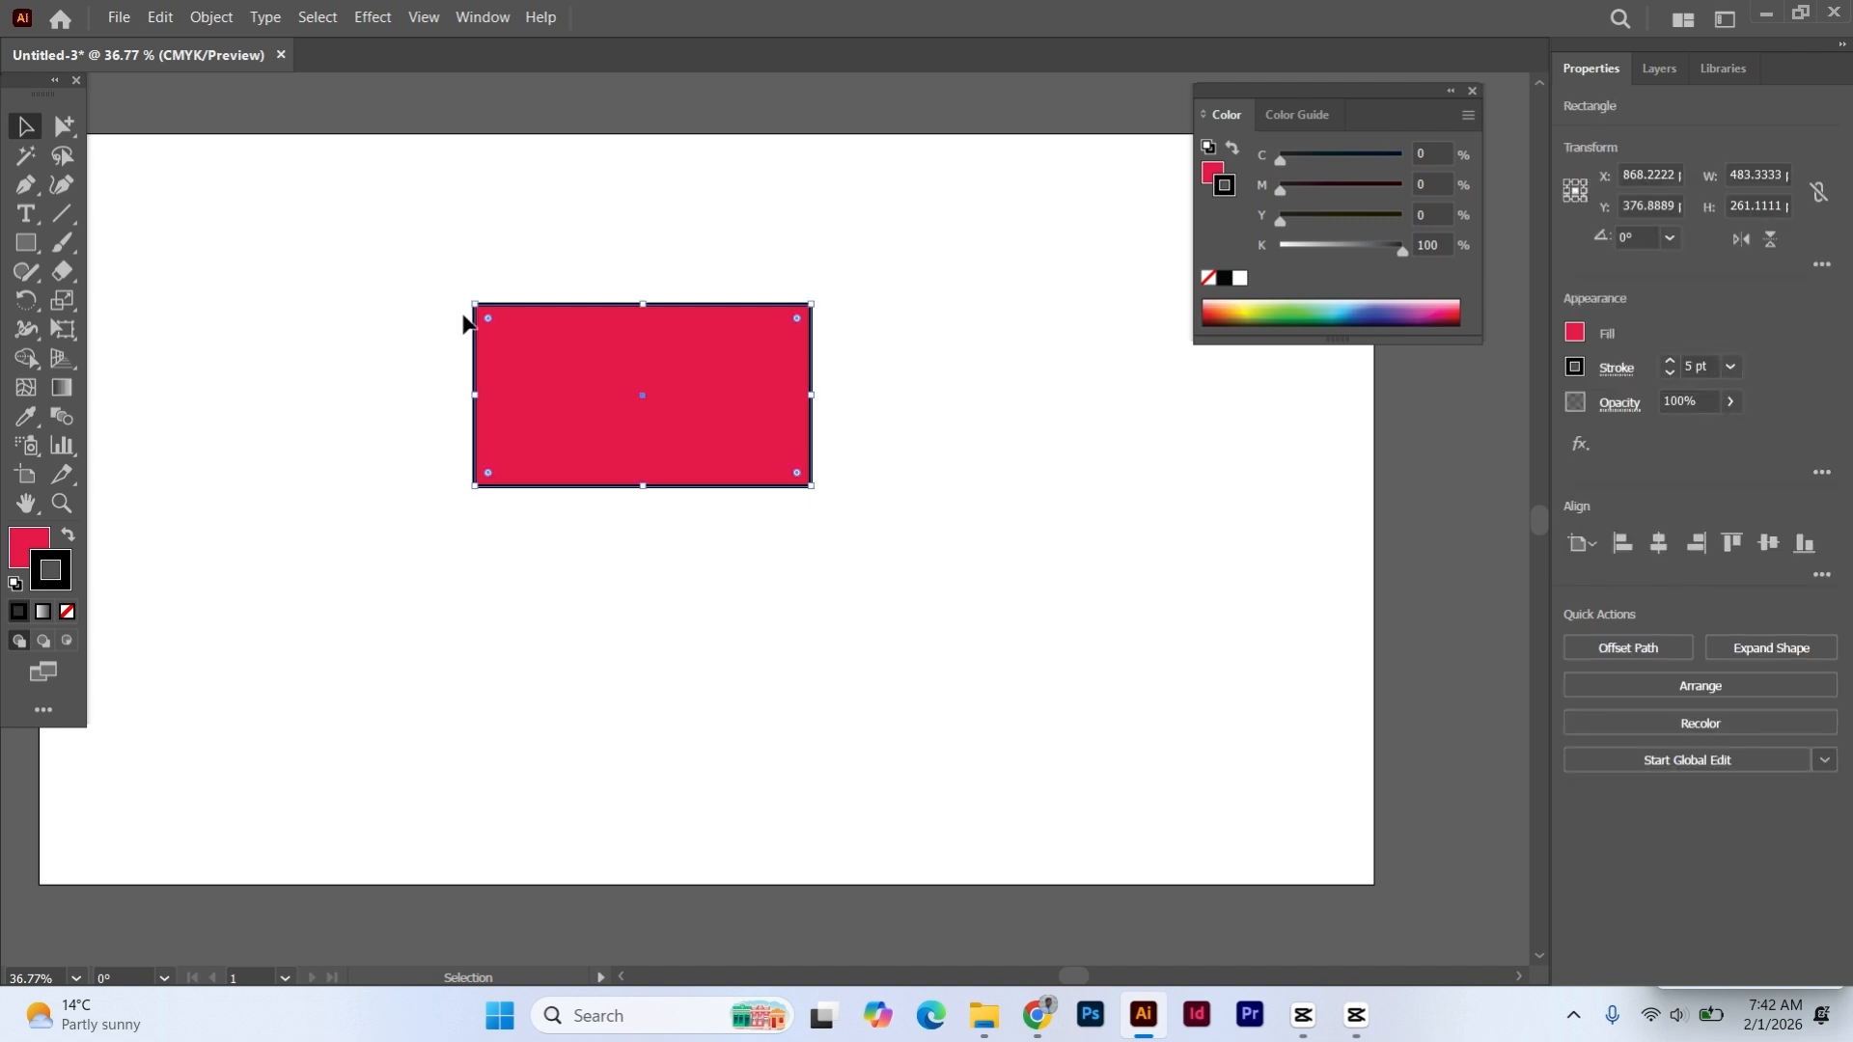
left_click(26, 543)
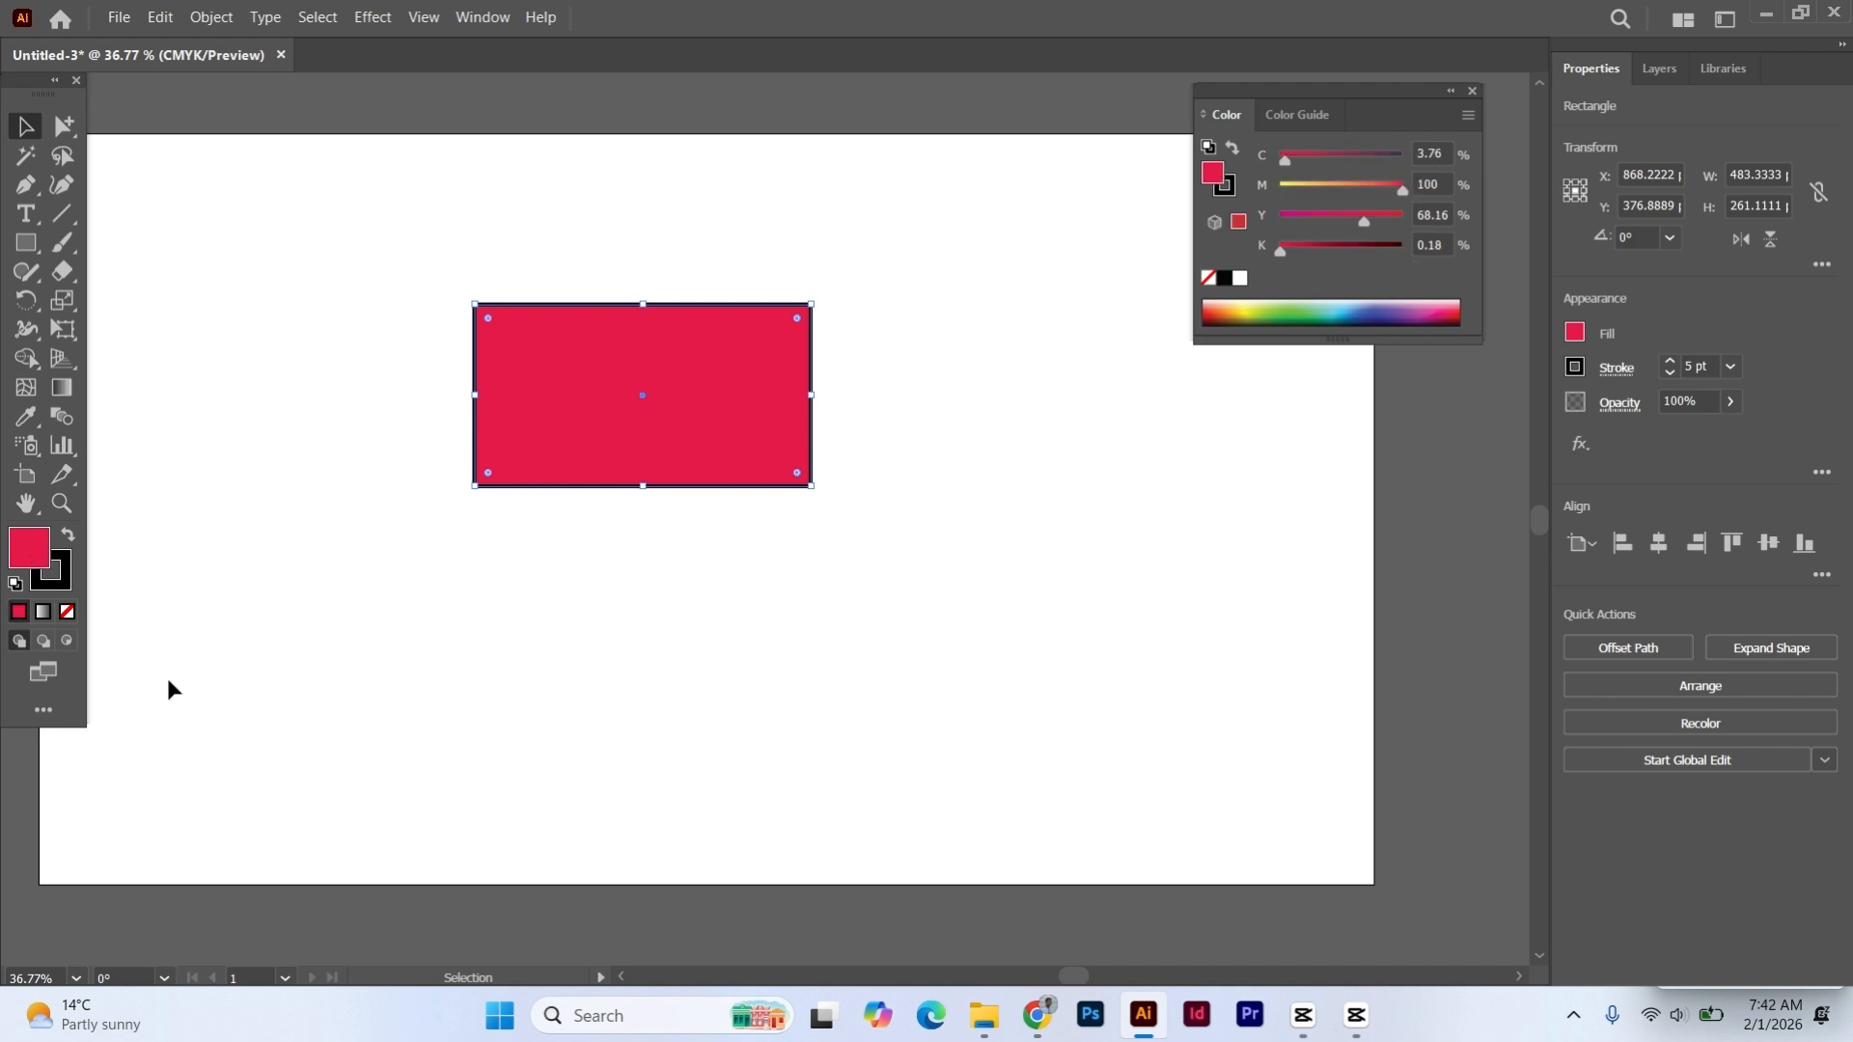
left_click(67, 612)
left_click(463, 359)
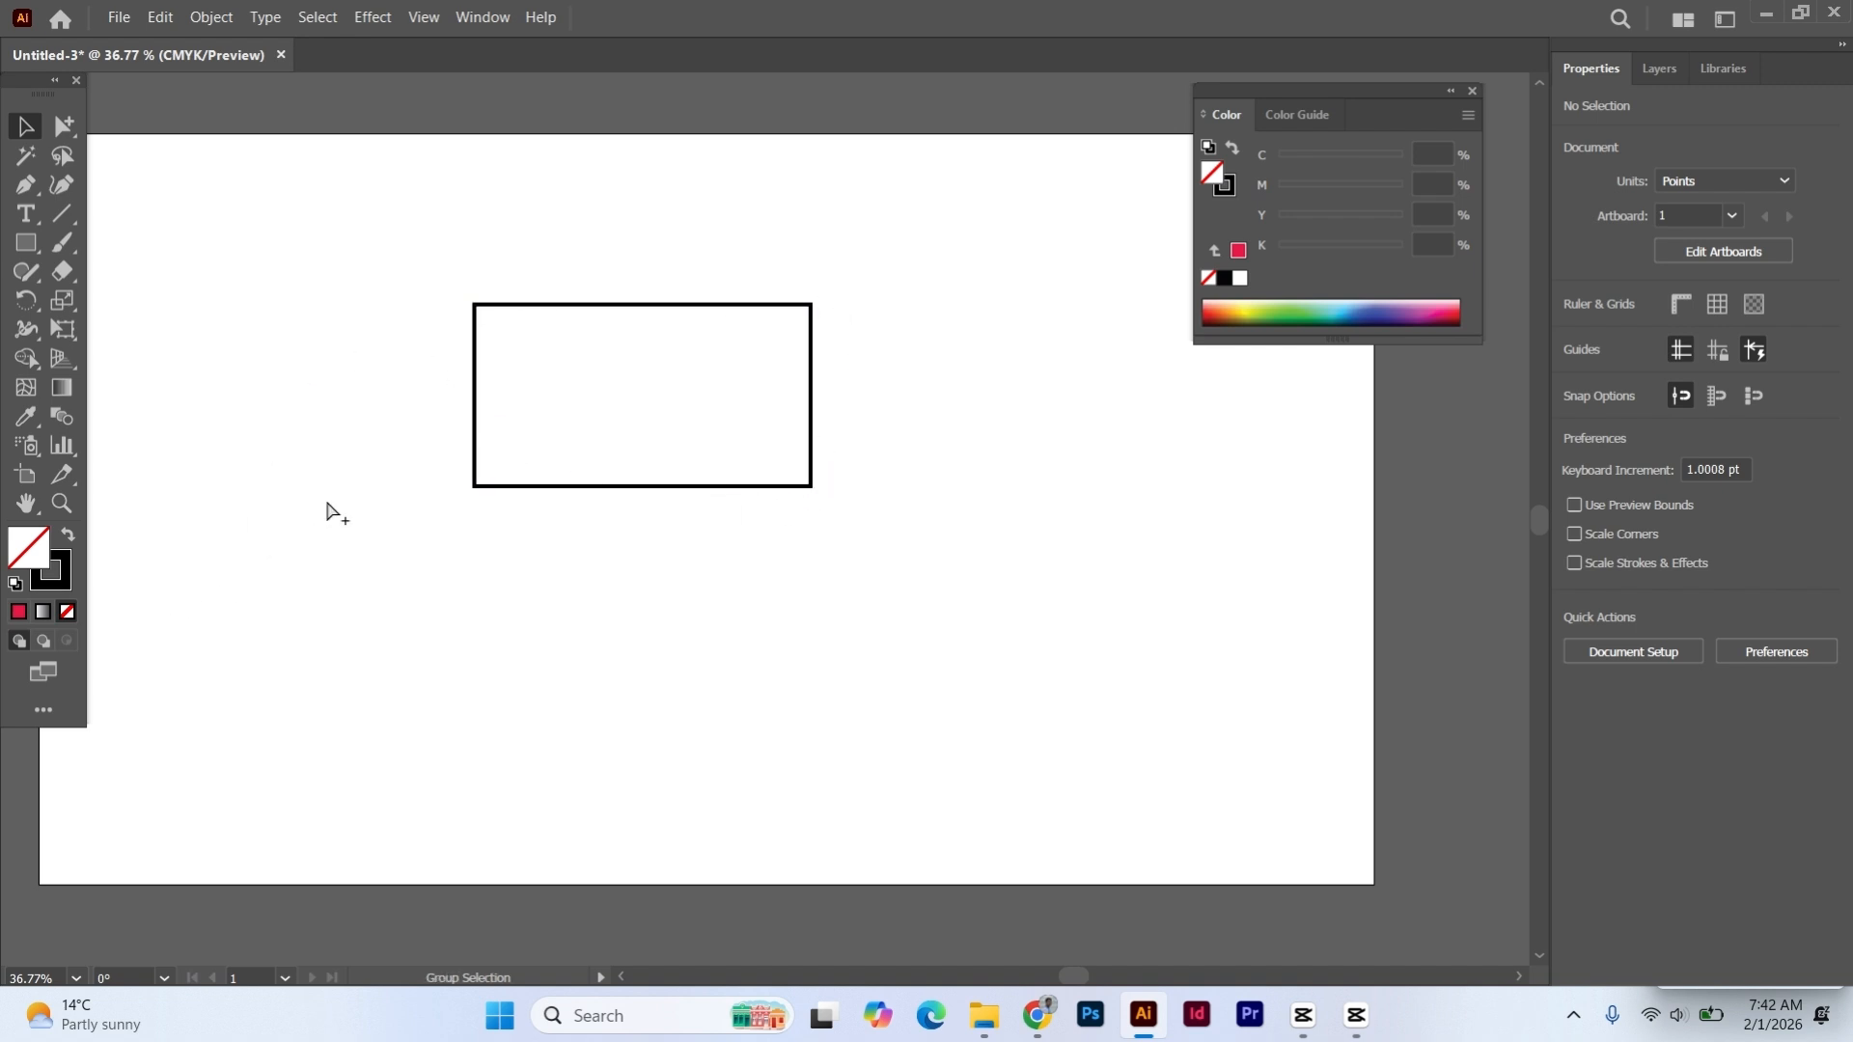
key("ctrl+z")
left_click(304, 399)
- Move the red rectangle about 169 pt left and 143 pt up, and deselect it
left_click_drag(609, 420, 494, 320)
left_click(233, 303)
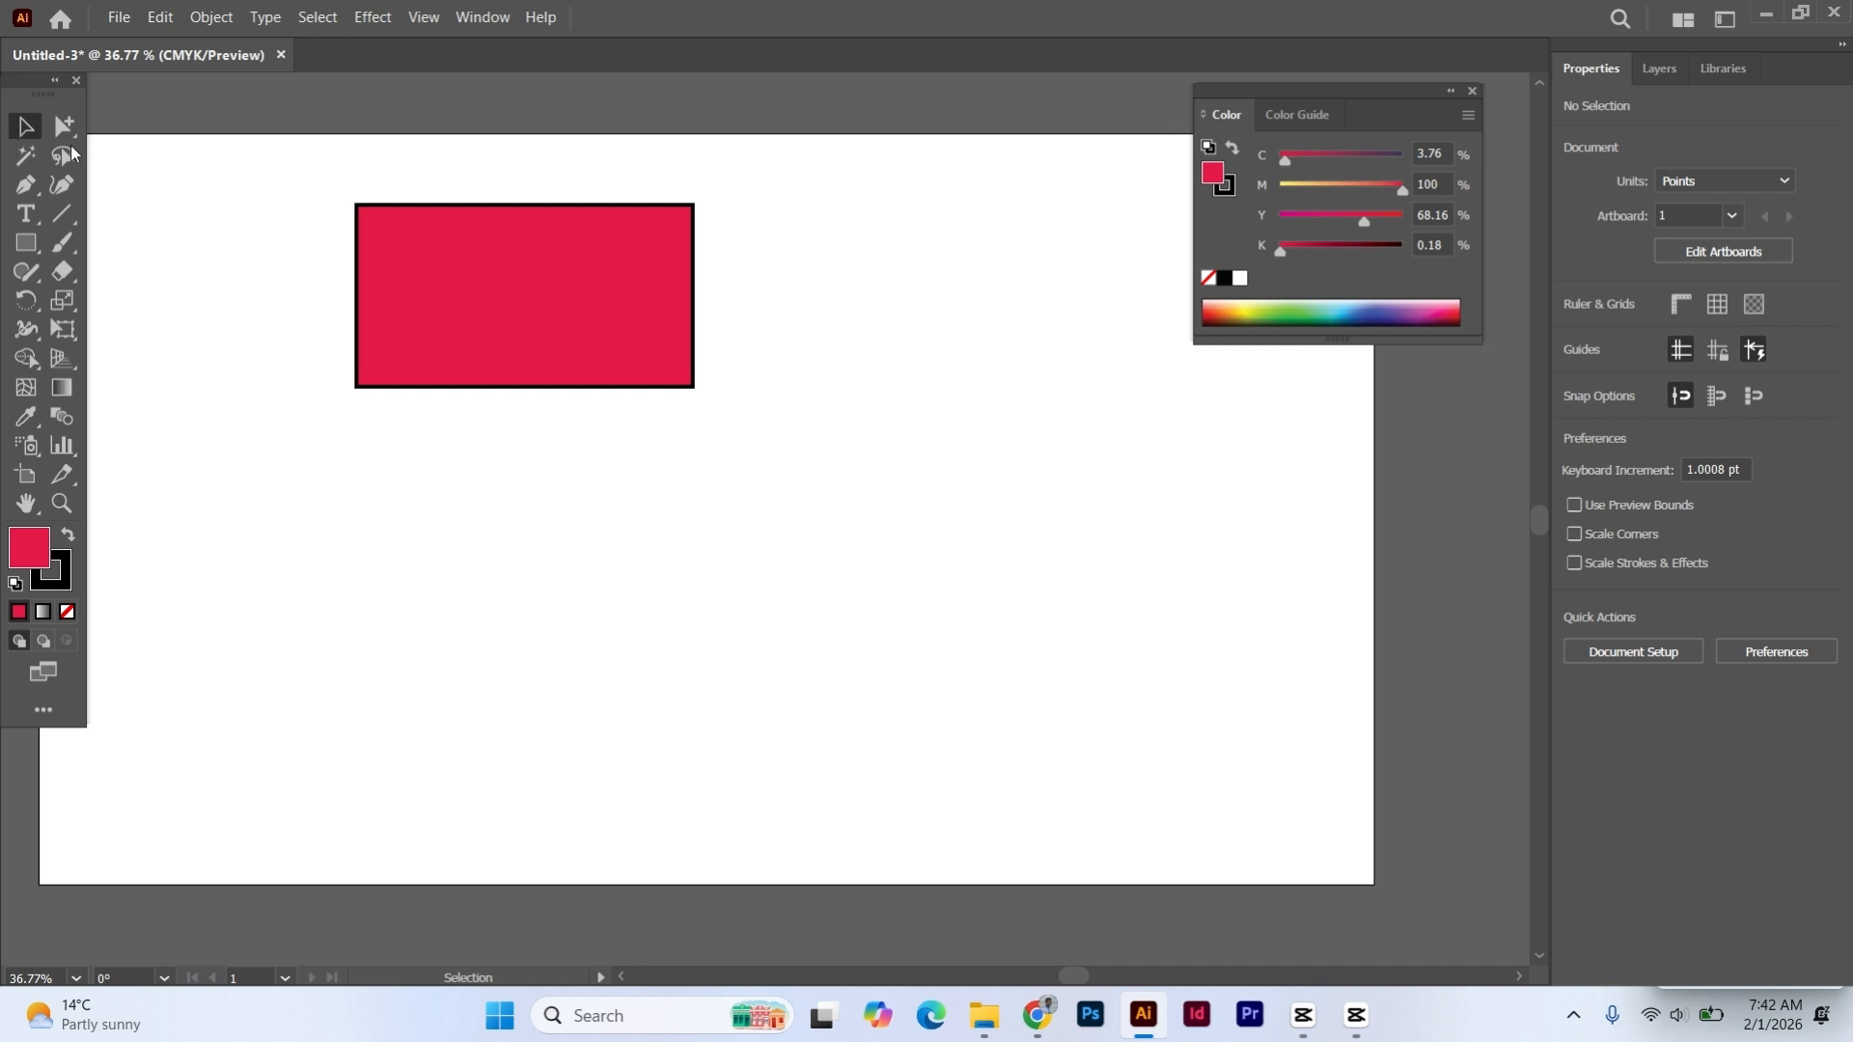
left_click(189, 230)
- Draw a second rectangle about 474 by 483 pt right of the red one, filled green, about C 71, M 0, Y 100, K 0
left_click(423, 269)
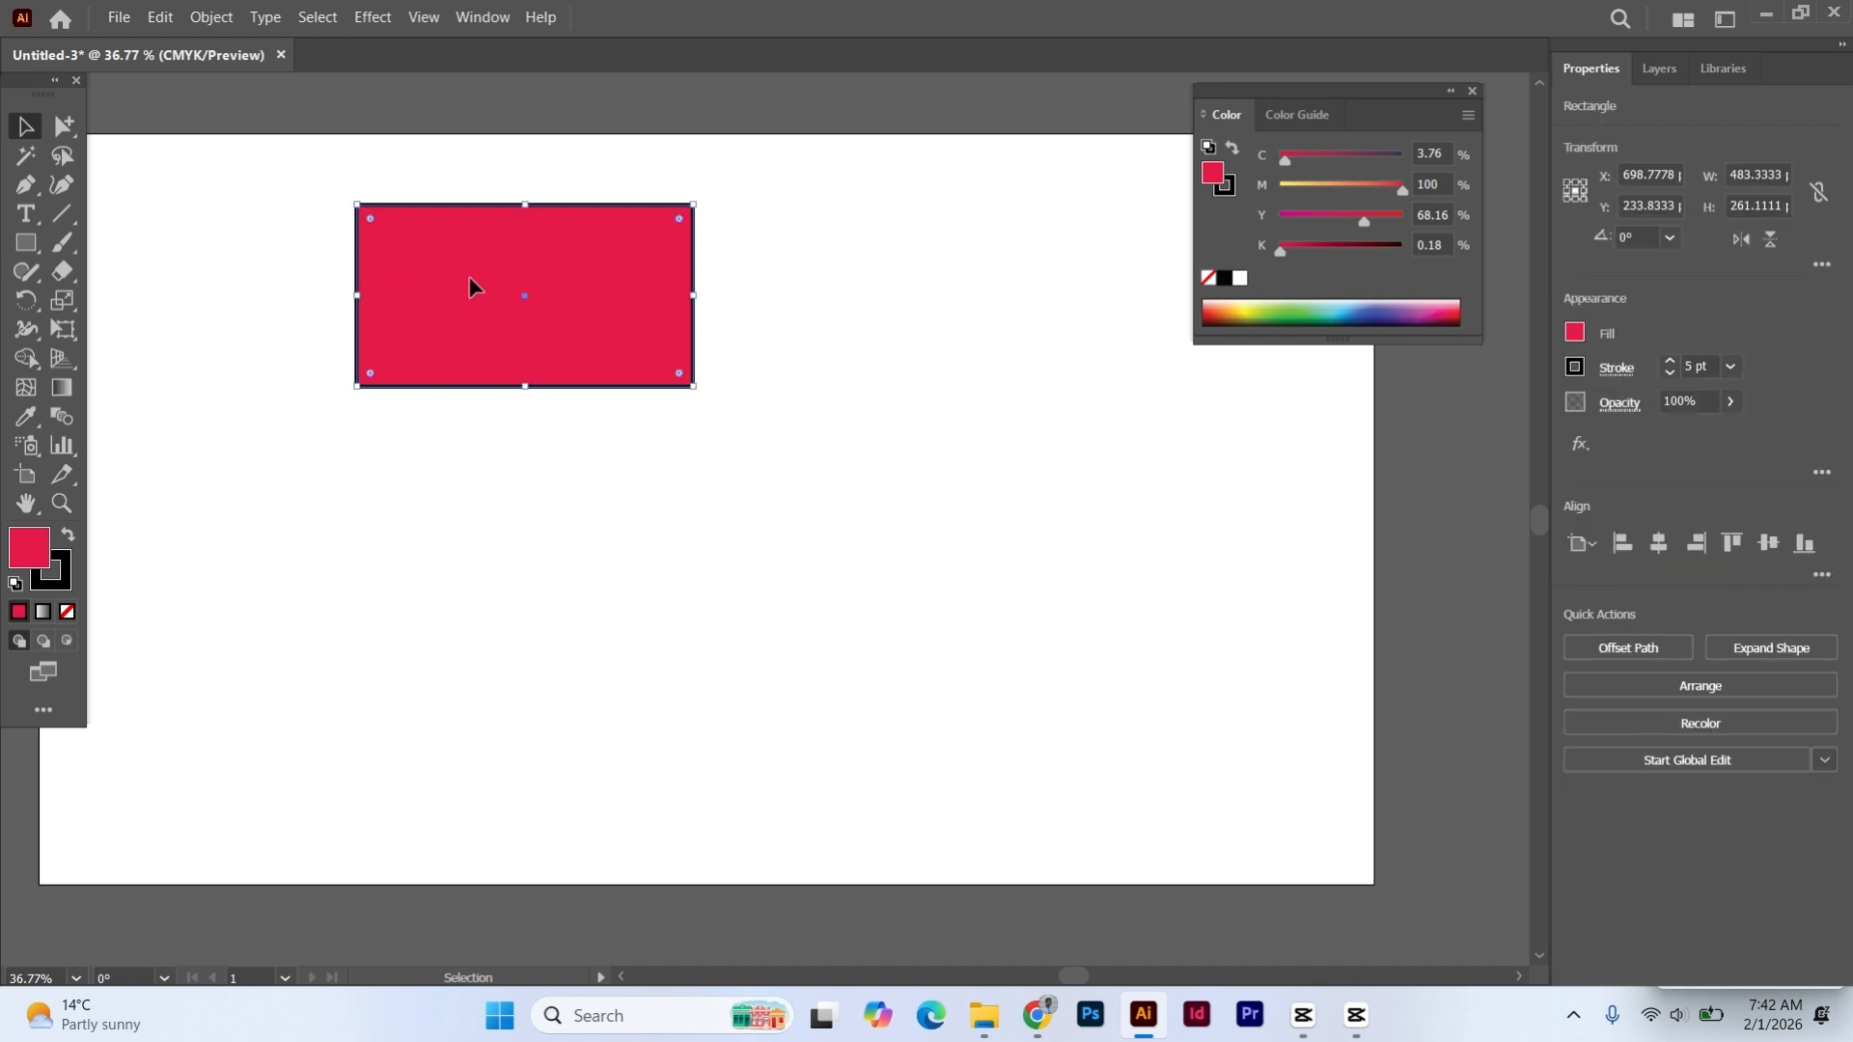
left_click(26, 242)
left_click_drag(789, 280, 1120, 617)
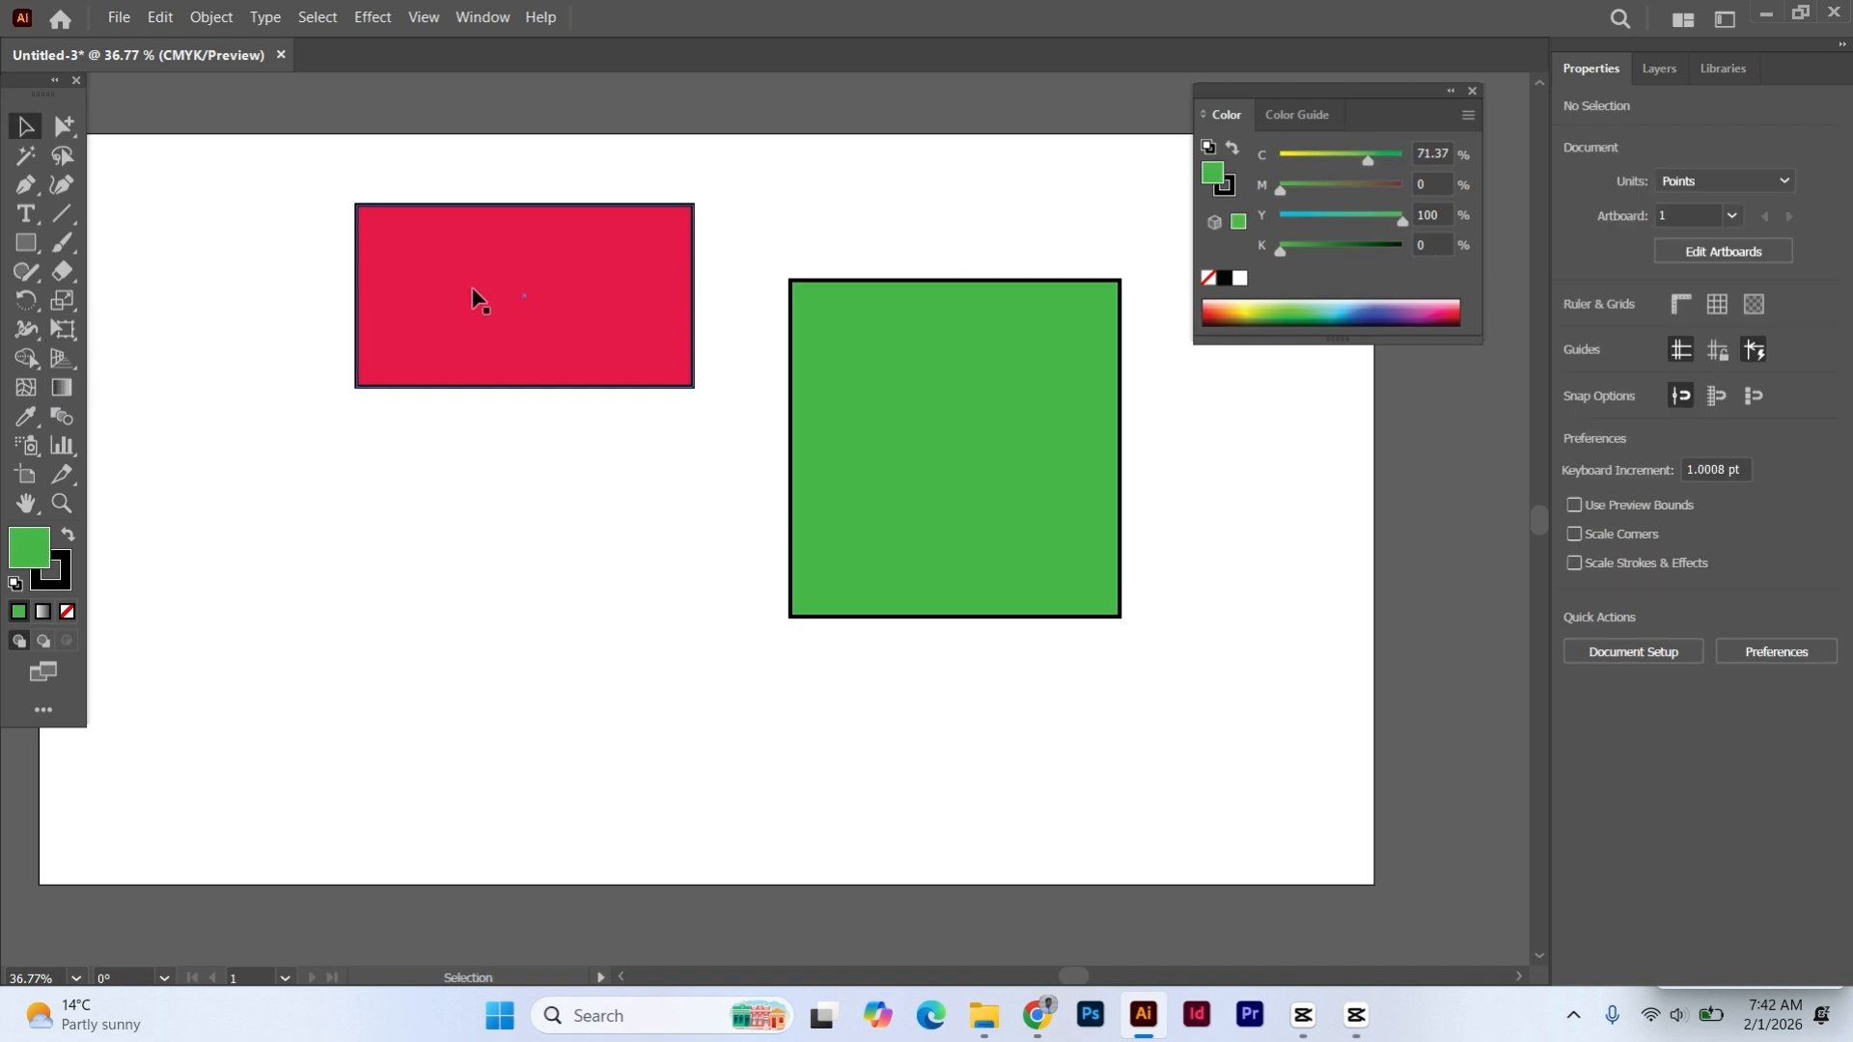
- Select the red and green rectangles in turn, move the red one about 85 pt left and 61 pt down, and deselect everything
left_click(476, 297)
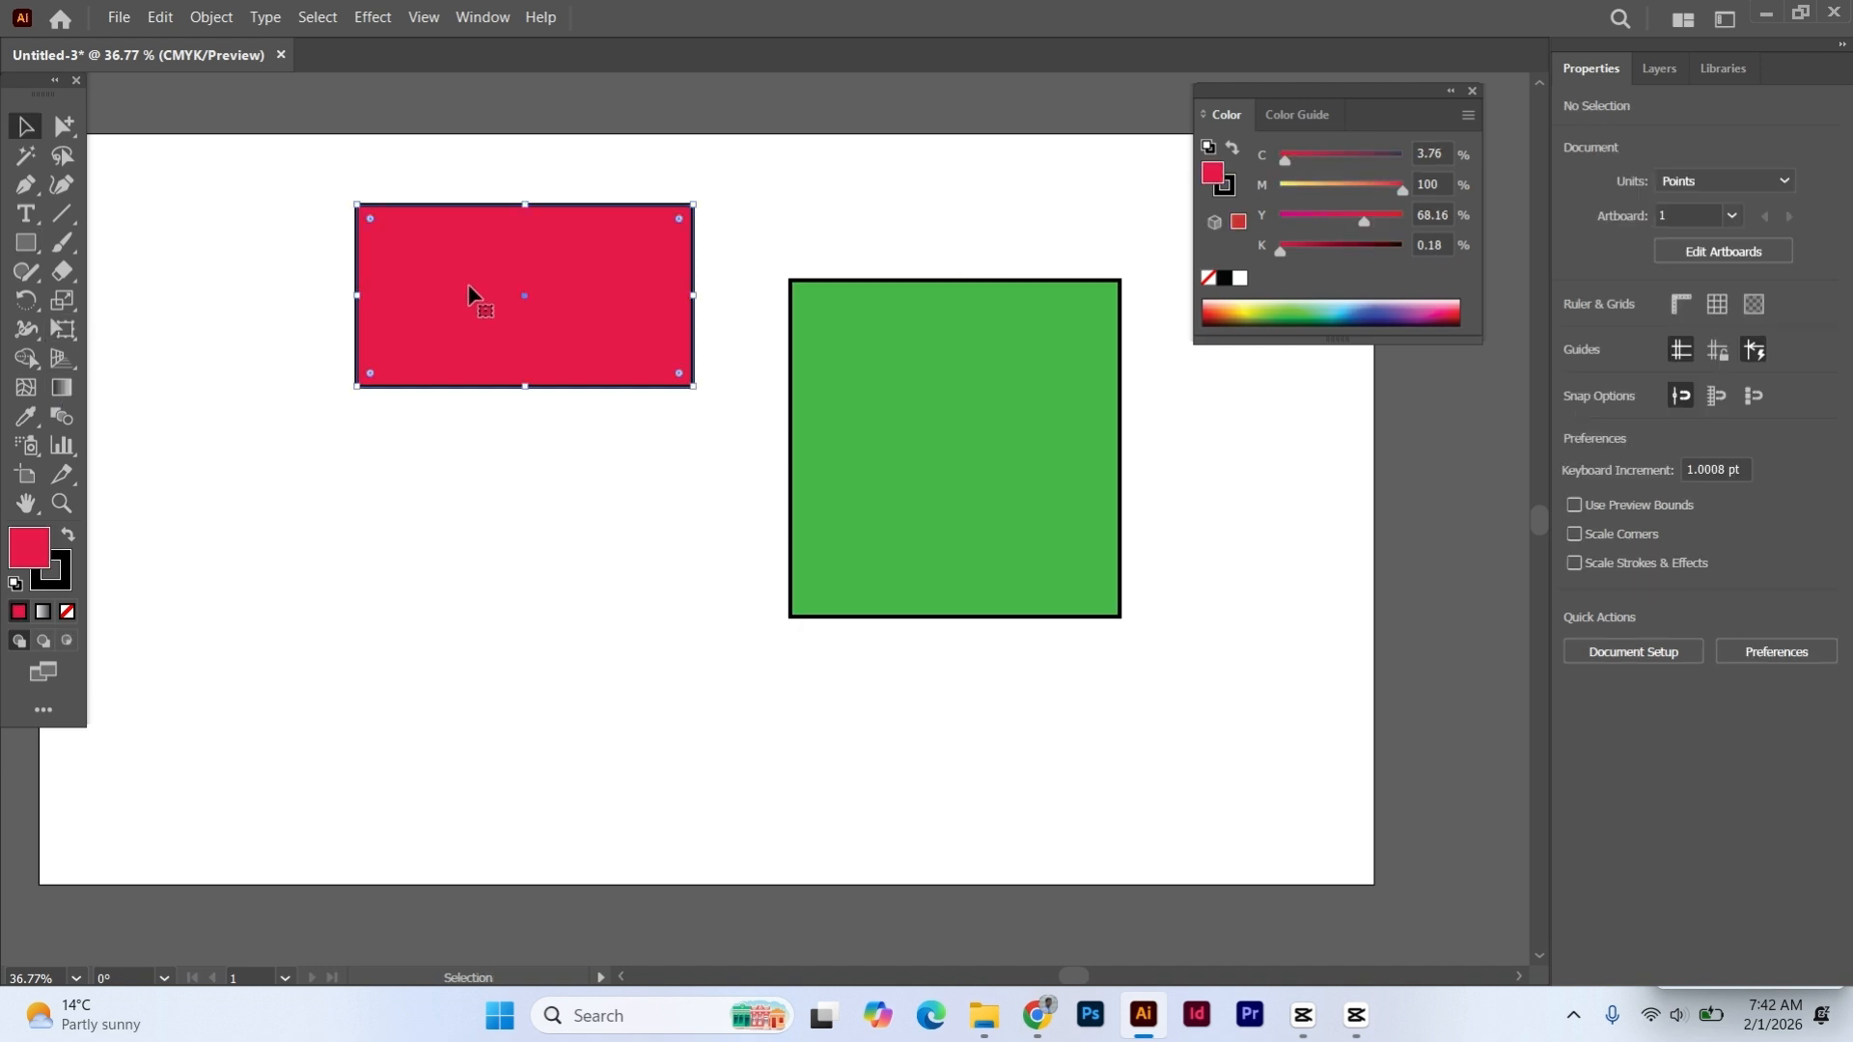
left_click(953, 391)
left_click_drag(494, 280, 432, 320)
left_click(927, 420)
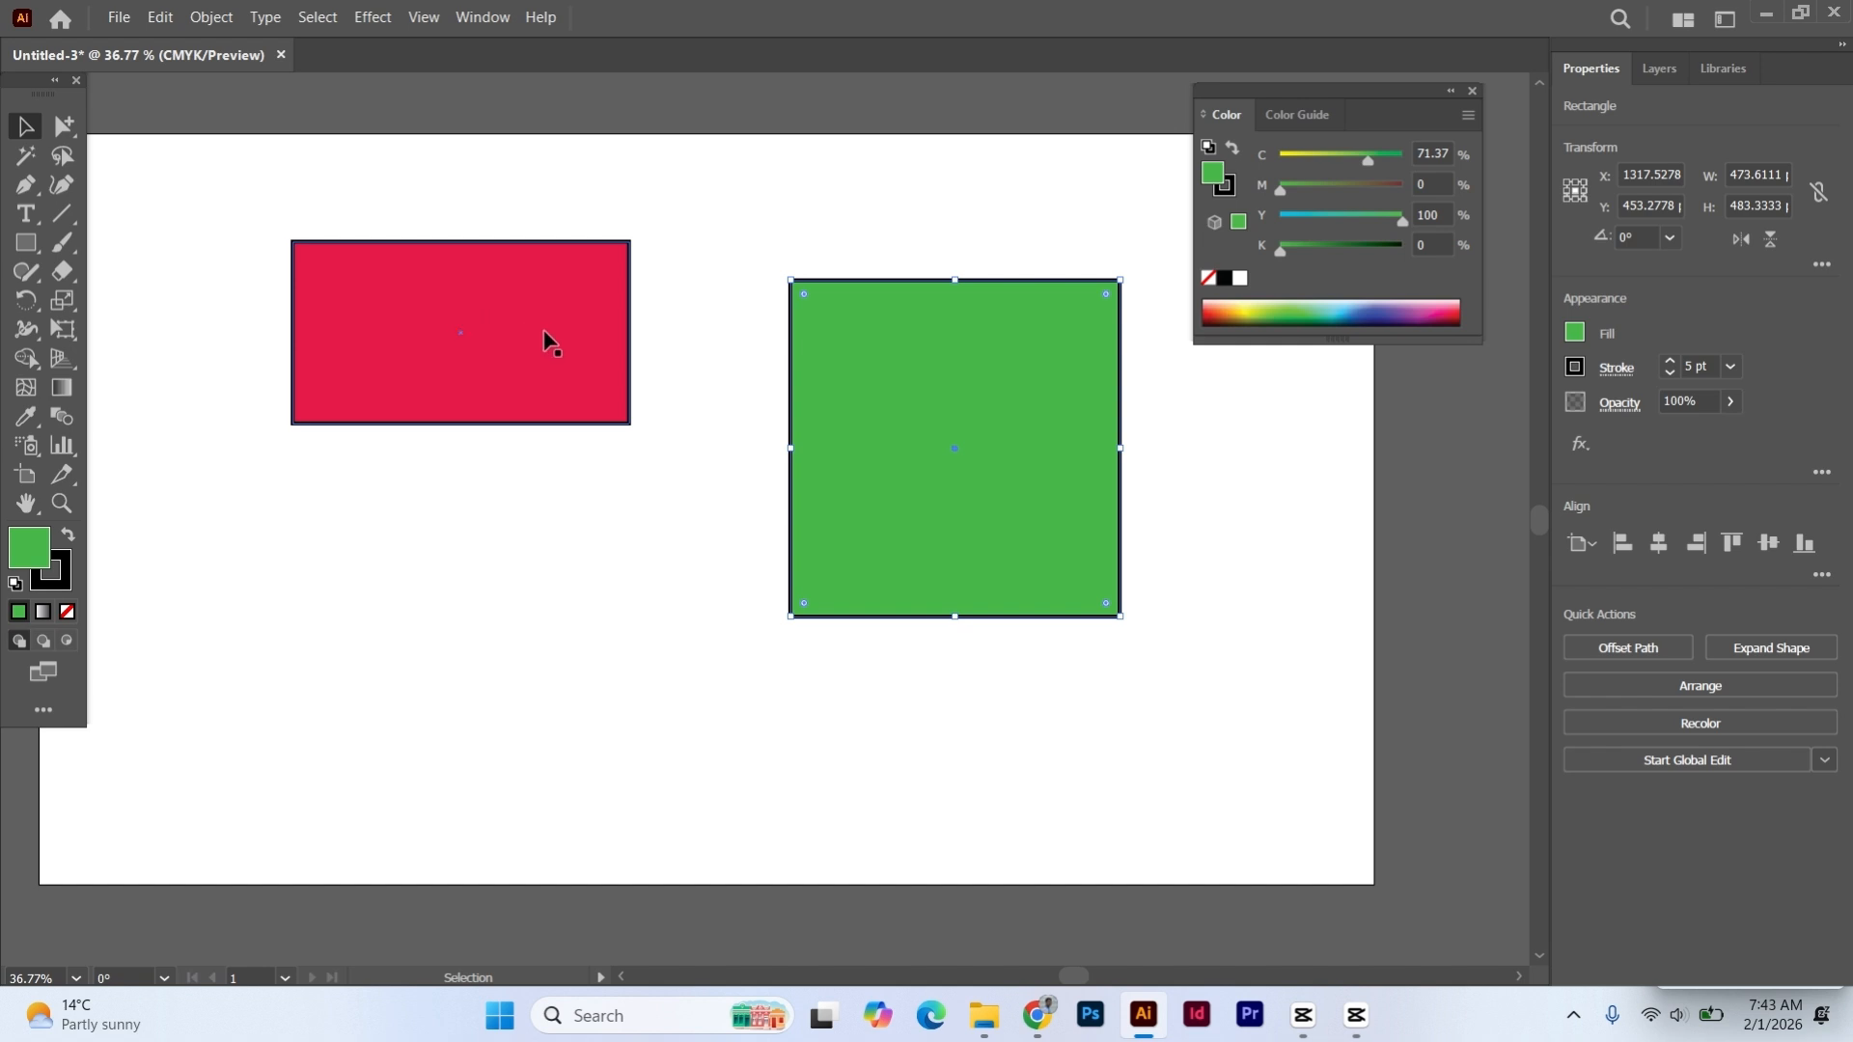
mouse_move(546, 336)
left_mouse_down()
mouse_move(479, 332)
mouse_move(548, 334)
left_mouse_up()
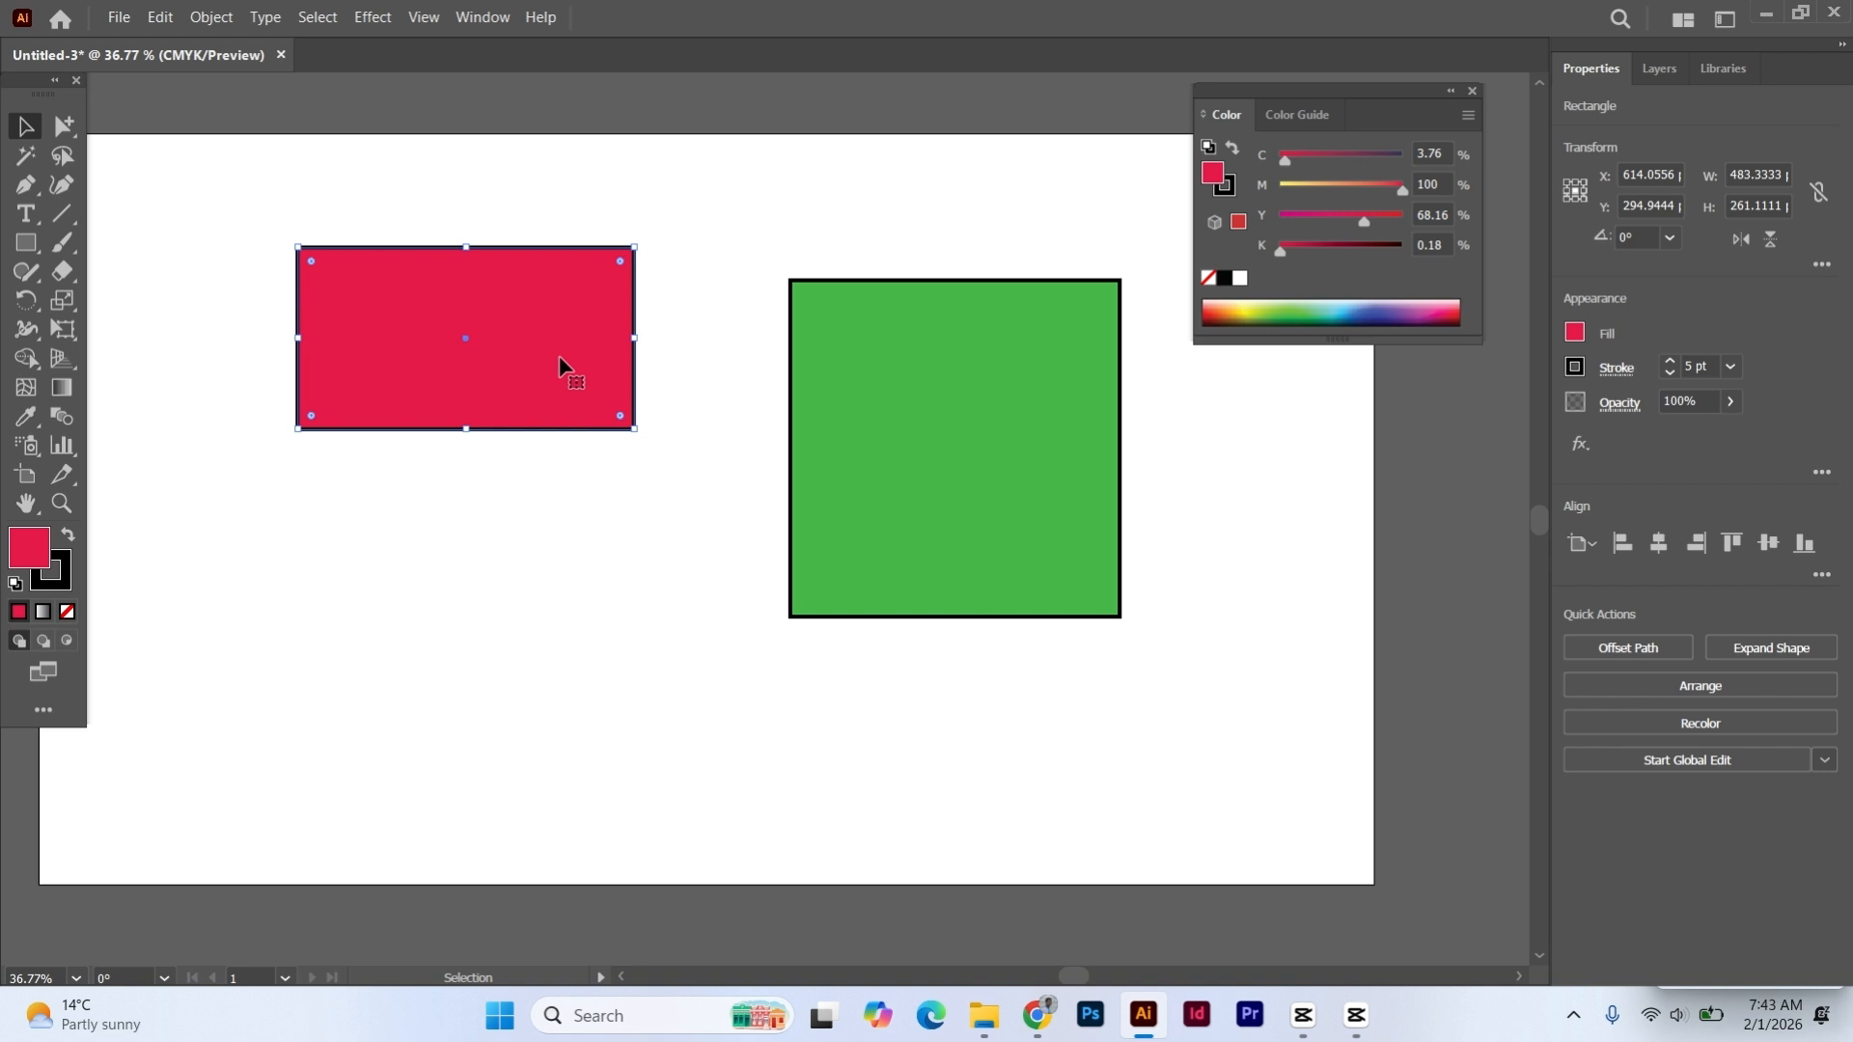
left_click(709, 324)
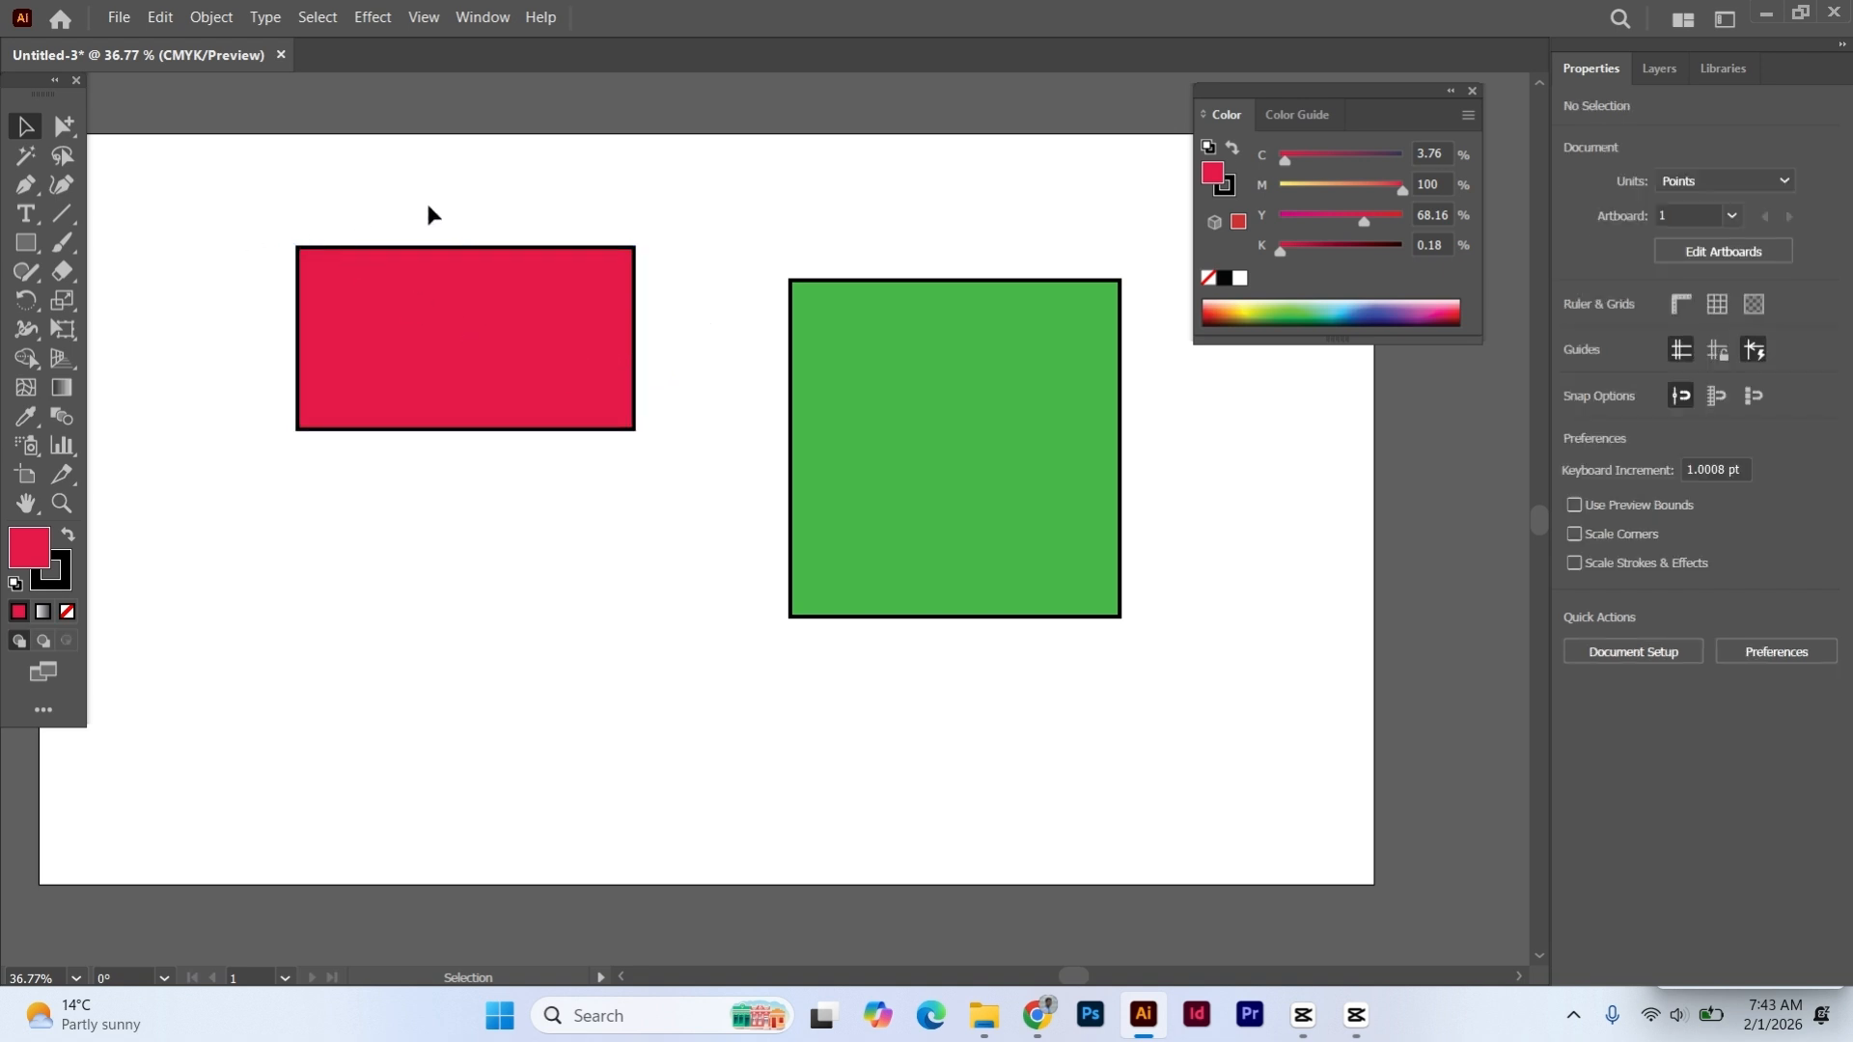
left_click(534, 335)
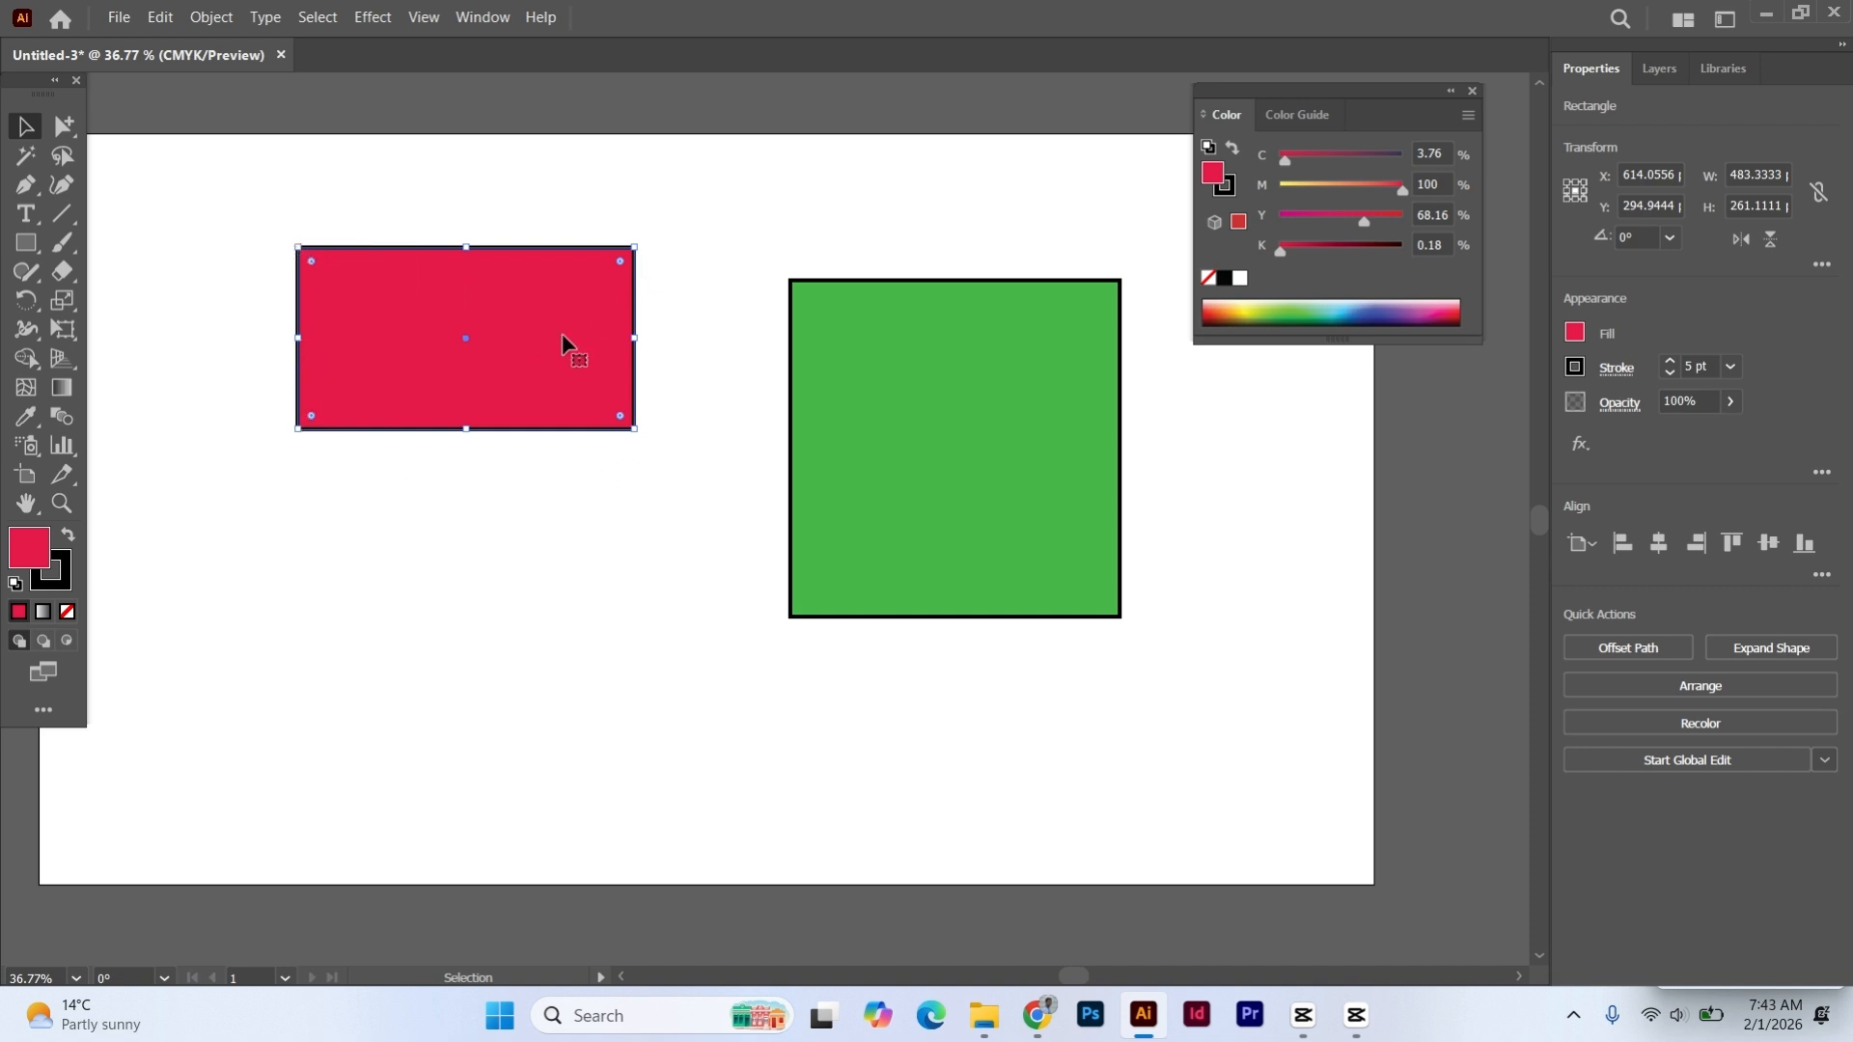
left_click(475, 184)
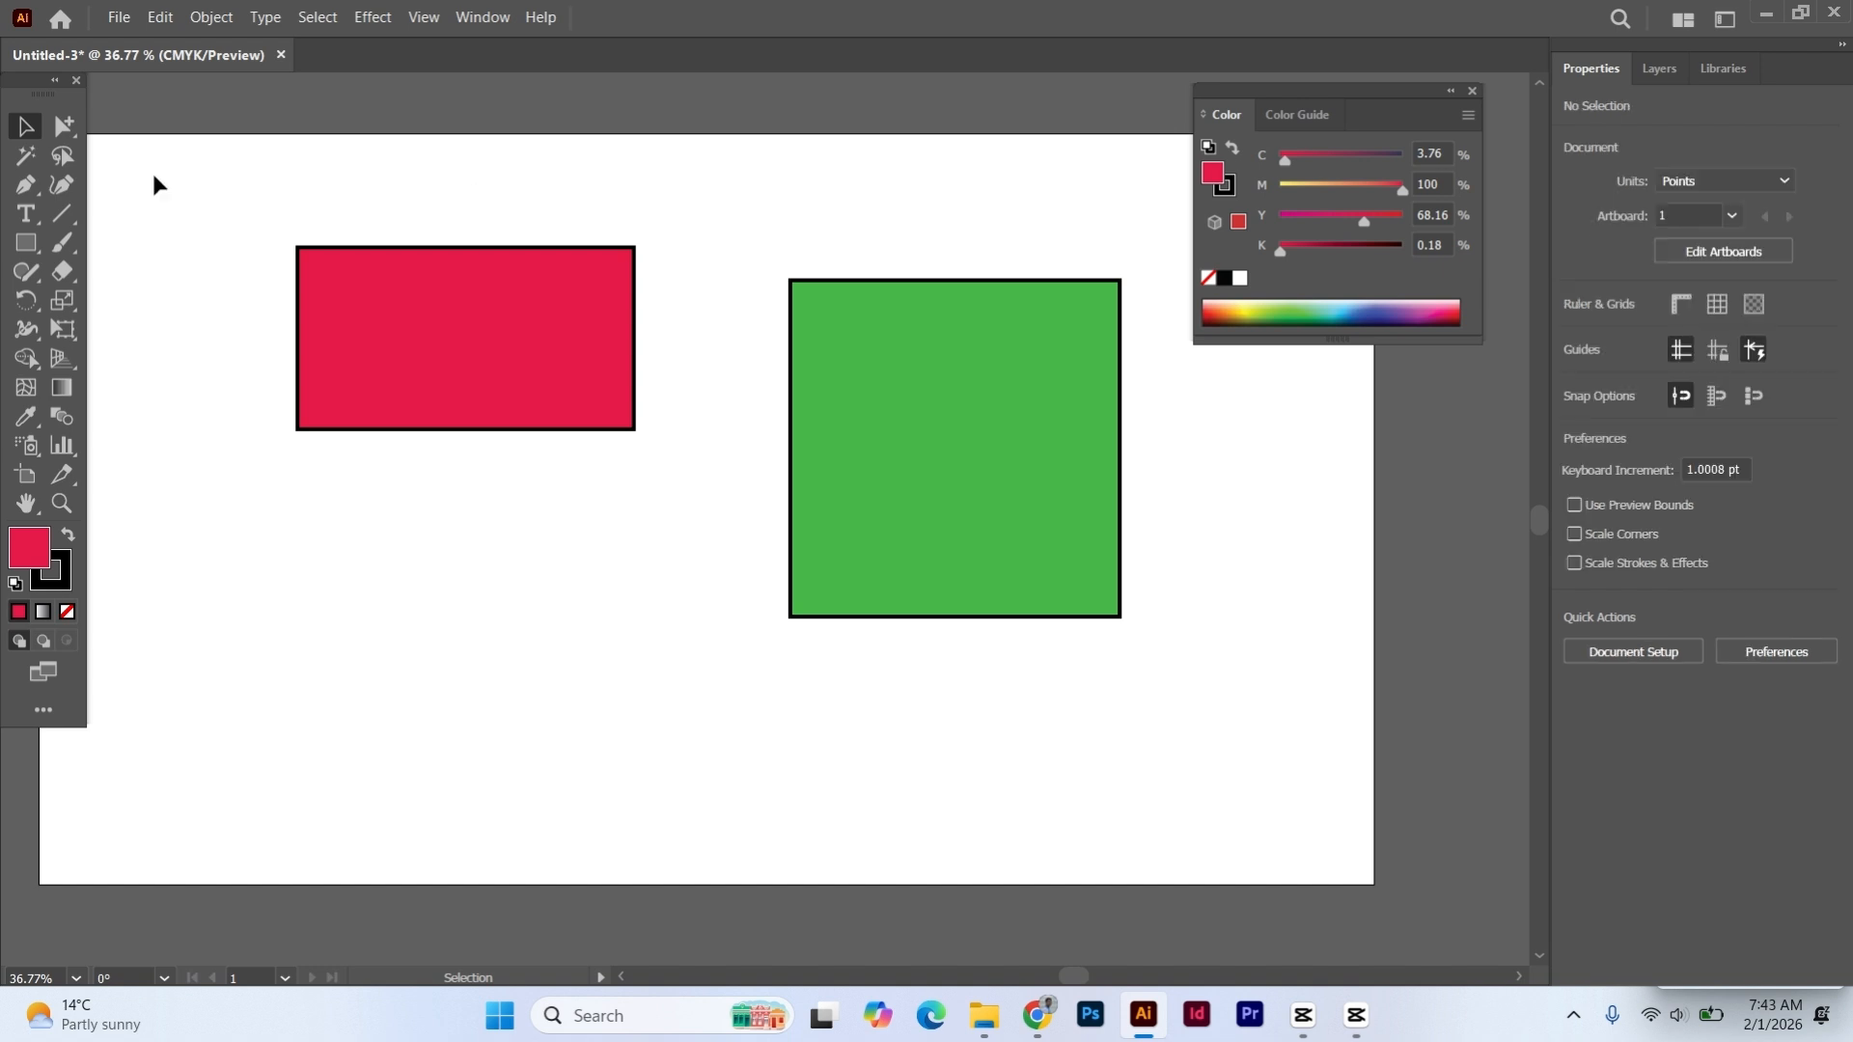
- Switch to the Direct Selection Tool and select only the upper-right anchor point of the red rectangle
left_click_drag(64, 126, 216, 142)
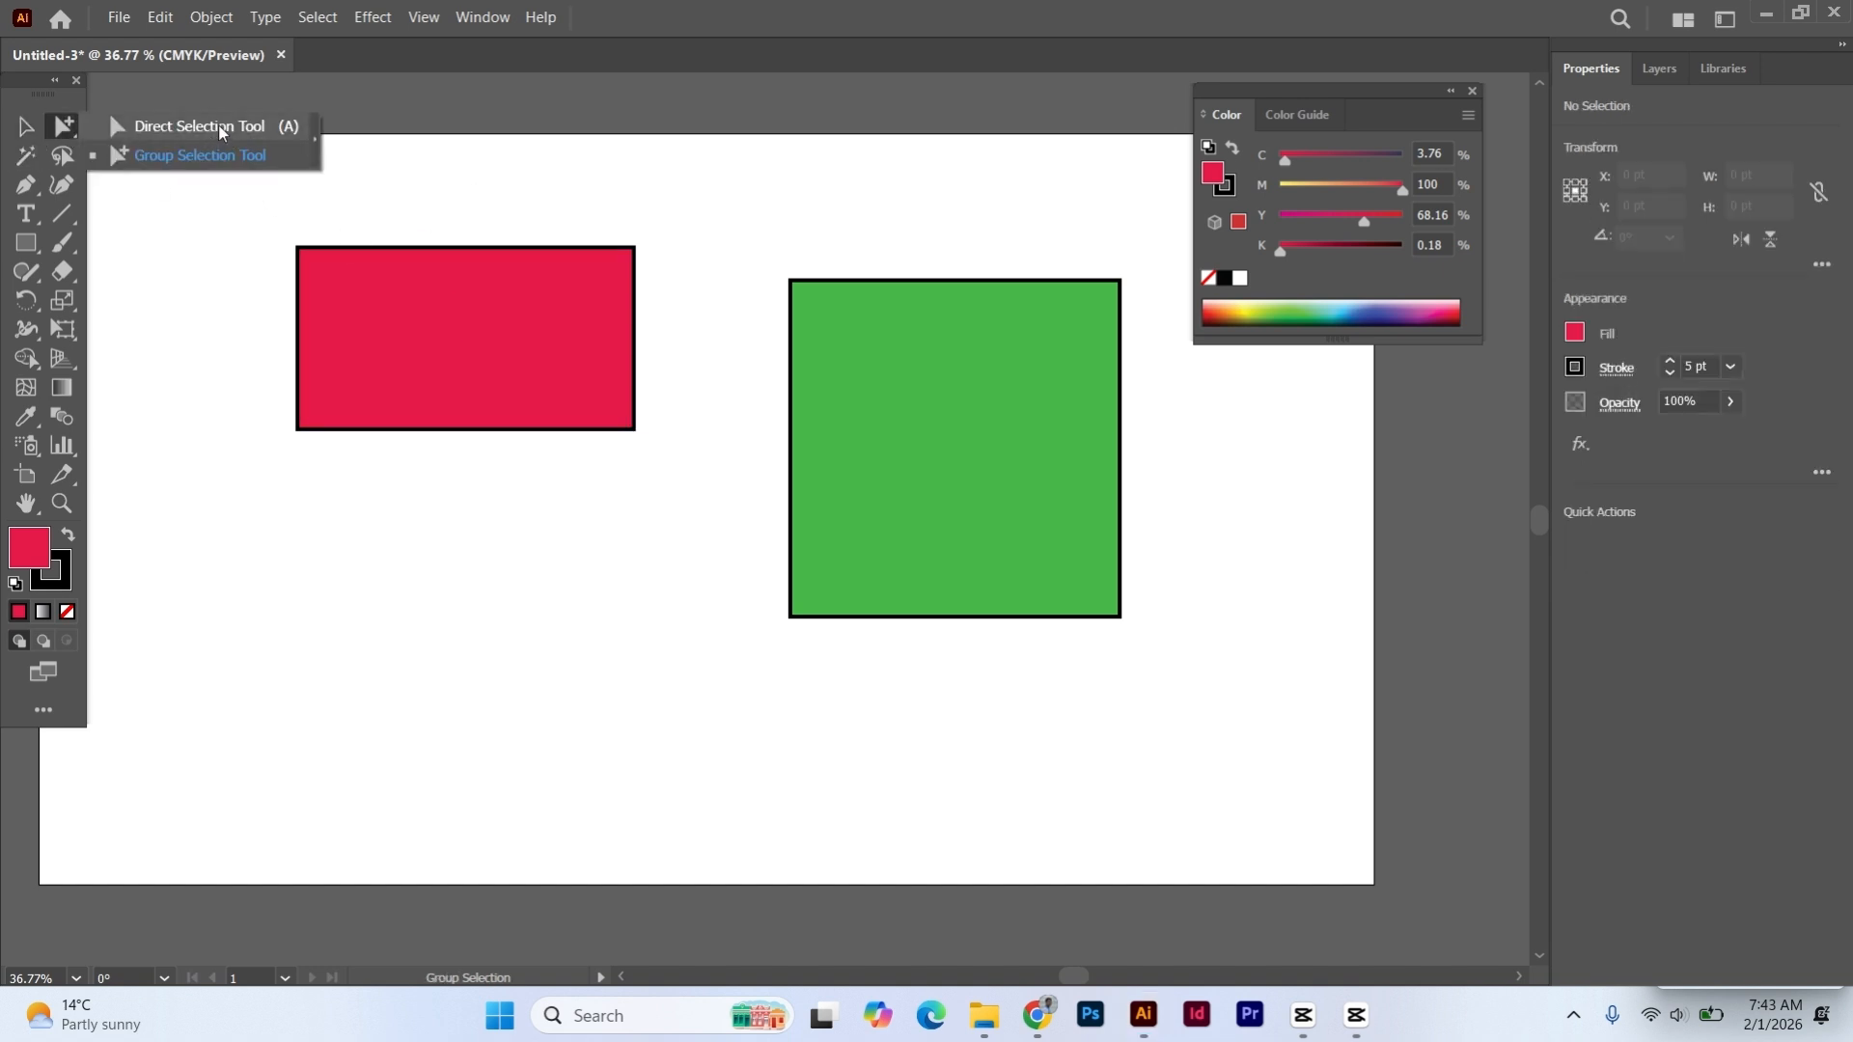
left_click(286, 129)
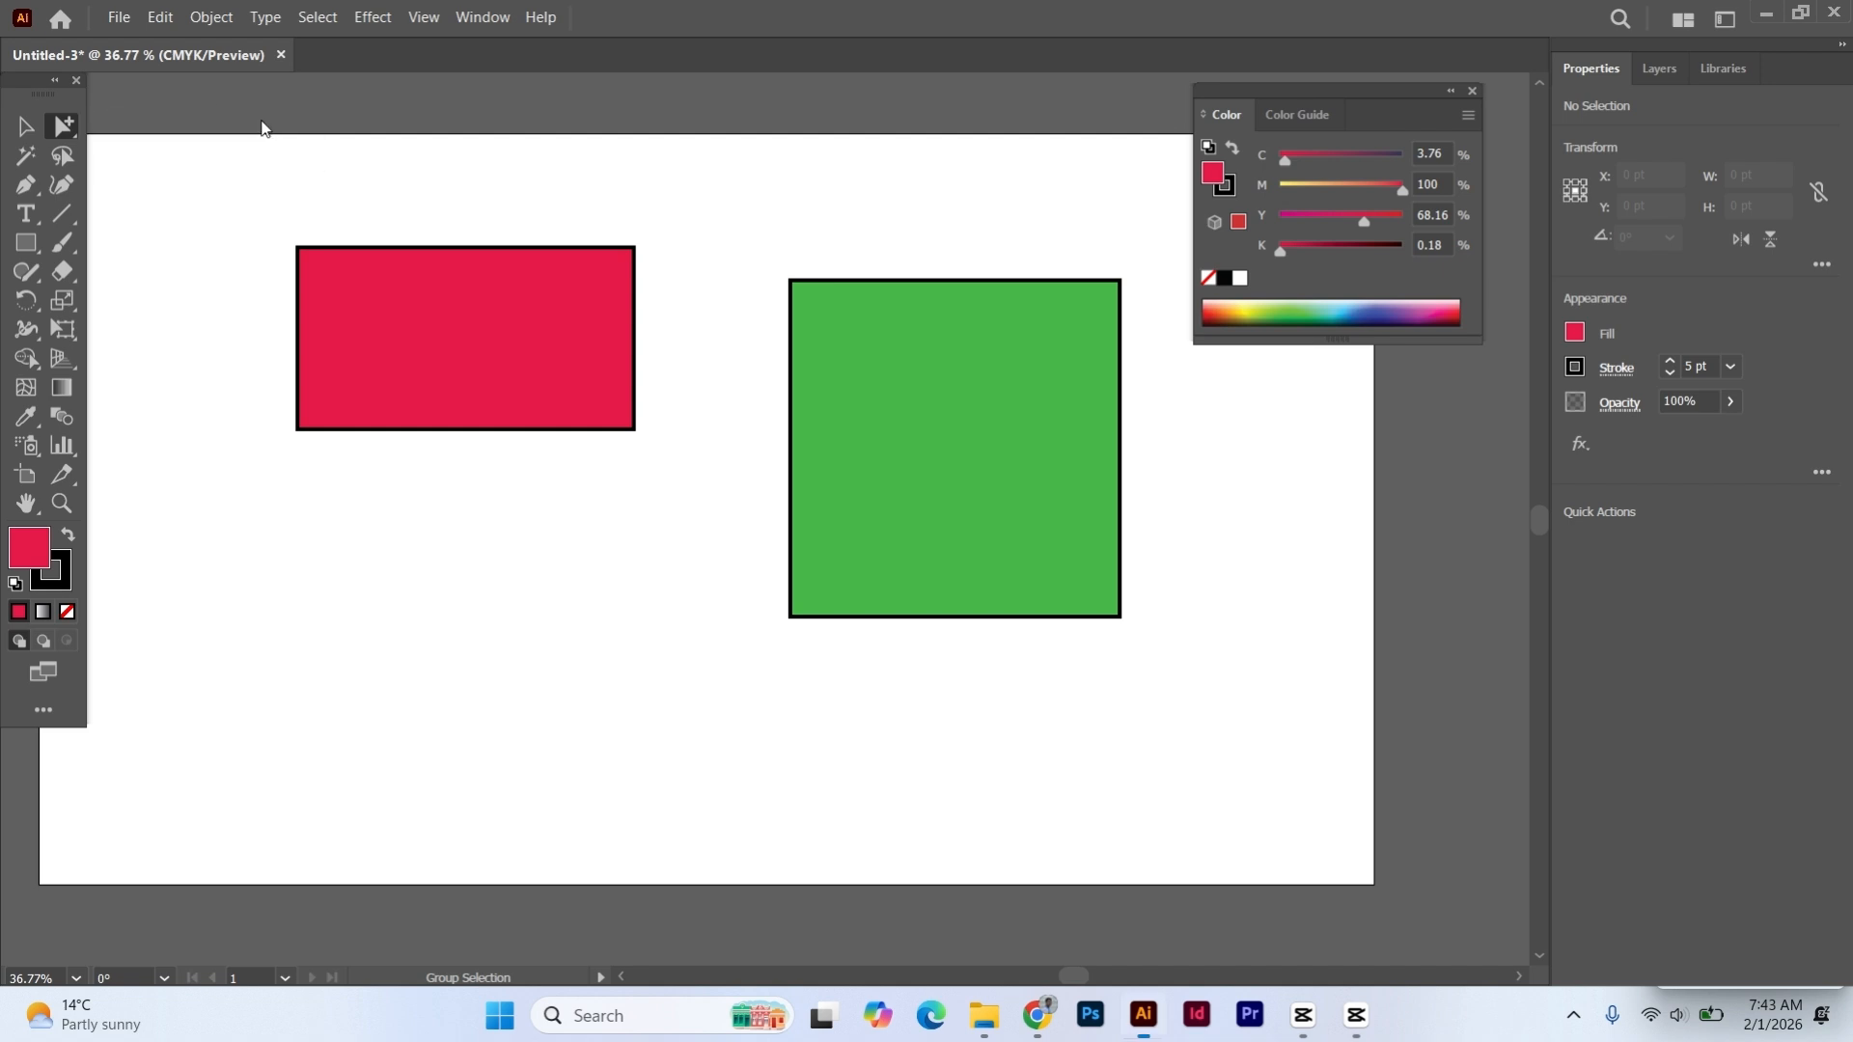
left_click(486, 320)
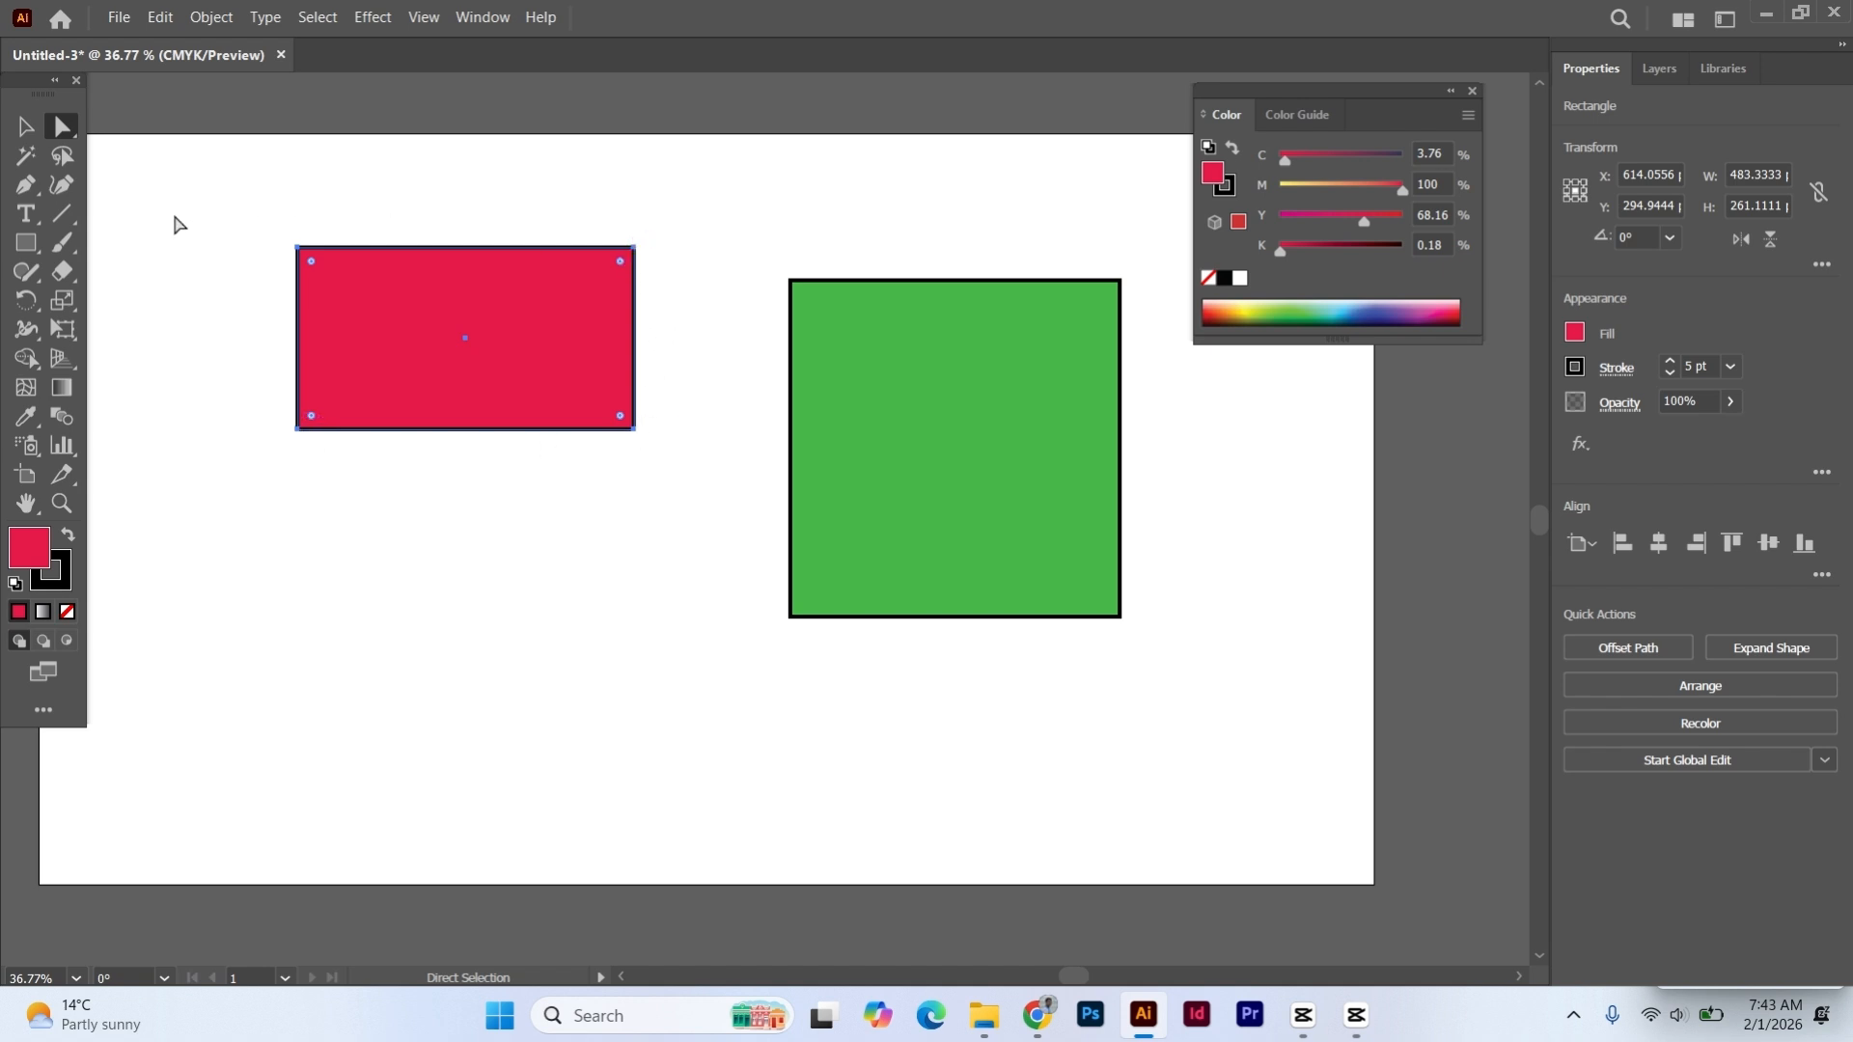
left_click(635, 249)
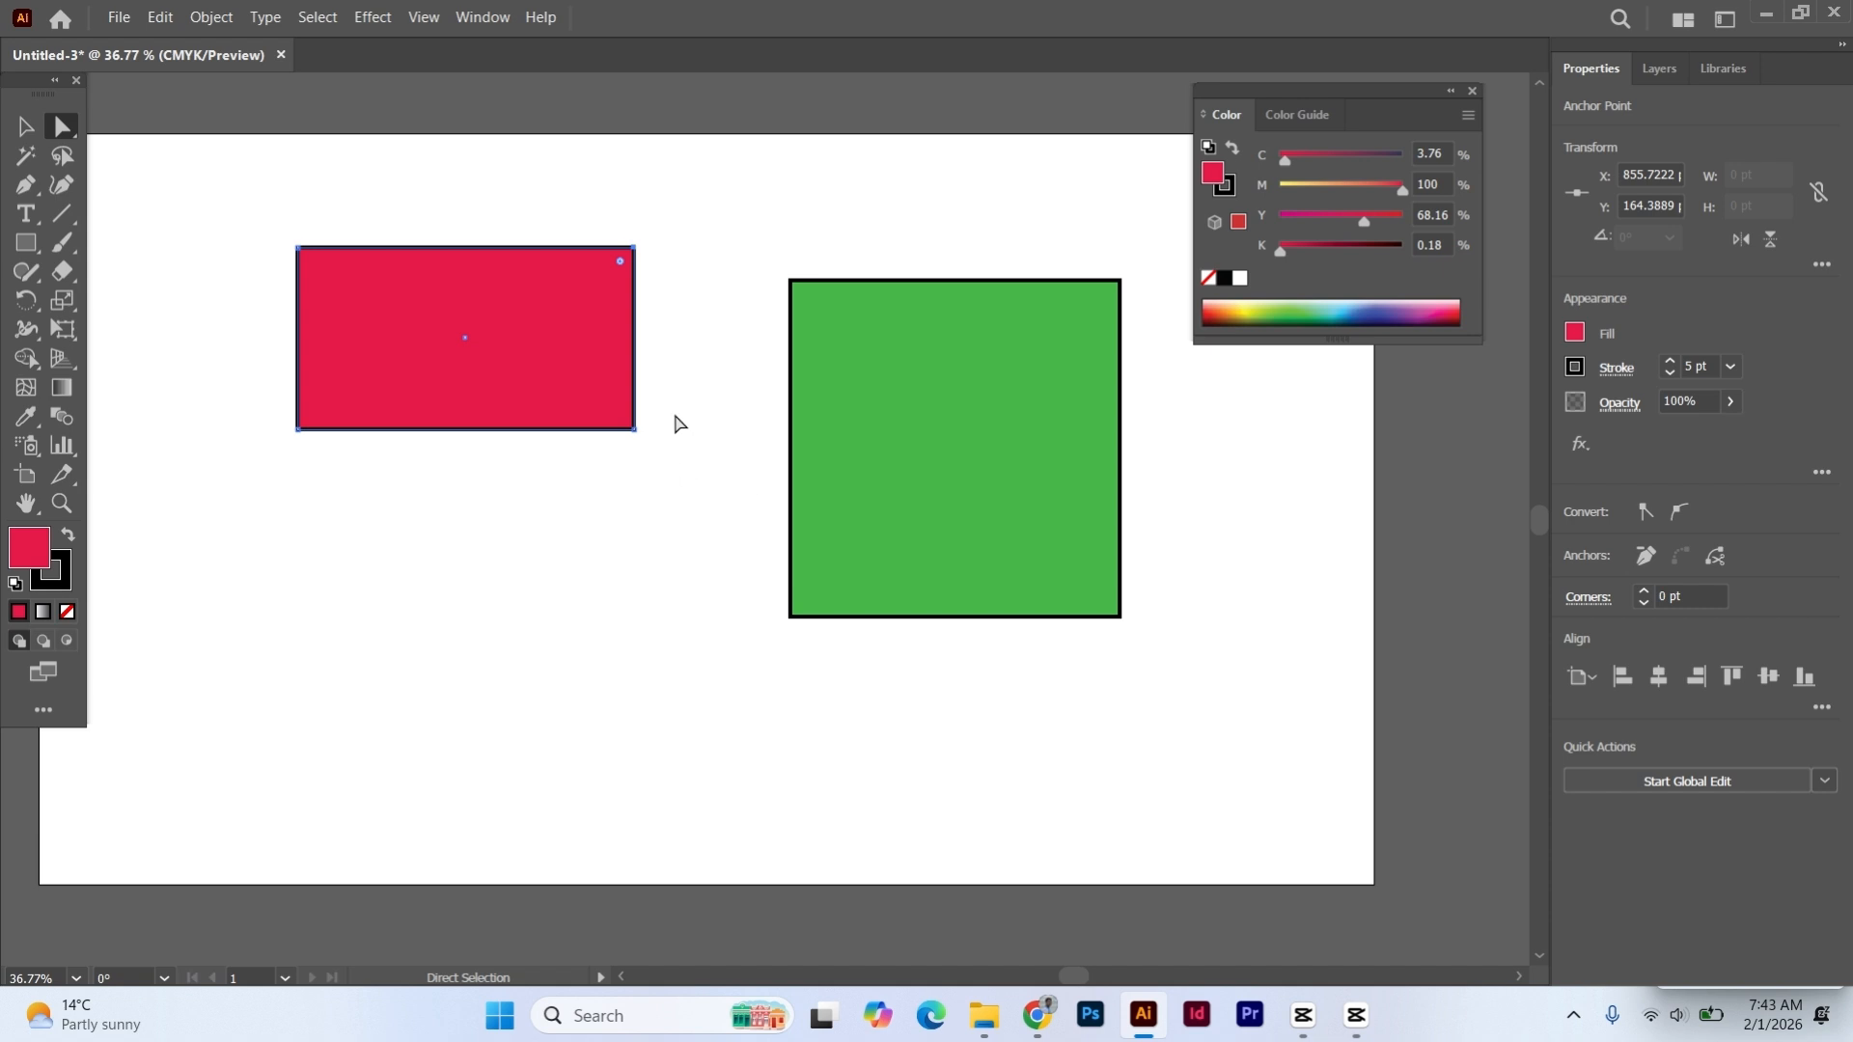
- Move the red rectangle's upper-right anchor point about 22 pt to the right, keeping its height
key("ctrl+equal")
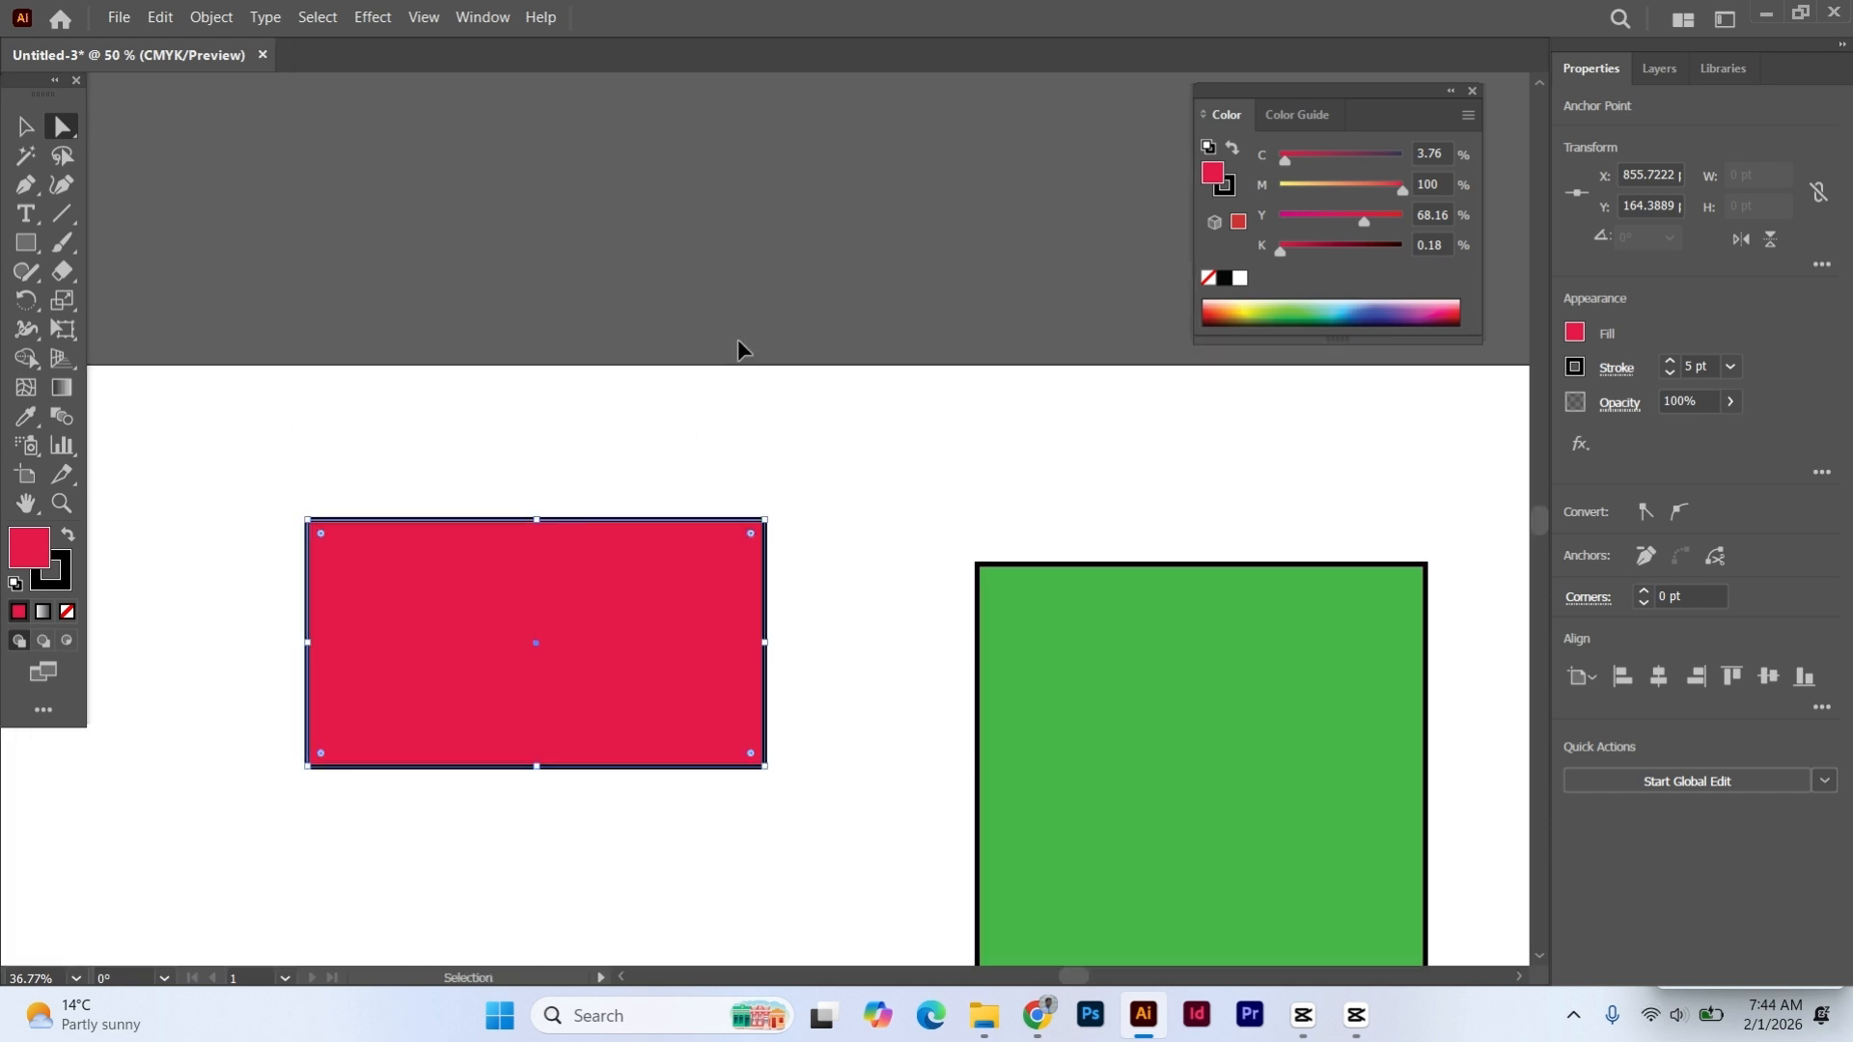
key("ctrl+equal")
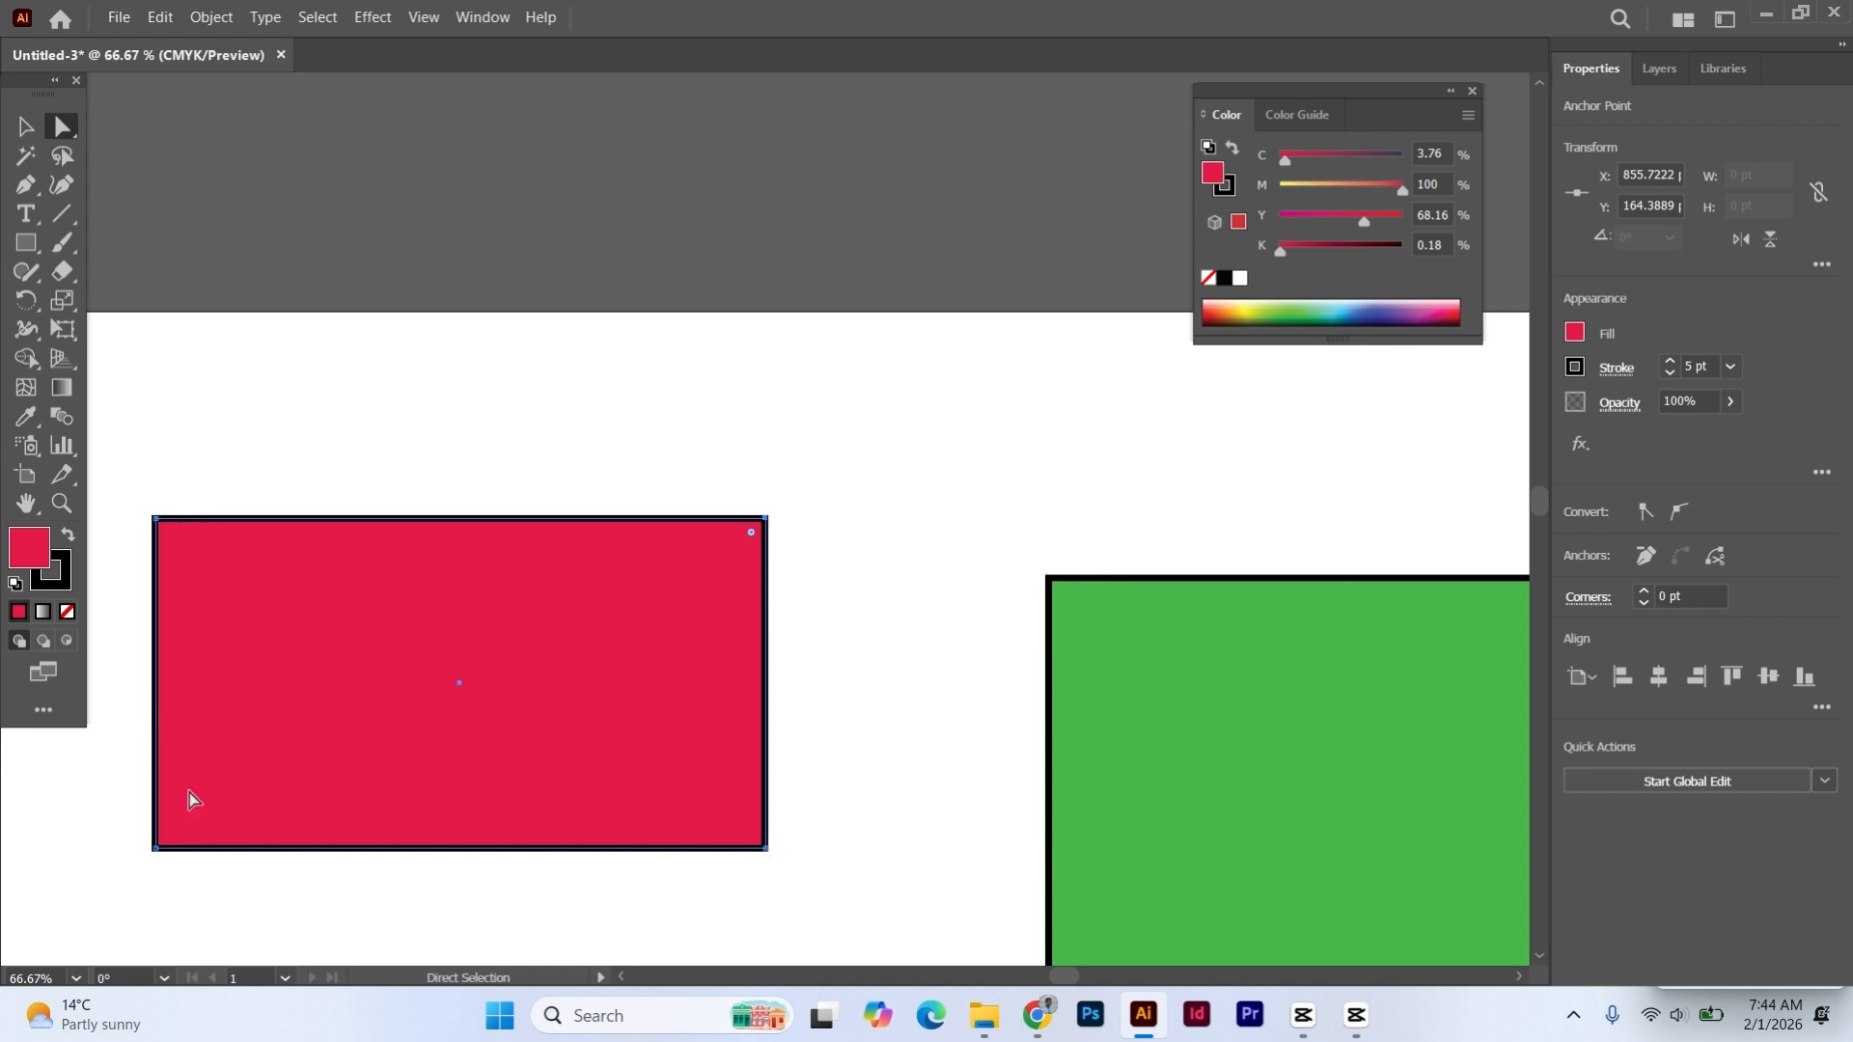
key("ctrl+minus")
key("ctrl+minus")
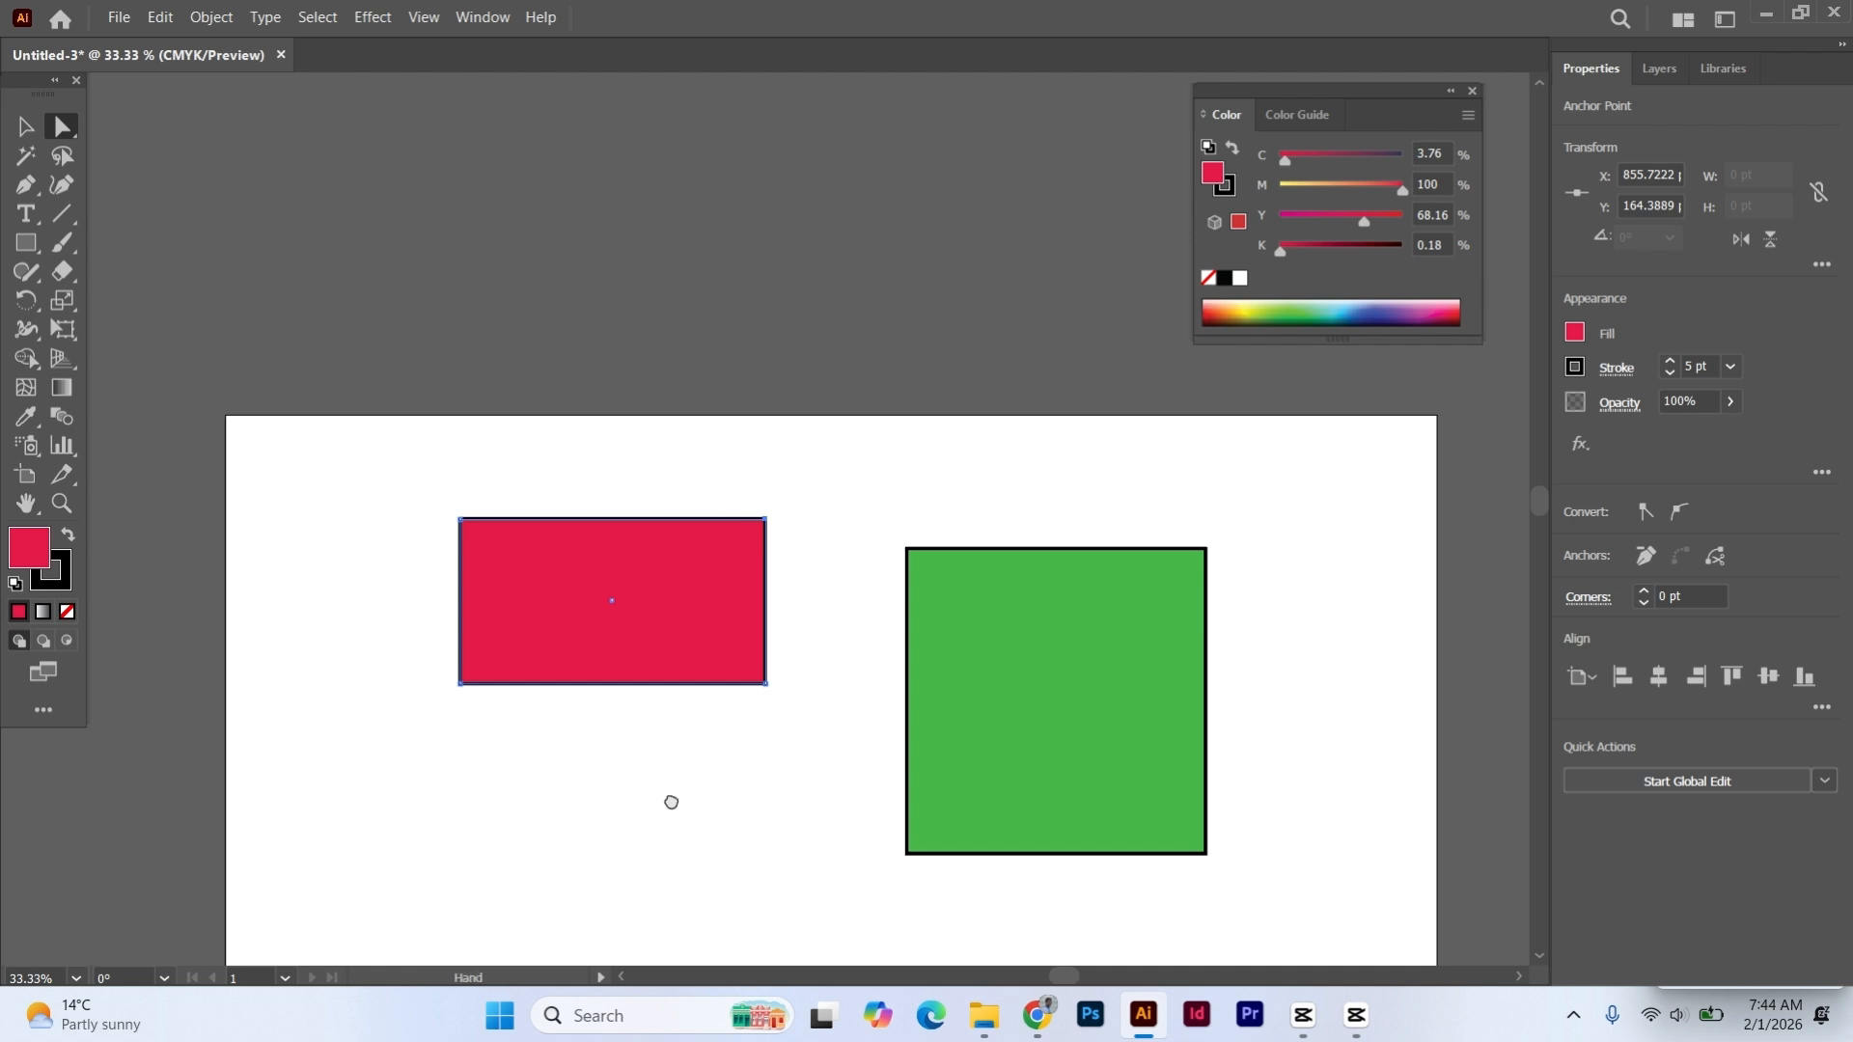
left_click_drag(670, 798, 625, 533)
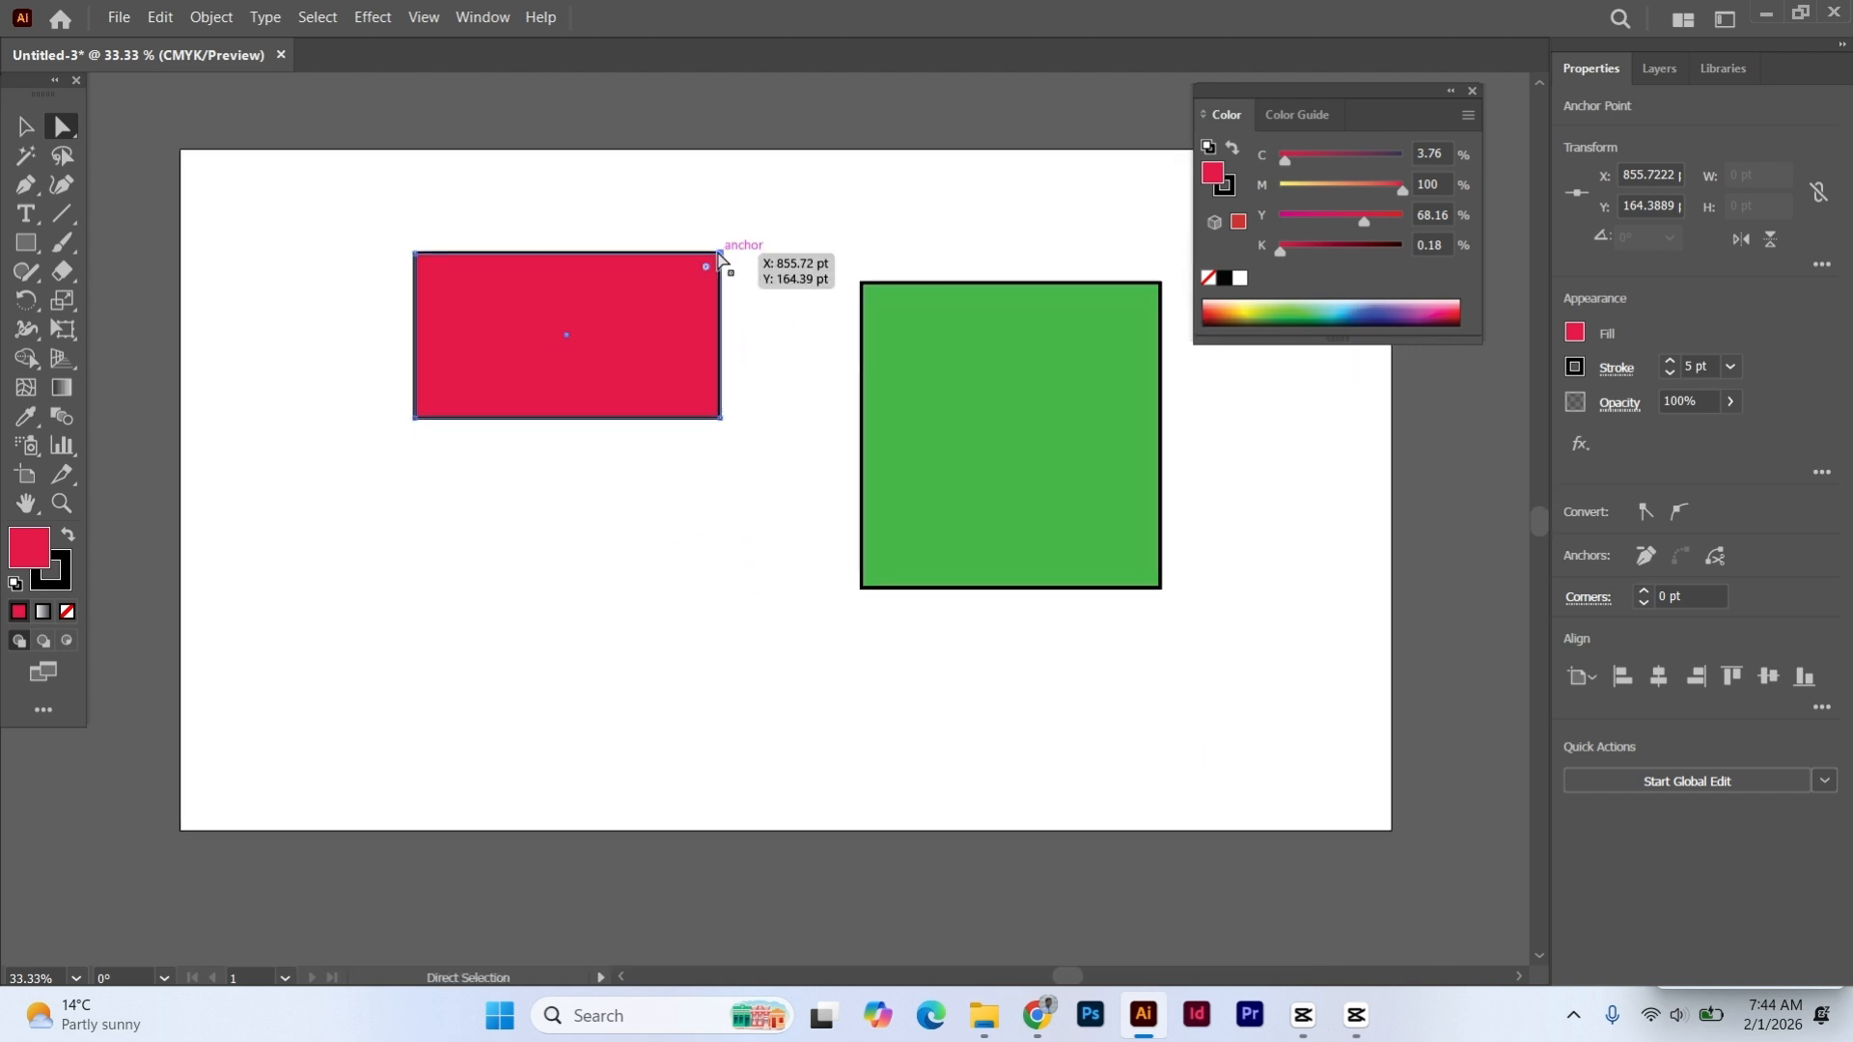
mouse_move(722, 256)
left_mouse_down()
mouse_move(769, 194)
mouse_move(759, 226)
mouse_move(793, 284)
mouse_move(794, 230)
mouse_move(734, 193)
mouse_move(778, 228)
mouse_move(738, 284)
mouse_move(712, 266)
mouse_move(726, 256)
left_mouse_up()
left_click_drag(737, 263, 734, 255)
- Compare the Selection and Direct Selection tools on the red shape, then move the red and green shapes slightly upward
left_click(26, 126)
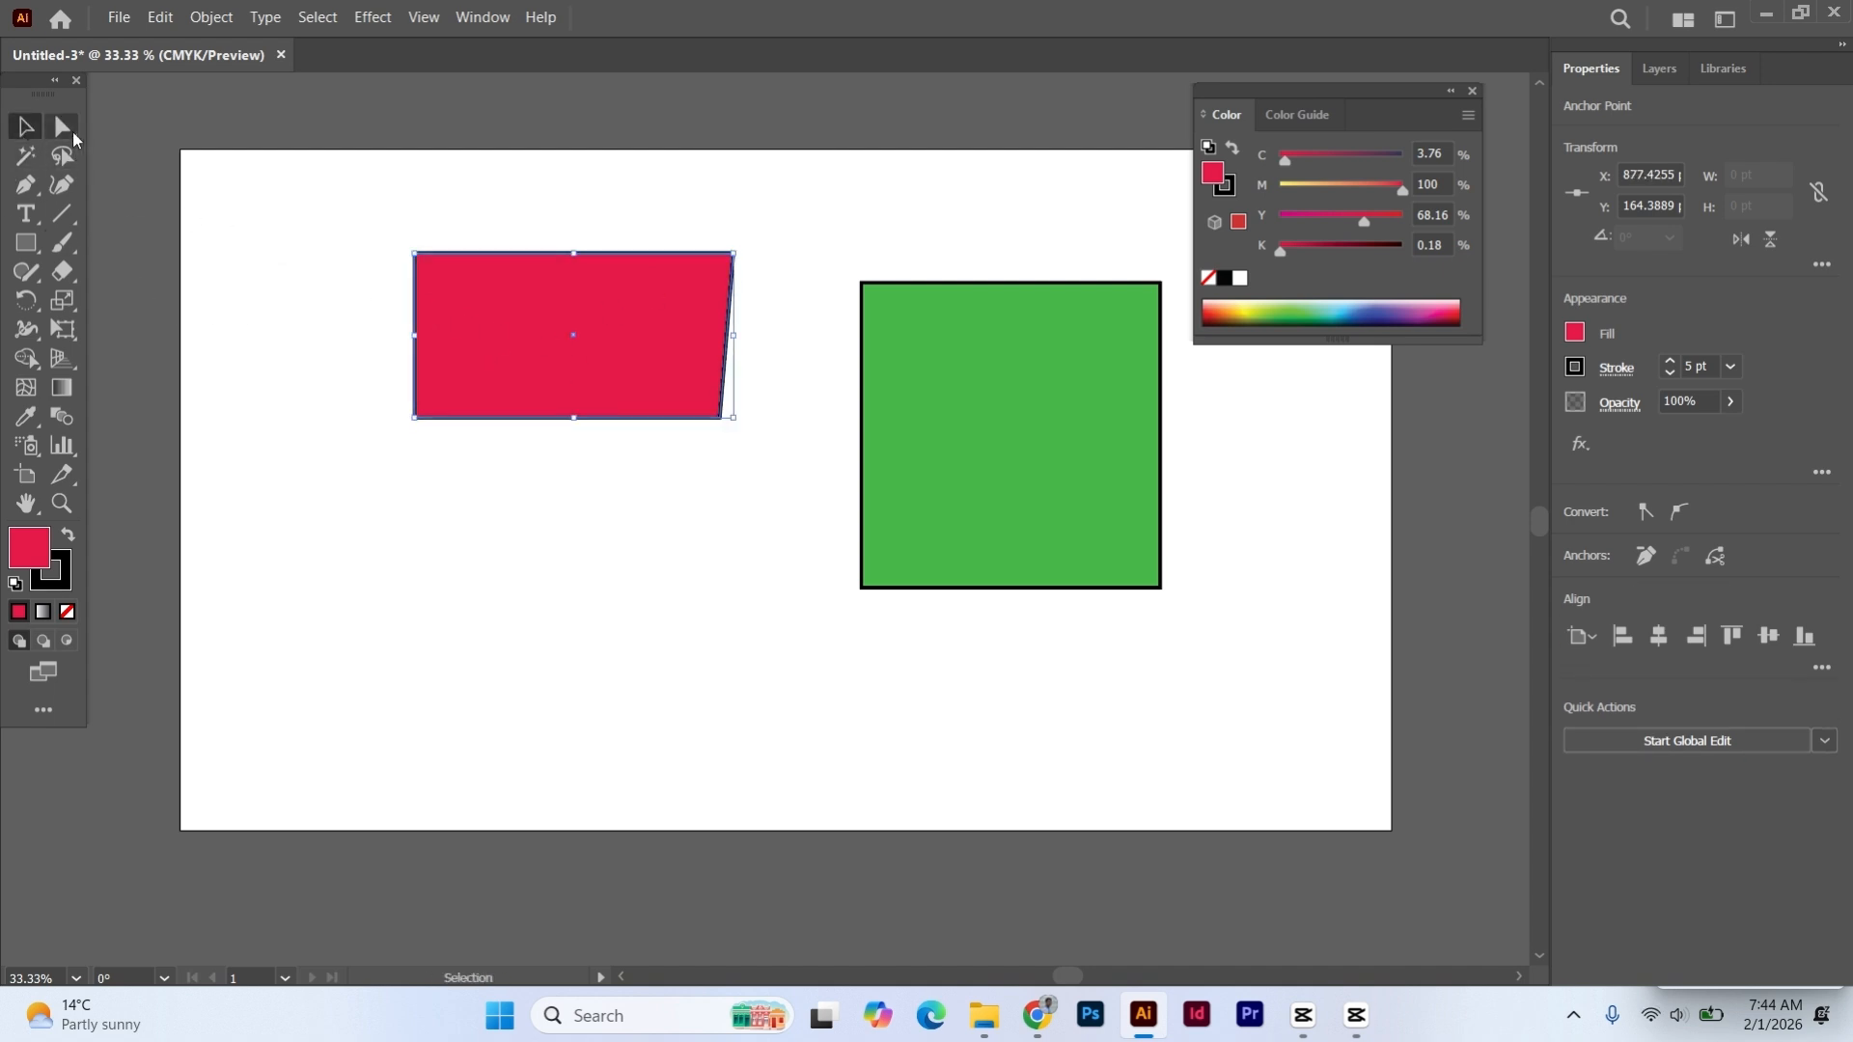
left_click(64, 128)
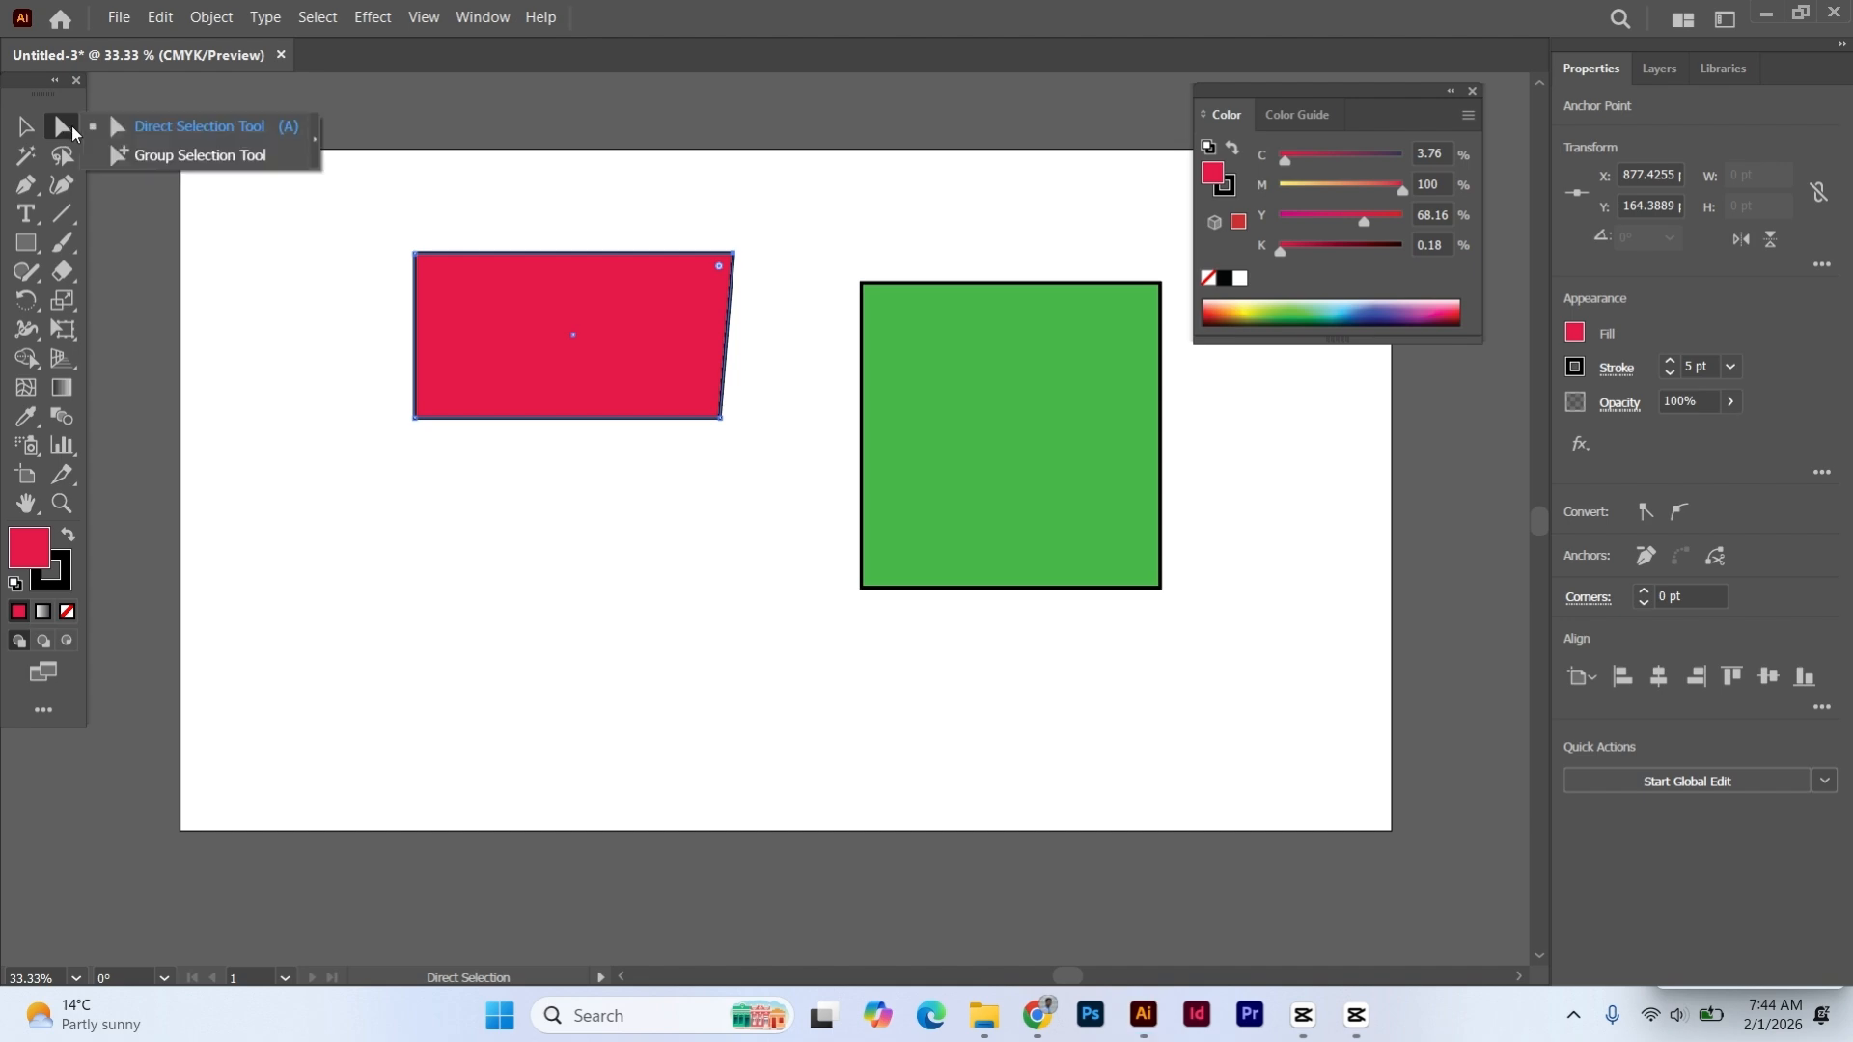
left_click(351, 289)
left_click(584, 335)
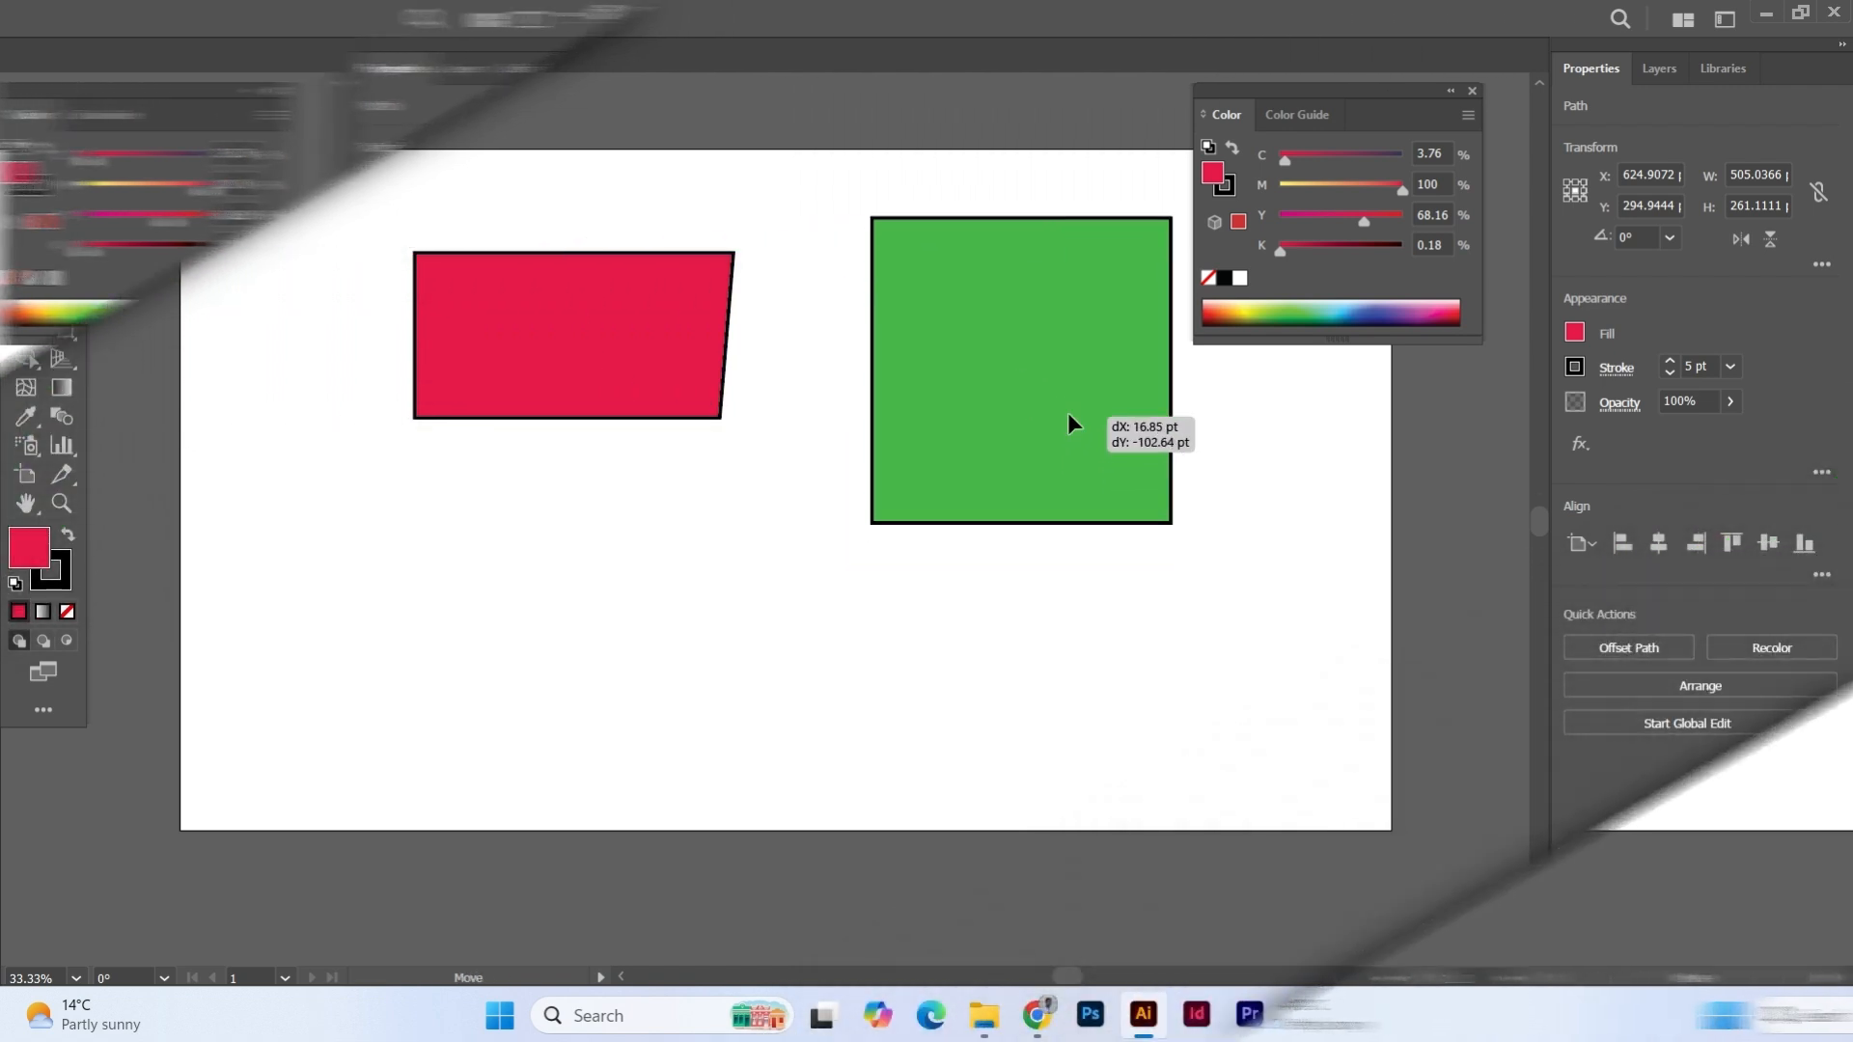
left_click_drag(711, 353, 676, 266)
- Delete the red and green shapes, including their leftover path segments, to clear the artboard
left_click_drag(550, 195, 938, 439)
key("Delete")
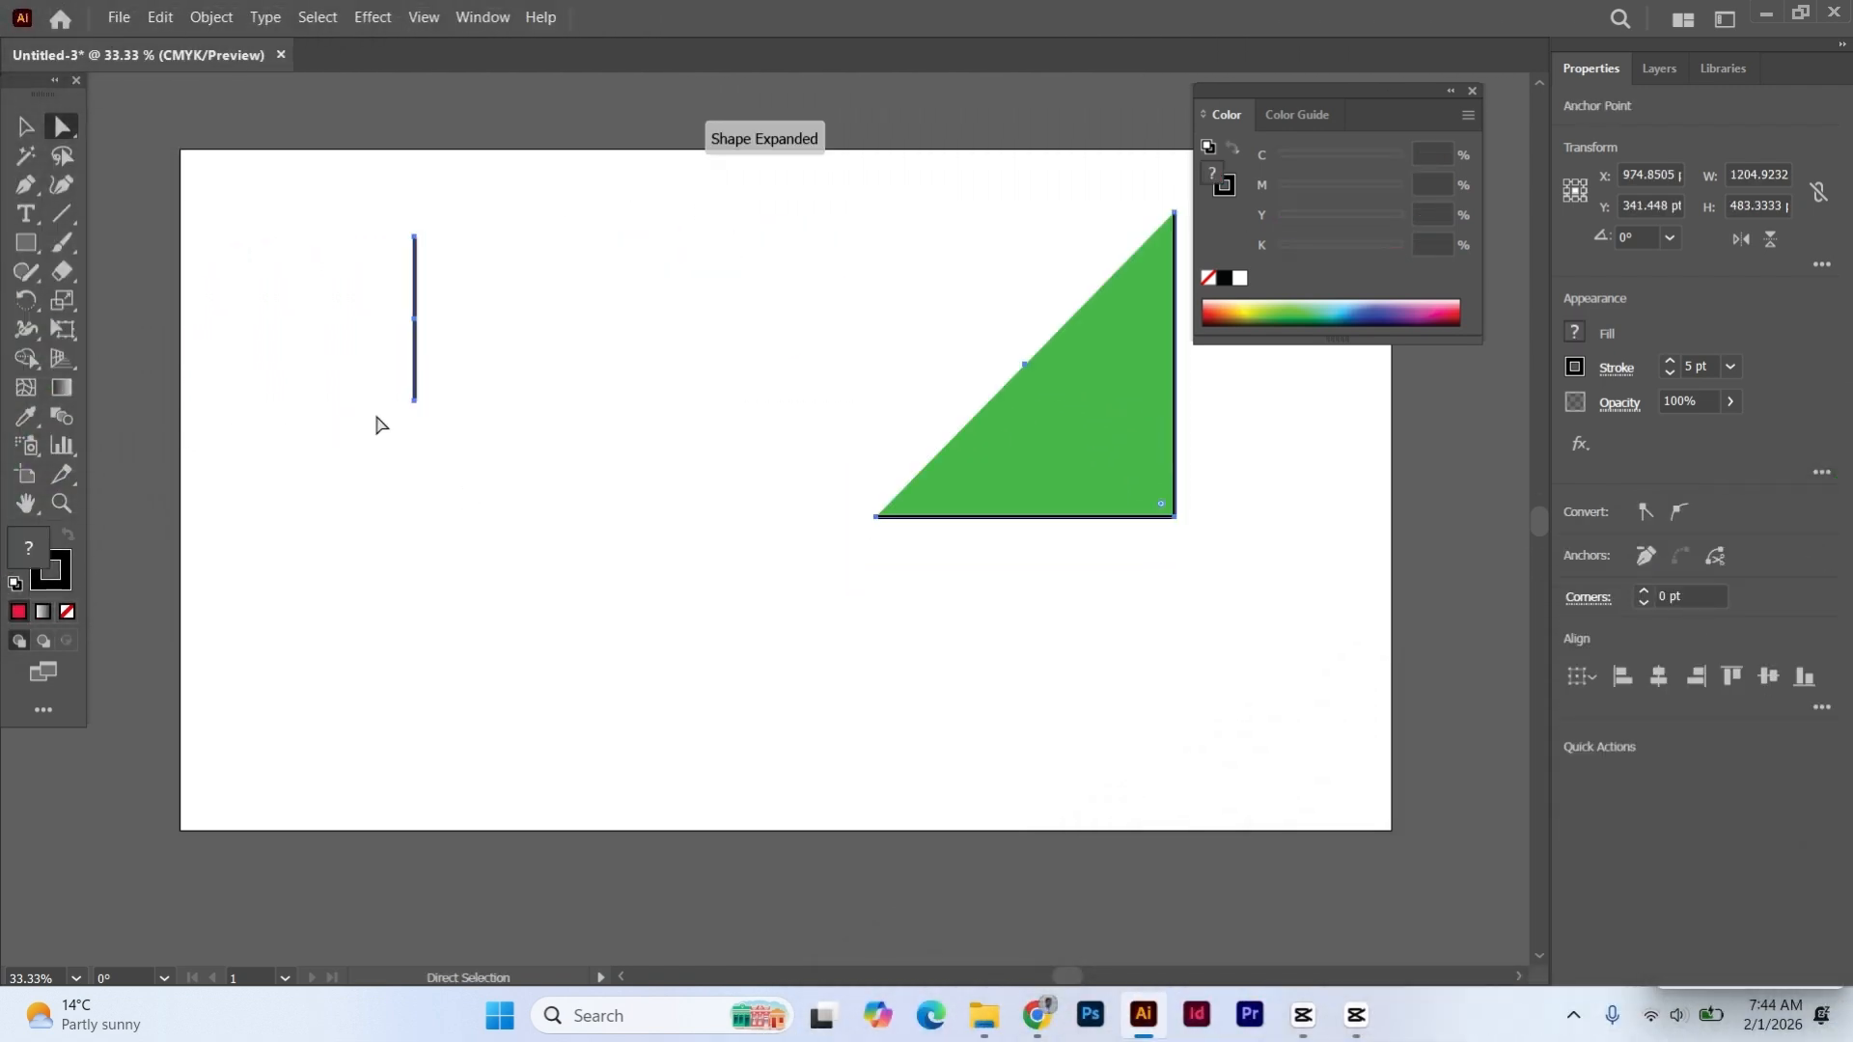
left_click_drag(315, 194, 1071, 651)
key("Delete")
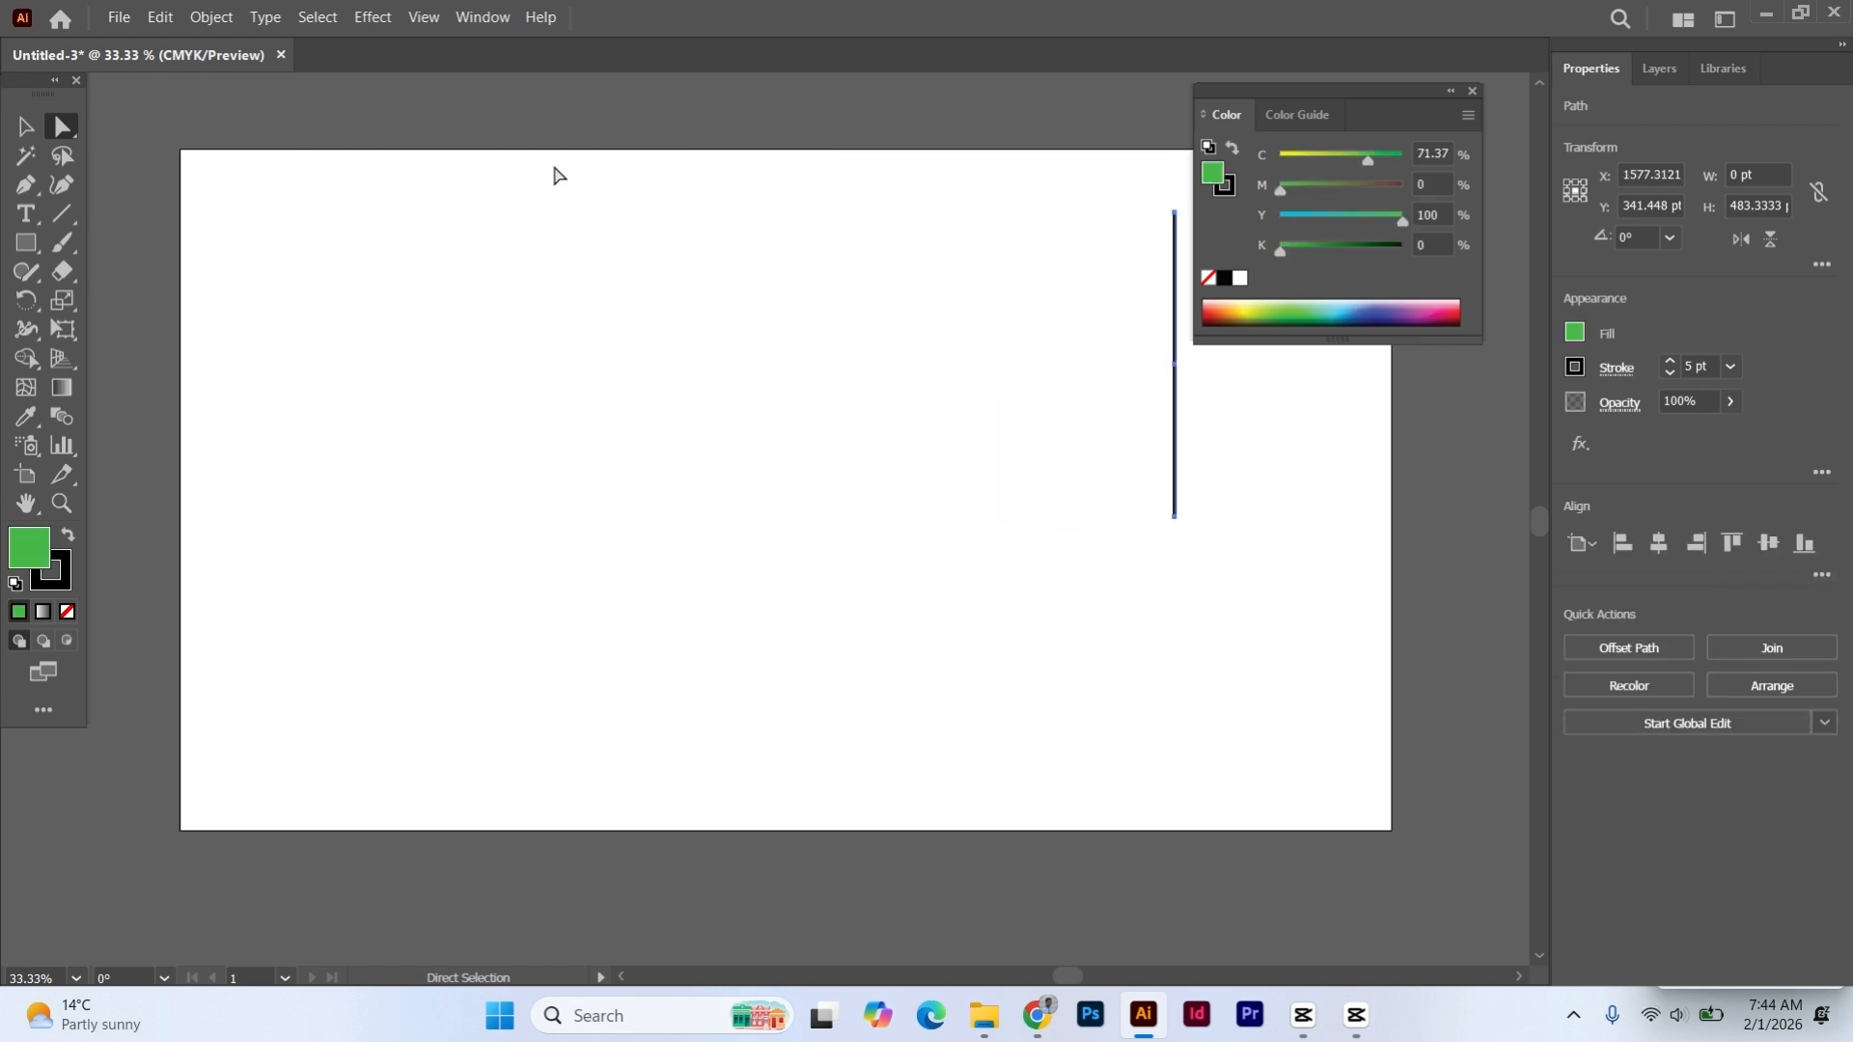
left_click(25, 125)
left_click_drag(965, 307, 1242, 535)
key("Delete")
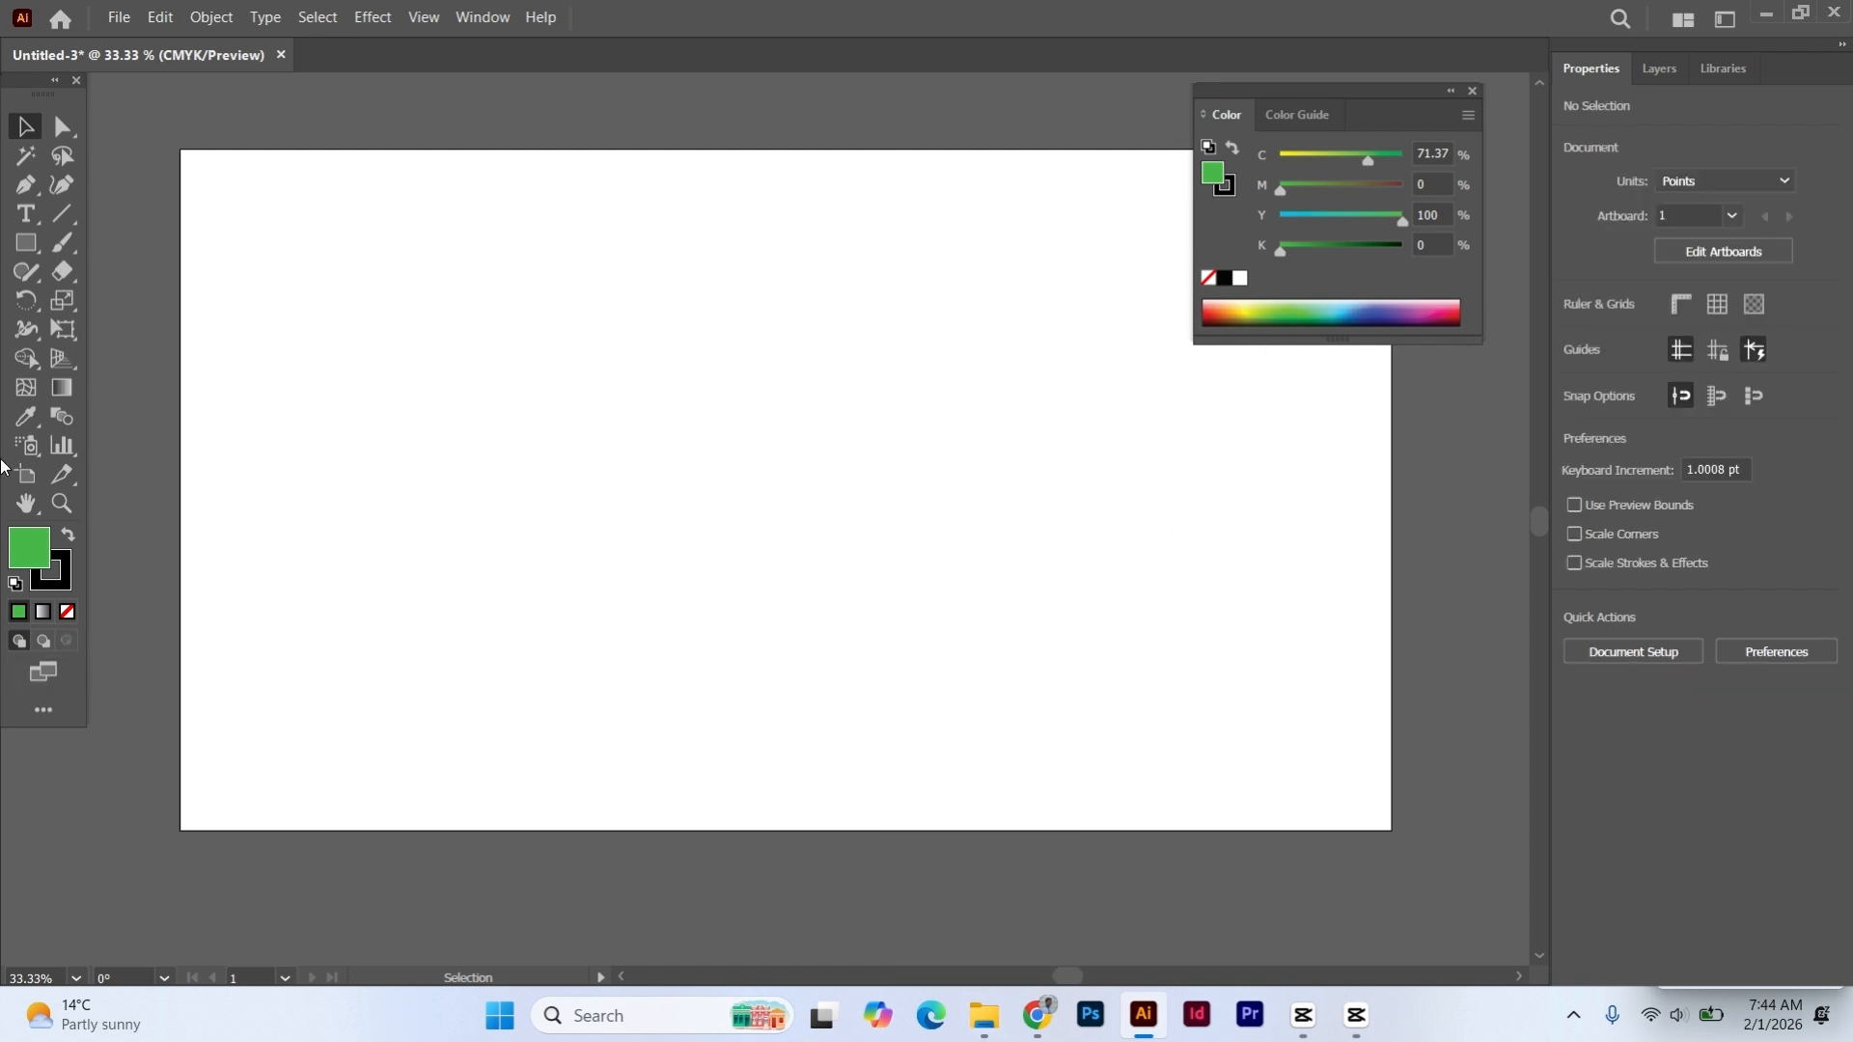
- Draw a green rectangle about 173 by 202 pt near the artboard's upper left and an ellipse about 288 by 270 pt beside it
left_click(26, 242)
left_click_drag(293, 257, 404, 385)
left_click(39, 250)
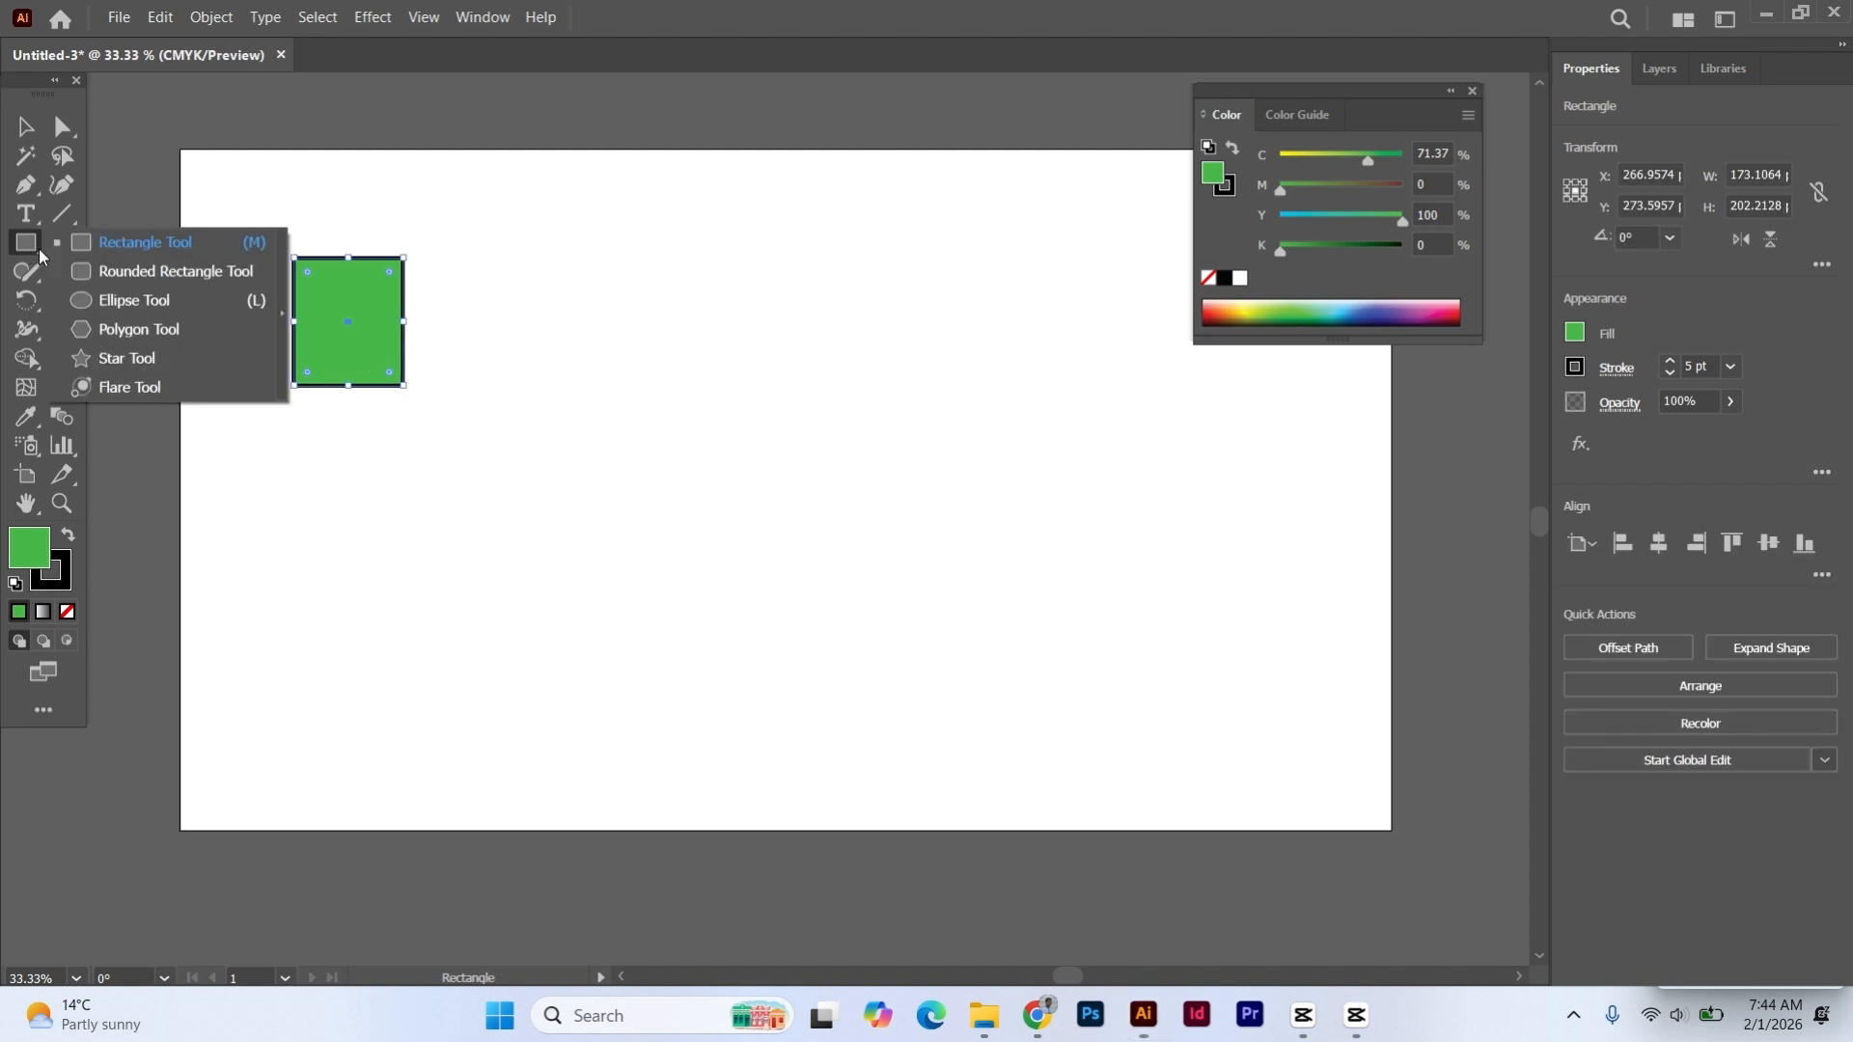
left_click(136, 299)
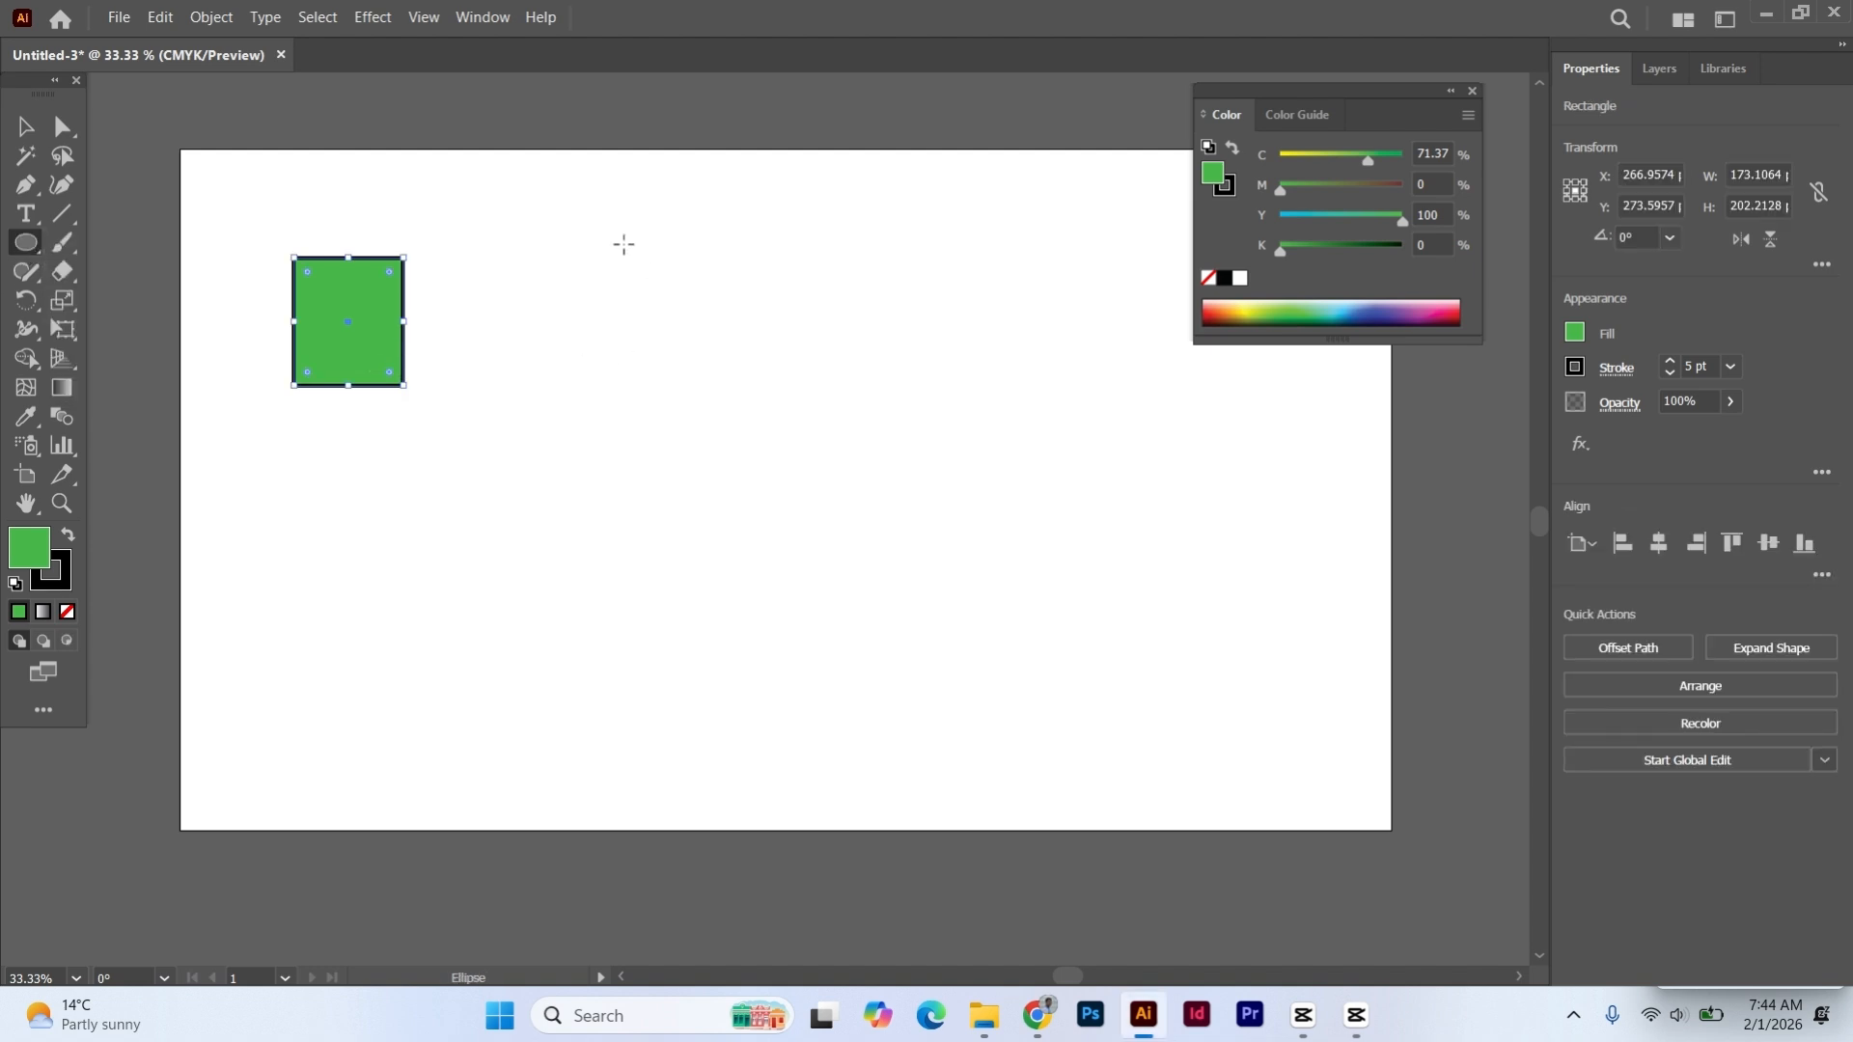
left_click_drag(550, 235, 731, 407)
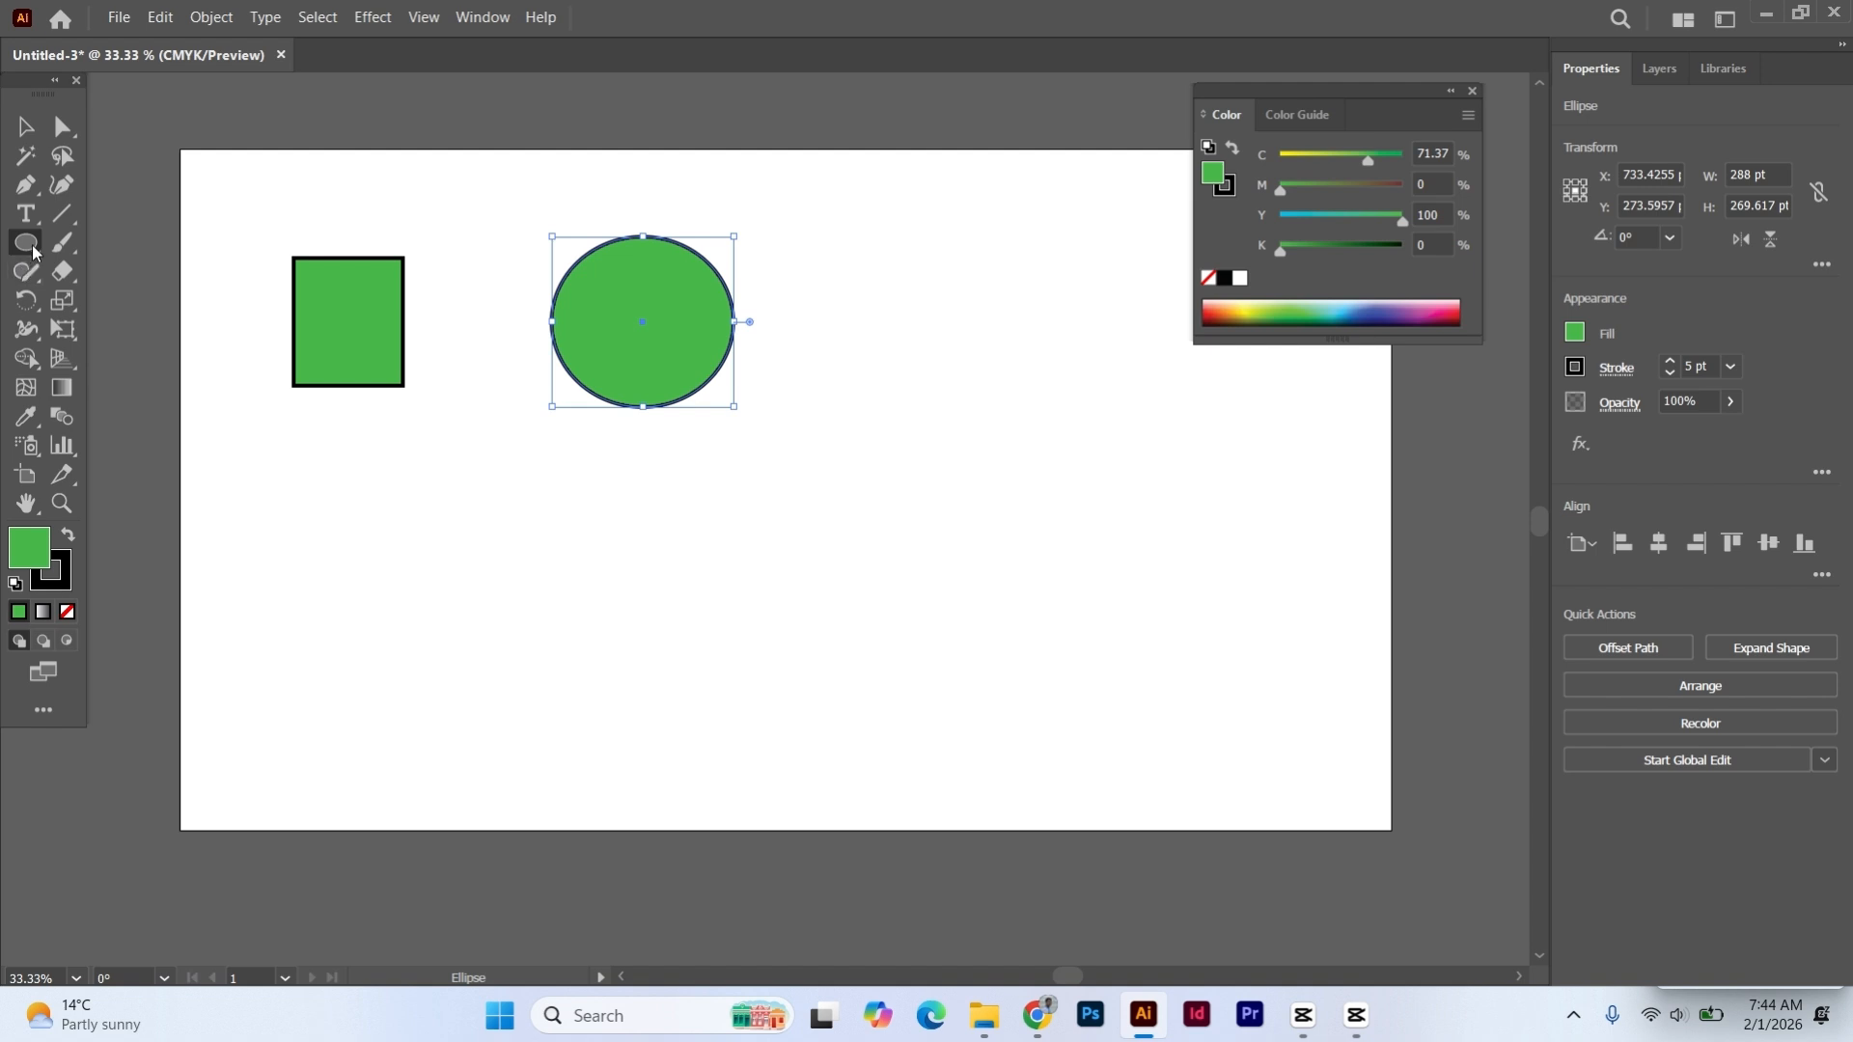
- Draw a tilted five-pointed star about 305 by 300 pt below the small green rectangle
left_click(34, 252)
left_click(145, 356)
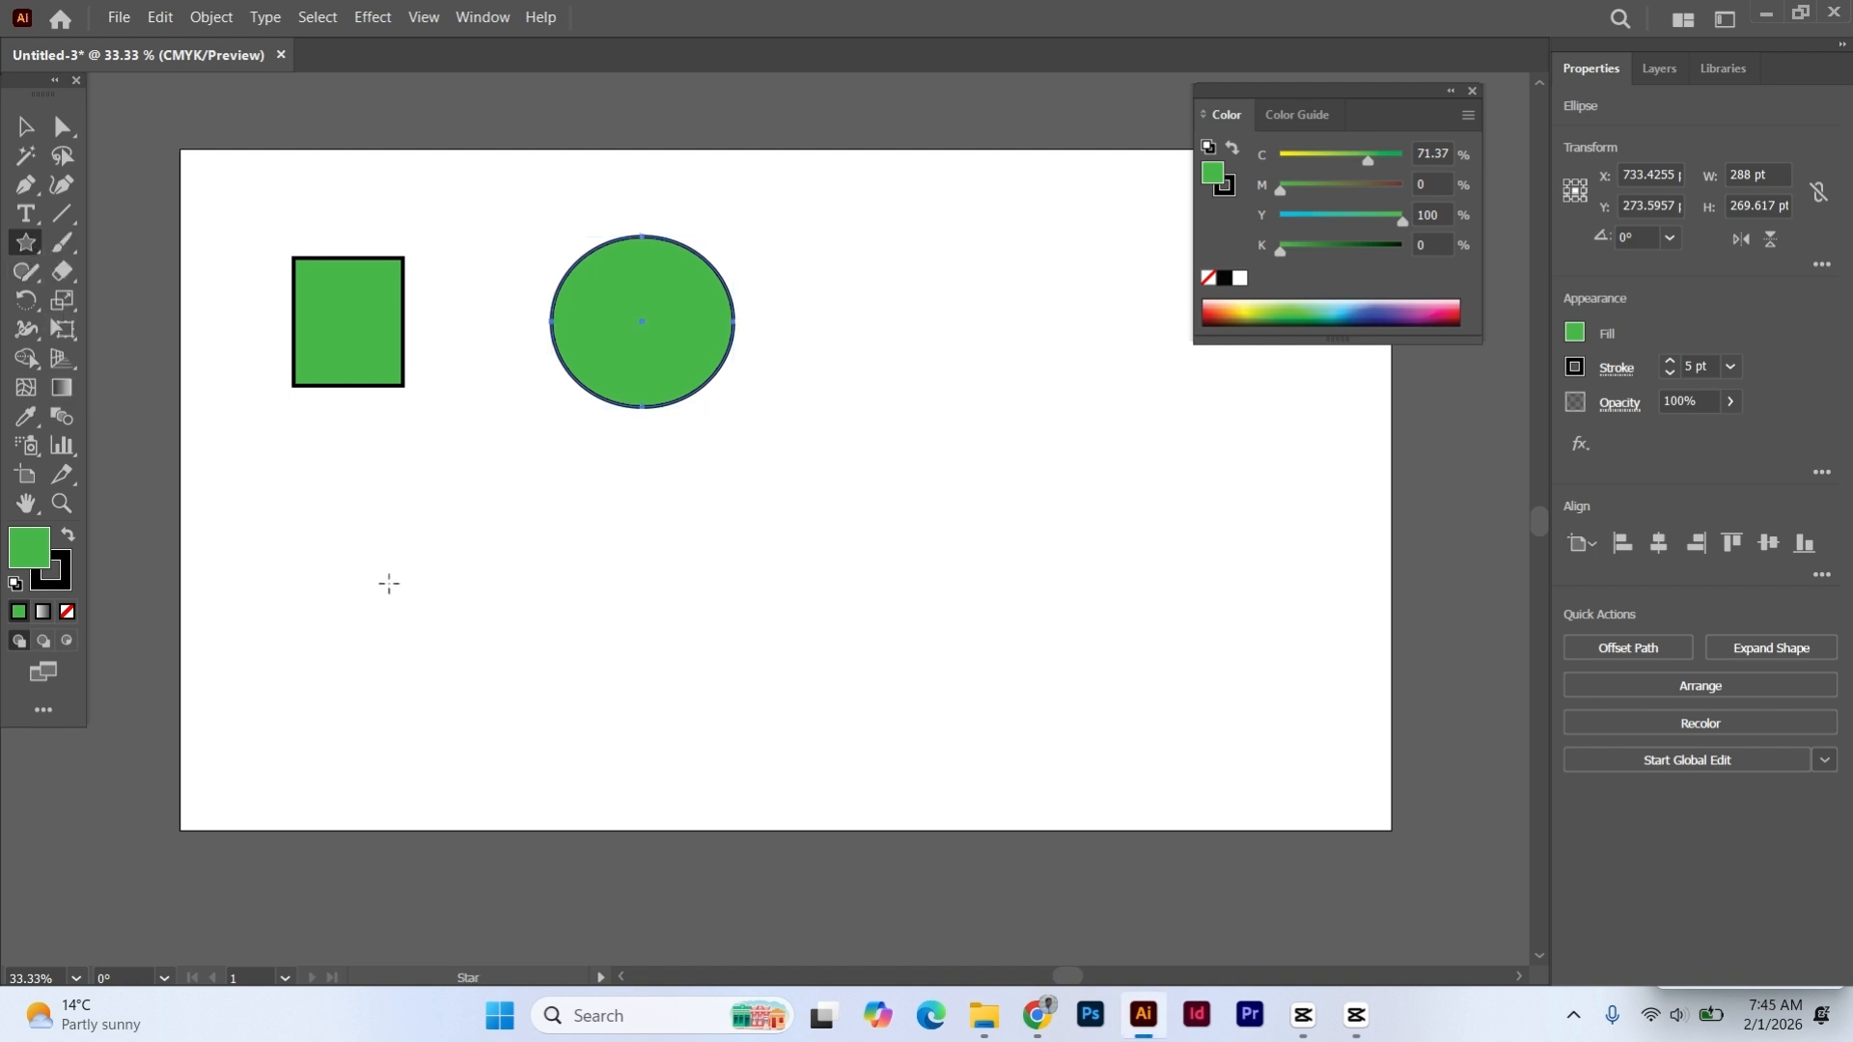
left_click_drag(384, 531, 476, 572)
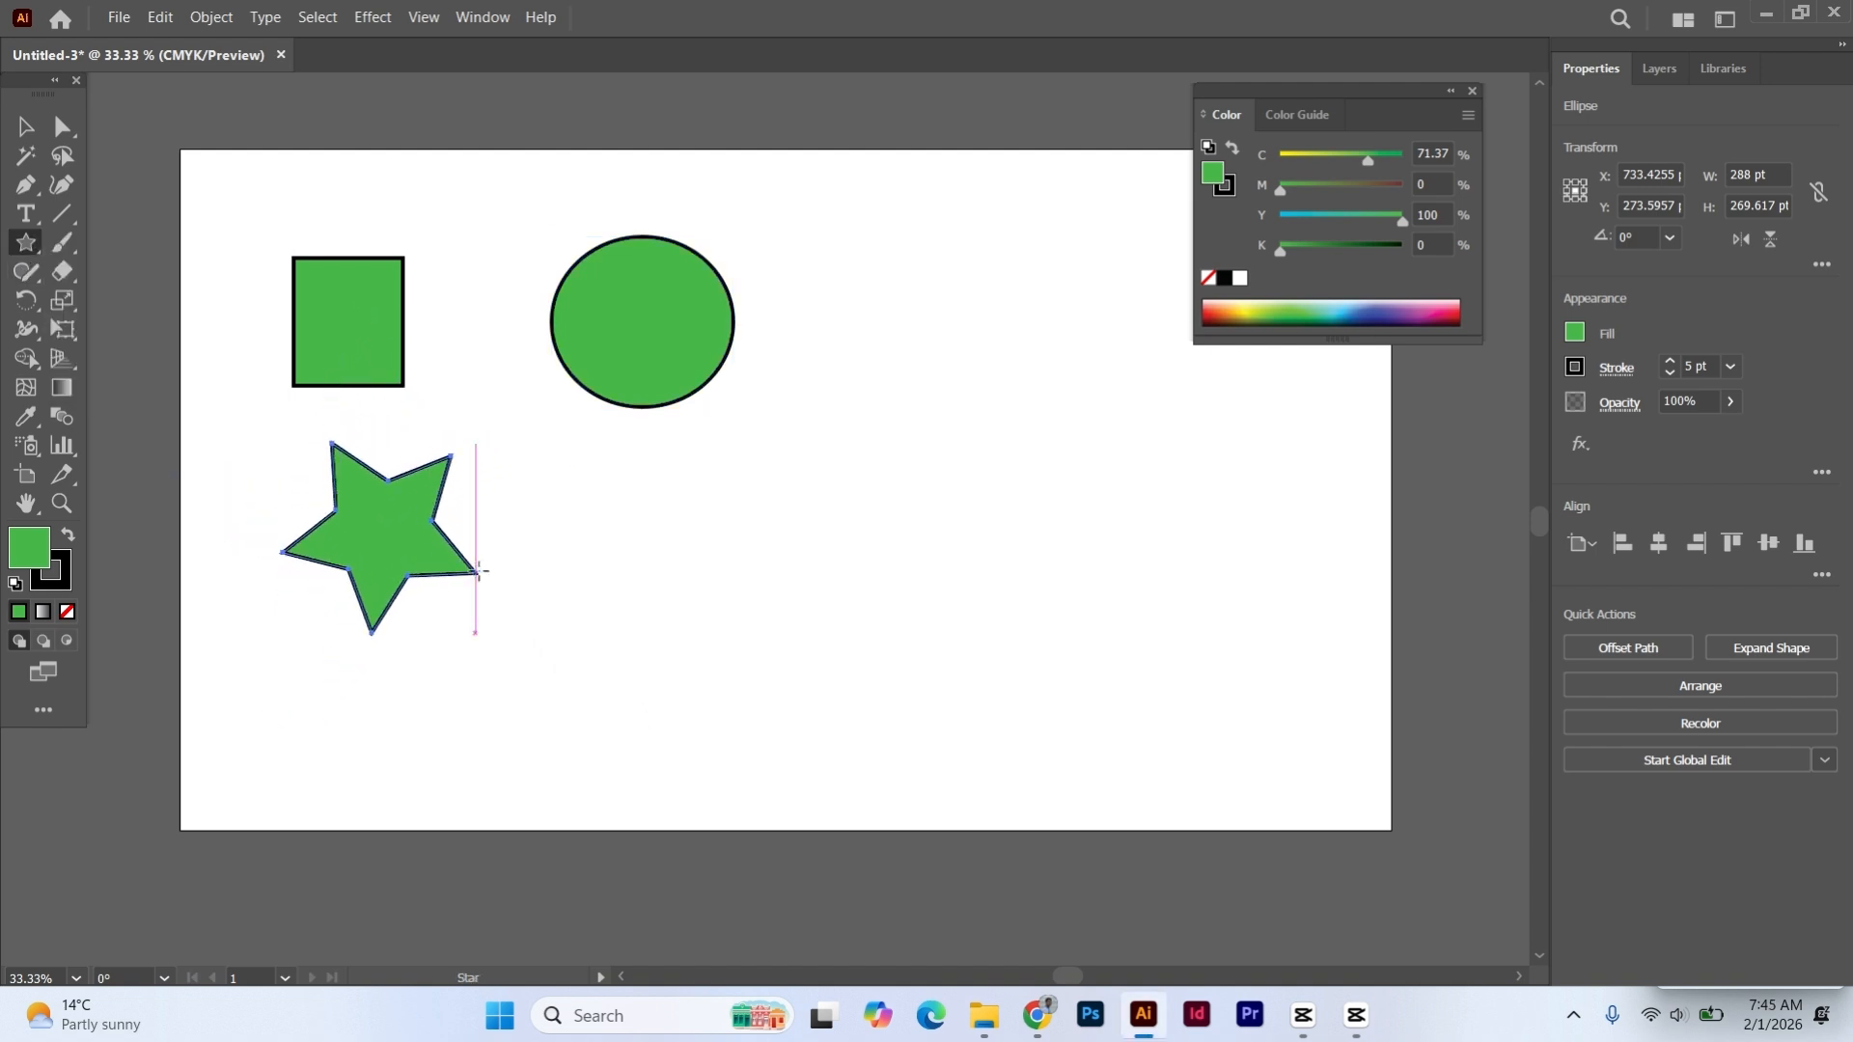
- Draw a wide rectangle below the ellipse and a tall rectangle about 291 by 386 pt to the ellipse's right
left_click(33, 249)
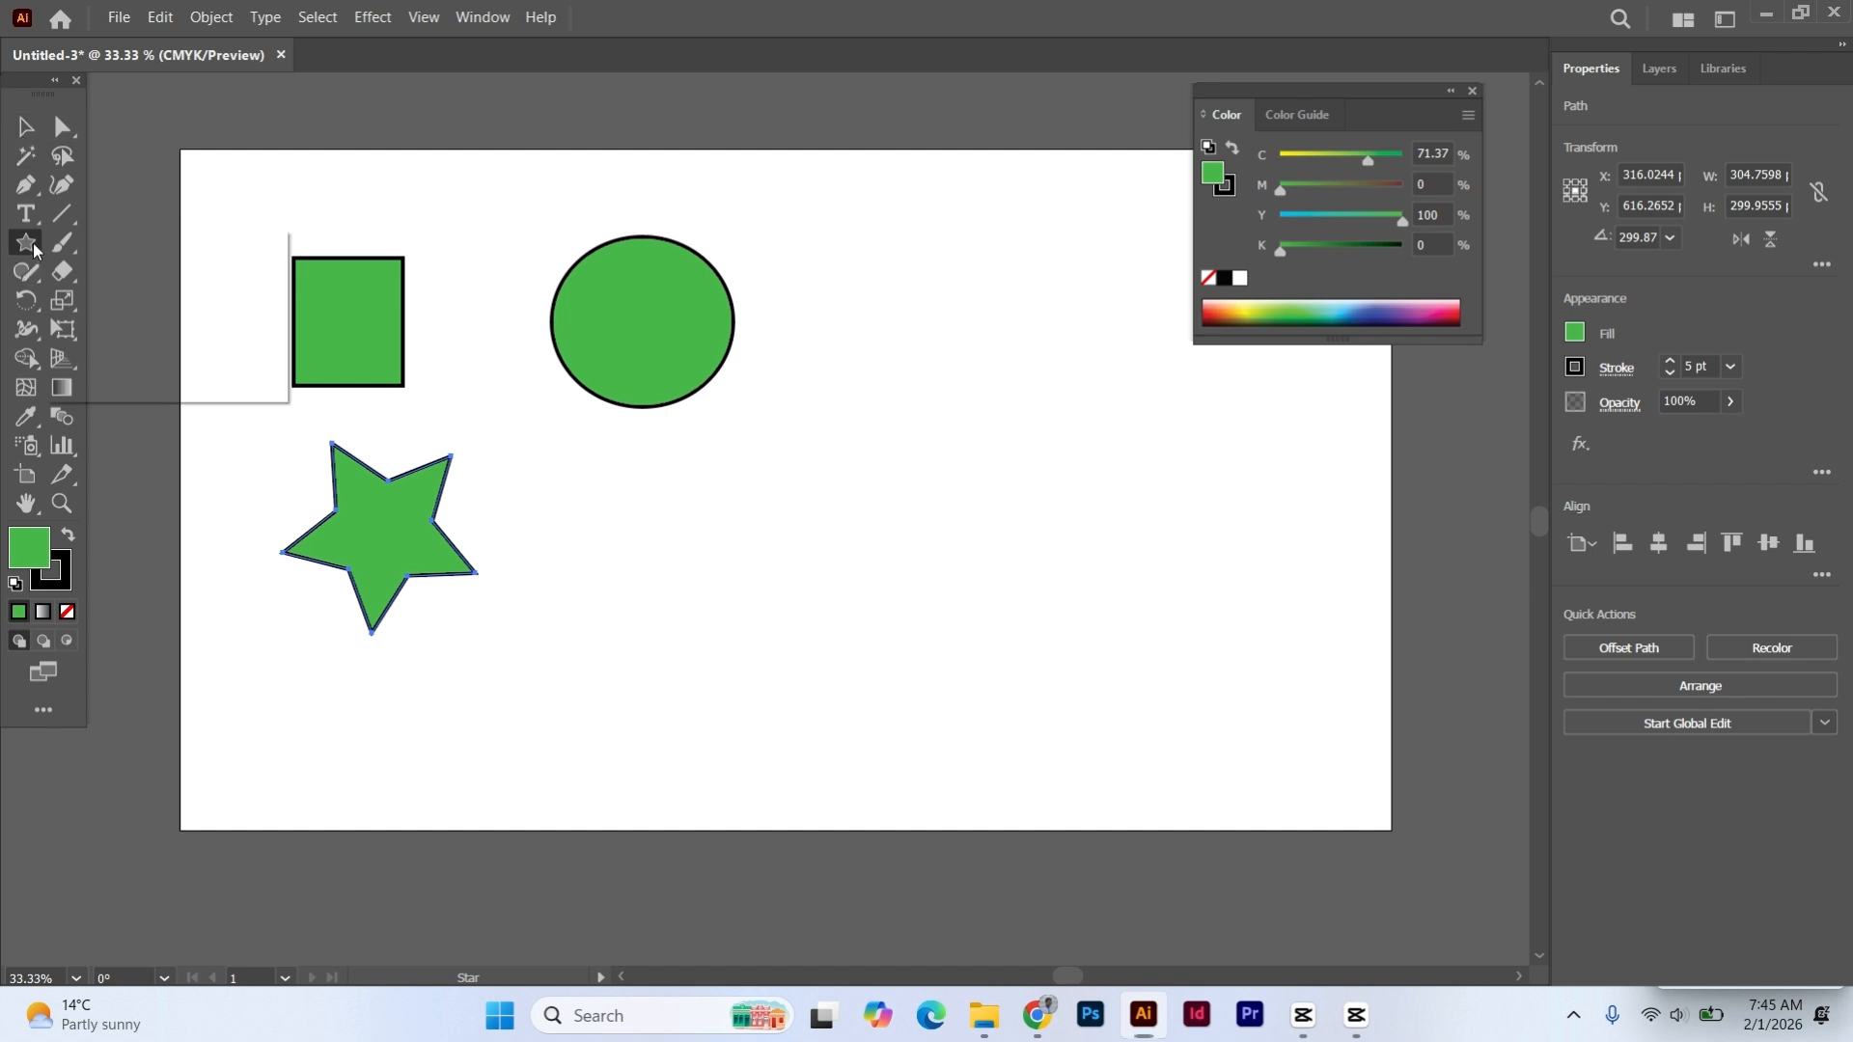
left_click(125, 243)
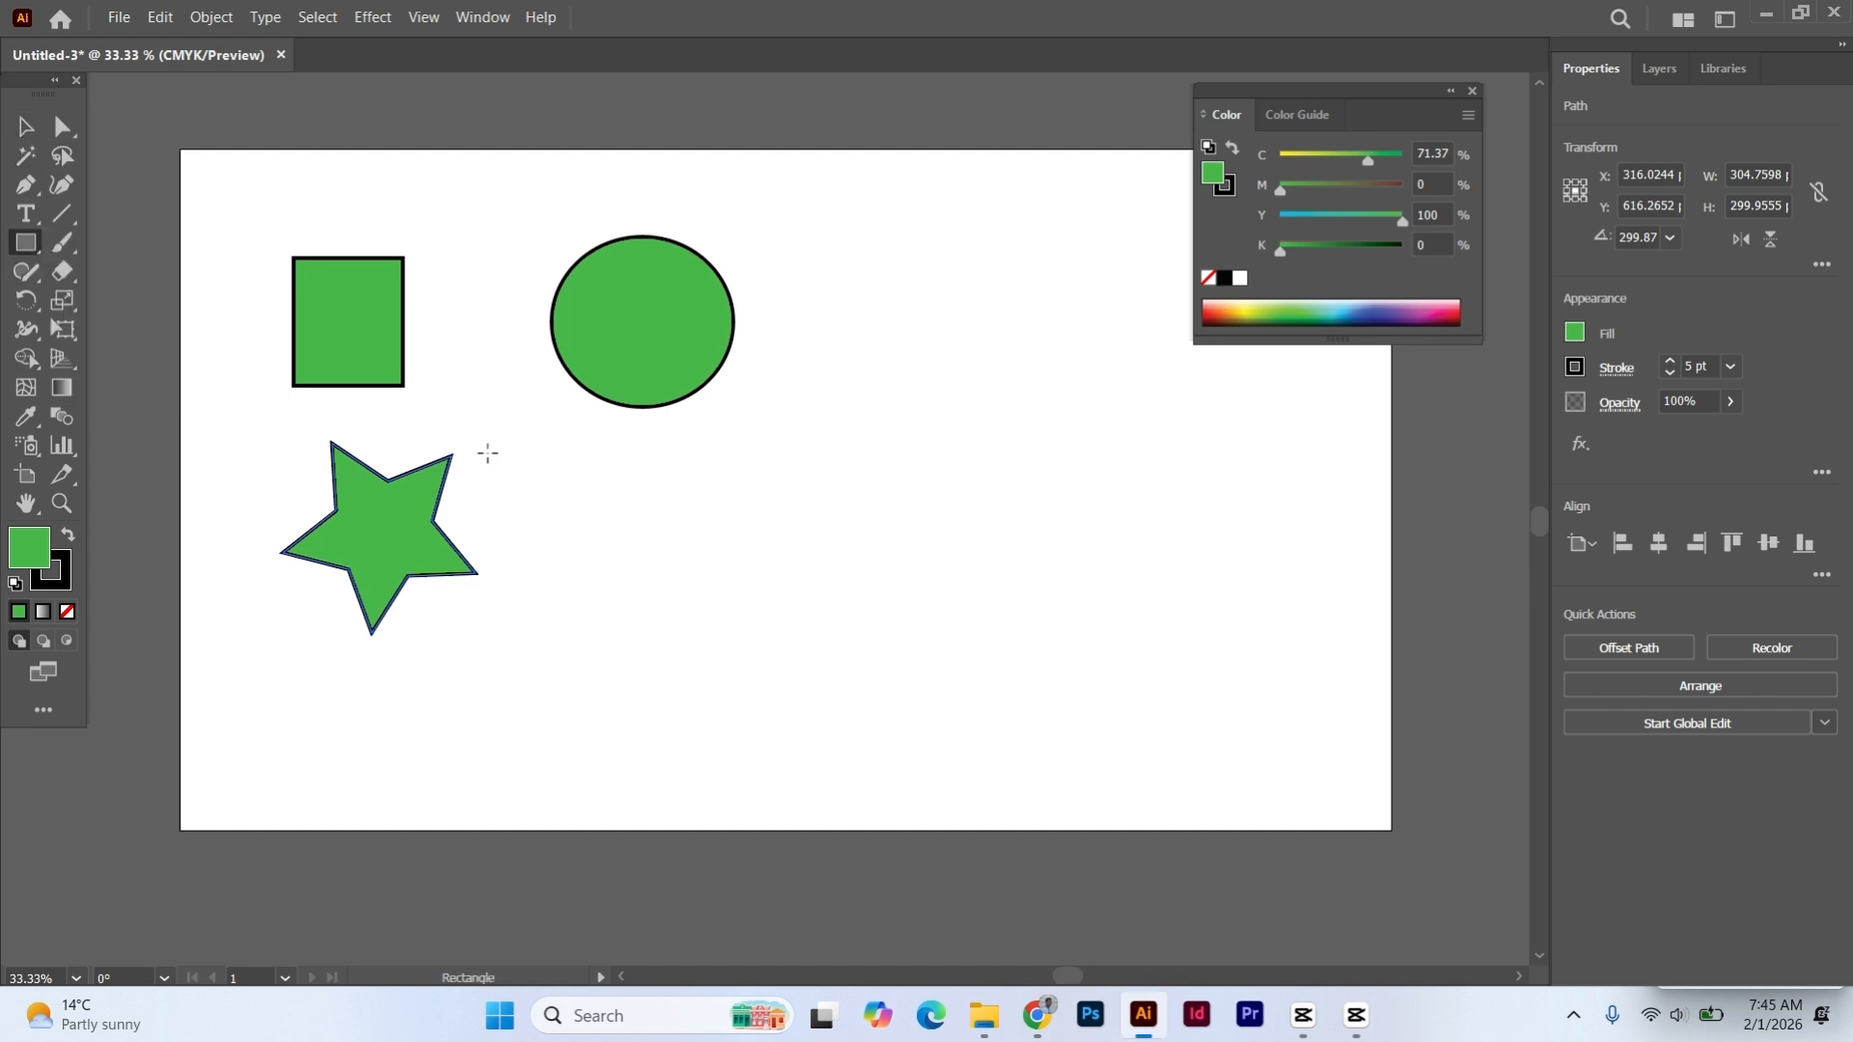
left_click_drag(609, 490, 849, 596)
left_click_drag(869, 275, 1053, 520)
- Fill the small rectangle dark red, about C 25, M 100, Y 60, K 13, and the ellipse blue, about C 85, M 71, Y 0, K 0
left_click(25, 126)
left_click(339, 331)
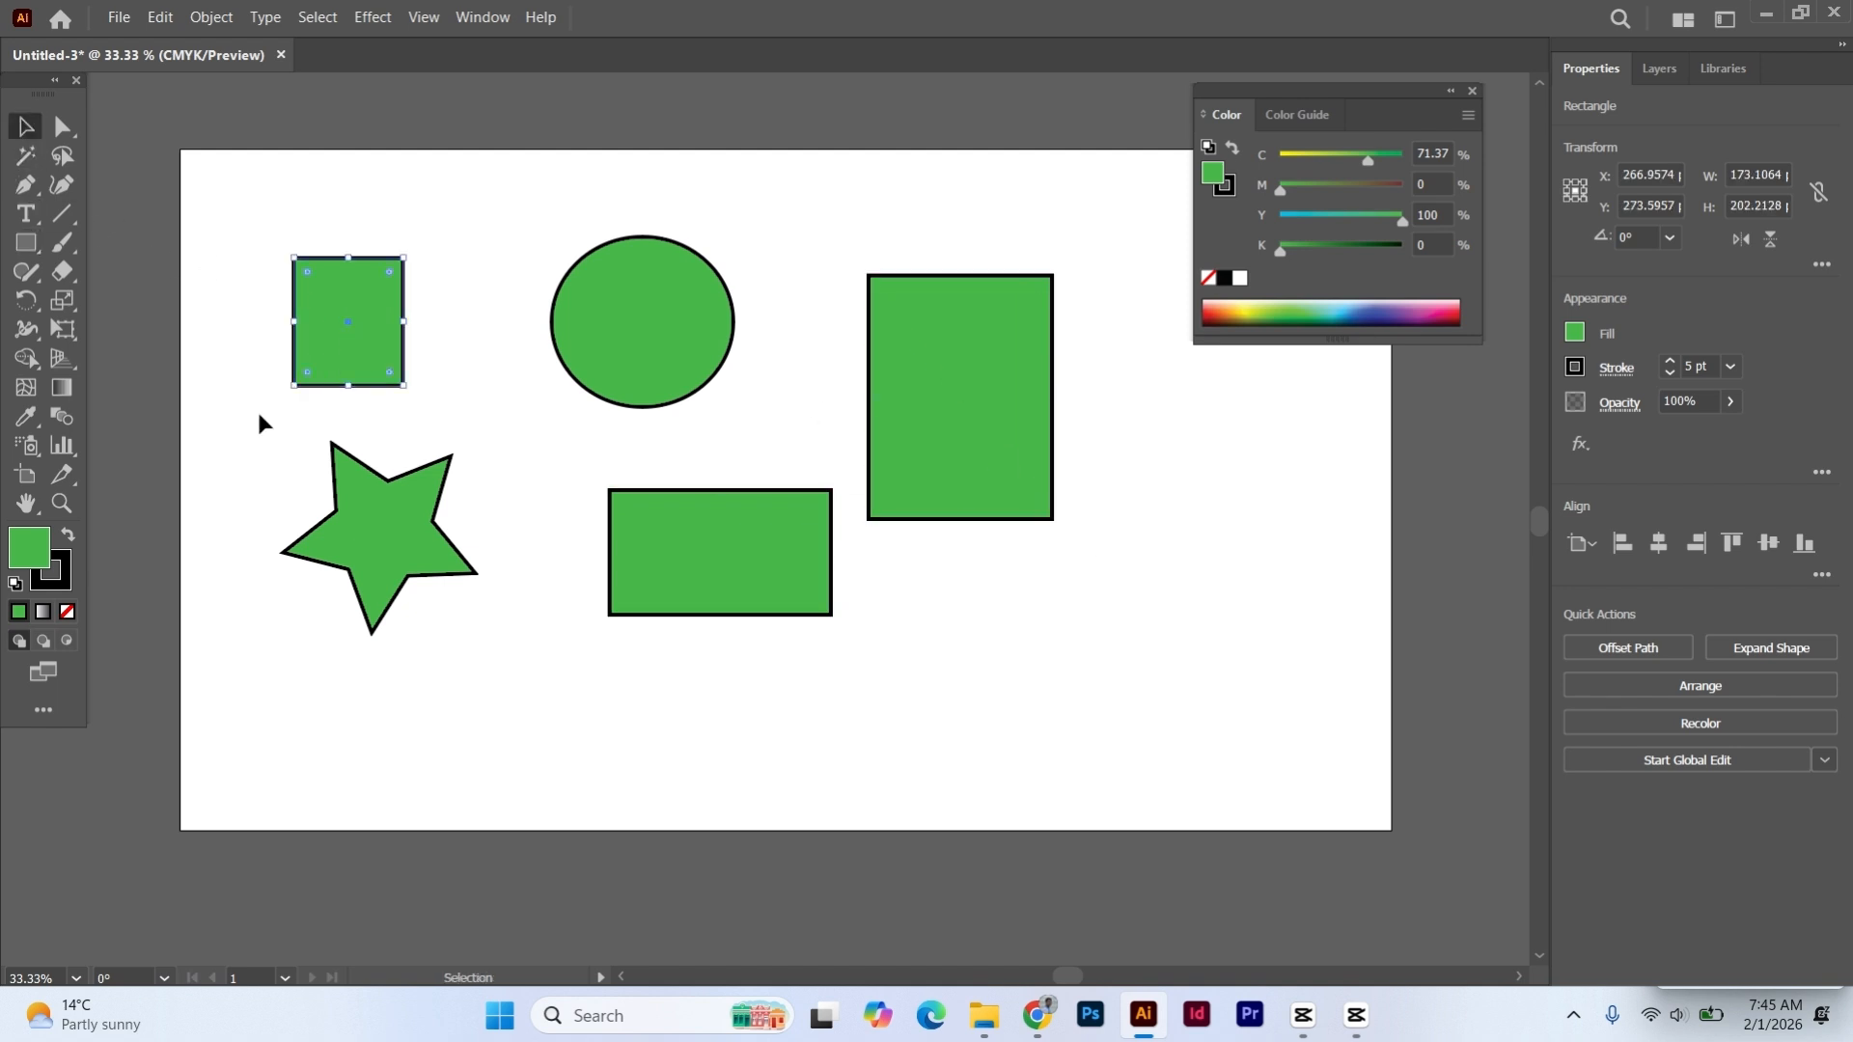
left_click(1447, 307)
left_click(666, 323)
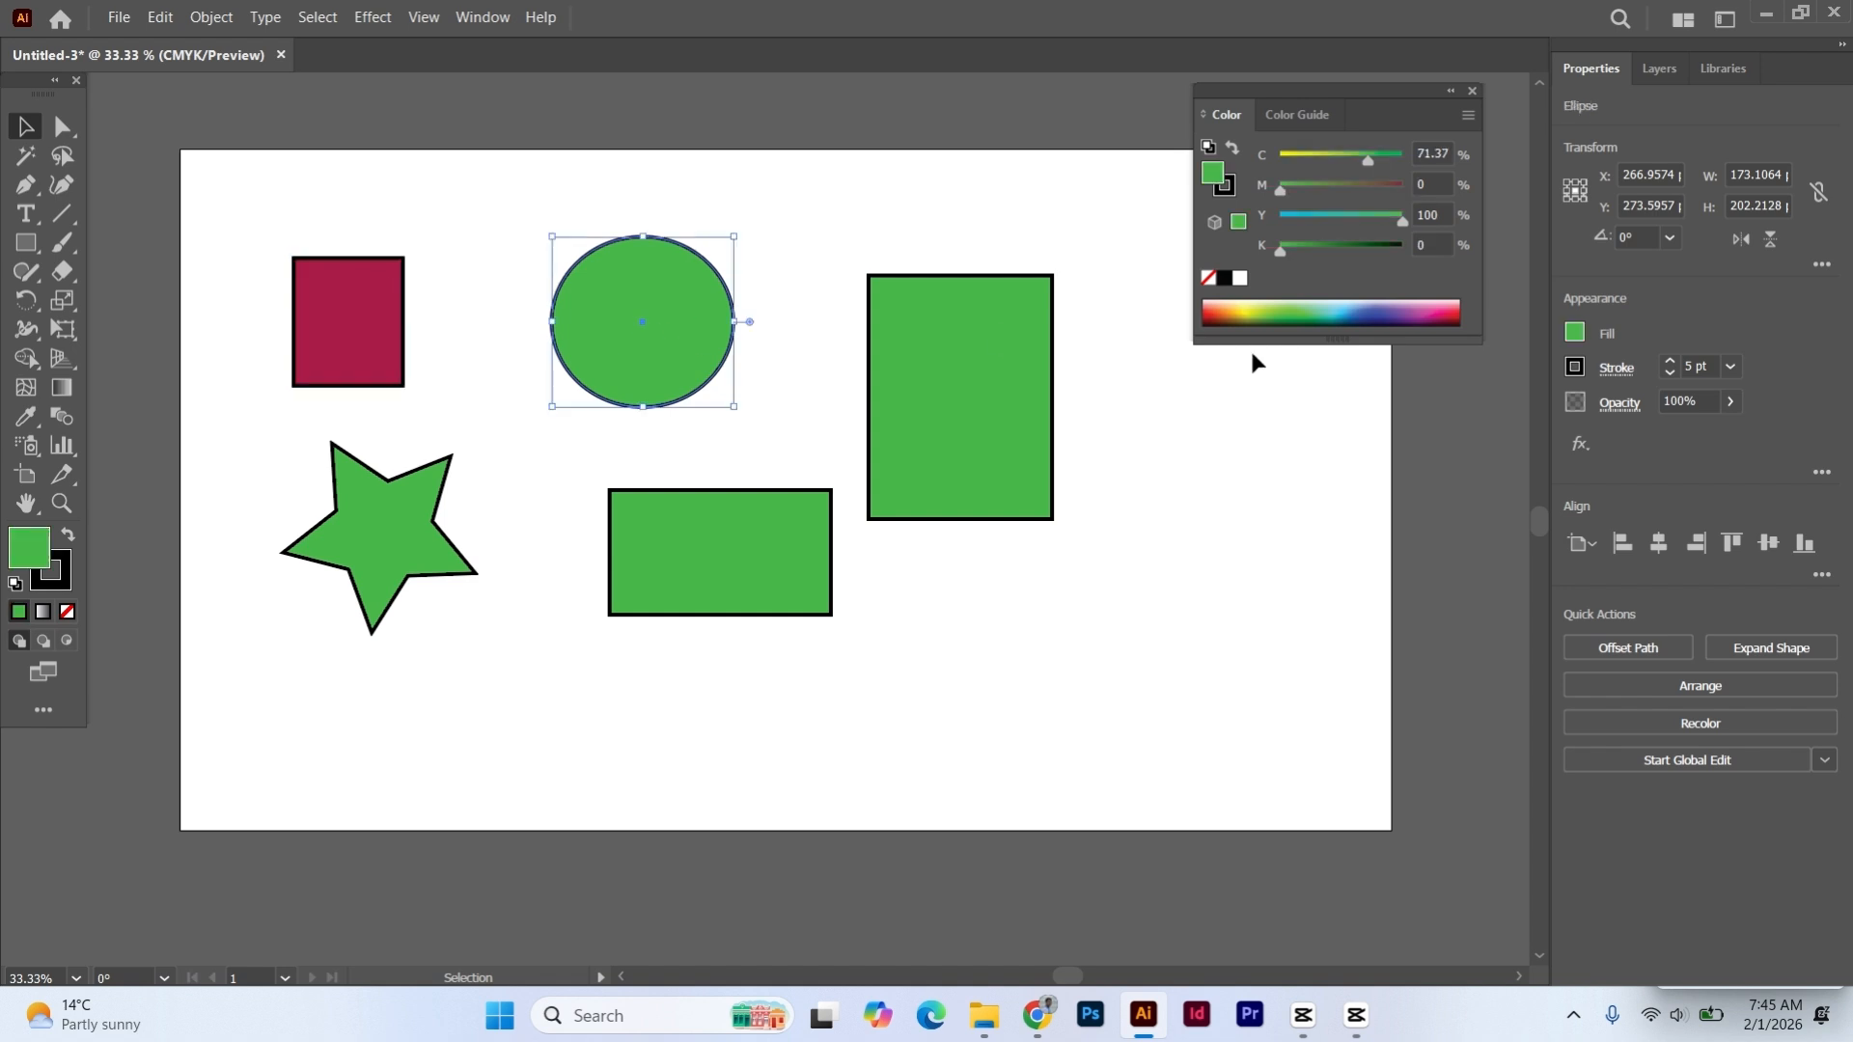
left_click(1369, 307)
- Fill the tall rectangle yellow, about C 16, M 0, Y 100, K 0, and the star teal, about C 84, M 35, Y 22, K 1; deselect
left_click(861, 373)
left_click(946, 384)
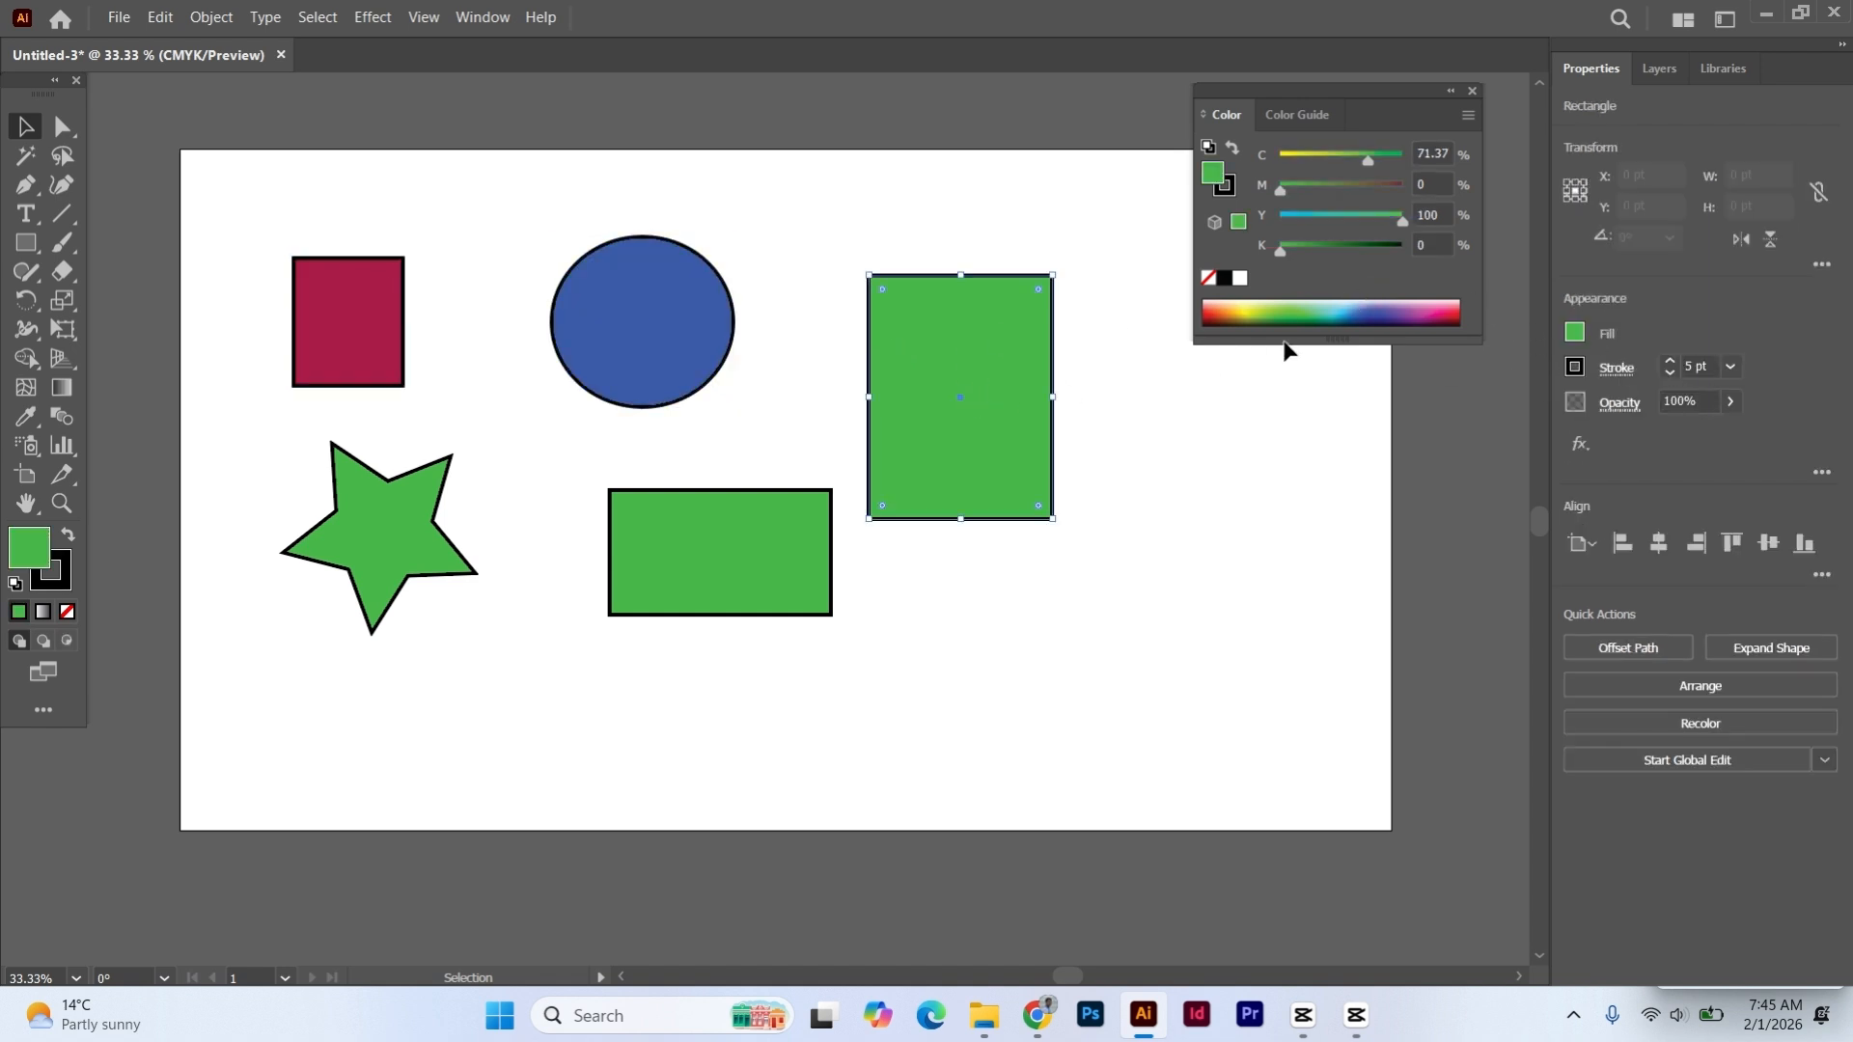
left_click(1249, 311)
left_click(442, 514)
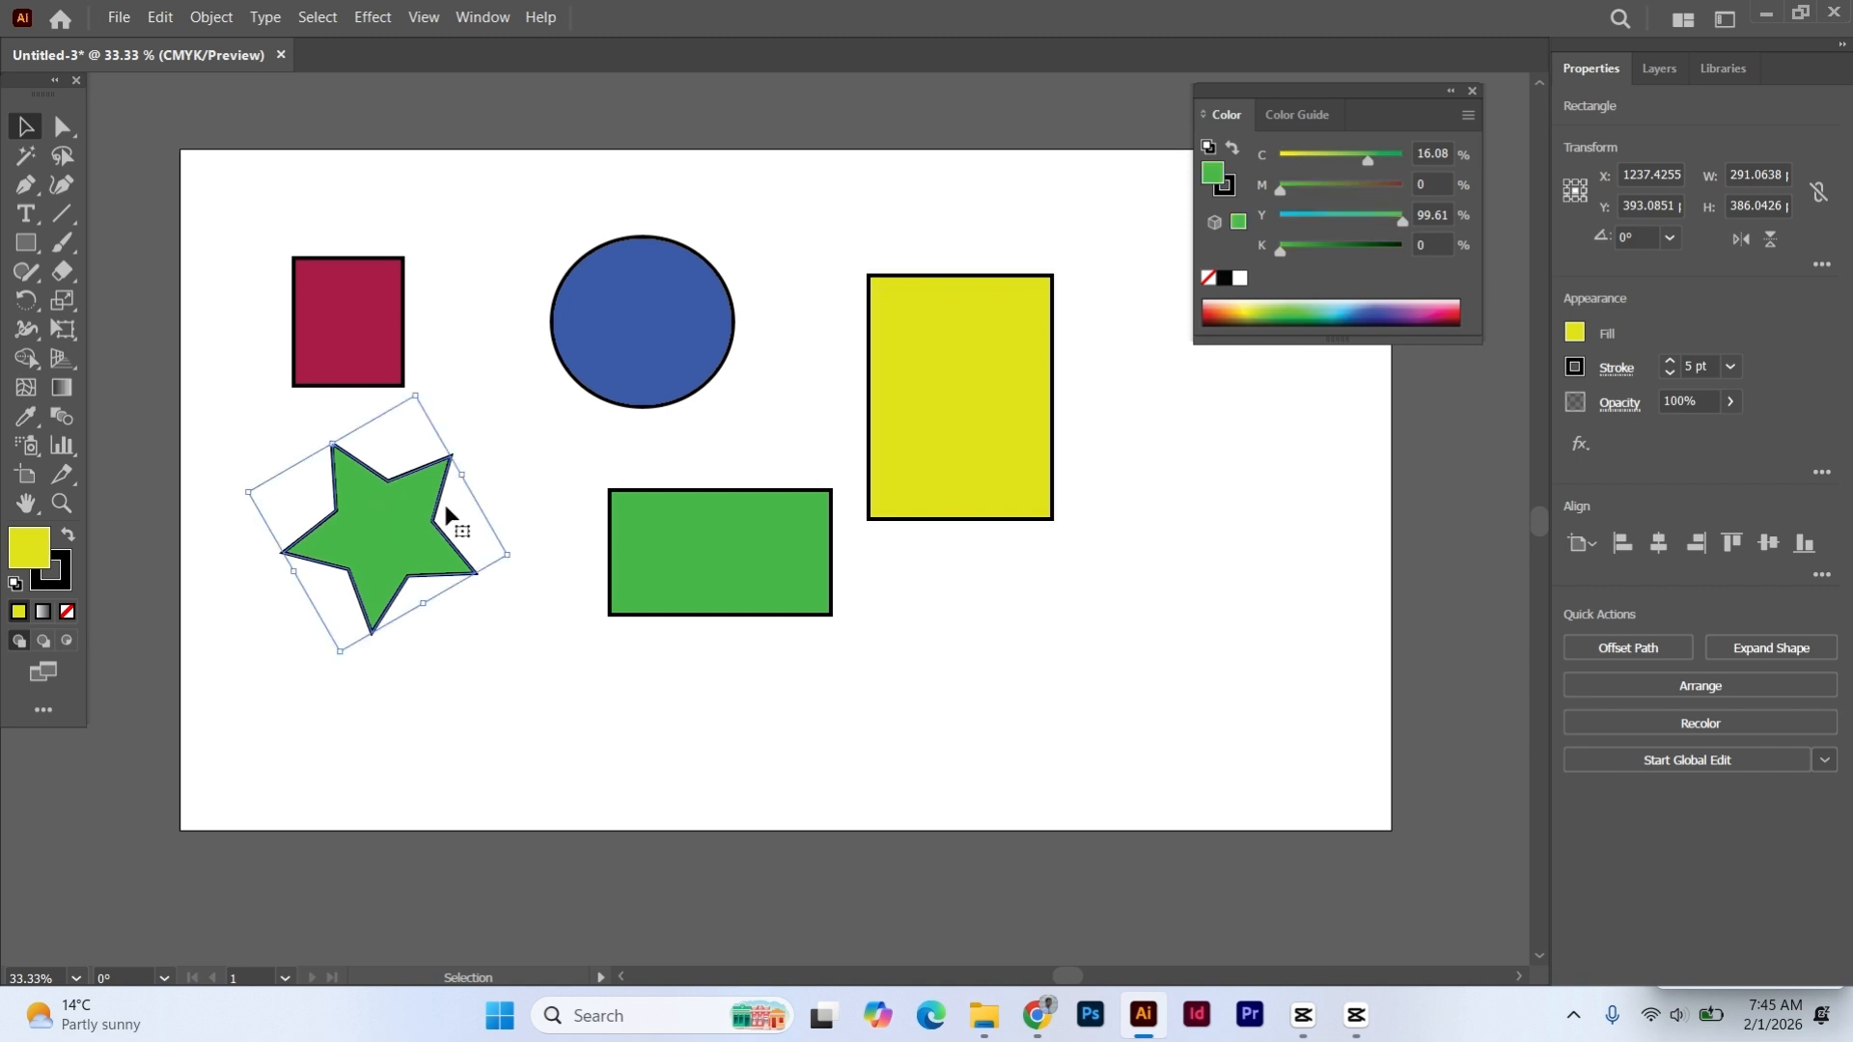
left_click(1350, 301)
left_click(878, 225)
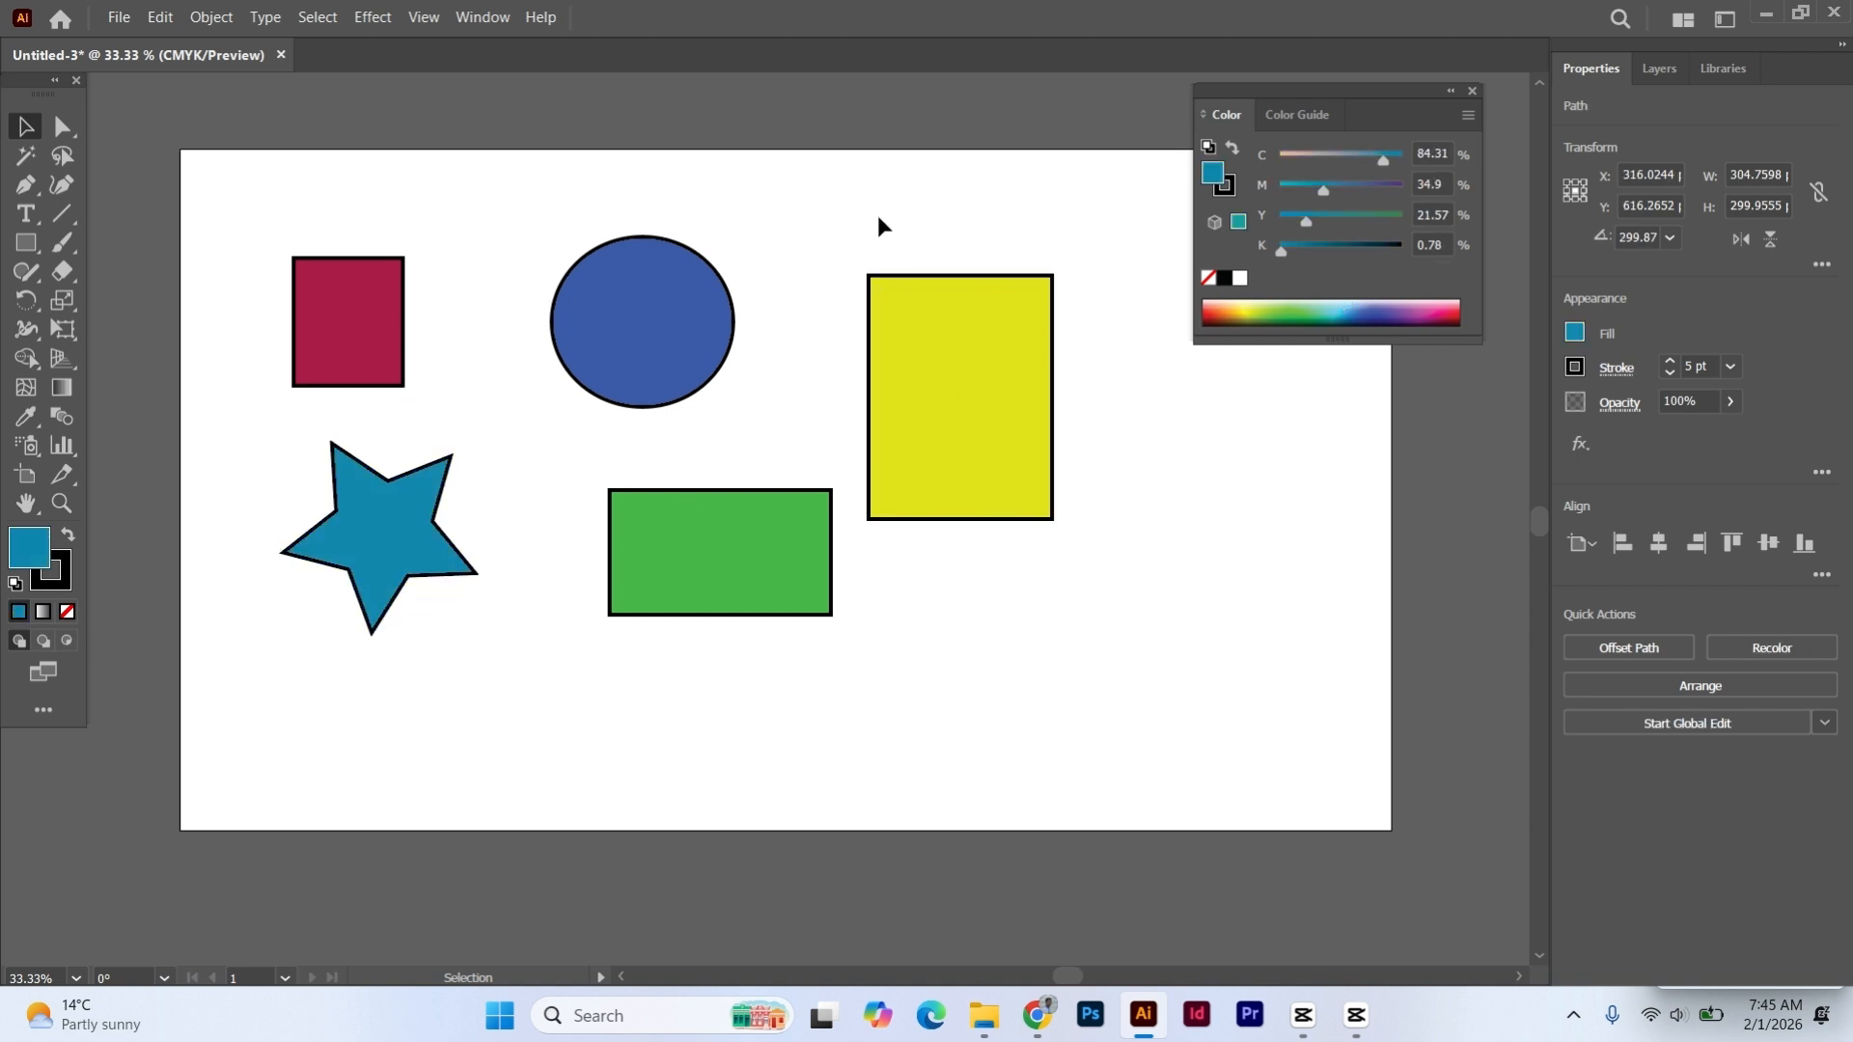
- Show the Direct Selection tool variants, return to the Selection Tool, select all five shapes together and deselect them
left_click(60, 128)
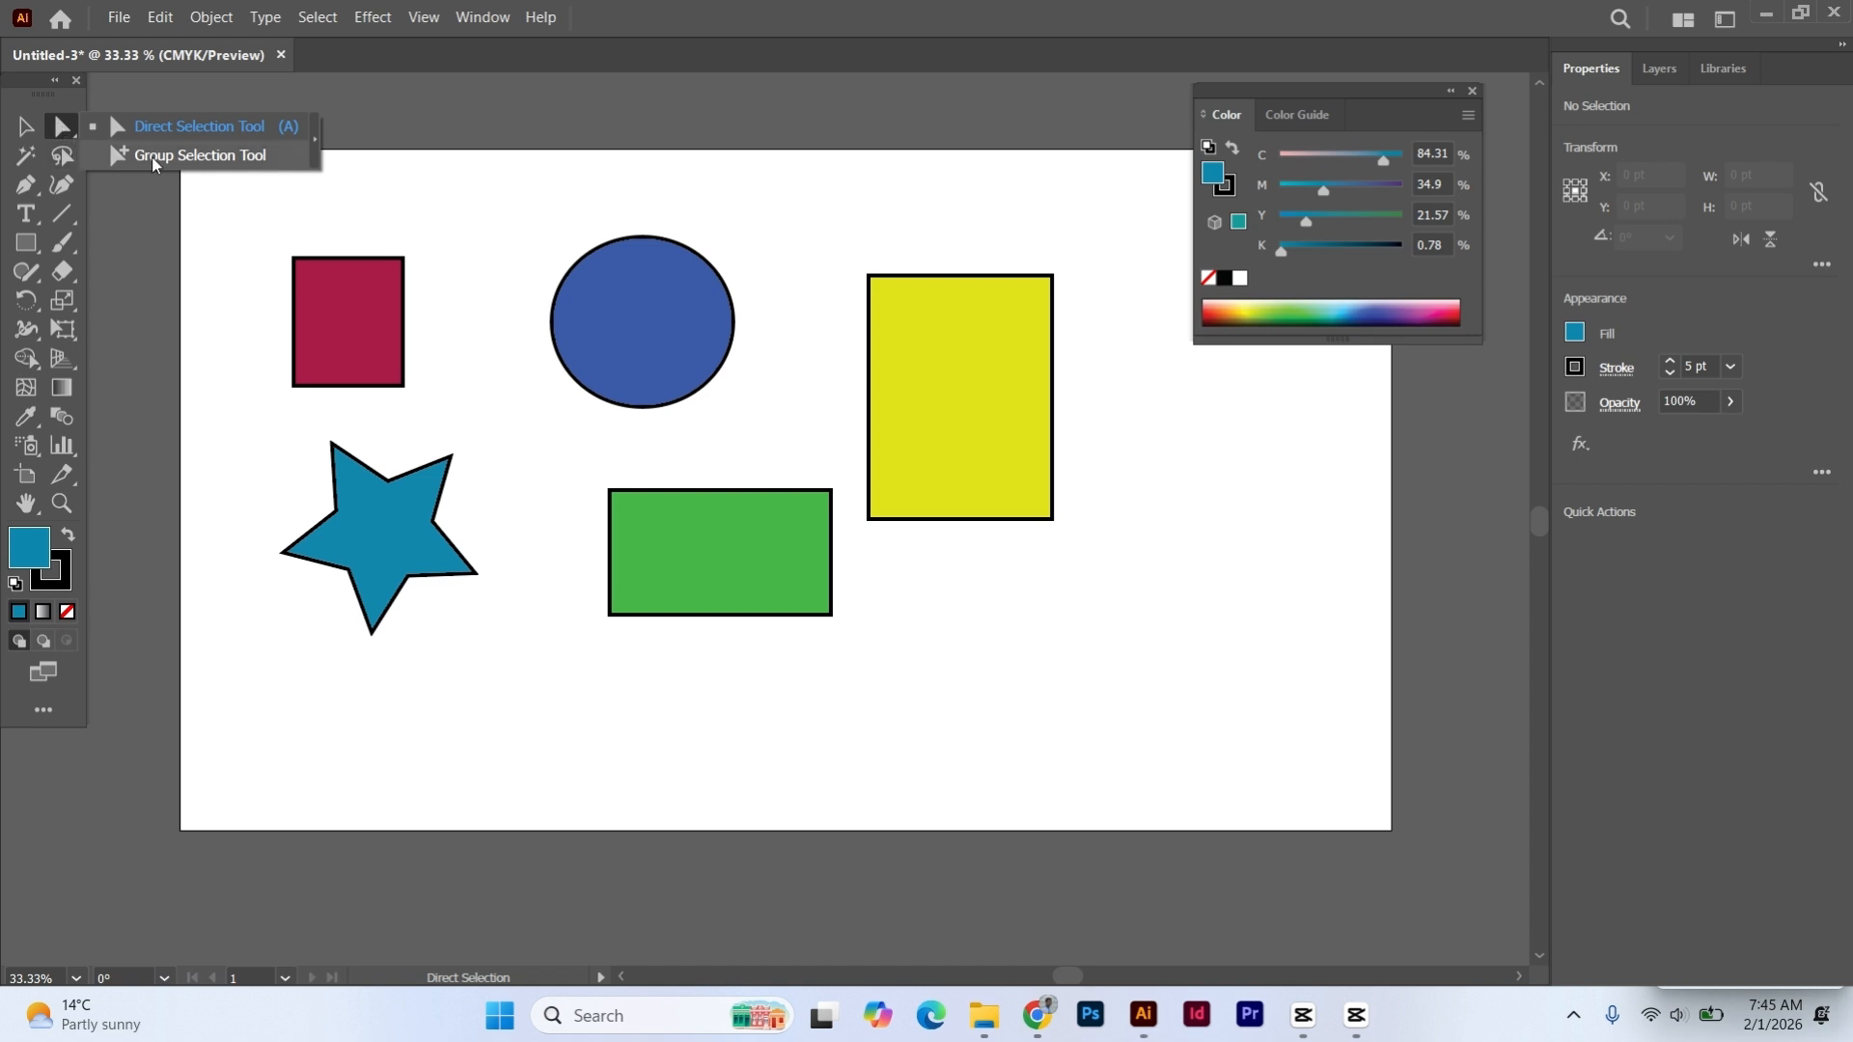
left_click(25, 126)
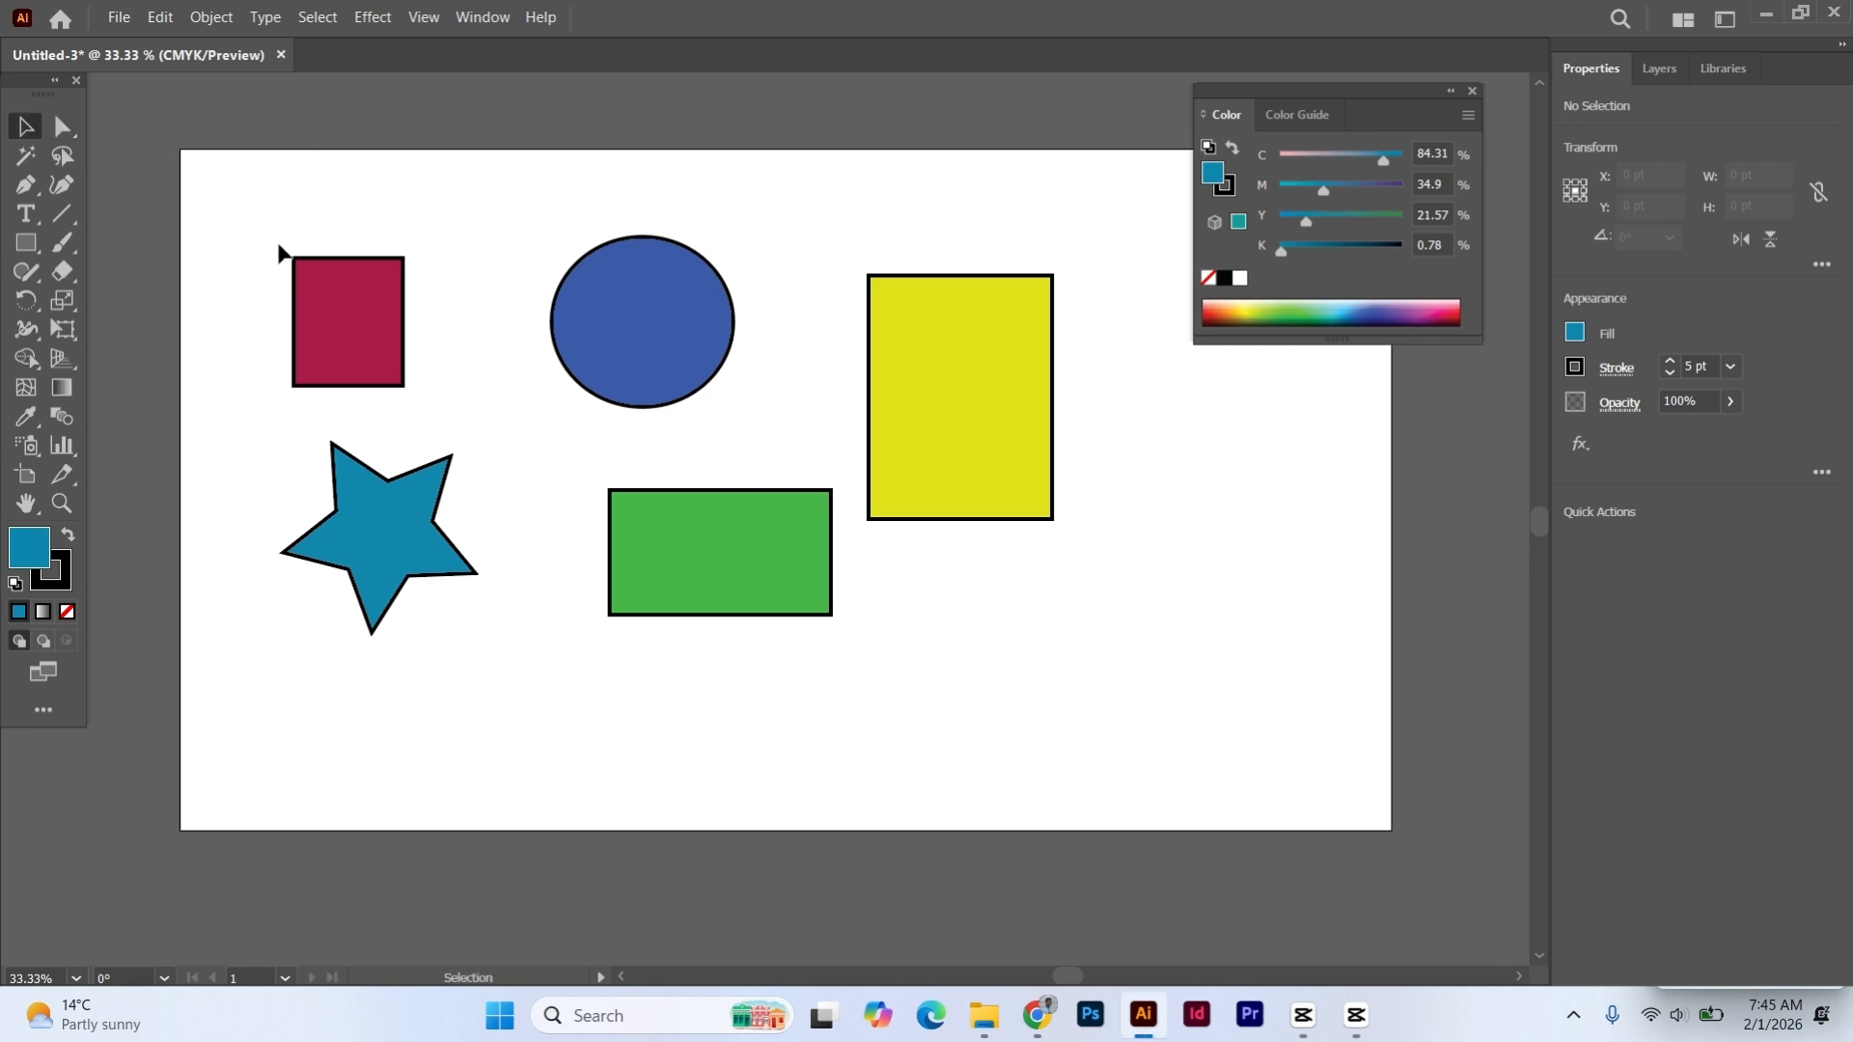
left_click_drag(235, 197, 1050, 655)
left_click(1144, 437)
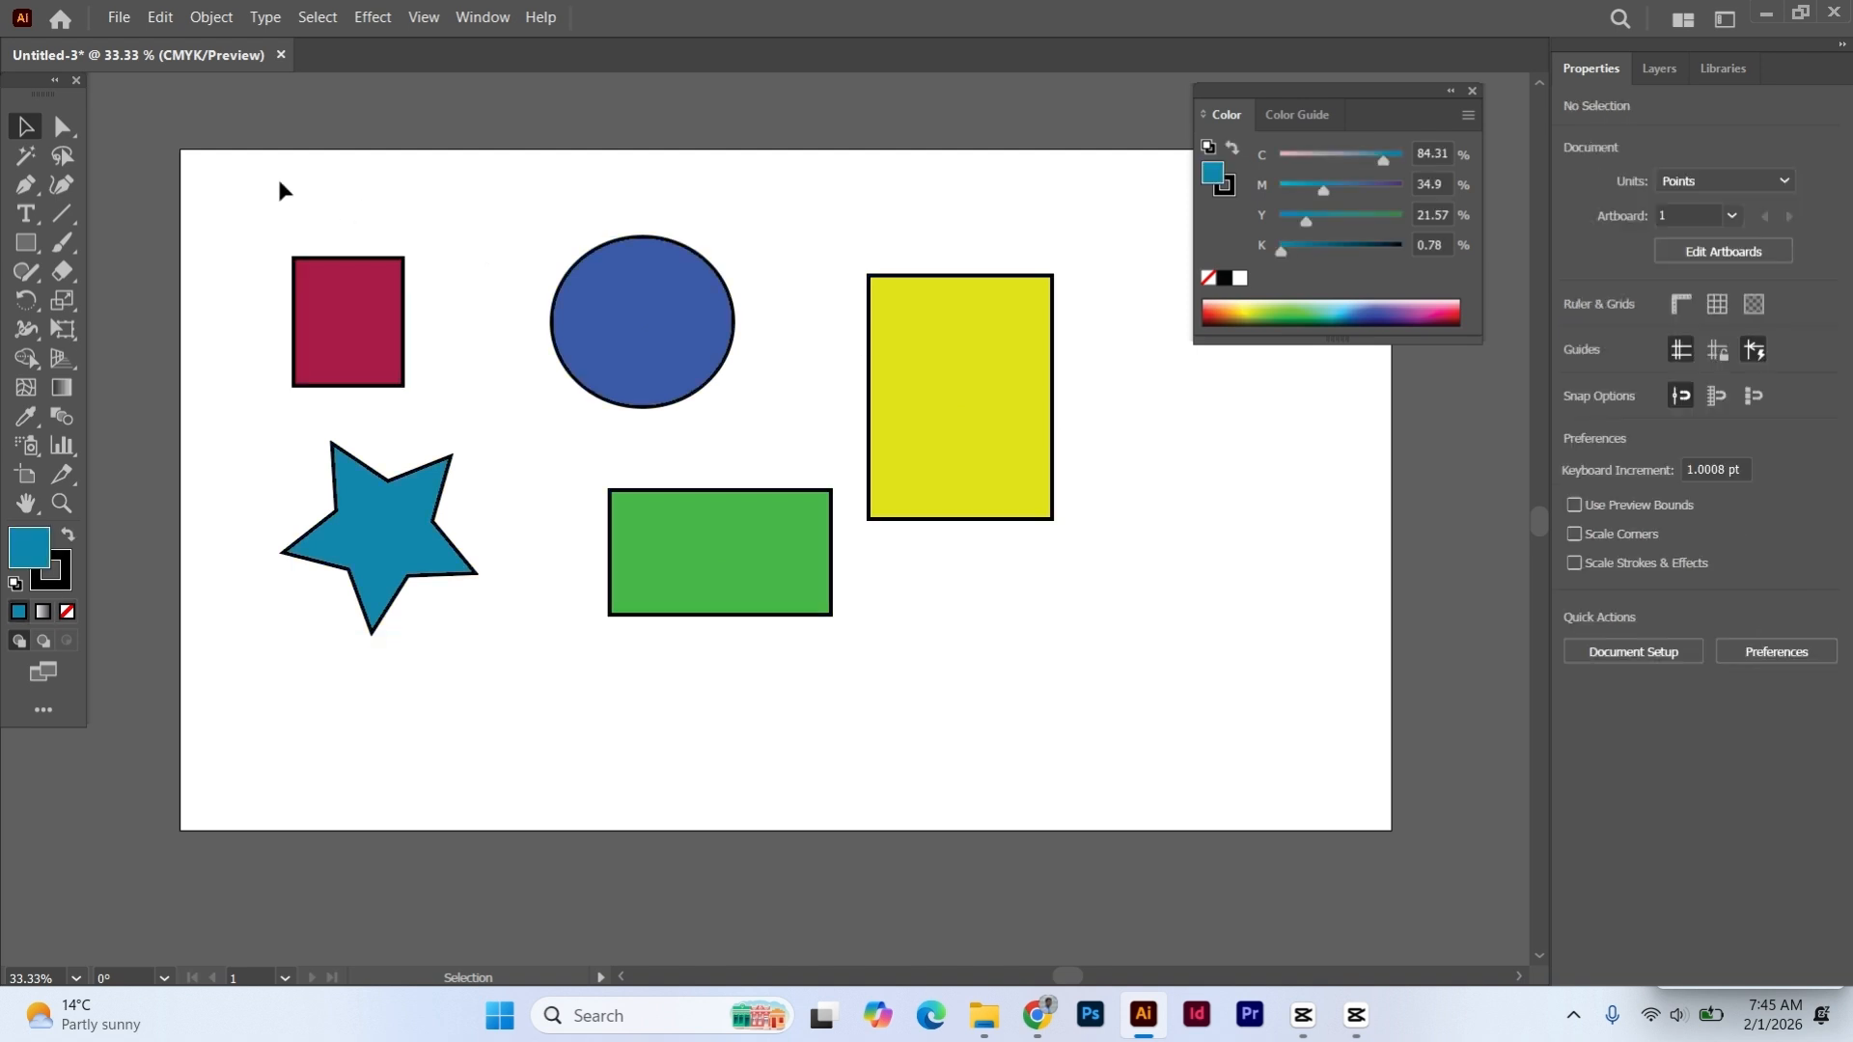
- Move the dark red rectangle alone about 34 pt up and slightly right, then deselect it
left_click(351, 310)
left_click(308, 218)
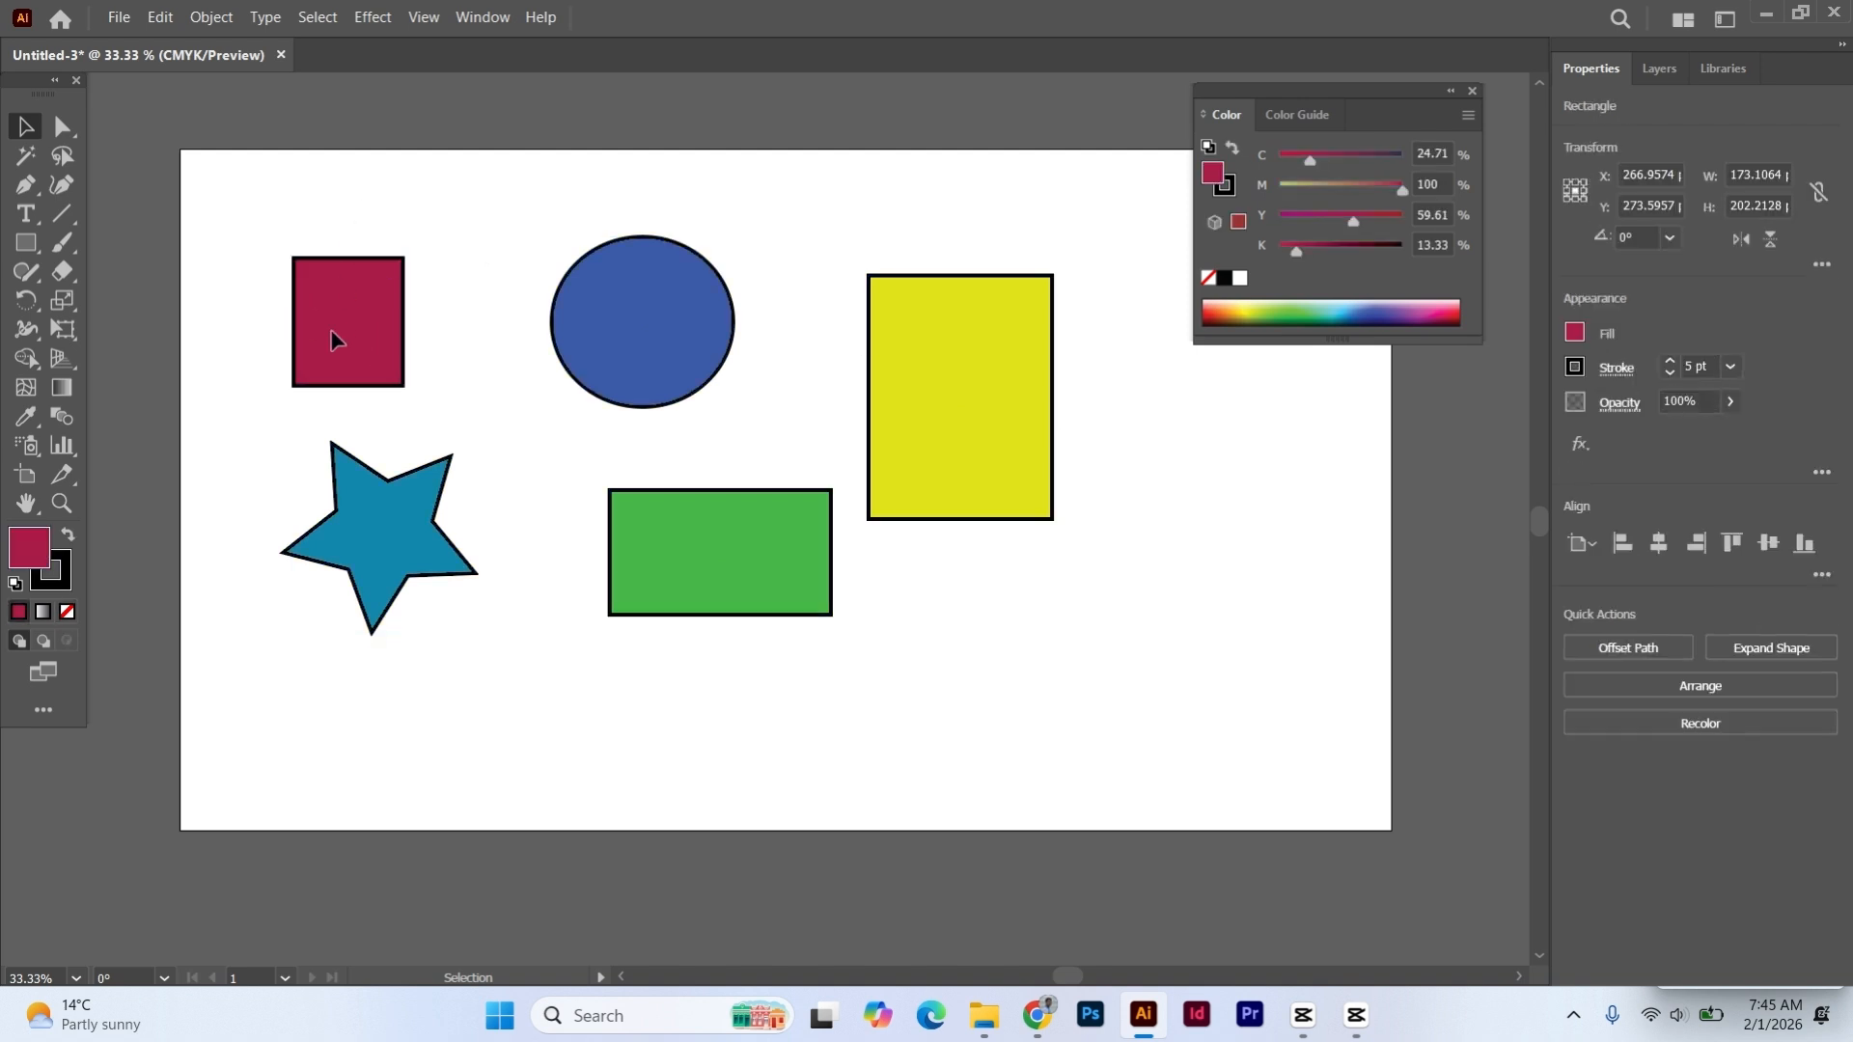
left_click_drag(350, 339, 377, 306)
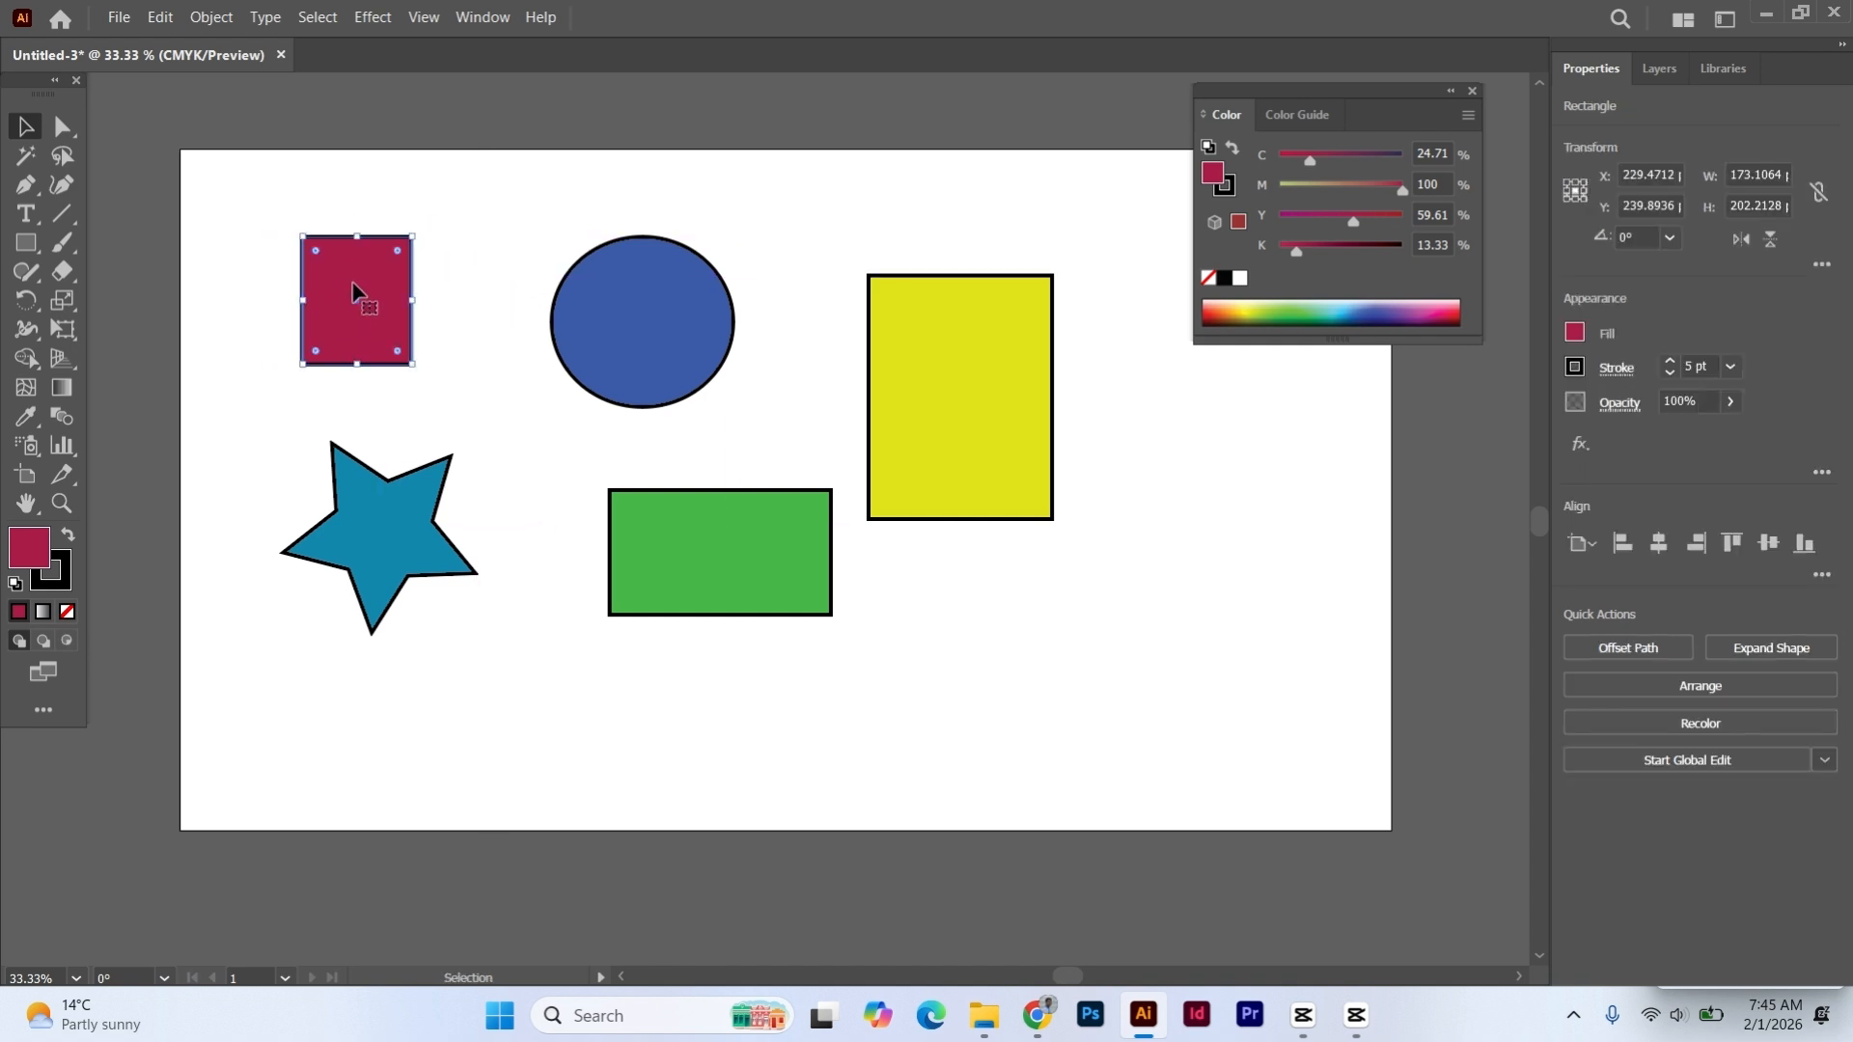
left_click(350, 196)
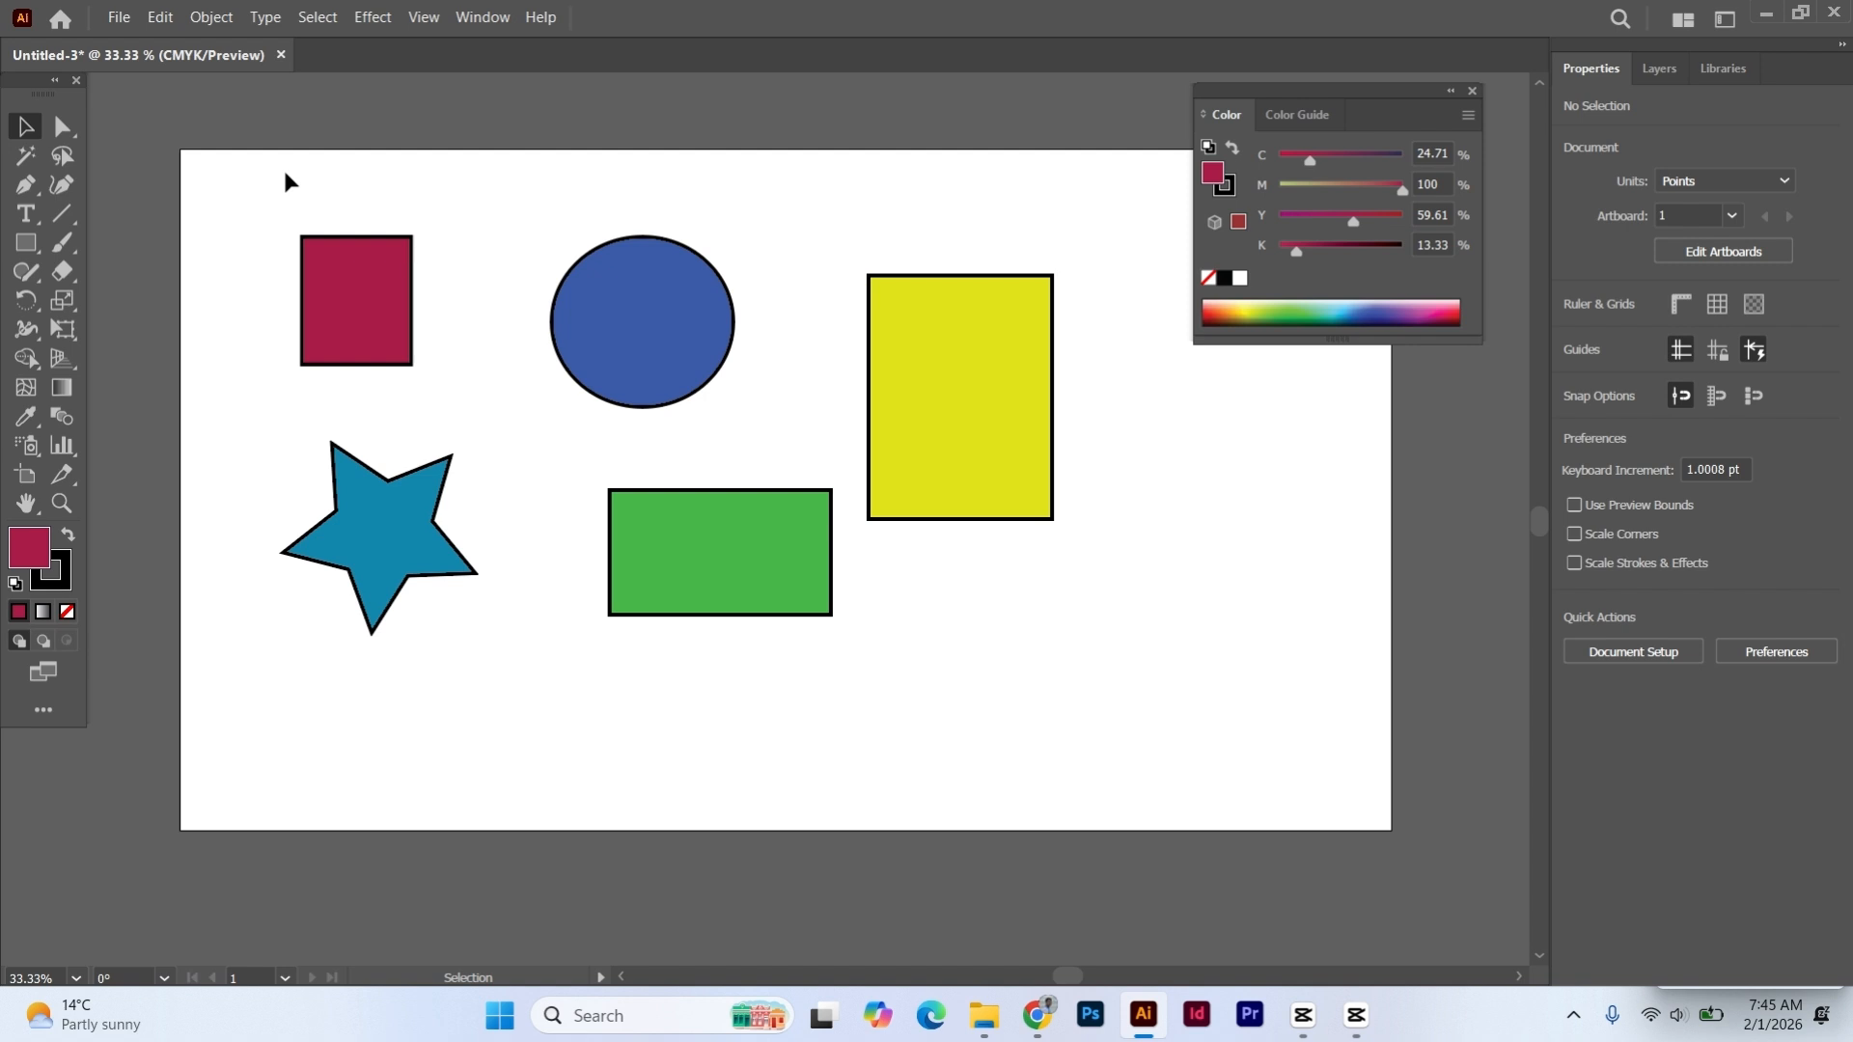
- Select all five shapes, combine them into a group and deselect it
left_click_drag(285, 174, 1076, 748)
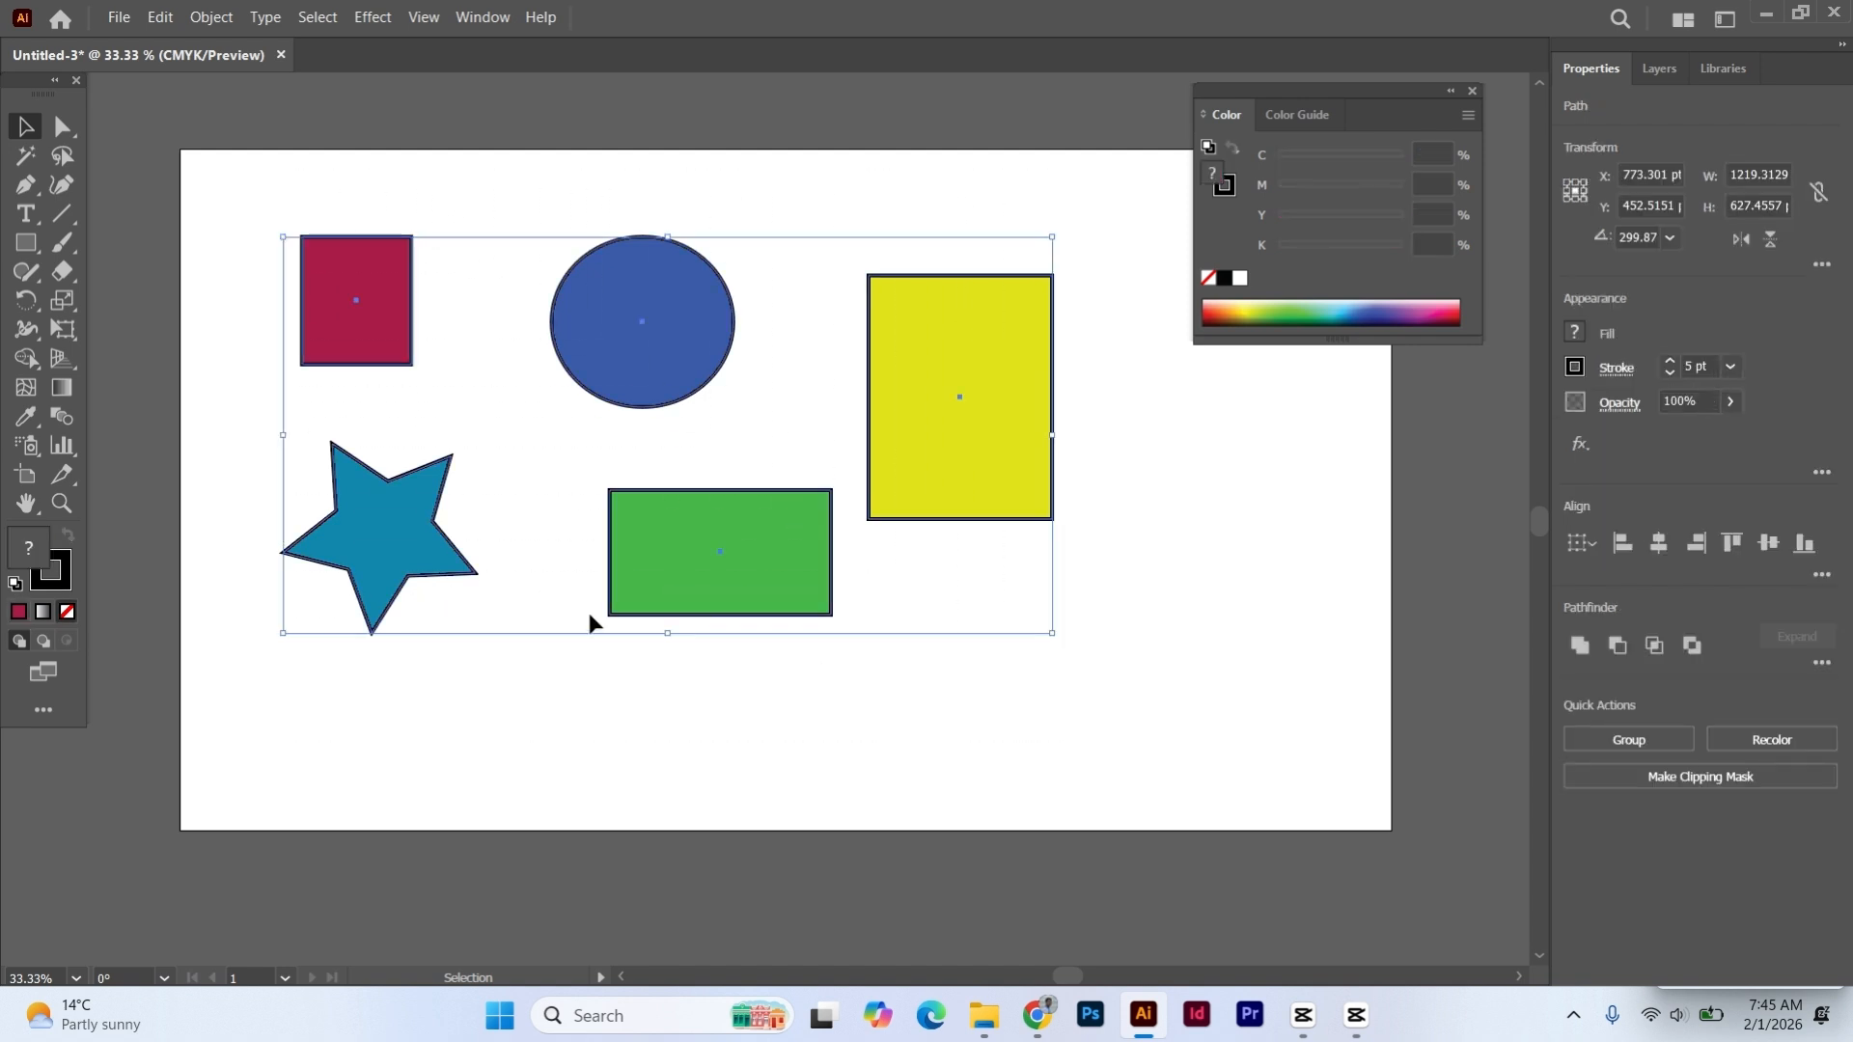
right_click(626, 321)
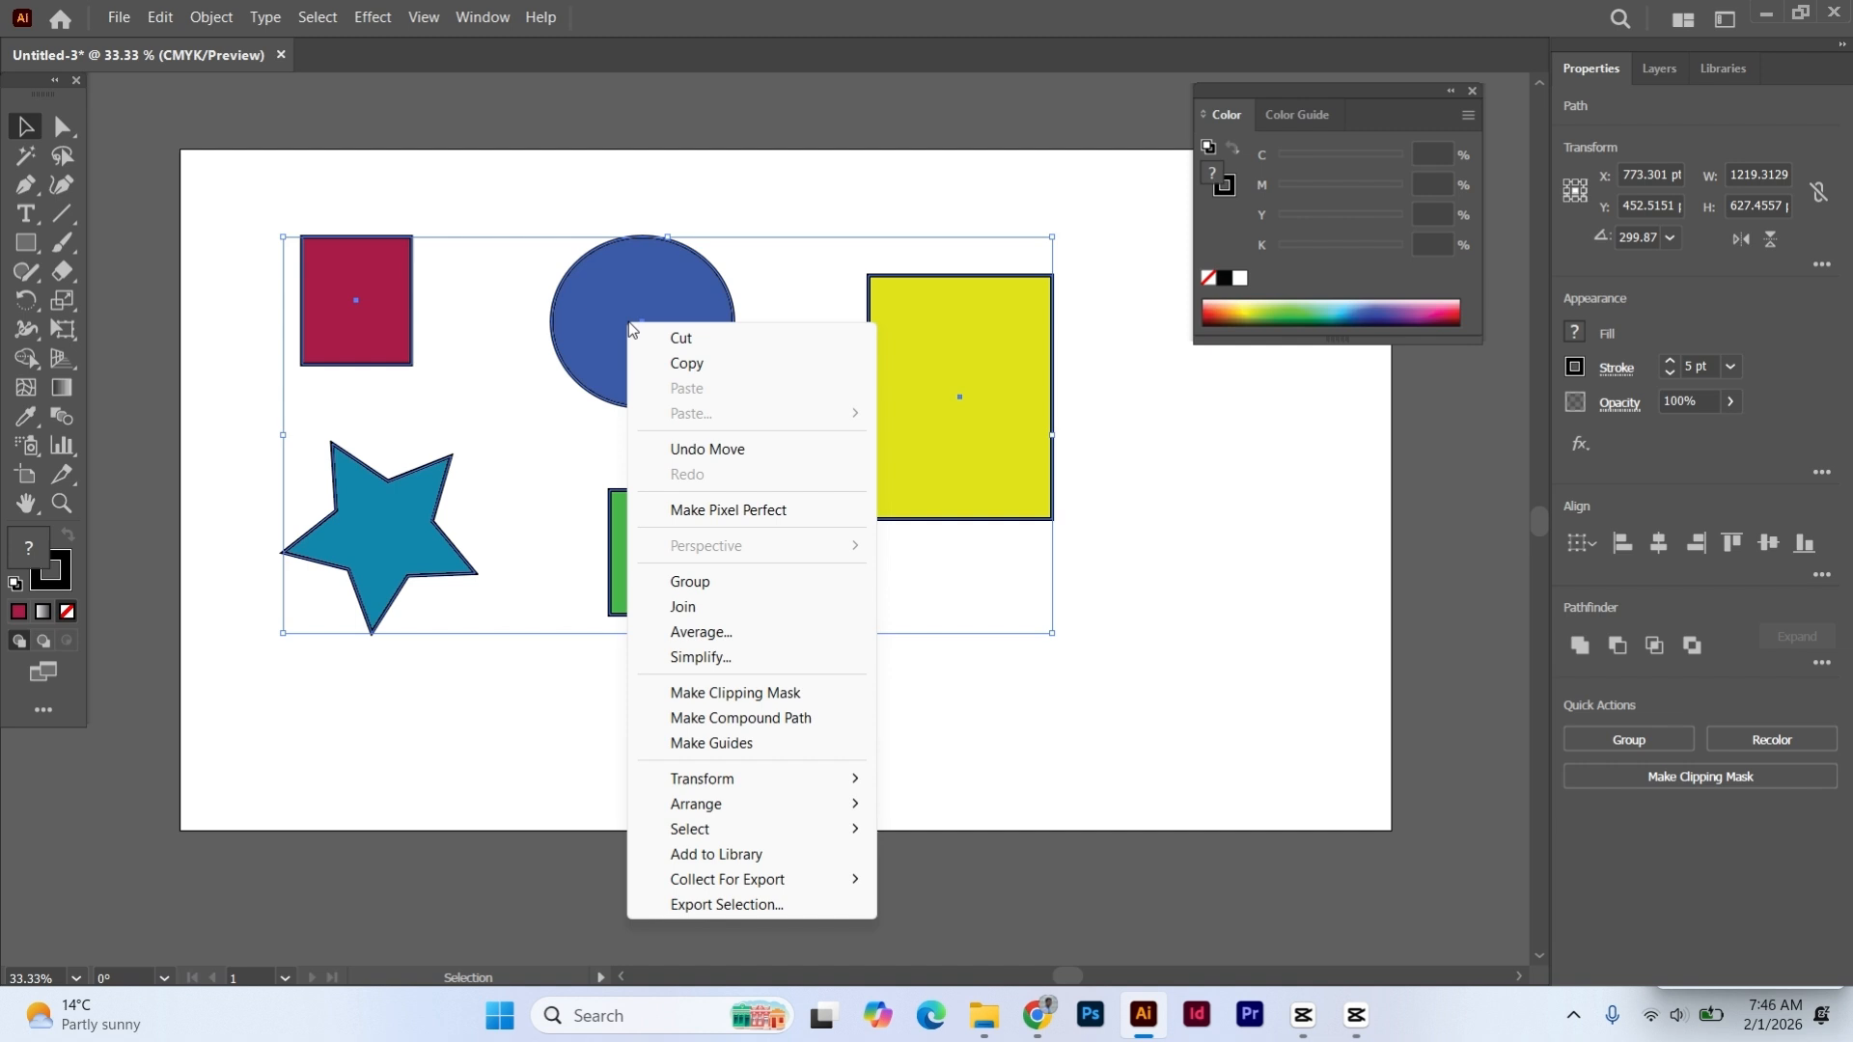
left_click(701, 582)
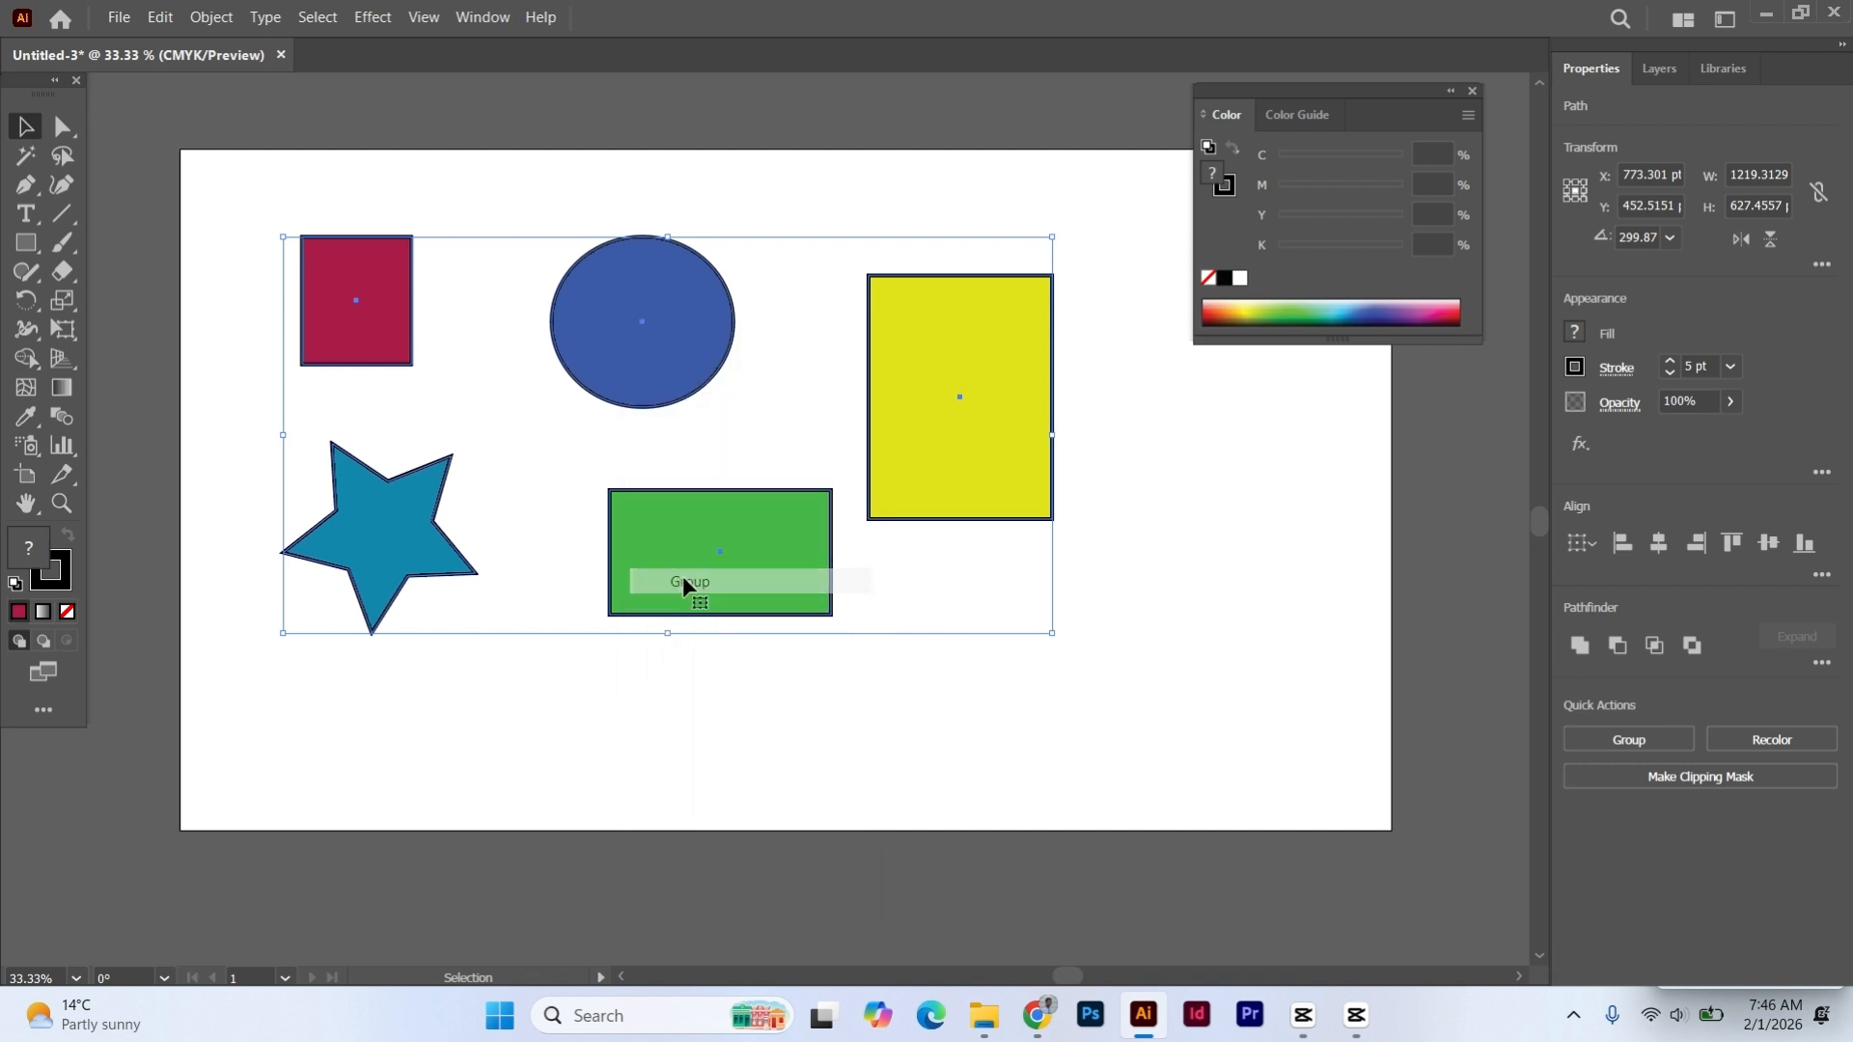
left_click(1140, 523)
- Move the group about 123 pt right and 35 pt down, then undo the move and deselect
left_click_drag(645, 365, 724, 390)
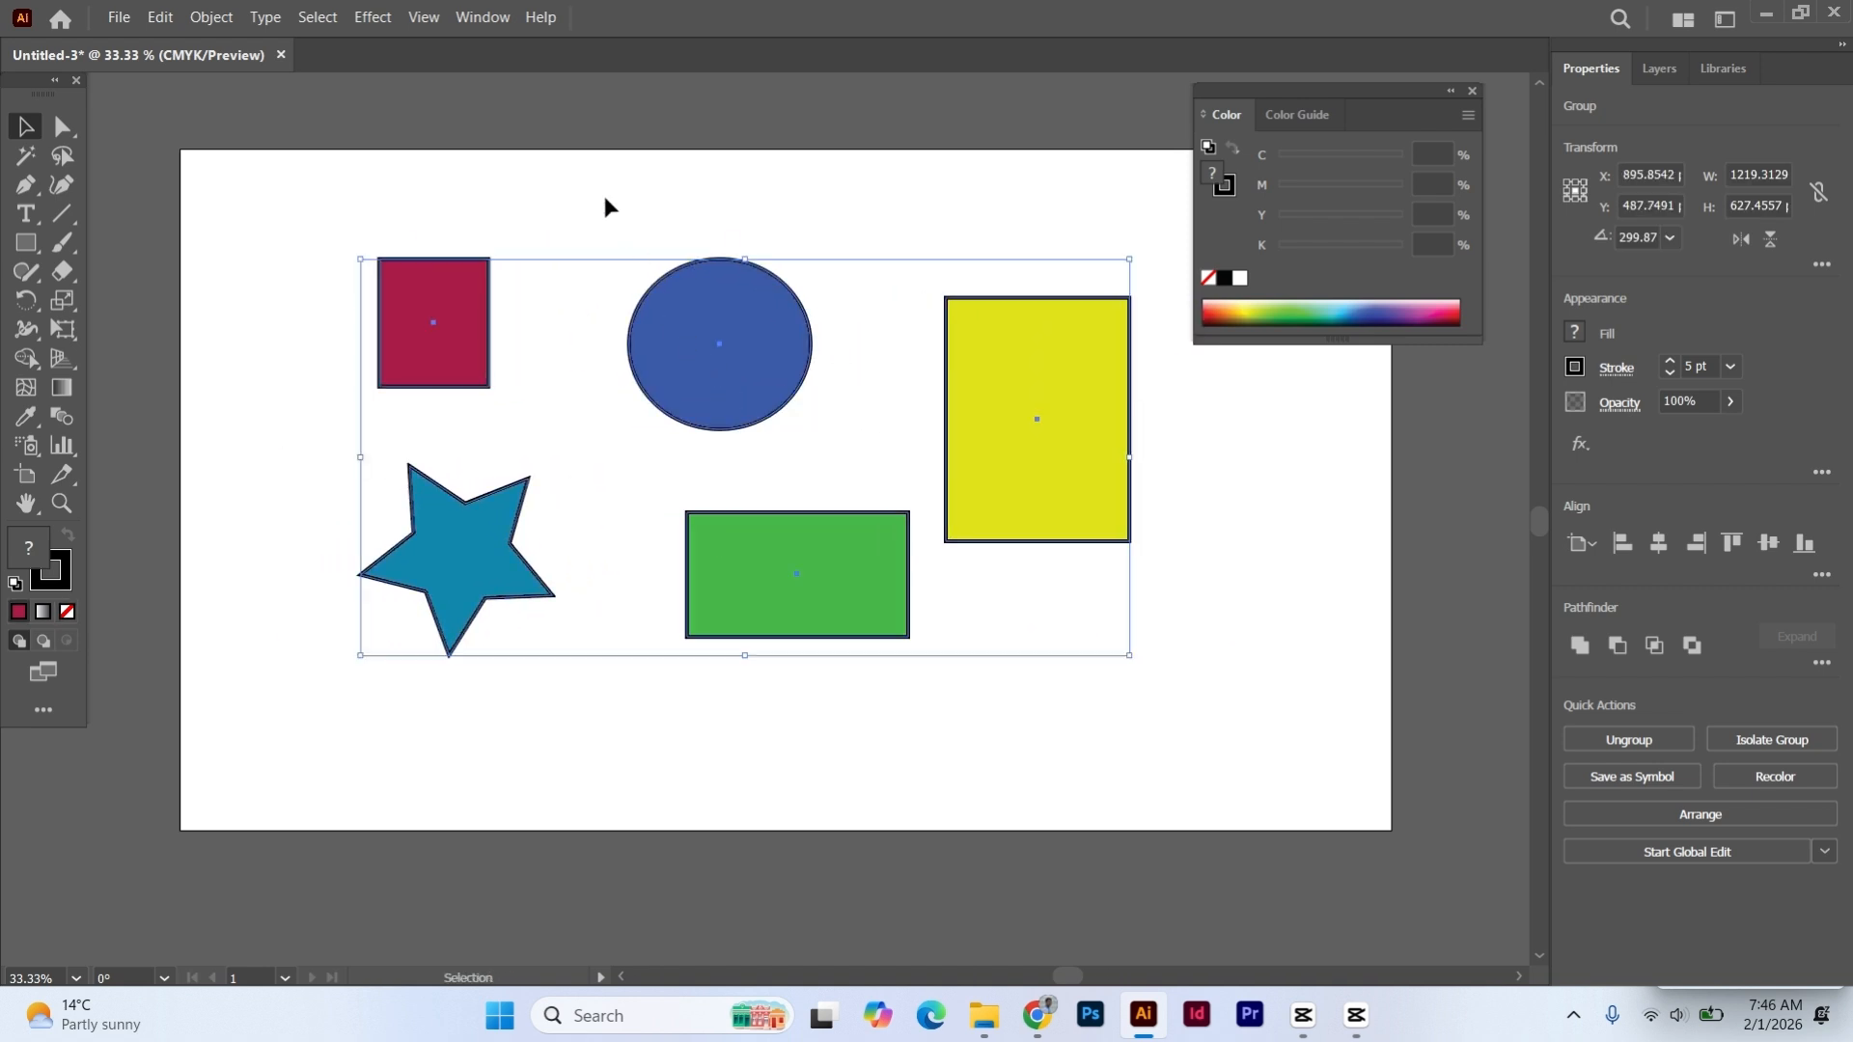
key("ctrl+z")
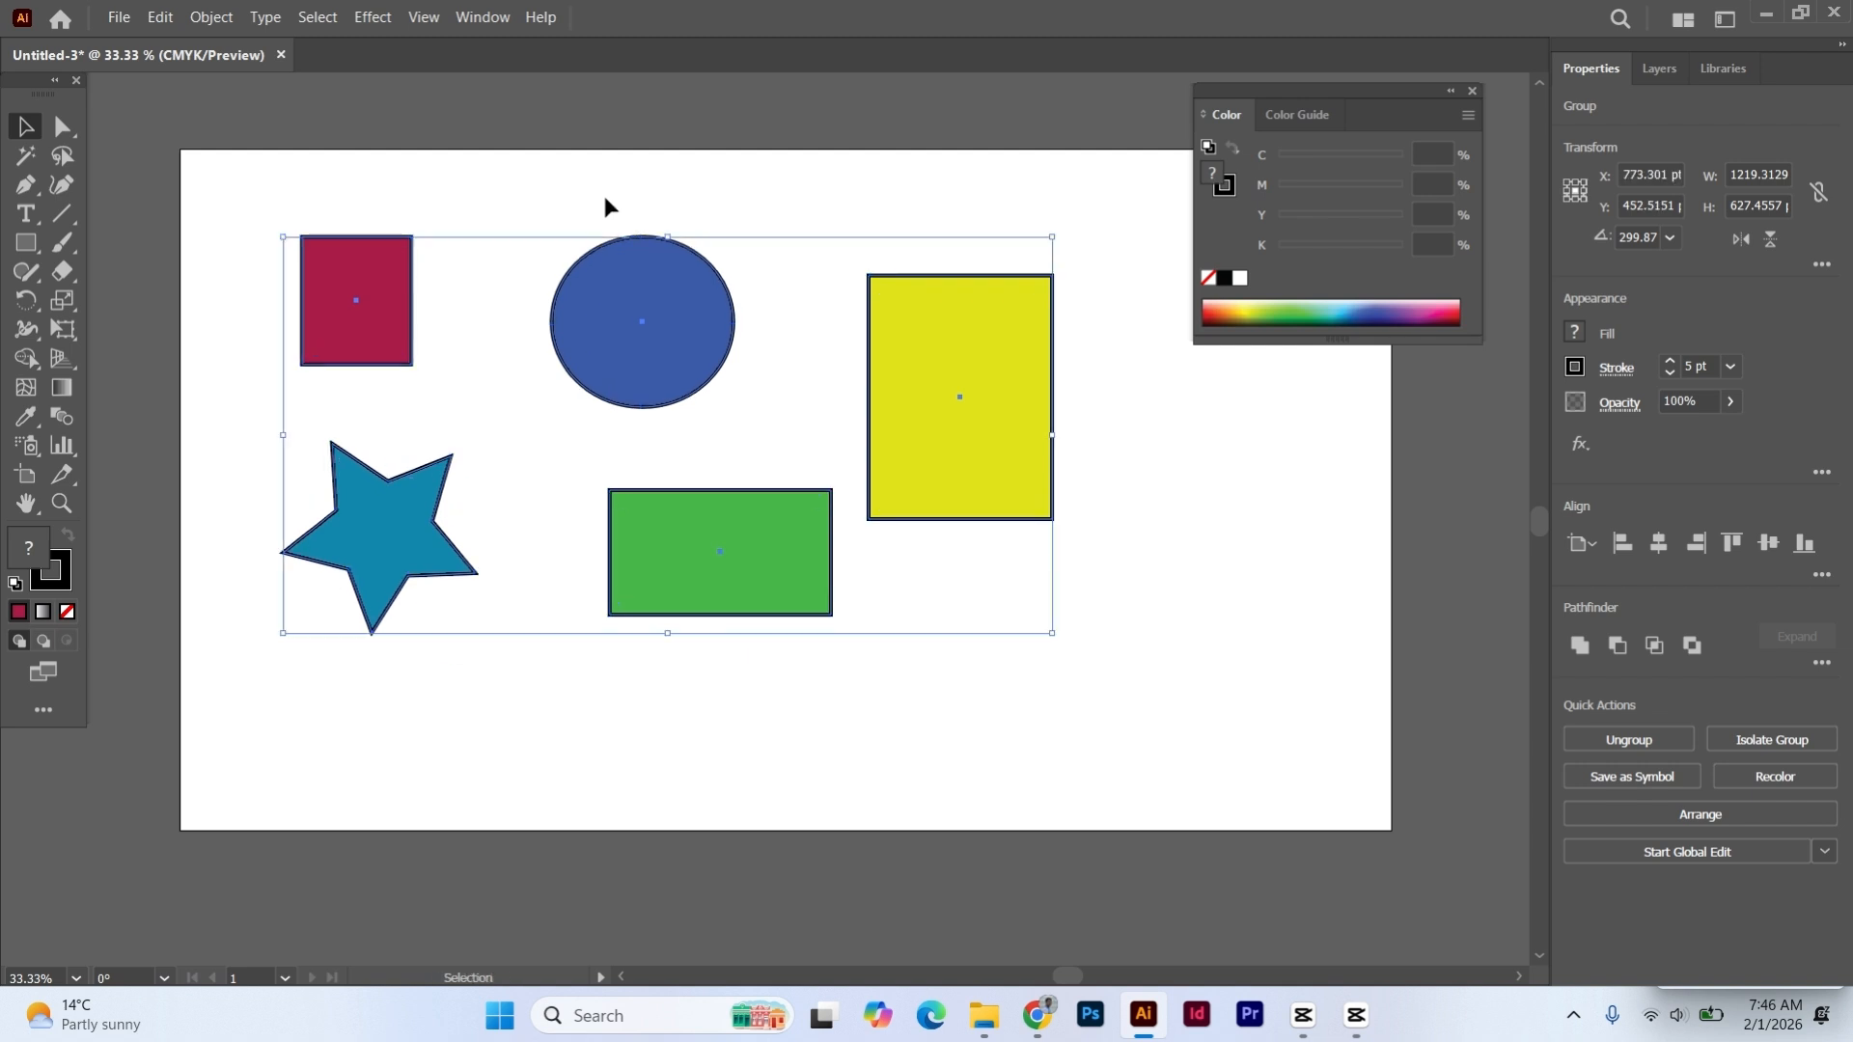
left_click(604, 197)
- Ungroup the five shapes, select the circle, dark red rectangle and star individually, and deselect everything
left_click(619, 301)
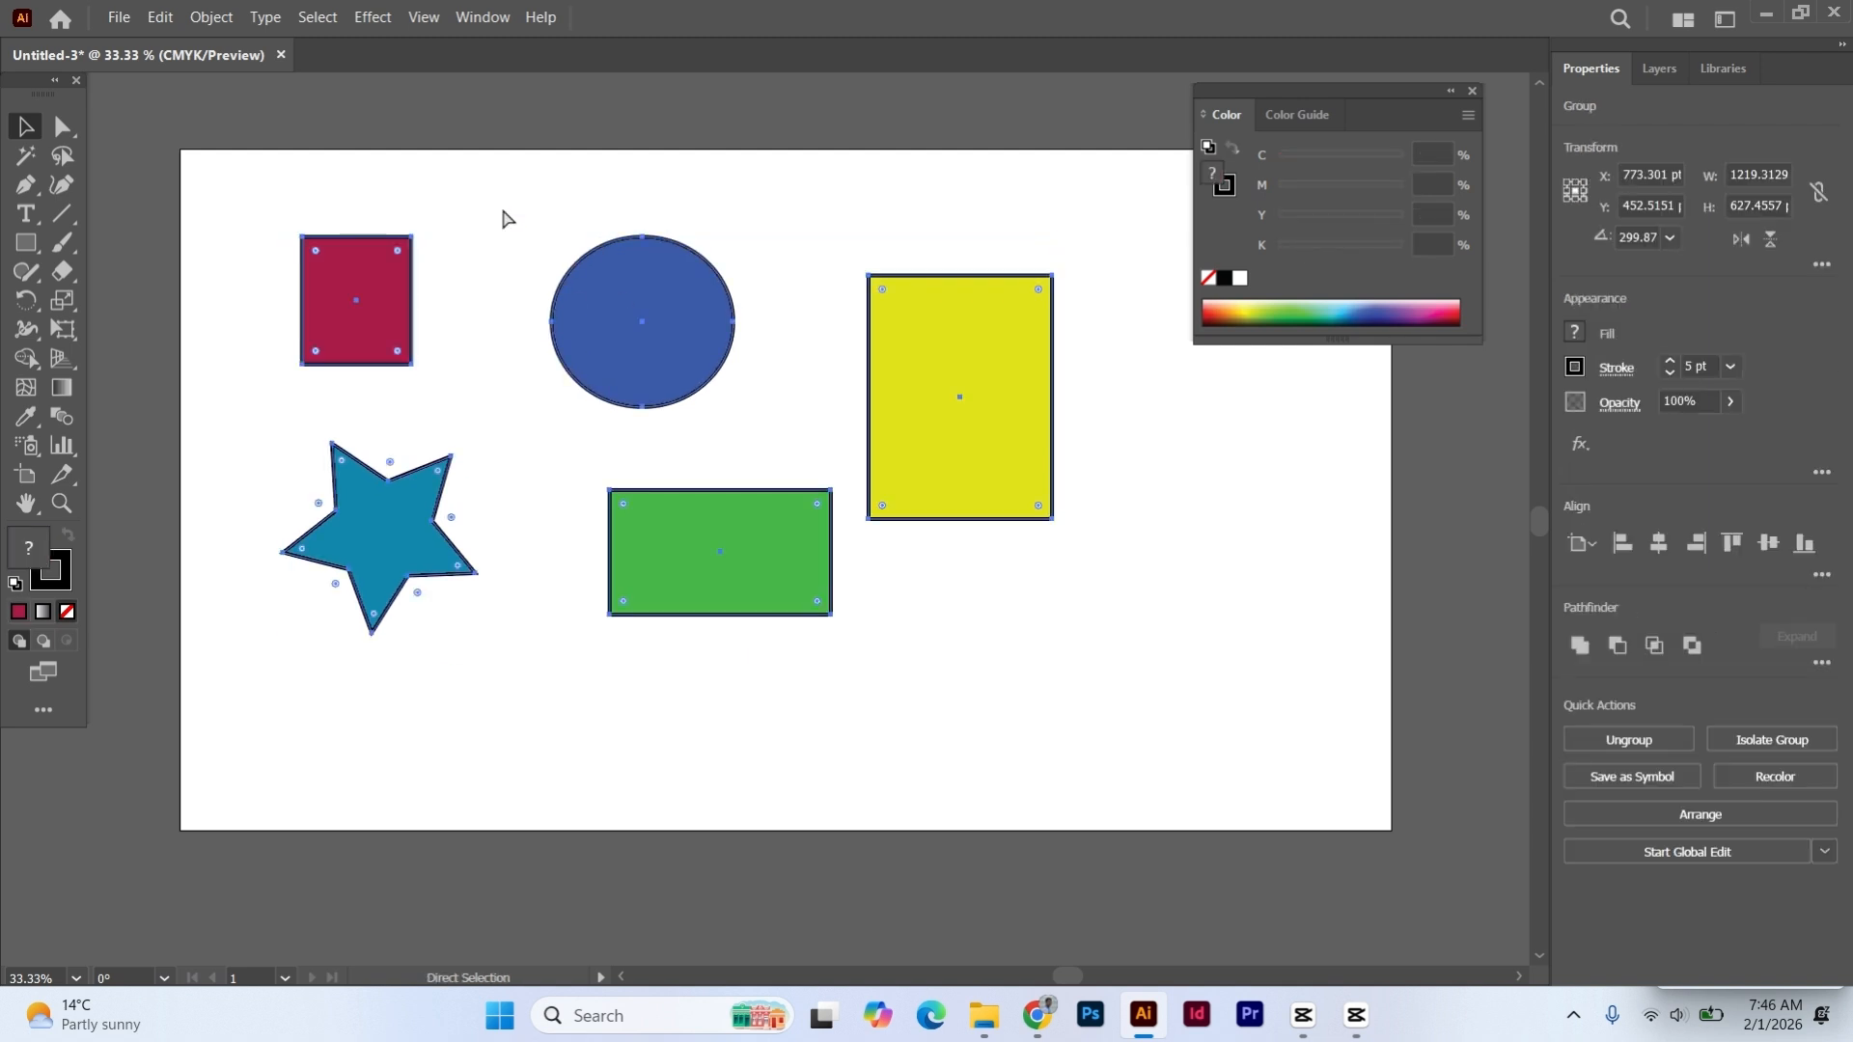
left_click(526, 249)
left_click(577, 301)
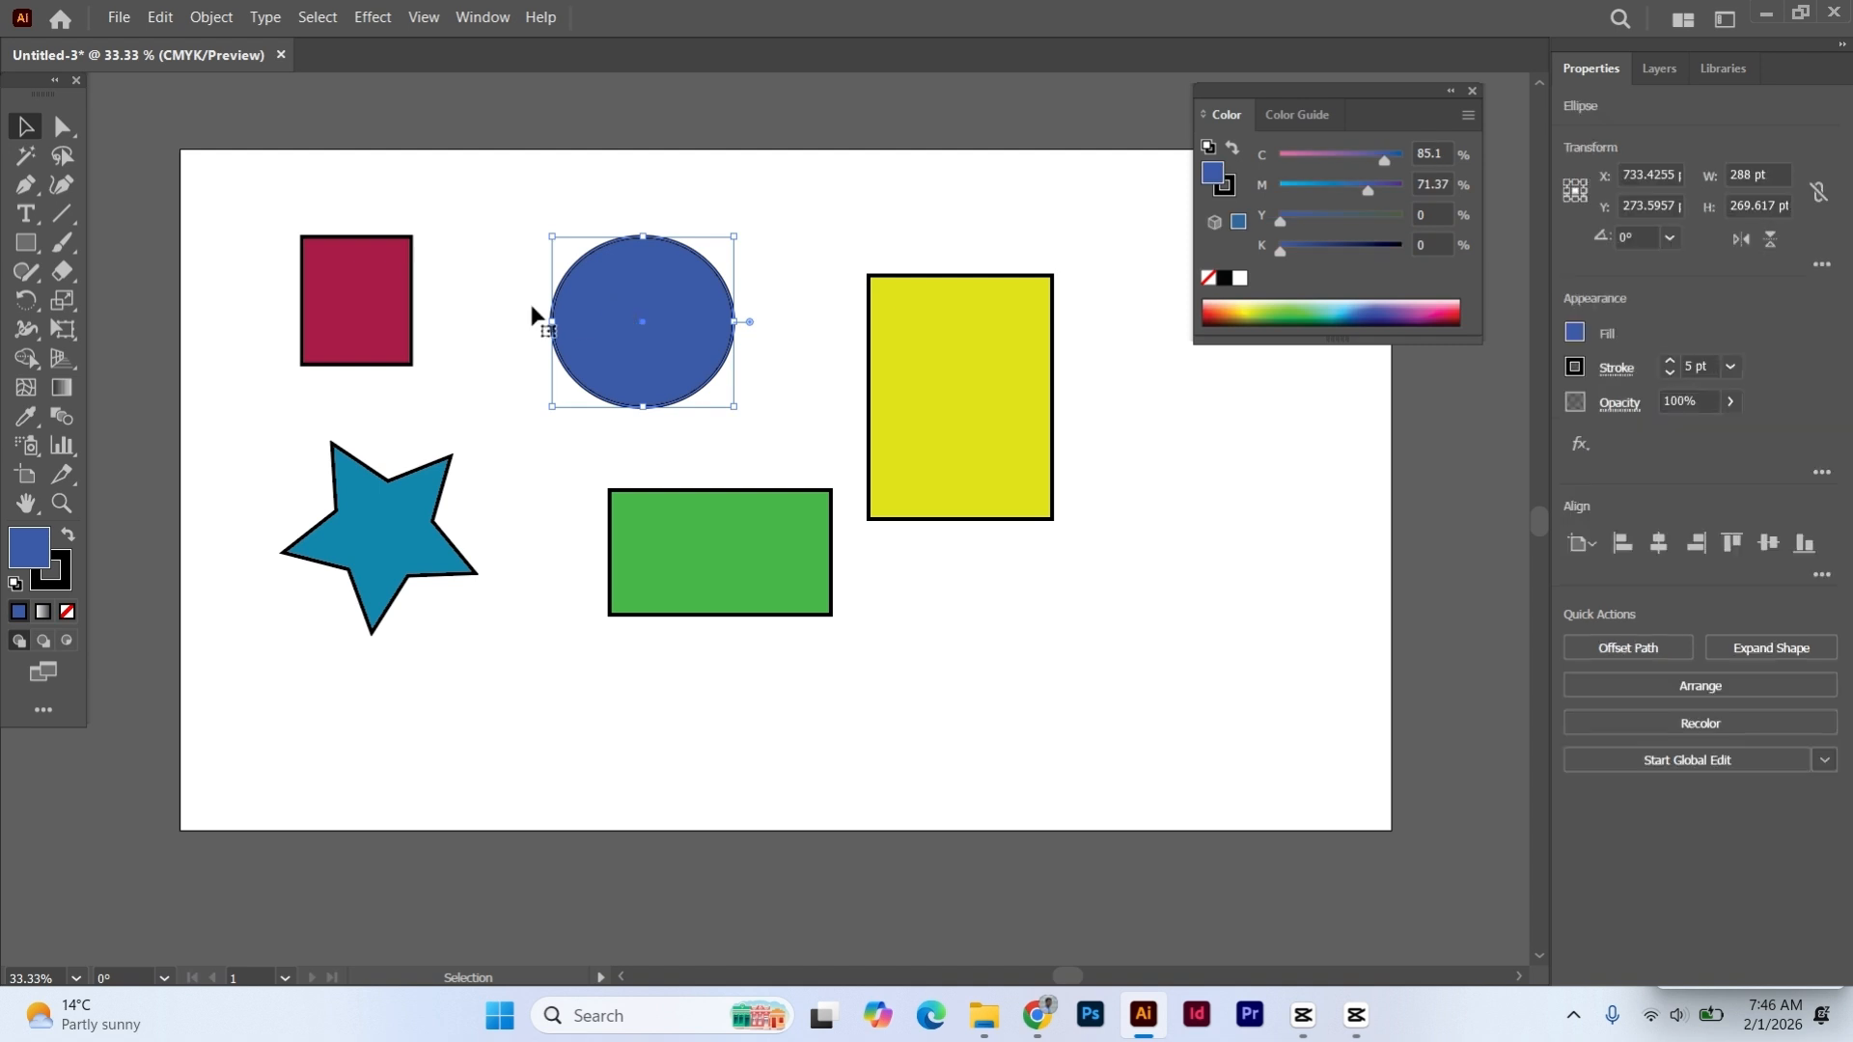
left_click(318, 309)
left_click(359, 485)
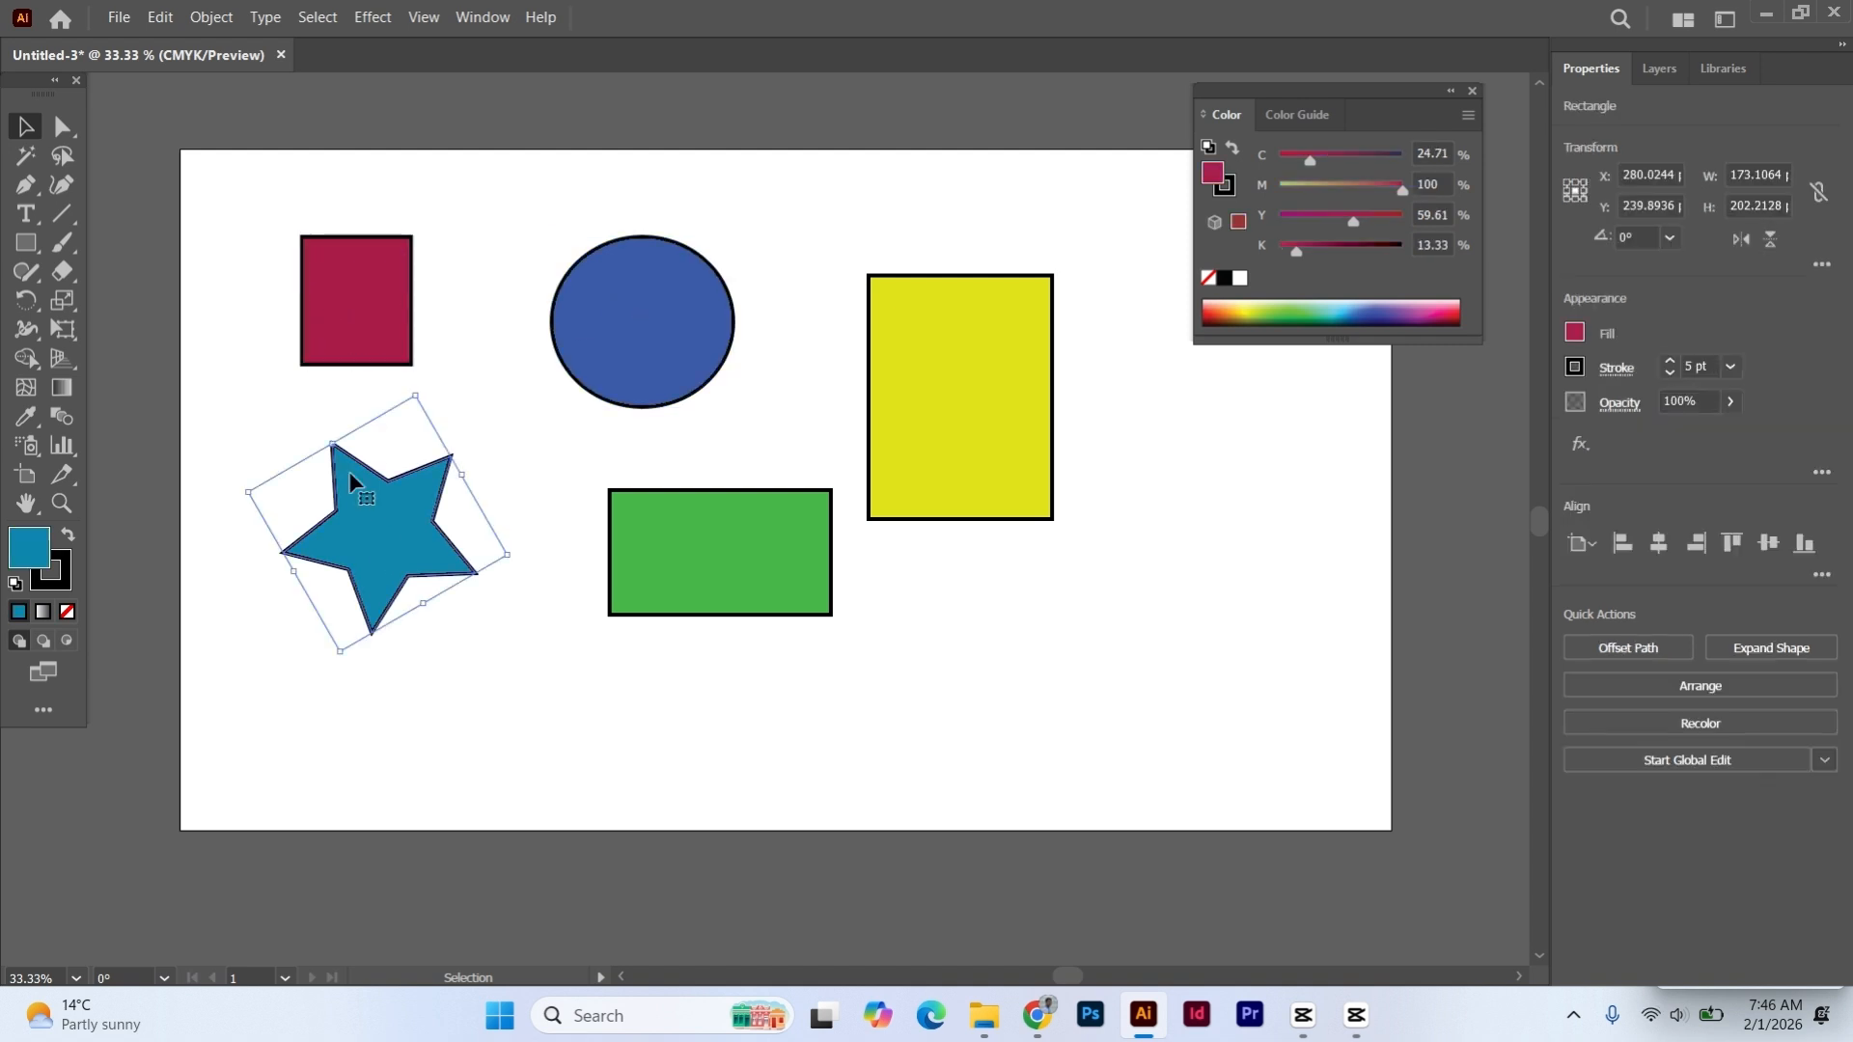
left_click(251, 213)
- Group all five shapes and move the group about 38 pt right and slightly down by its circle
left_click_drag(244, 190, 1078, 680)
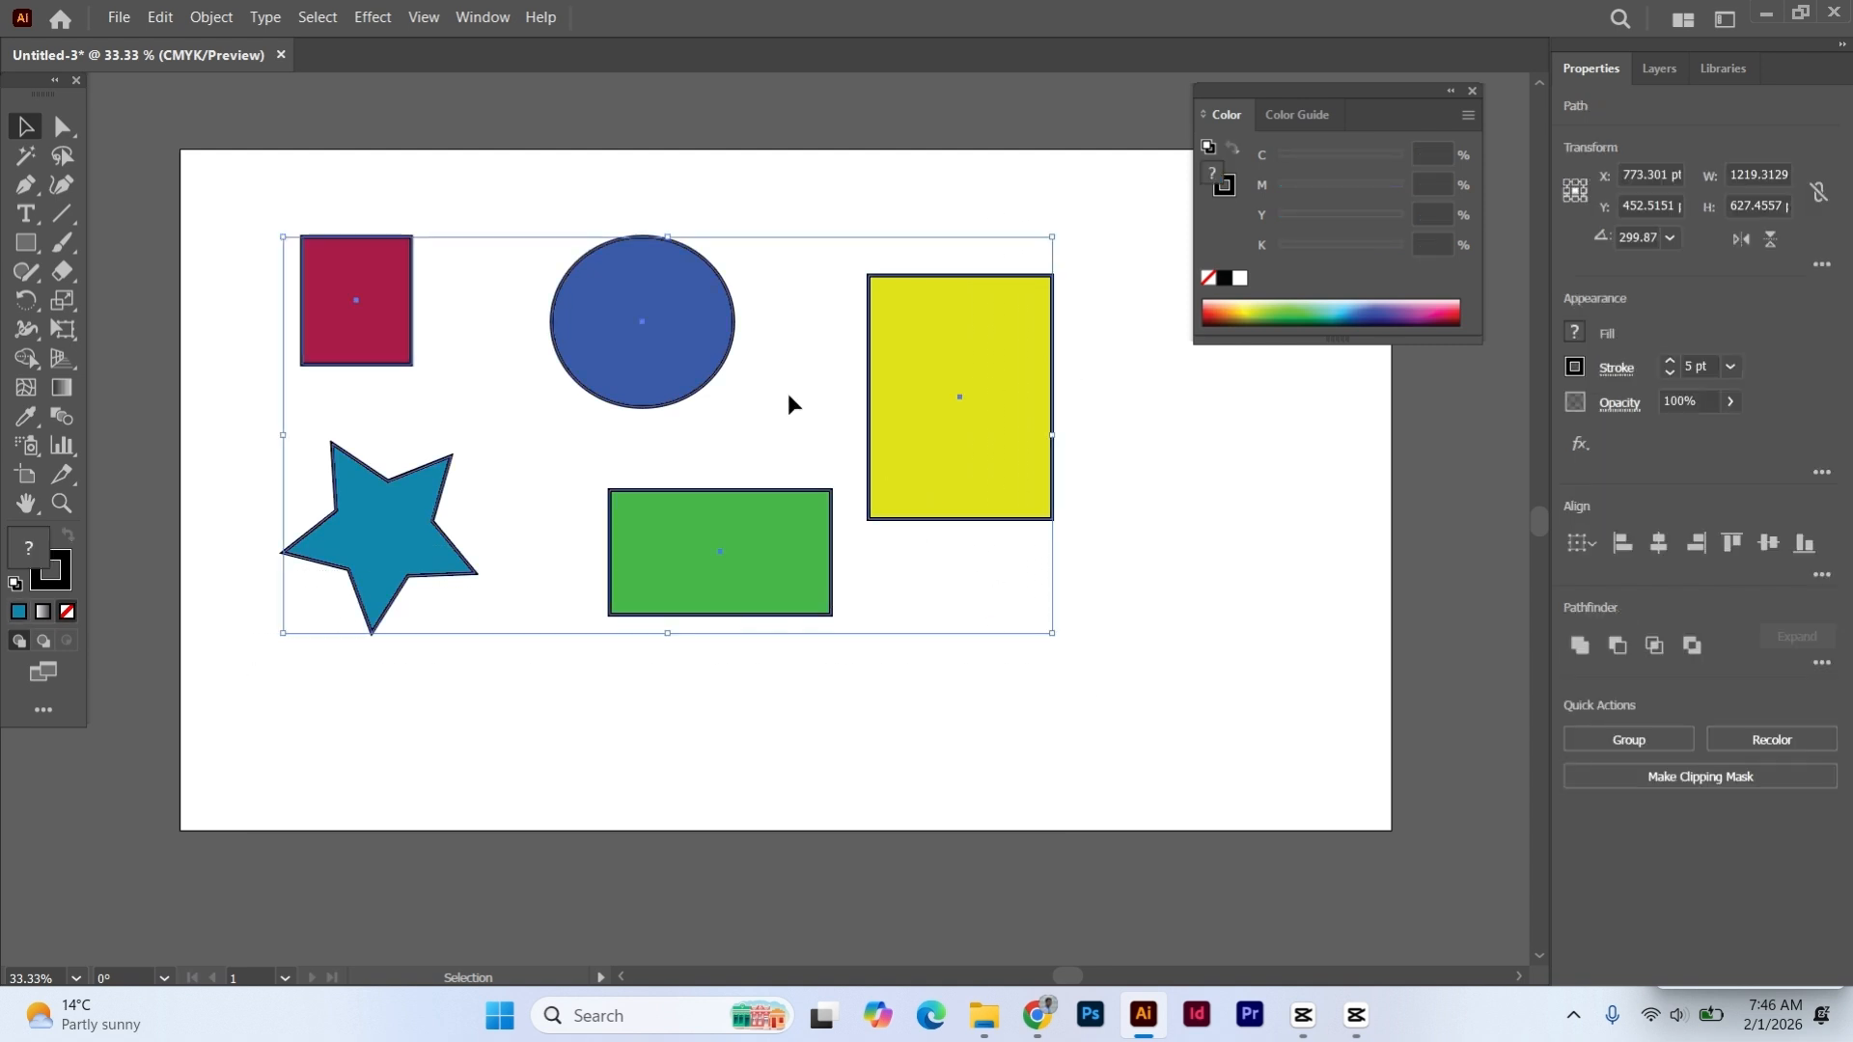
key("ctrl+g")
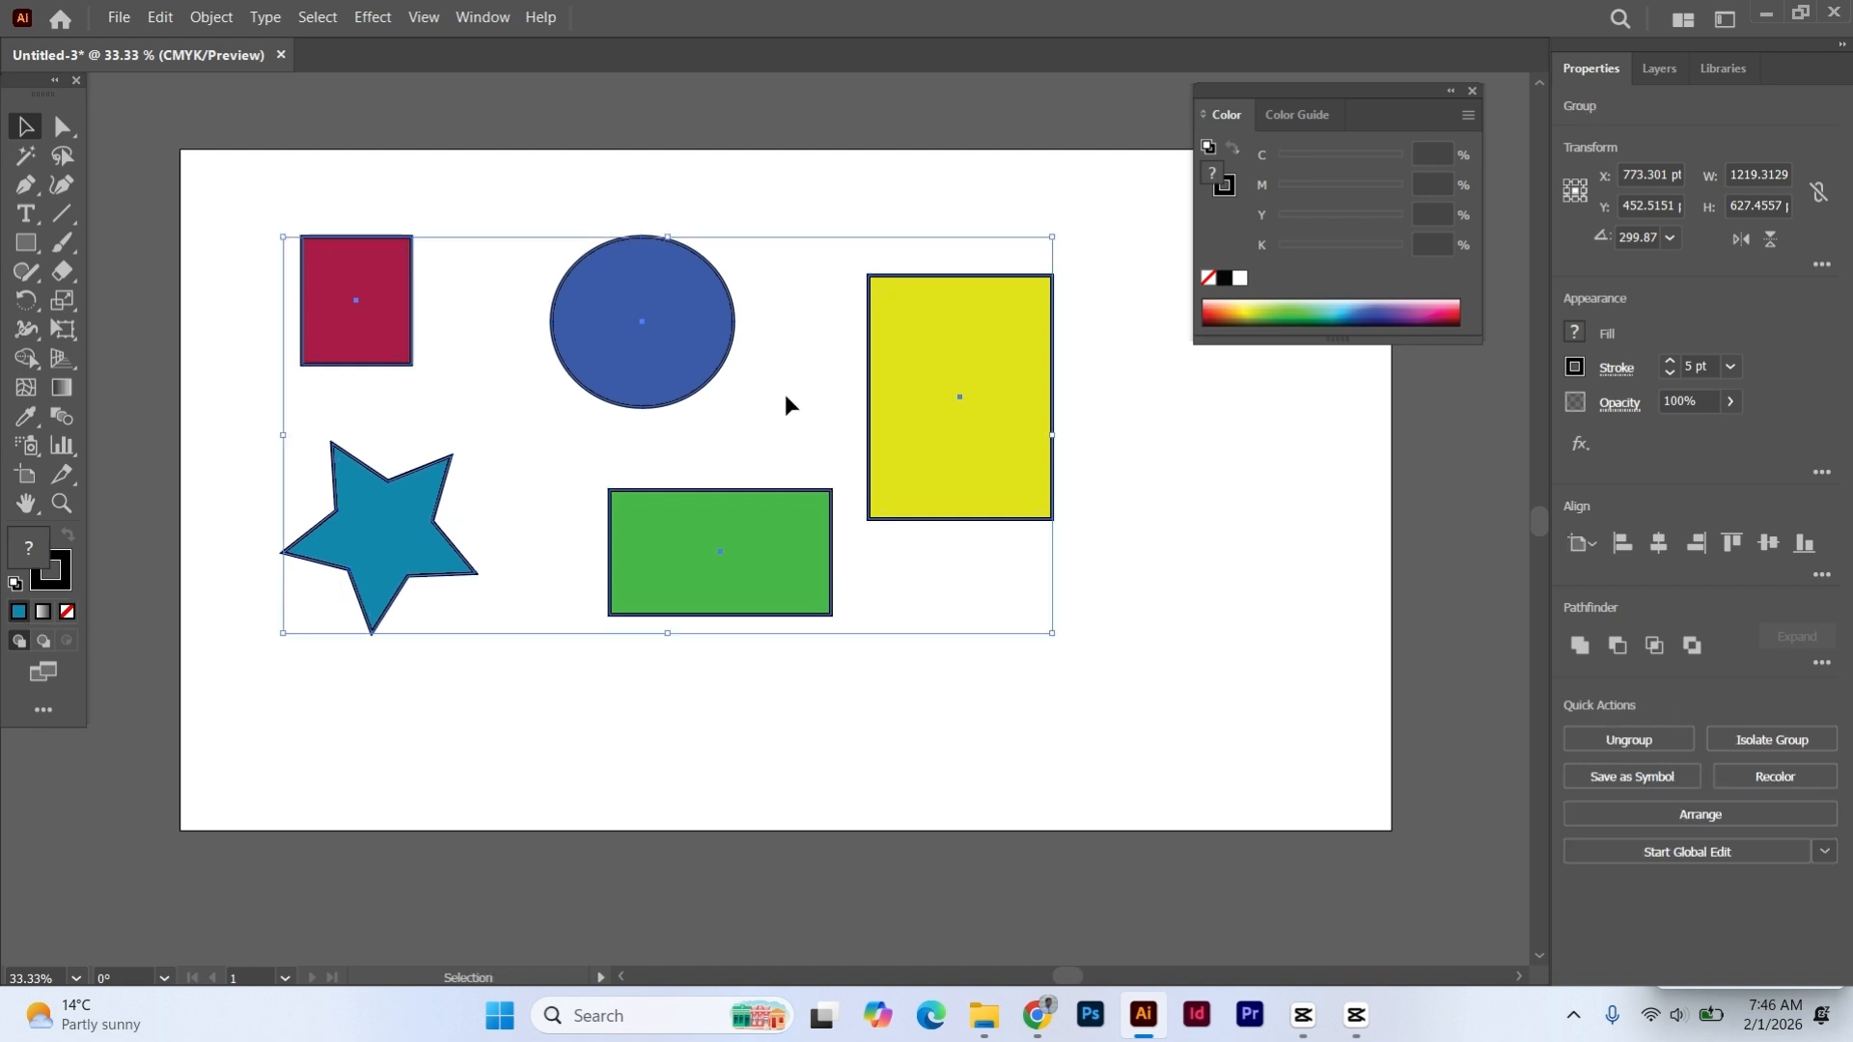
left_click(778, 182)
left_click_drag(633, 320, 704, 320)
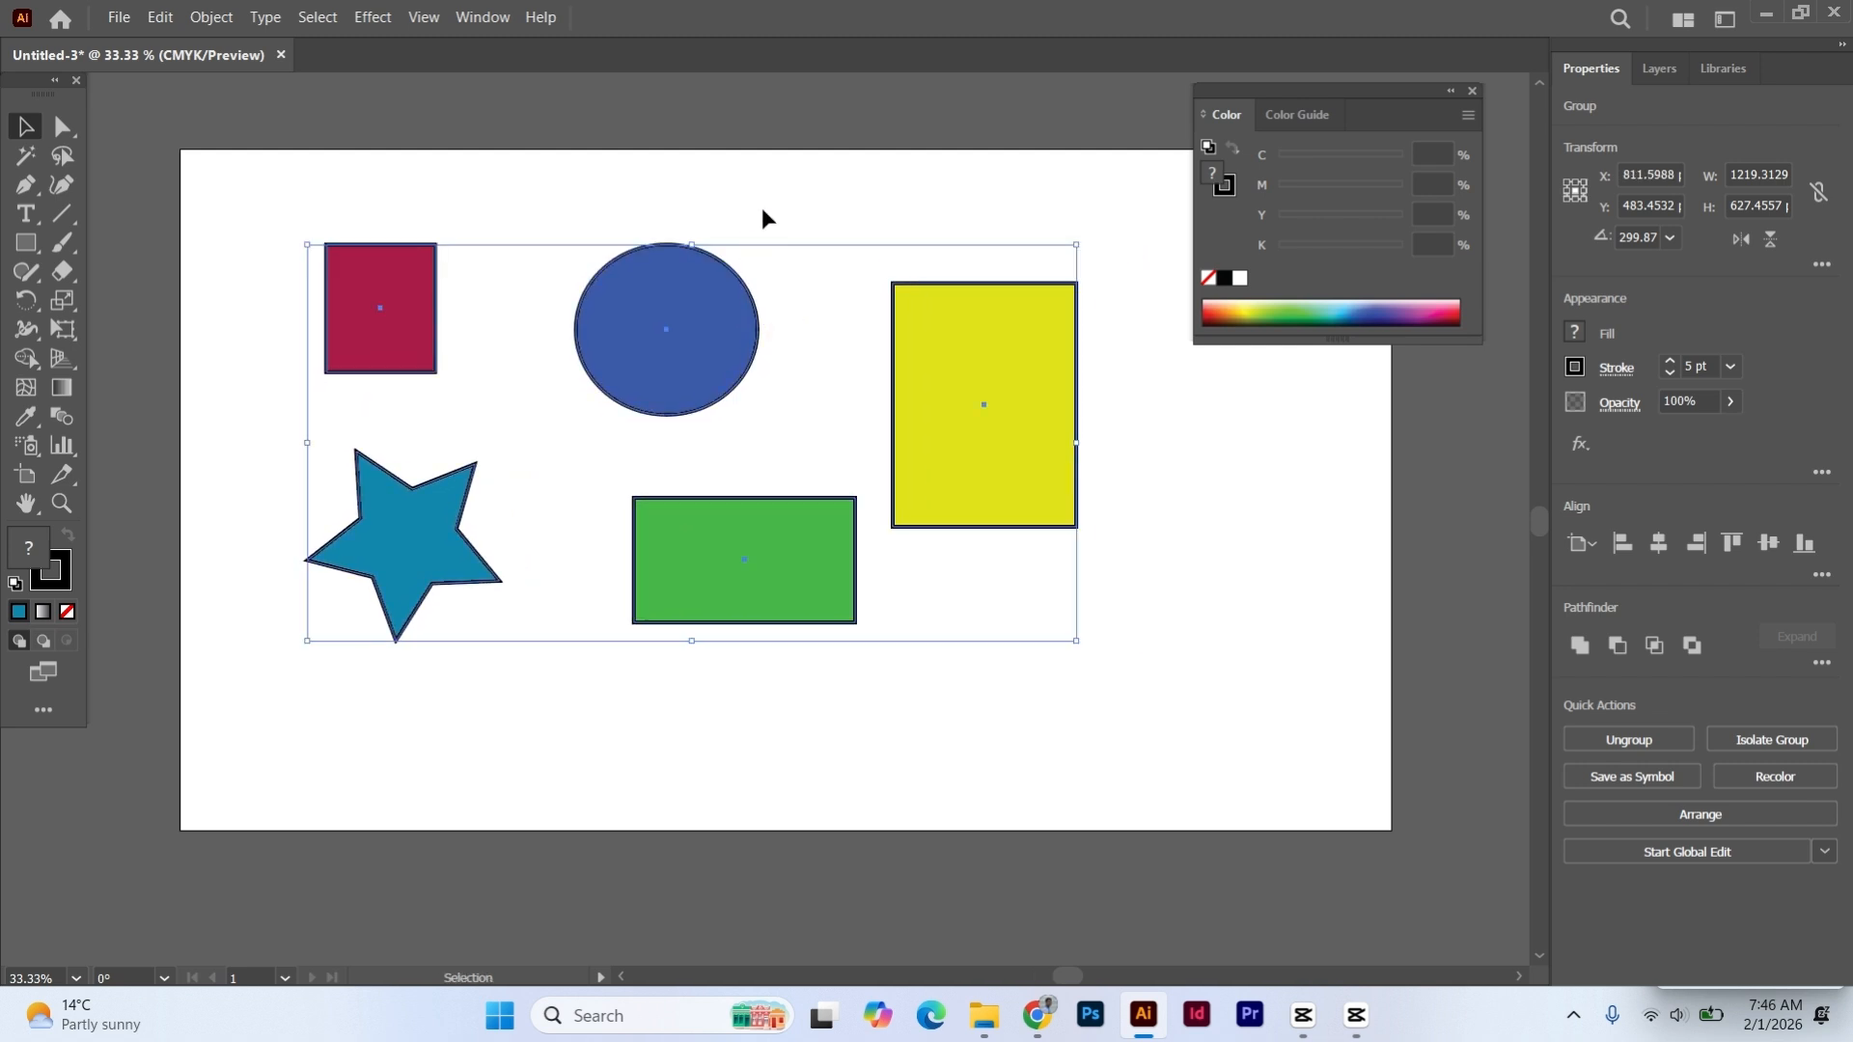
- Show the Direct Selection tool's variants, return to the Selection tool, and select and deselect the whole group
left_click(769, 191)
left_click(63, 126)
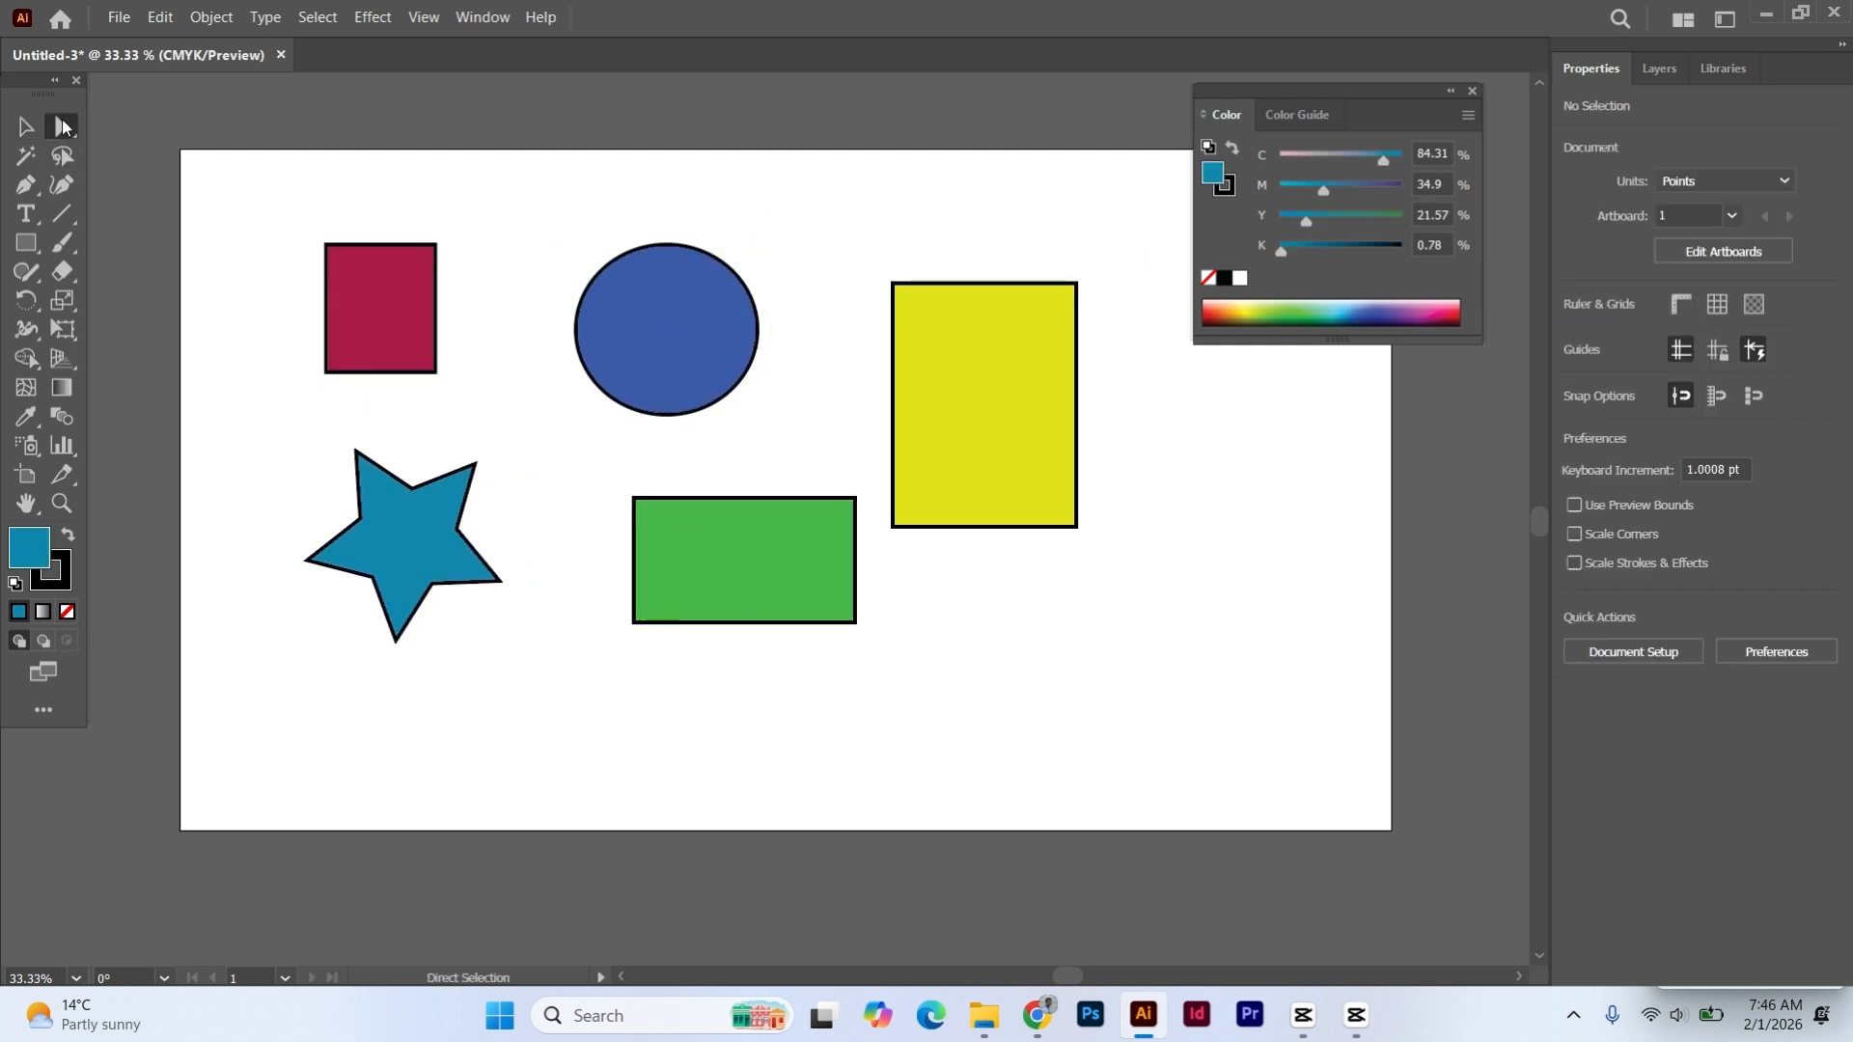
left_click(63, 125)
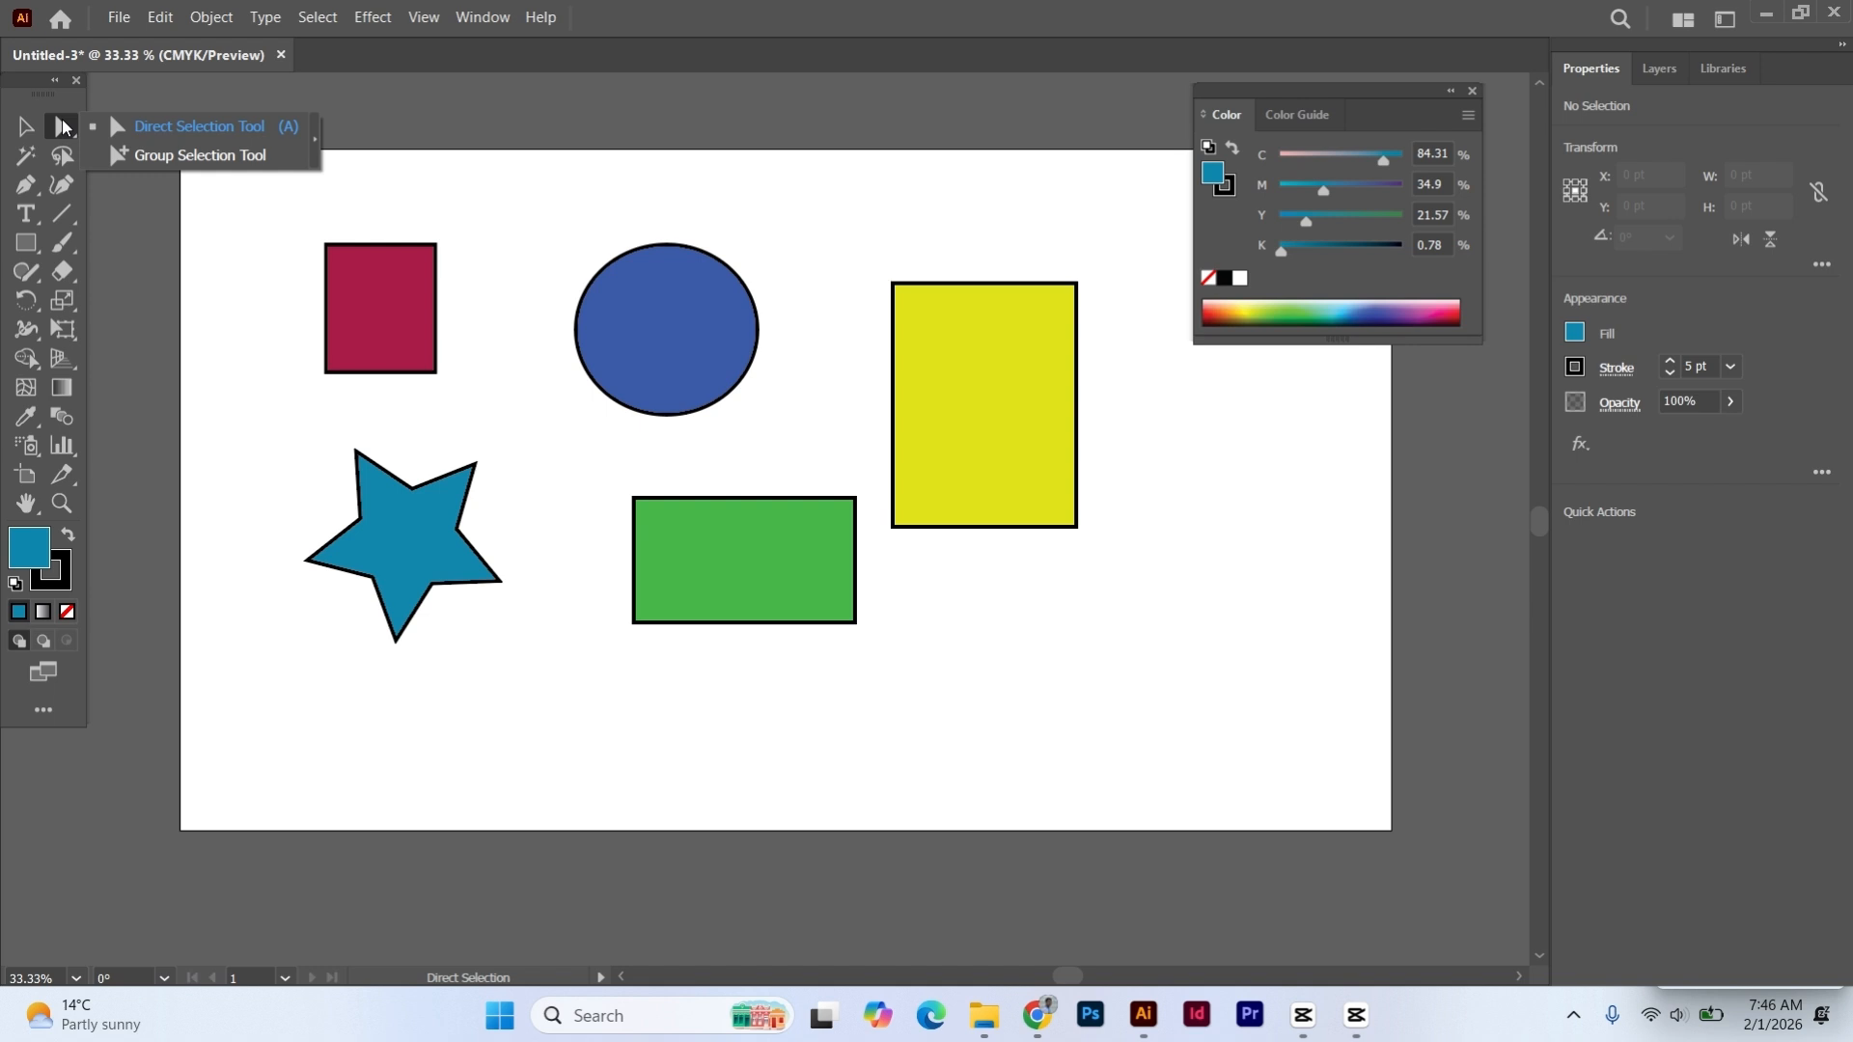
left_click(26, 126)
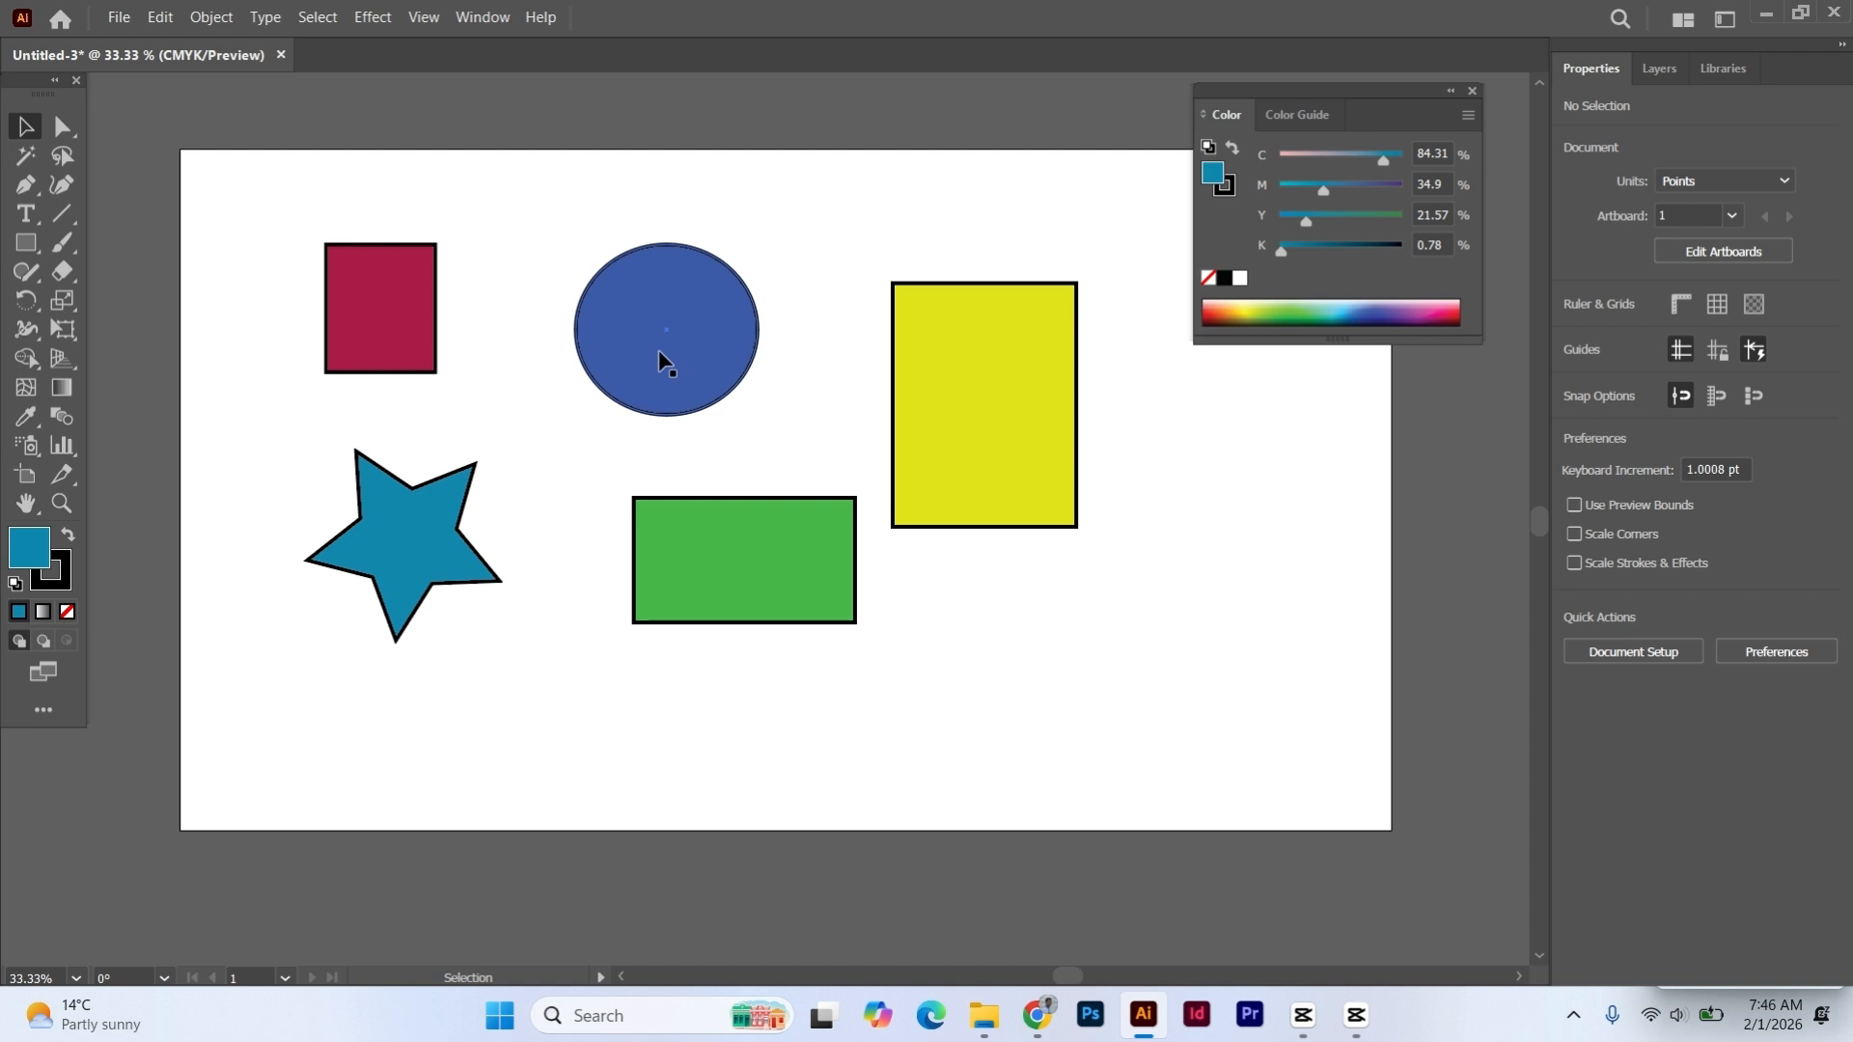
key("ctrl+a")
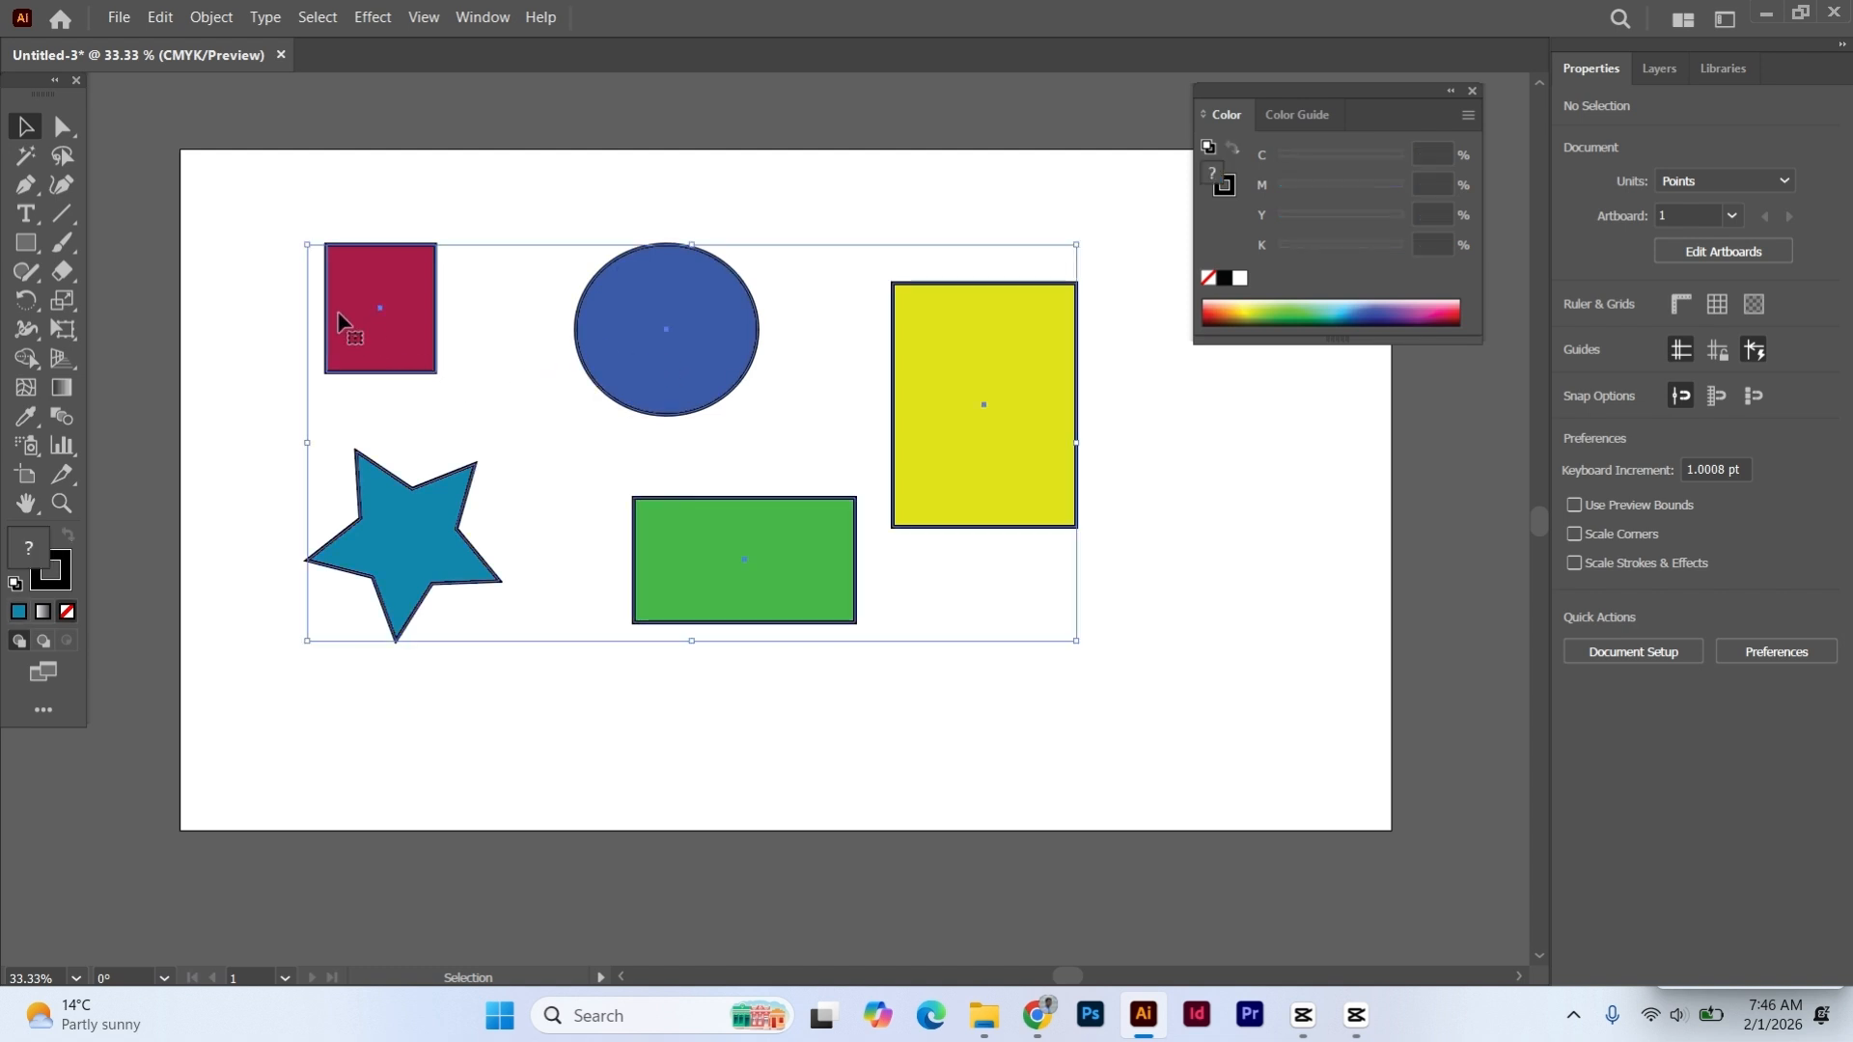
left_click(233, 247)
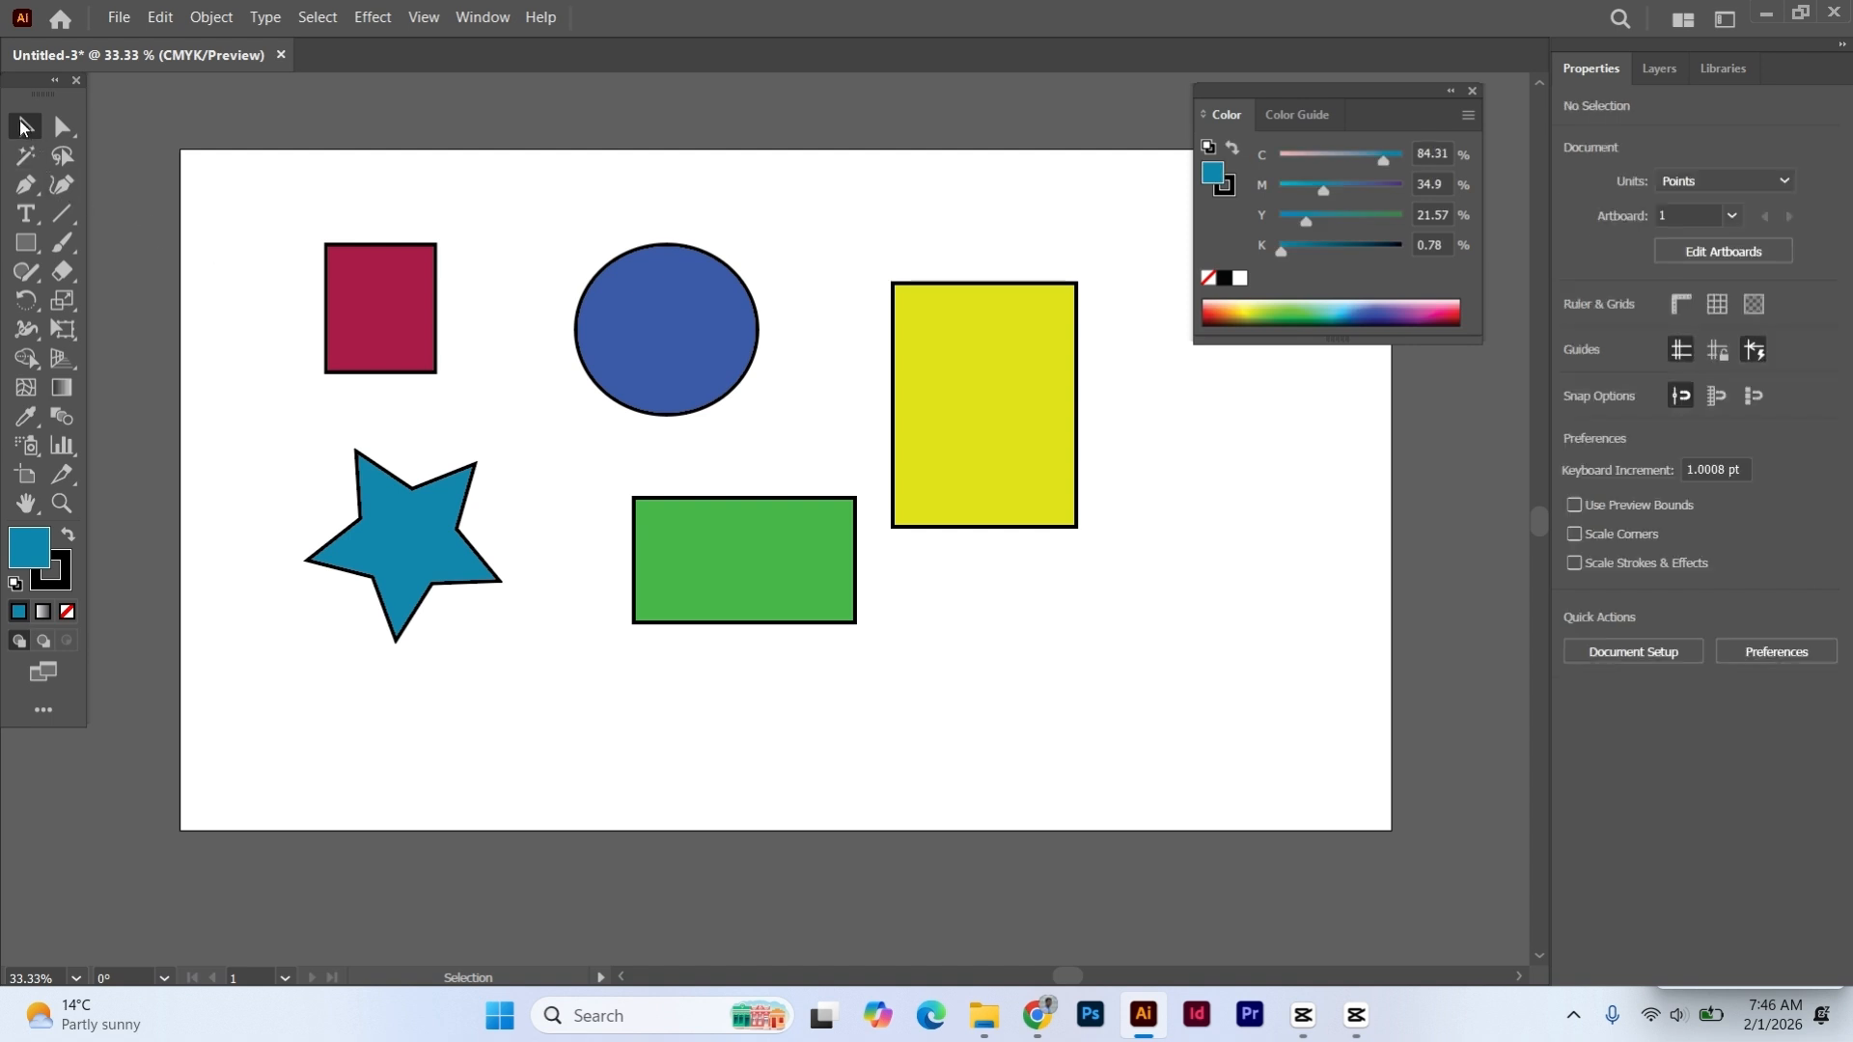
- Ungroup the five shapes, select the circle and the dark red rectangle individually, and deselect everything
right_click(714, 354)
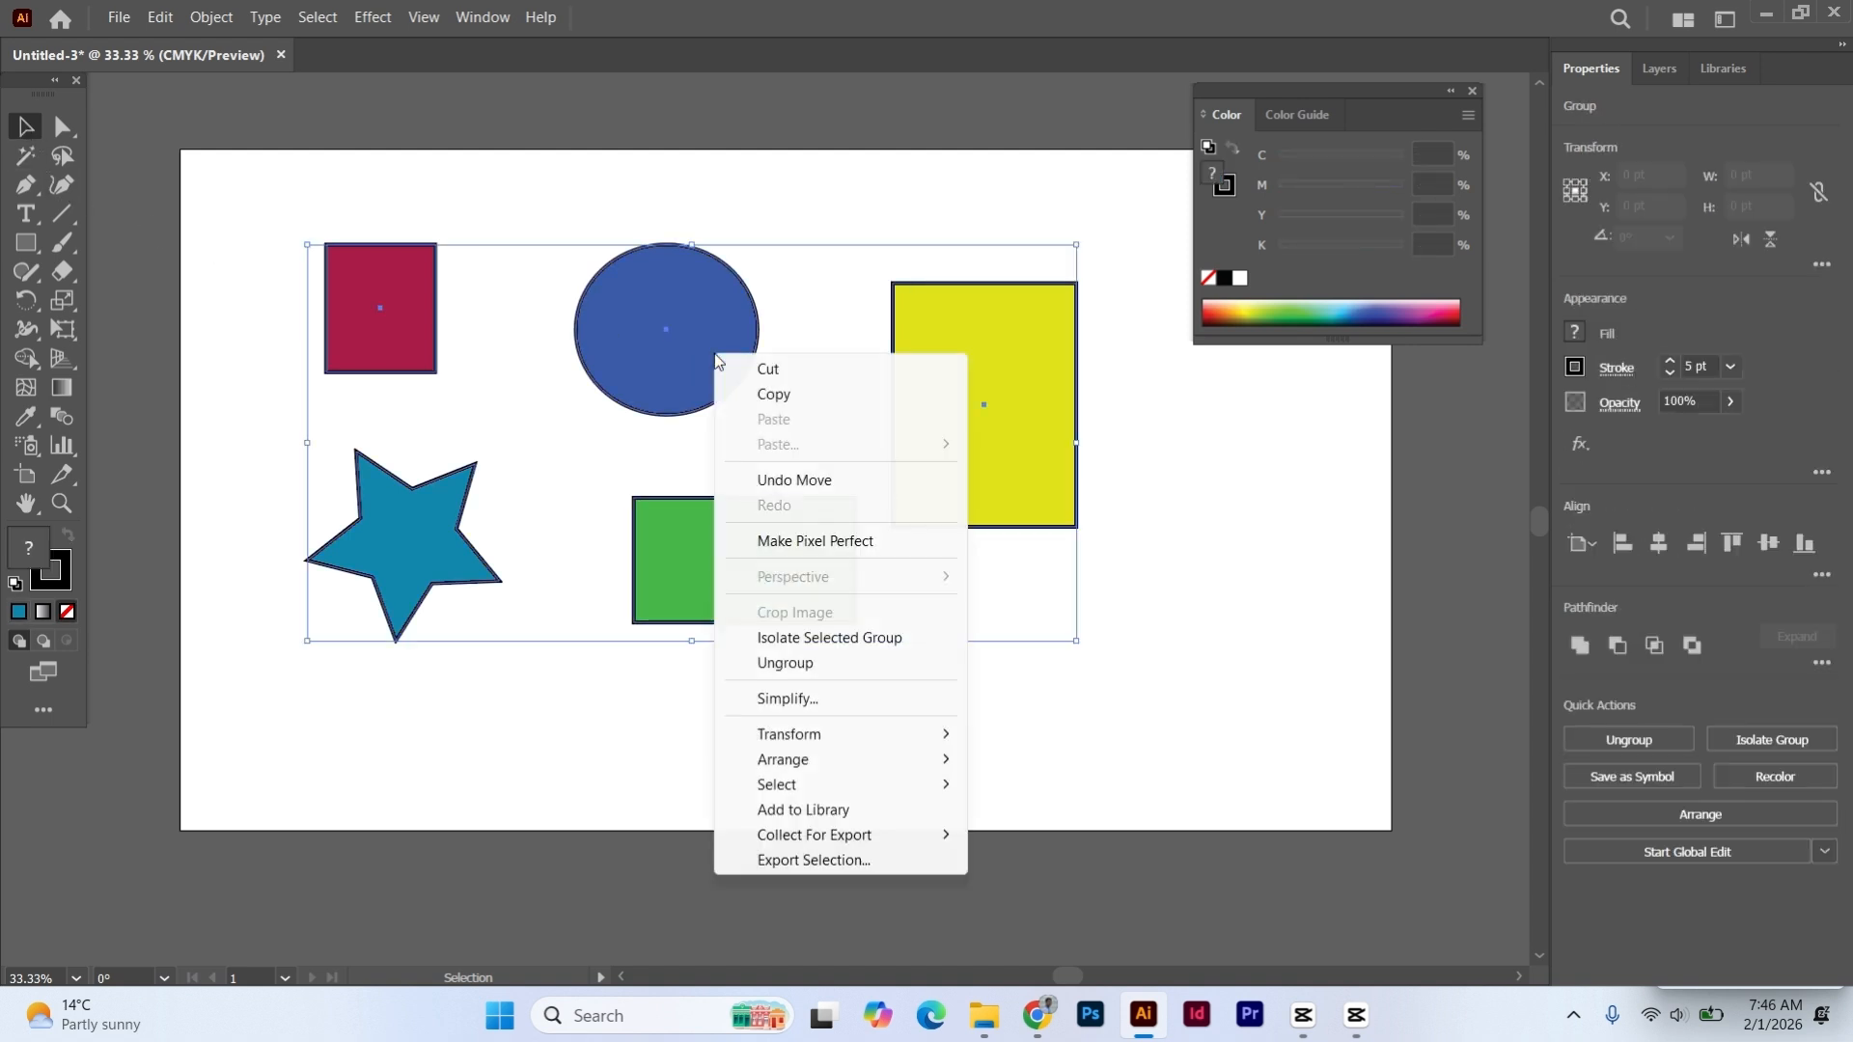
left_click(818, 666)
left_click(1351, 570)
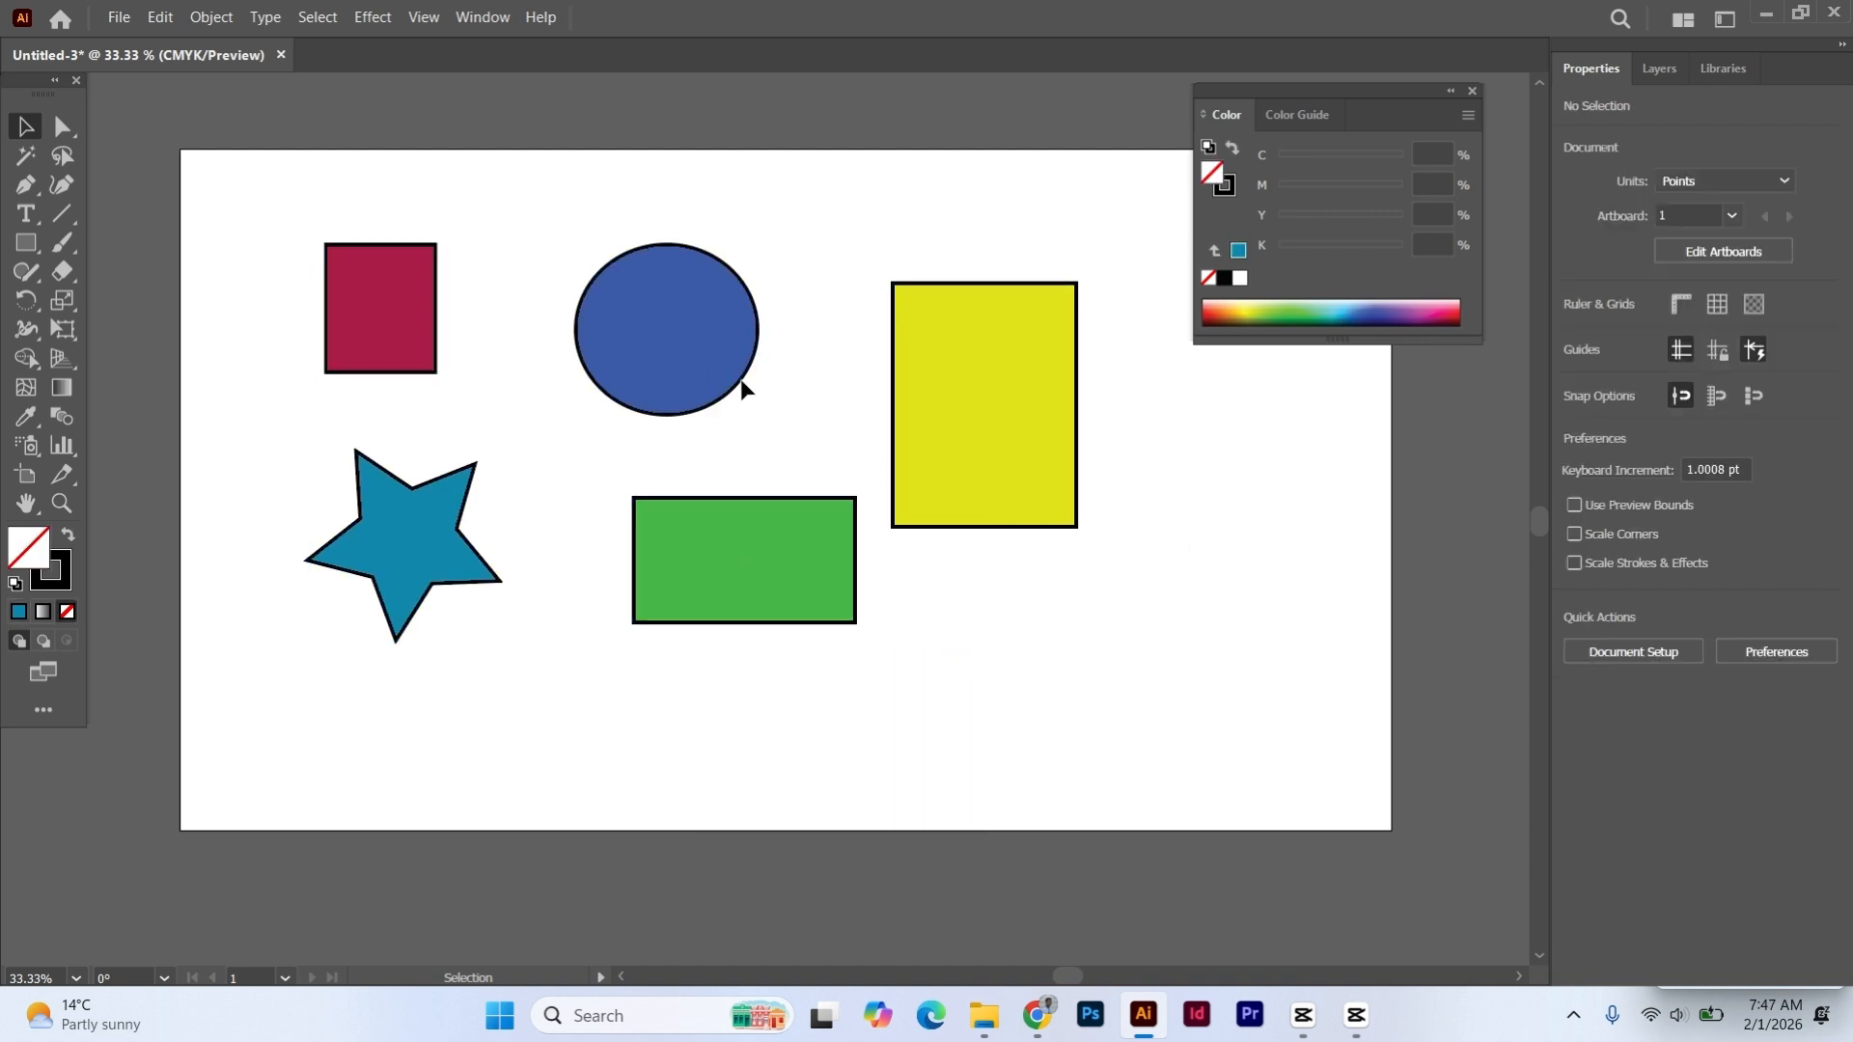
left_click(666, 359)
left_click(401, 309)
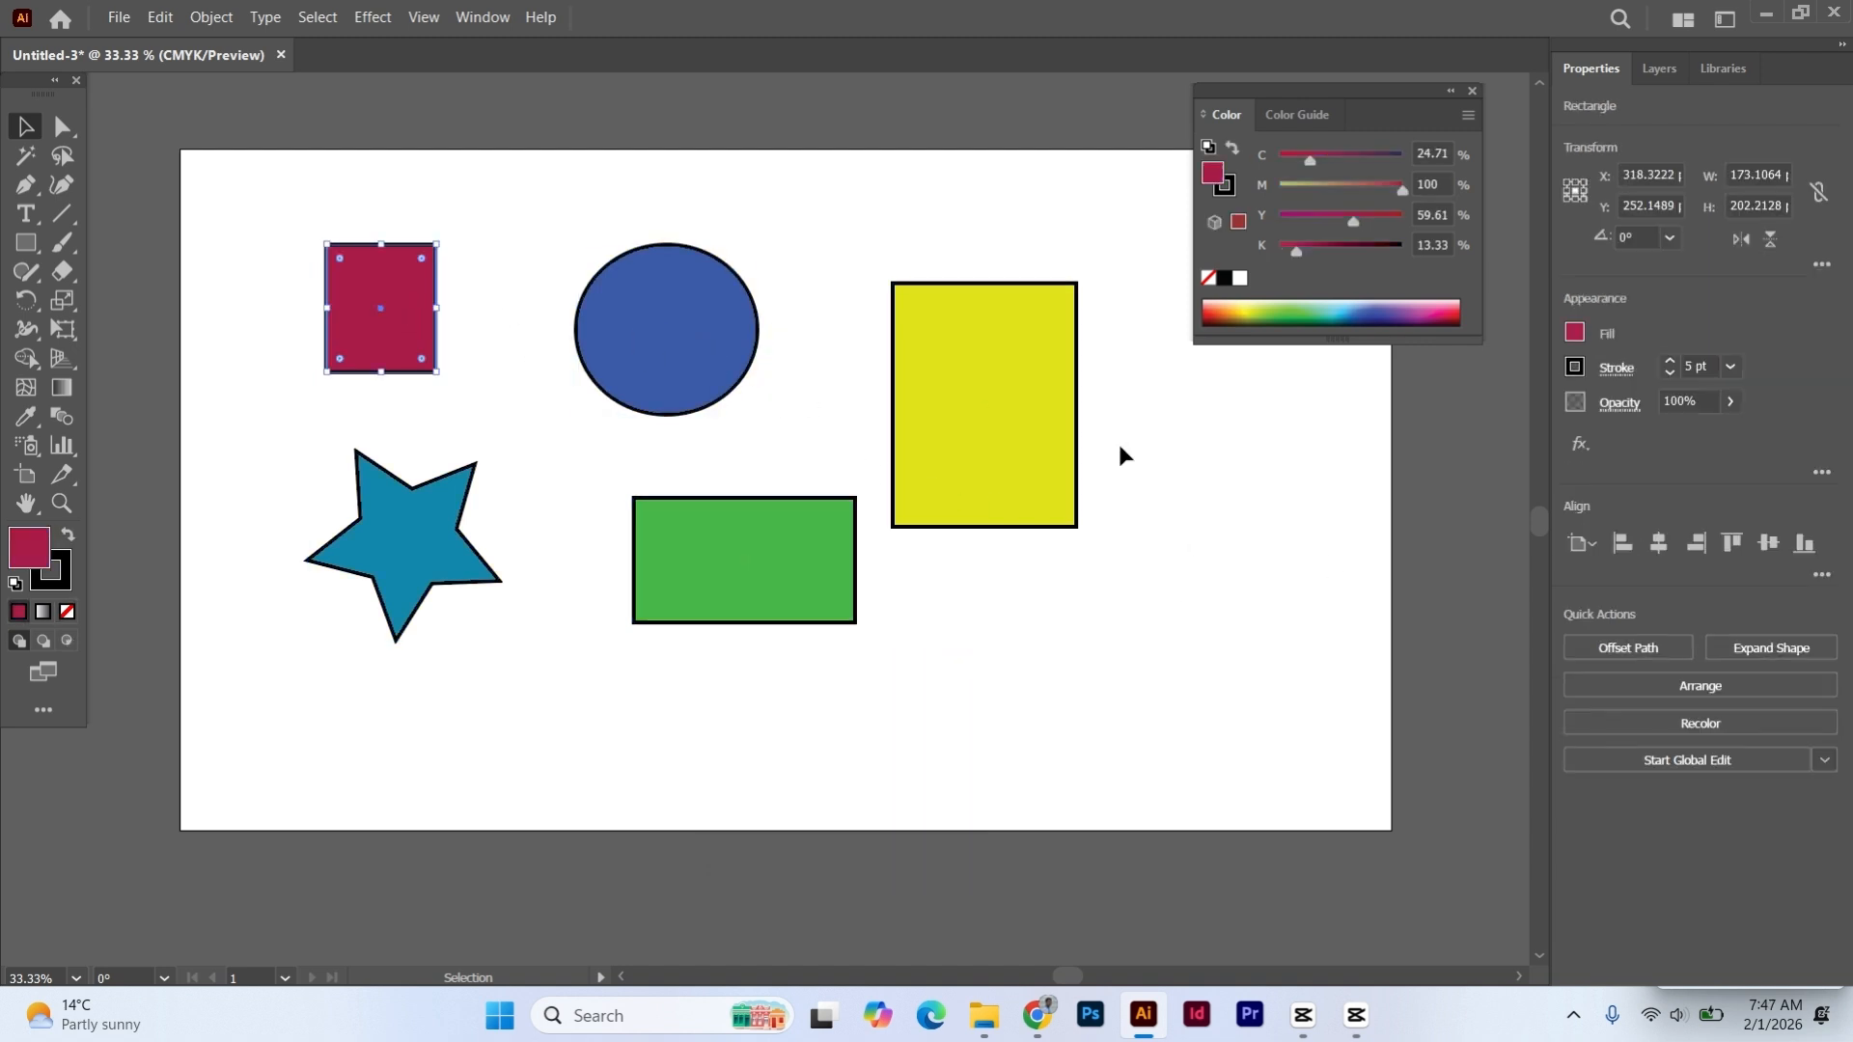
left_click(299, 210)
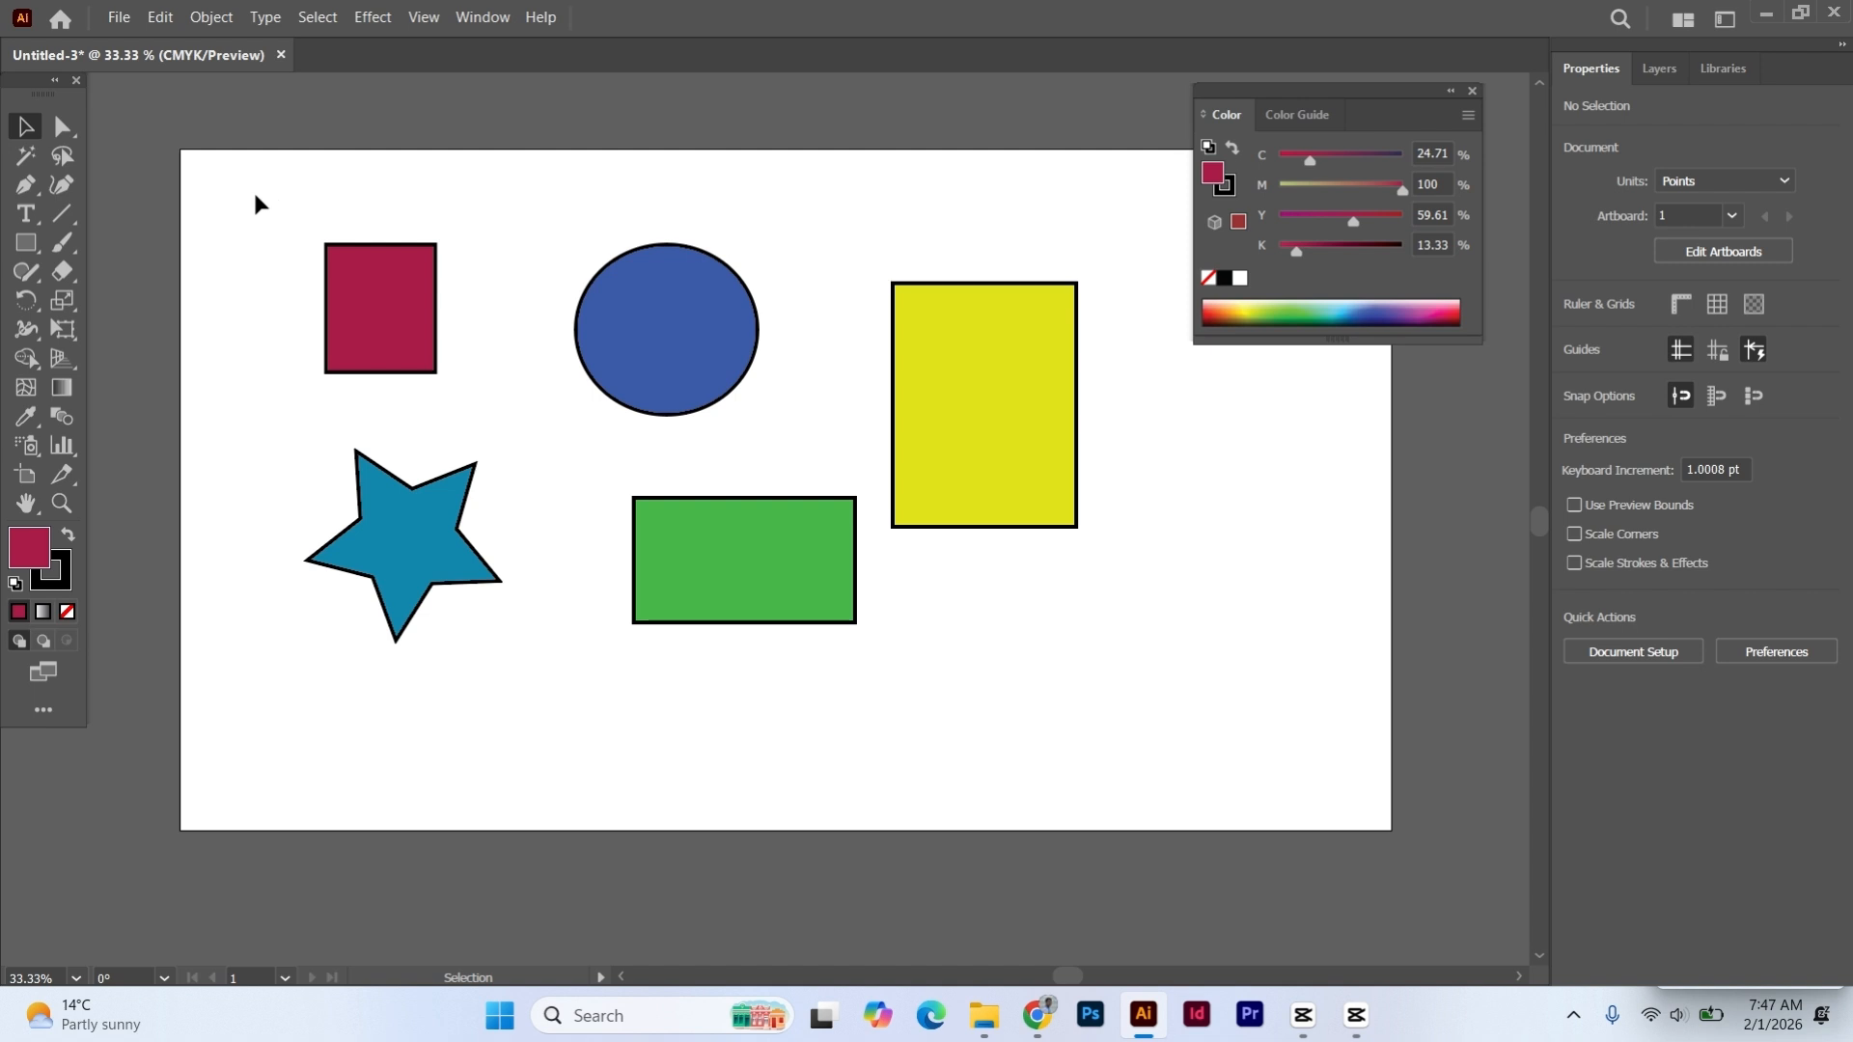
- Select all five shapes, group them again and deselect the group
left_click_drag(253, 188, 1108, 674)
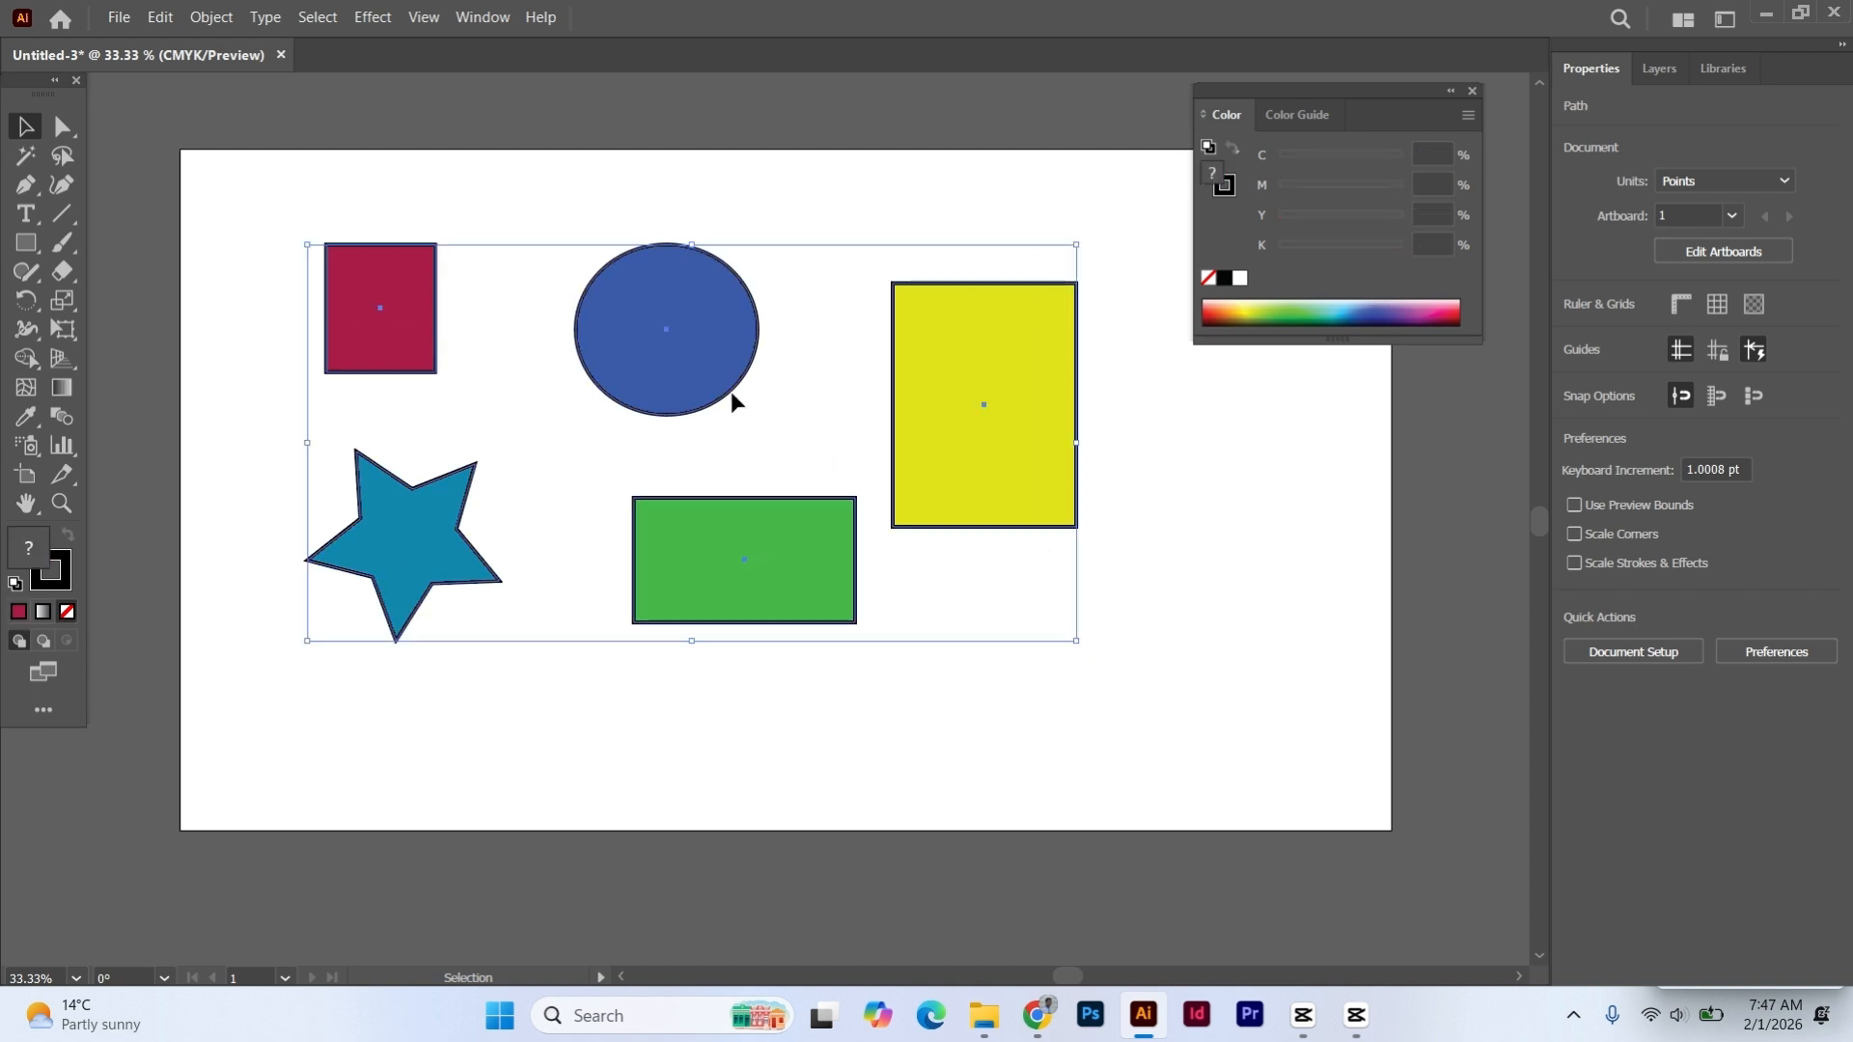
right_click(683, 322)
left_click(753, 583)
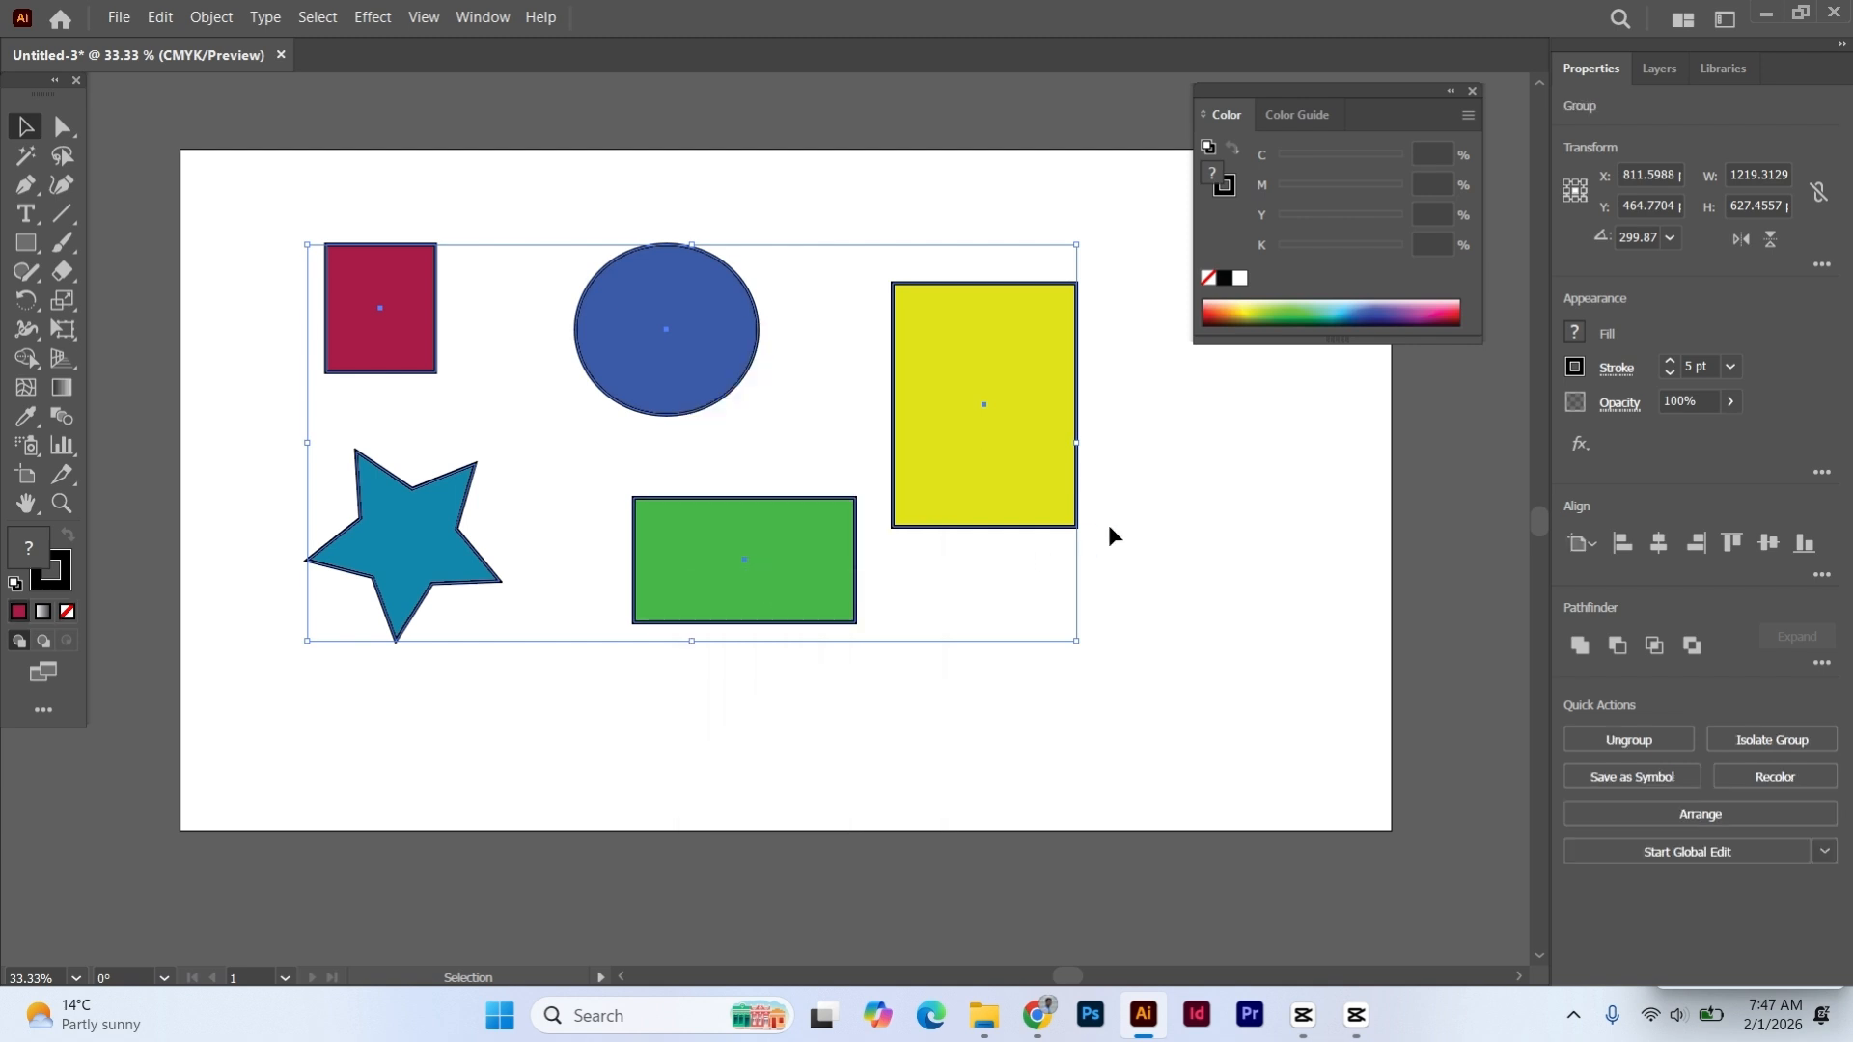
left_click(1111, 519)
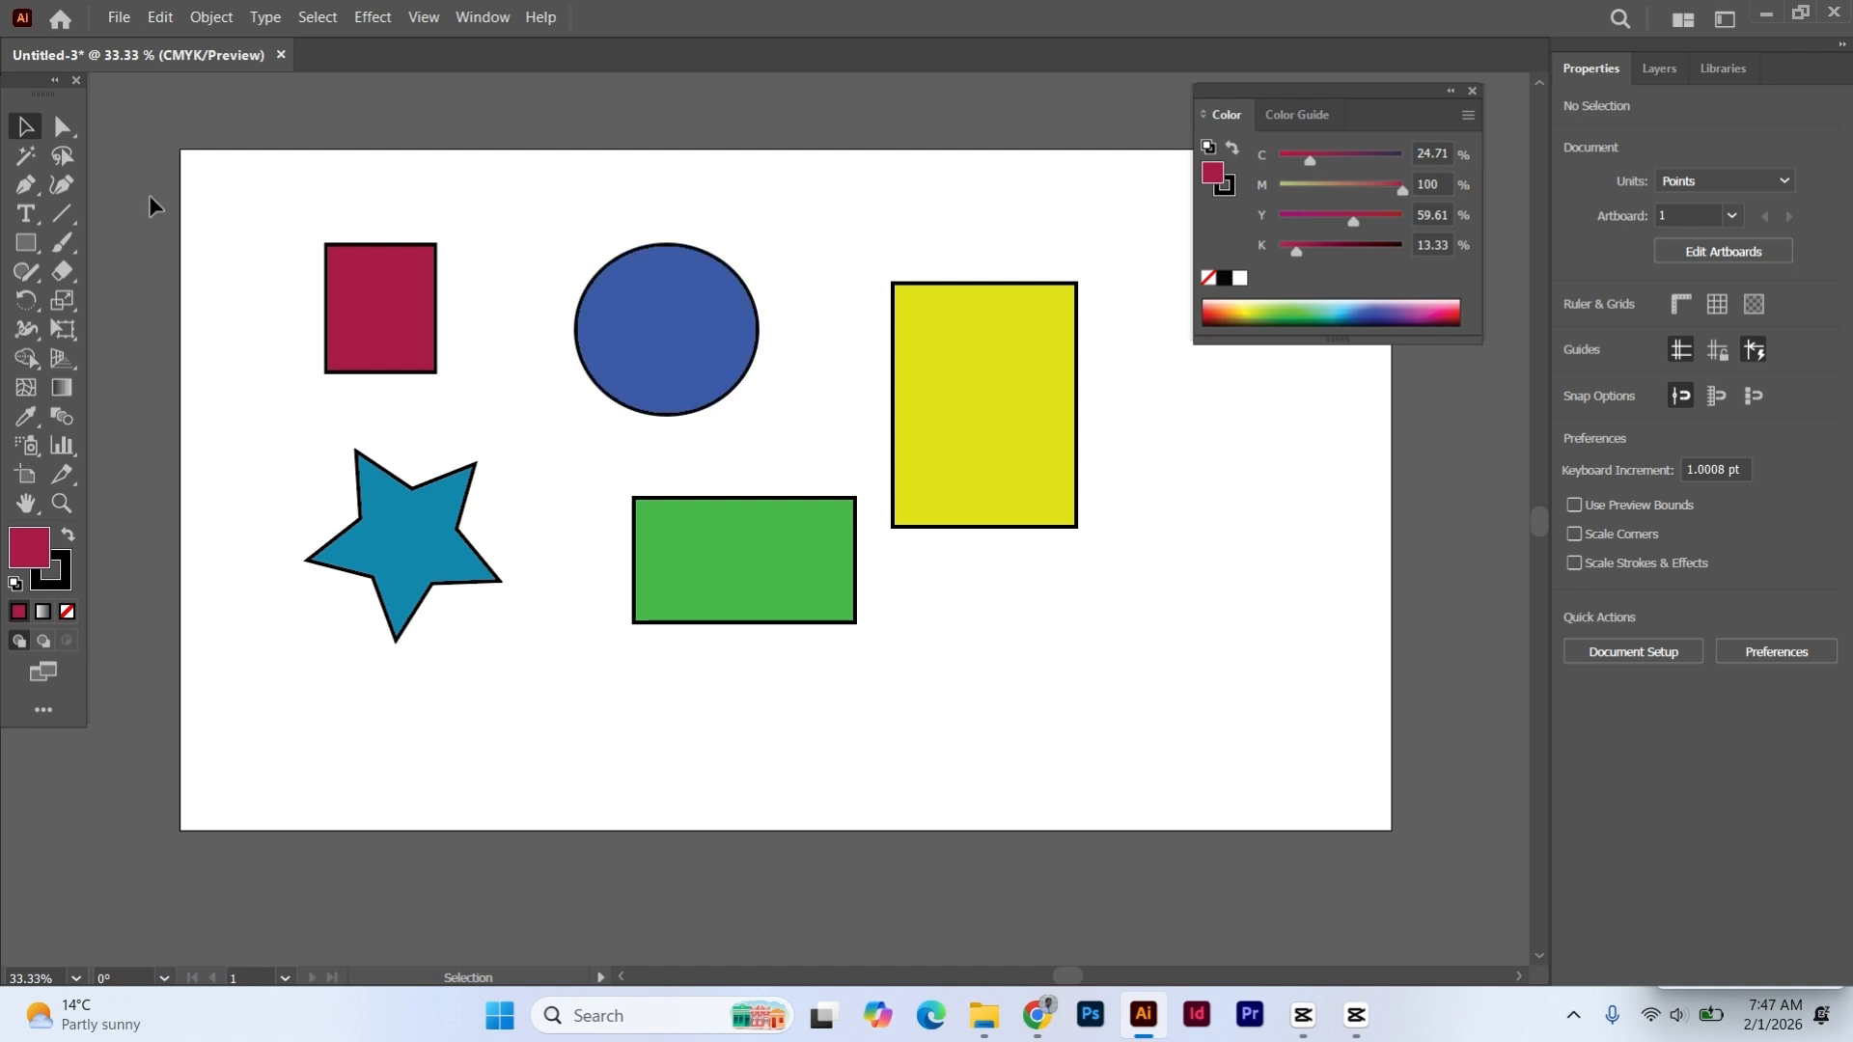
- Use the Group Selection tool to fill only the grouped circle, first with green, finally with reddish brown (C 30.59, M 83.53, Y 100, K 36.47)
left_click(63, 129)
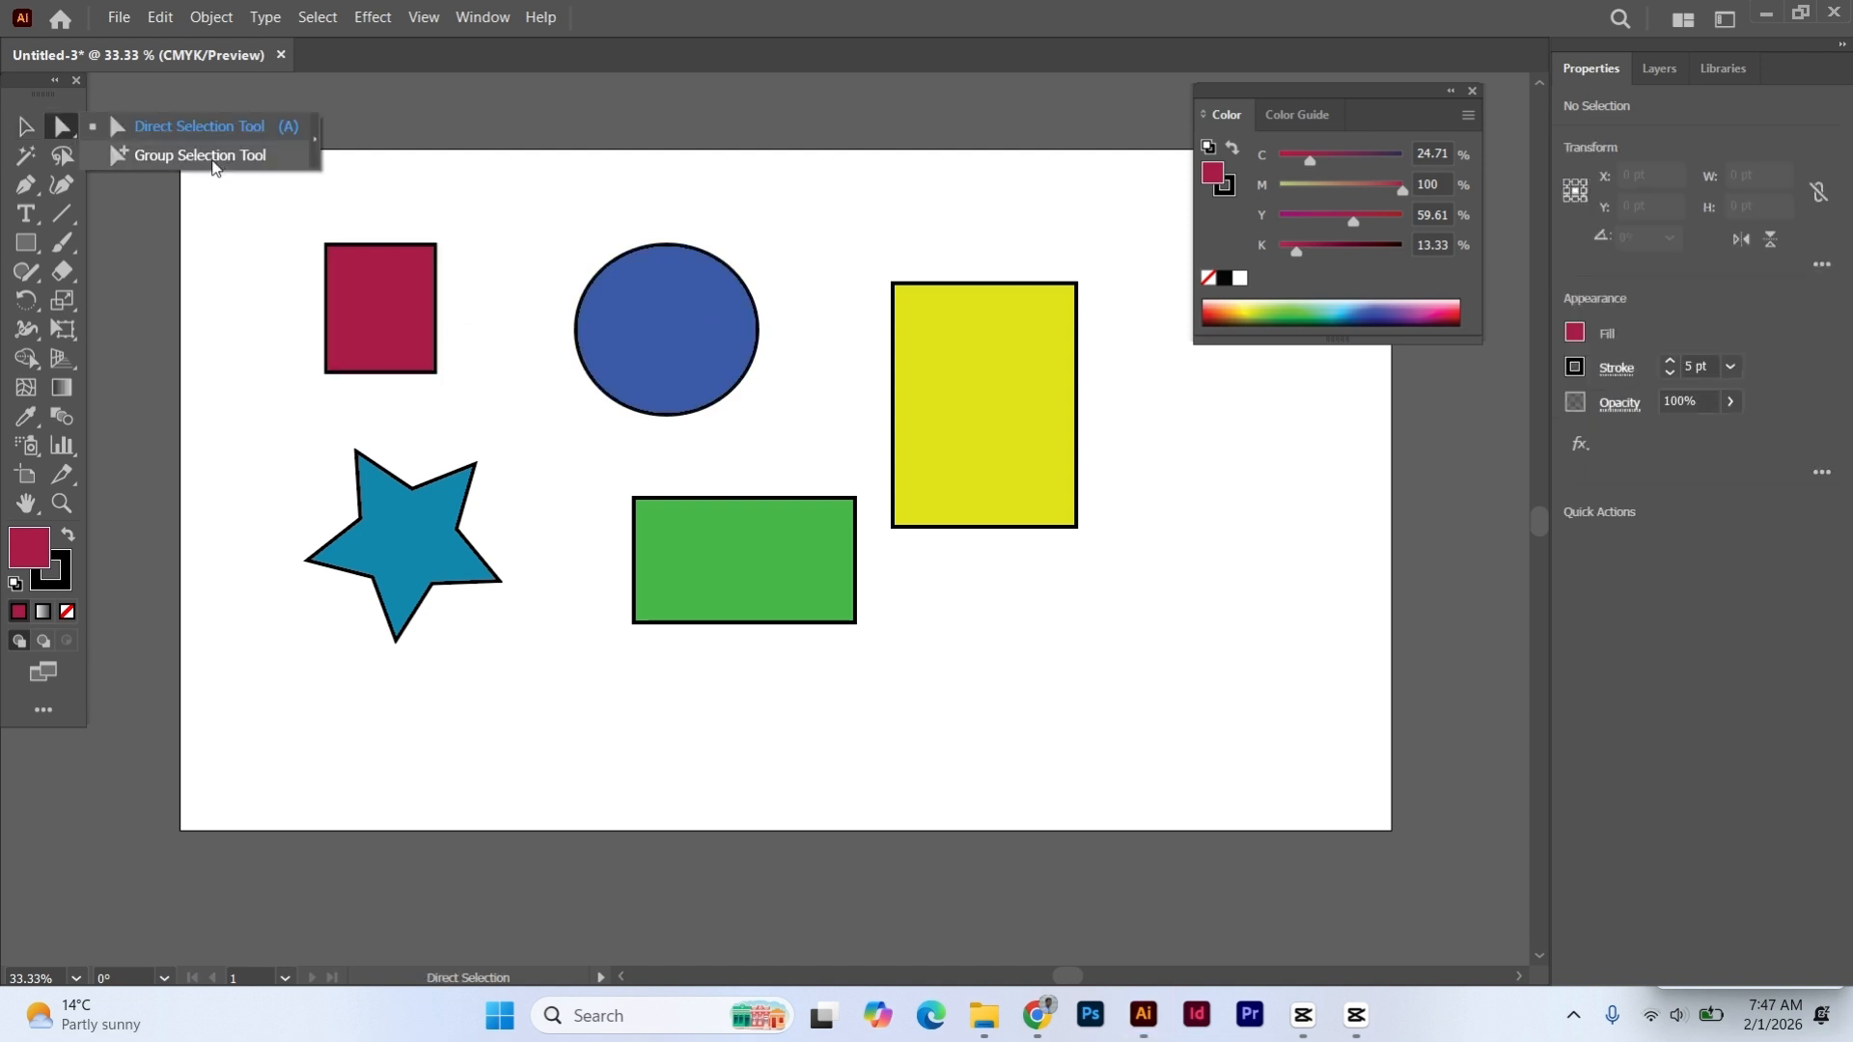
left_click(218, 167)
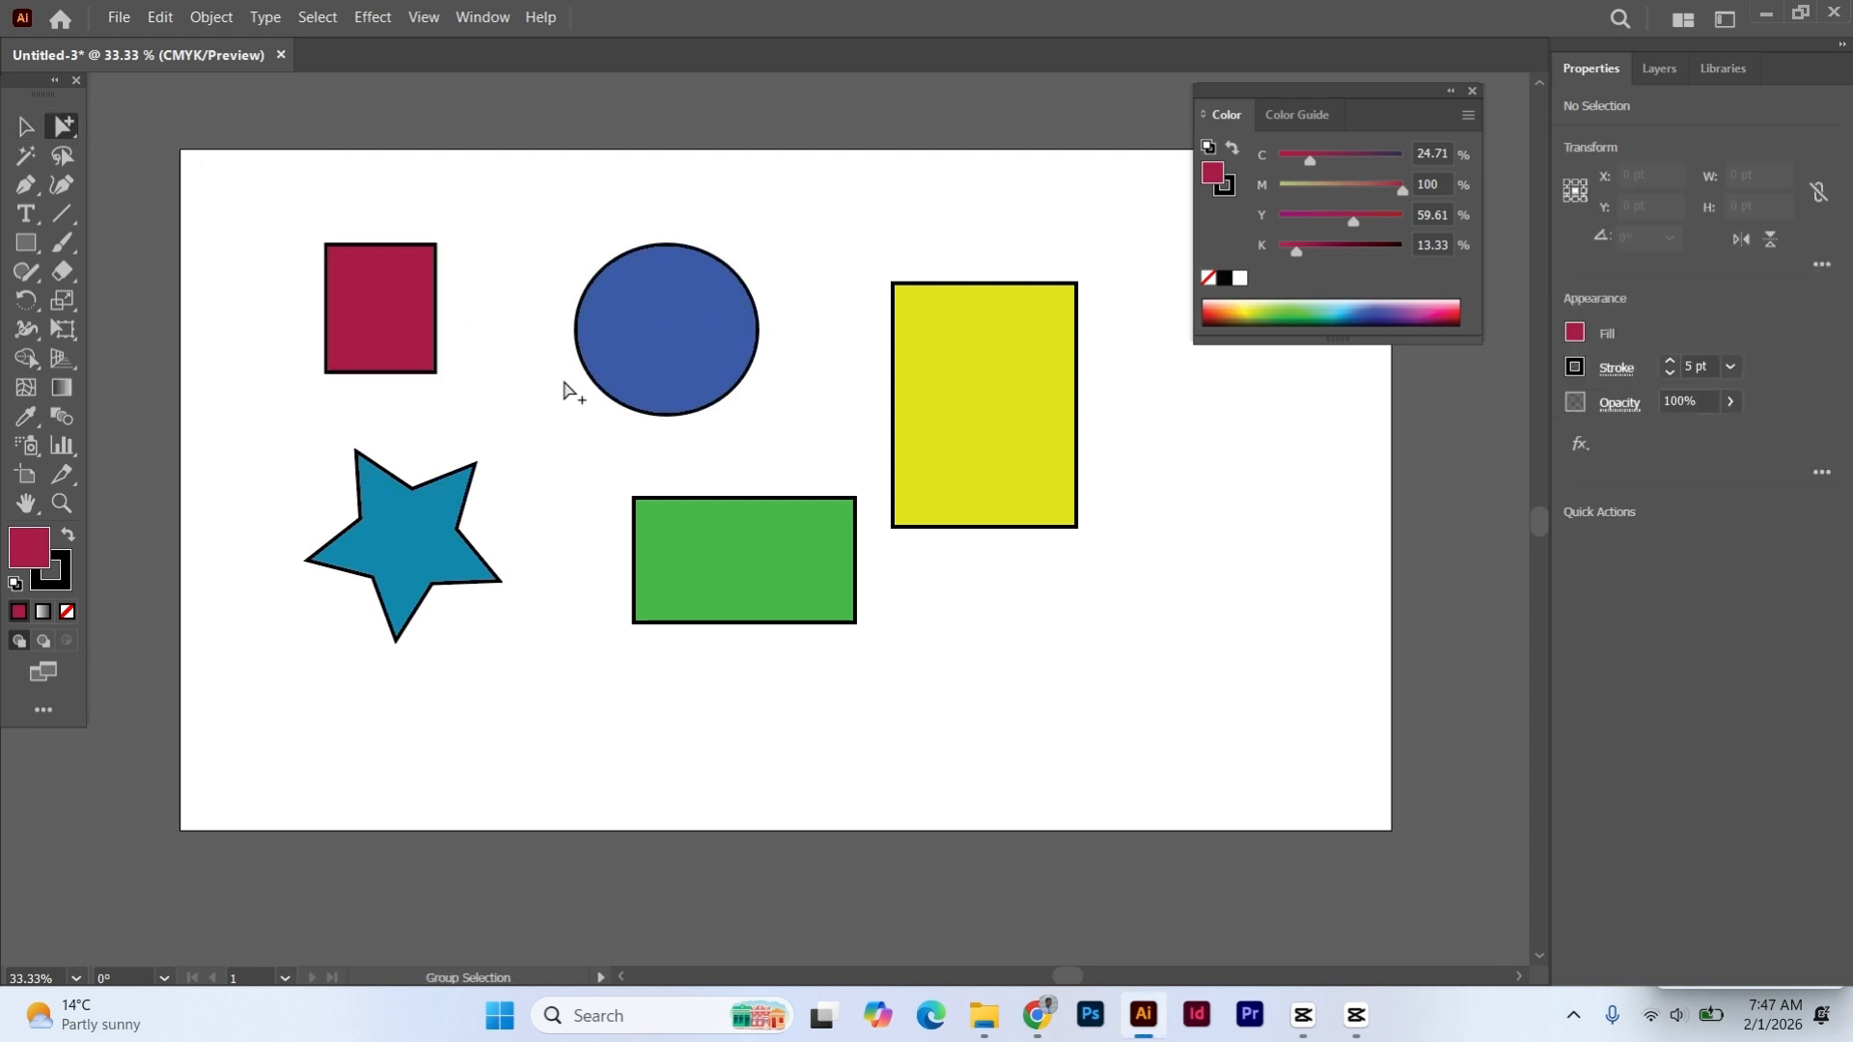
left_click(681, 307)
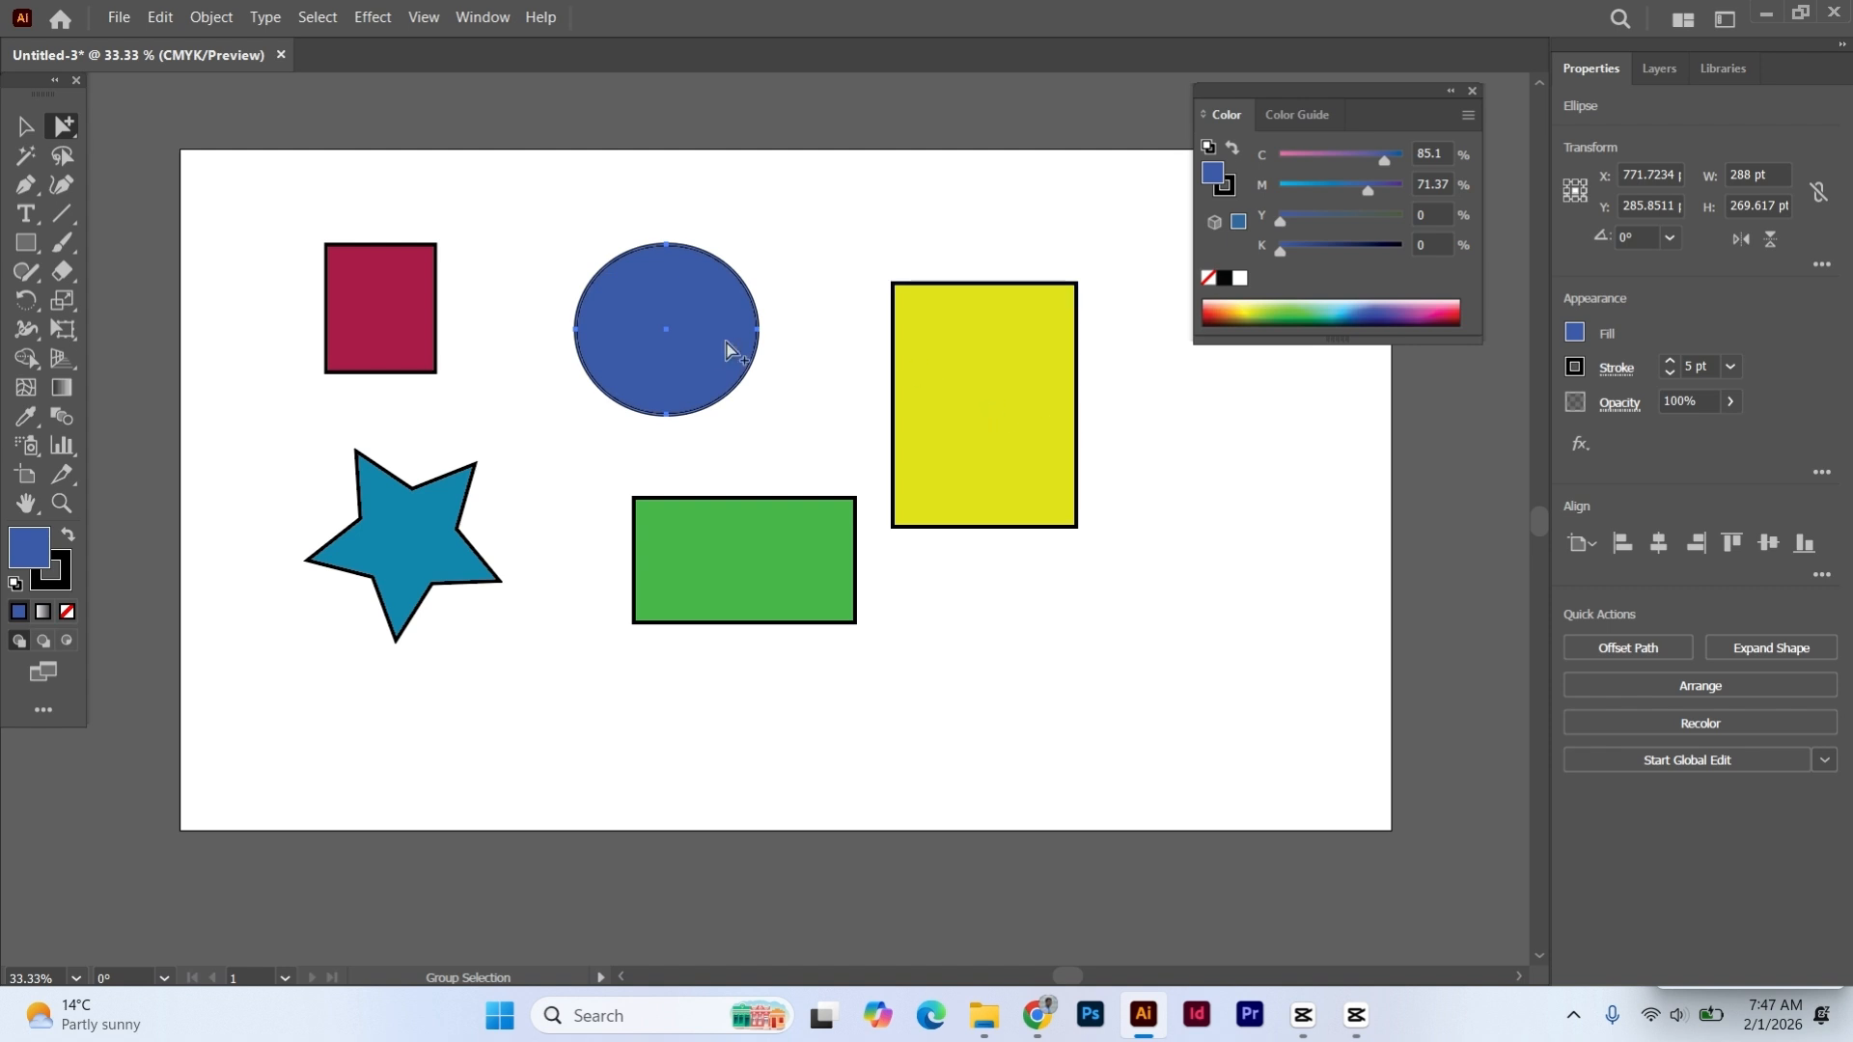
left_click(1282, 308)
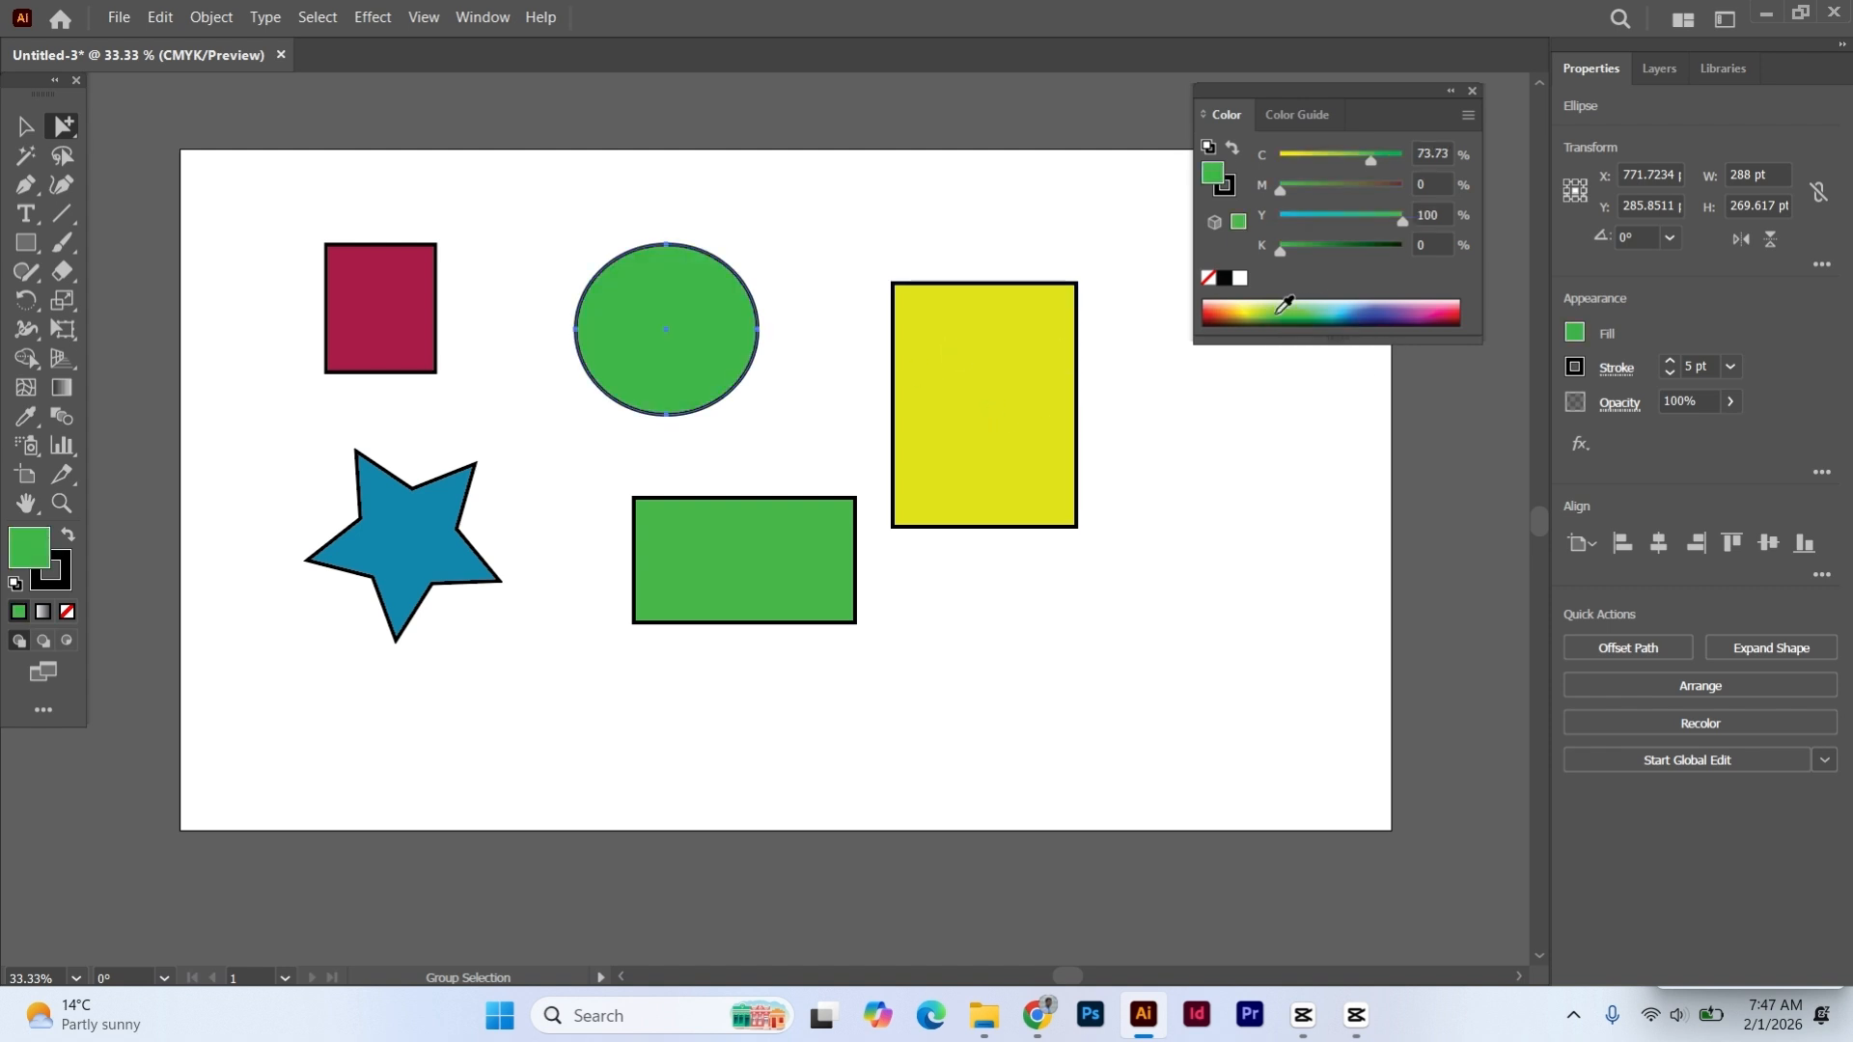
left_click(1225, 319)
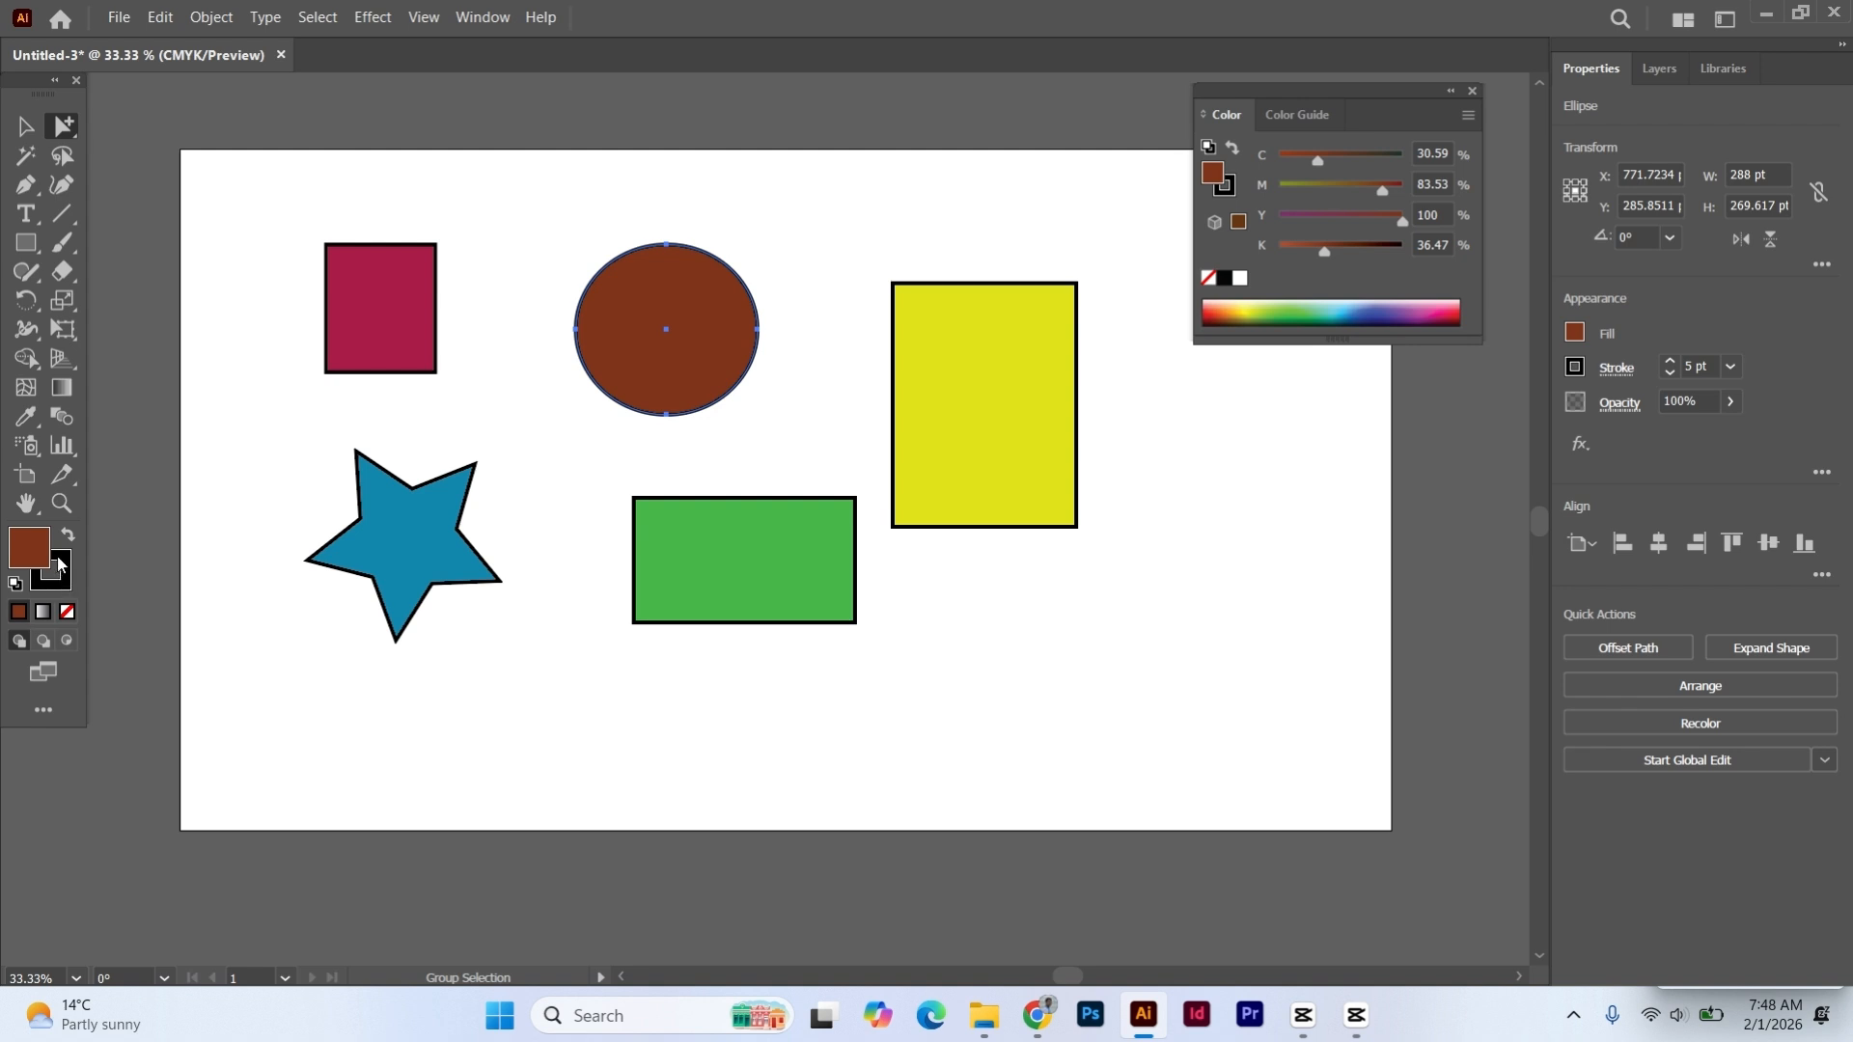
- Try several pink and dark red shades for the circle's stroke and apply crimson (C 16.22, M 100, Y 66.98, K 4.17)
left_click(67, 583)
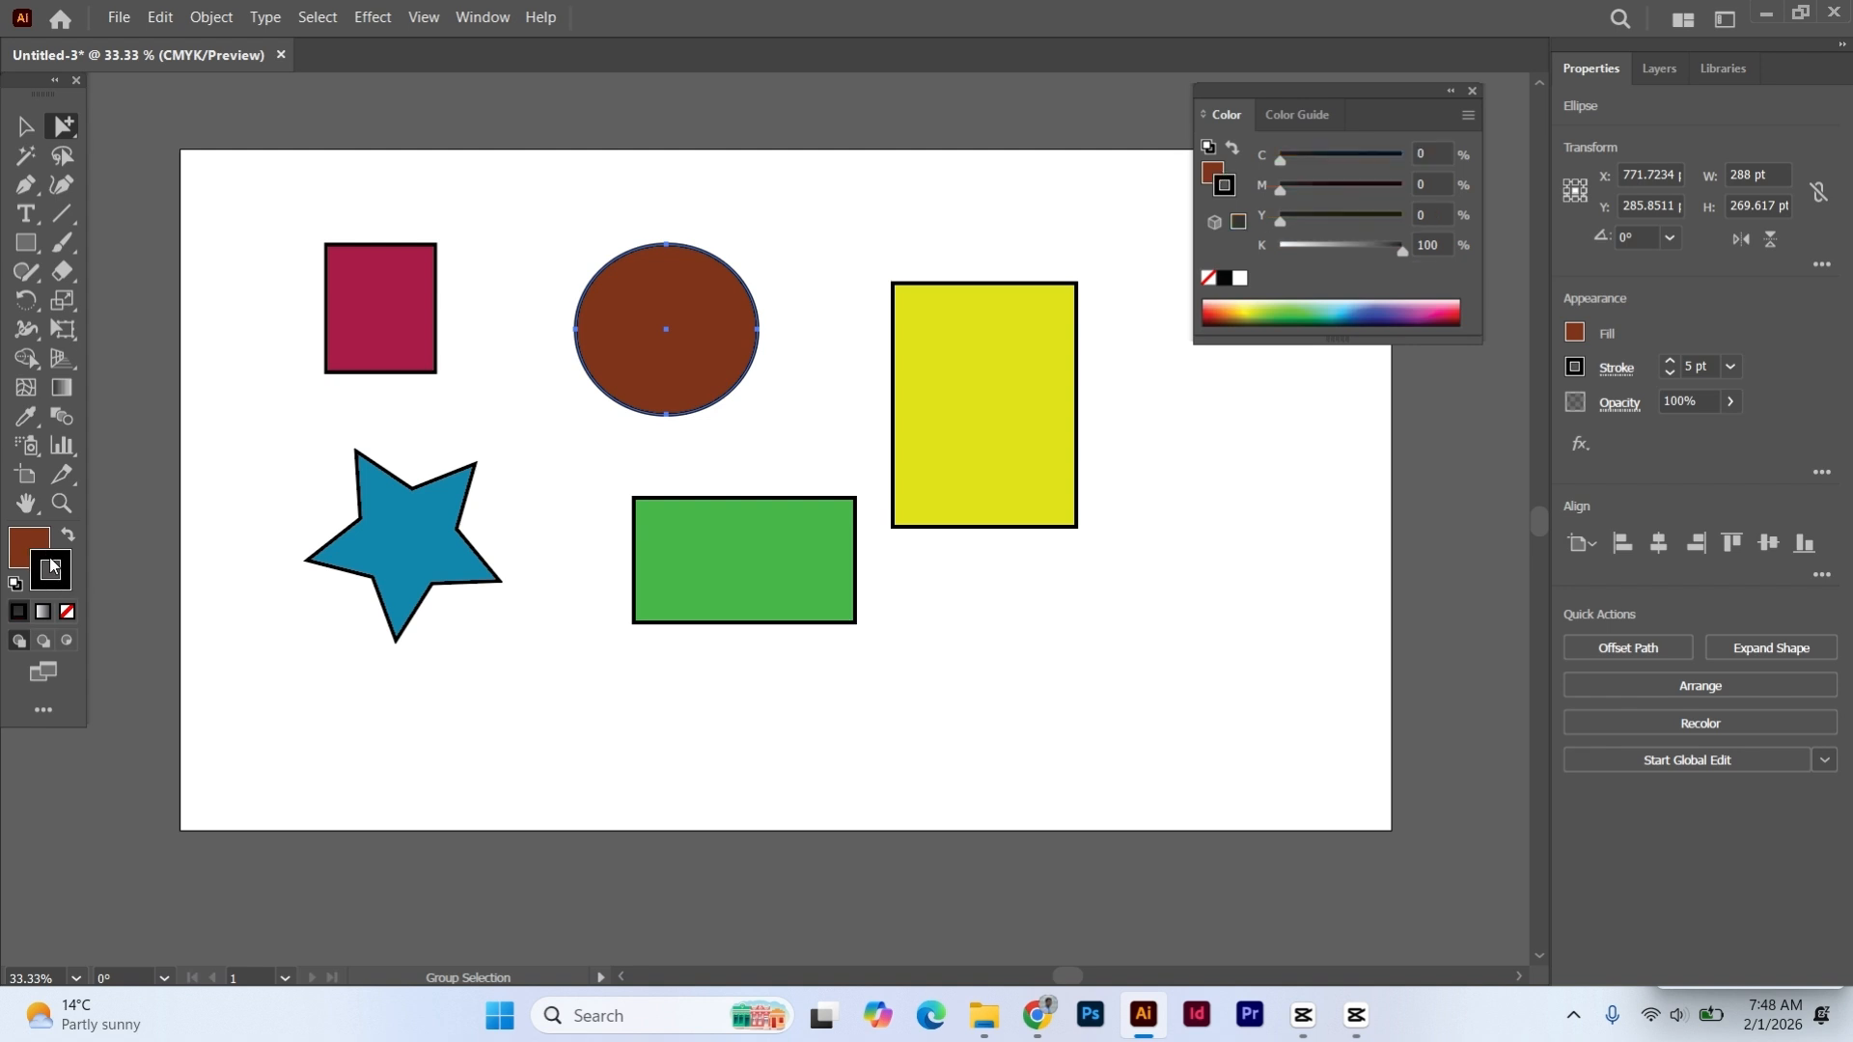
double_click(49, 564)
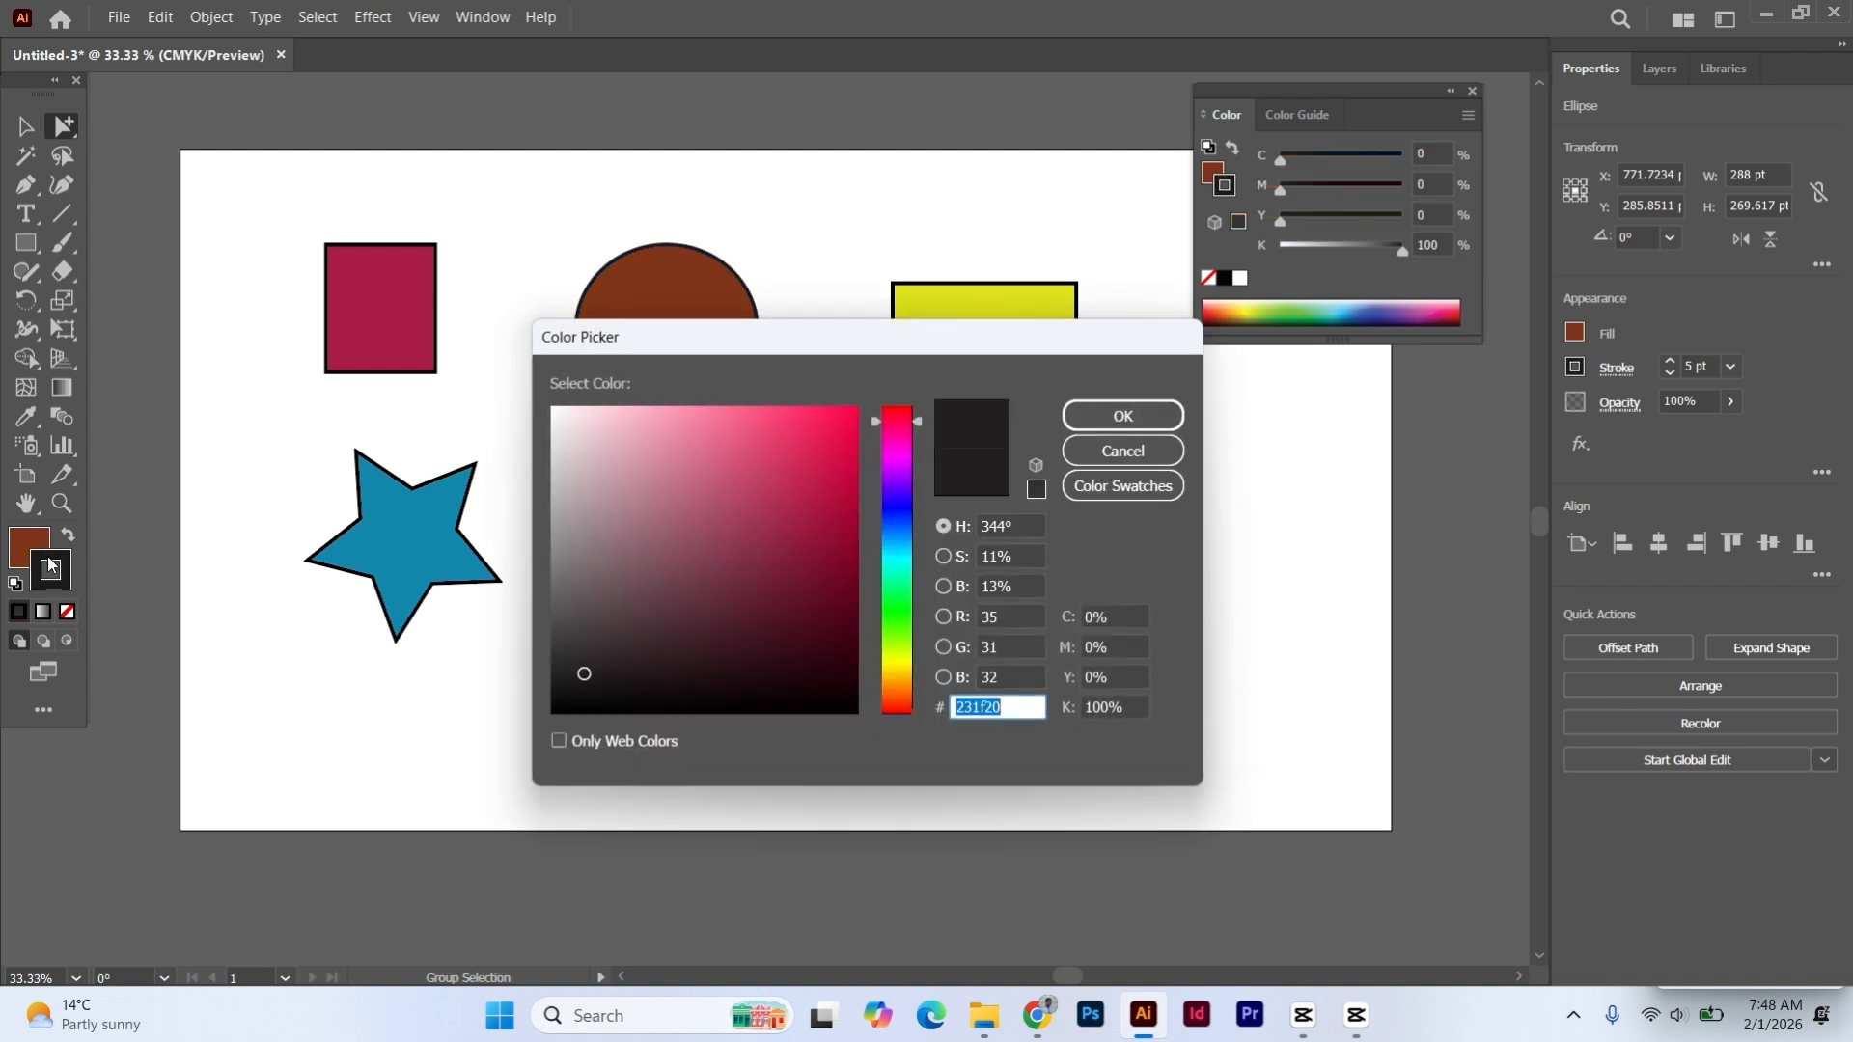
left_click_drag(728, 349, 949, 293)
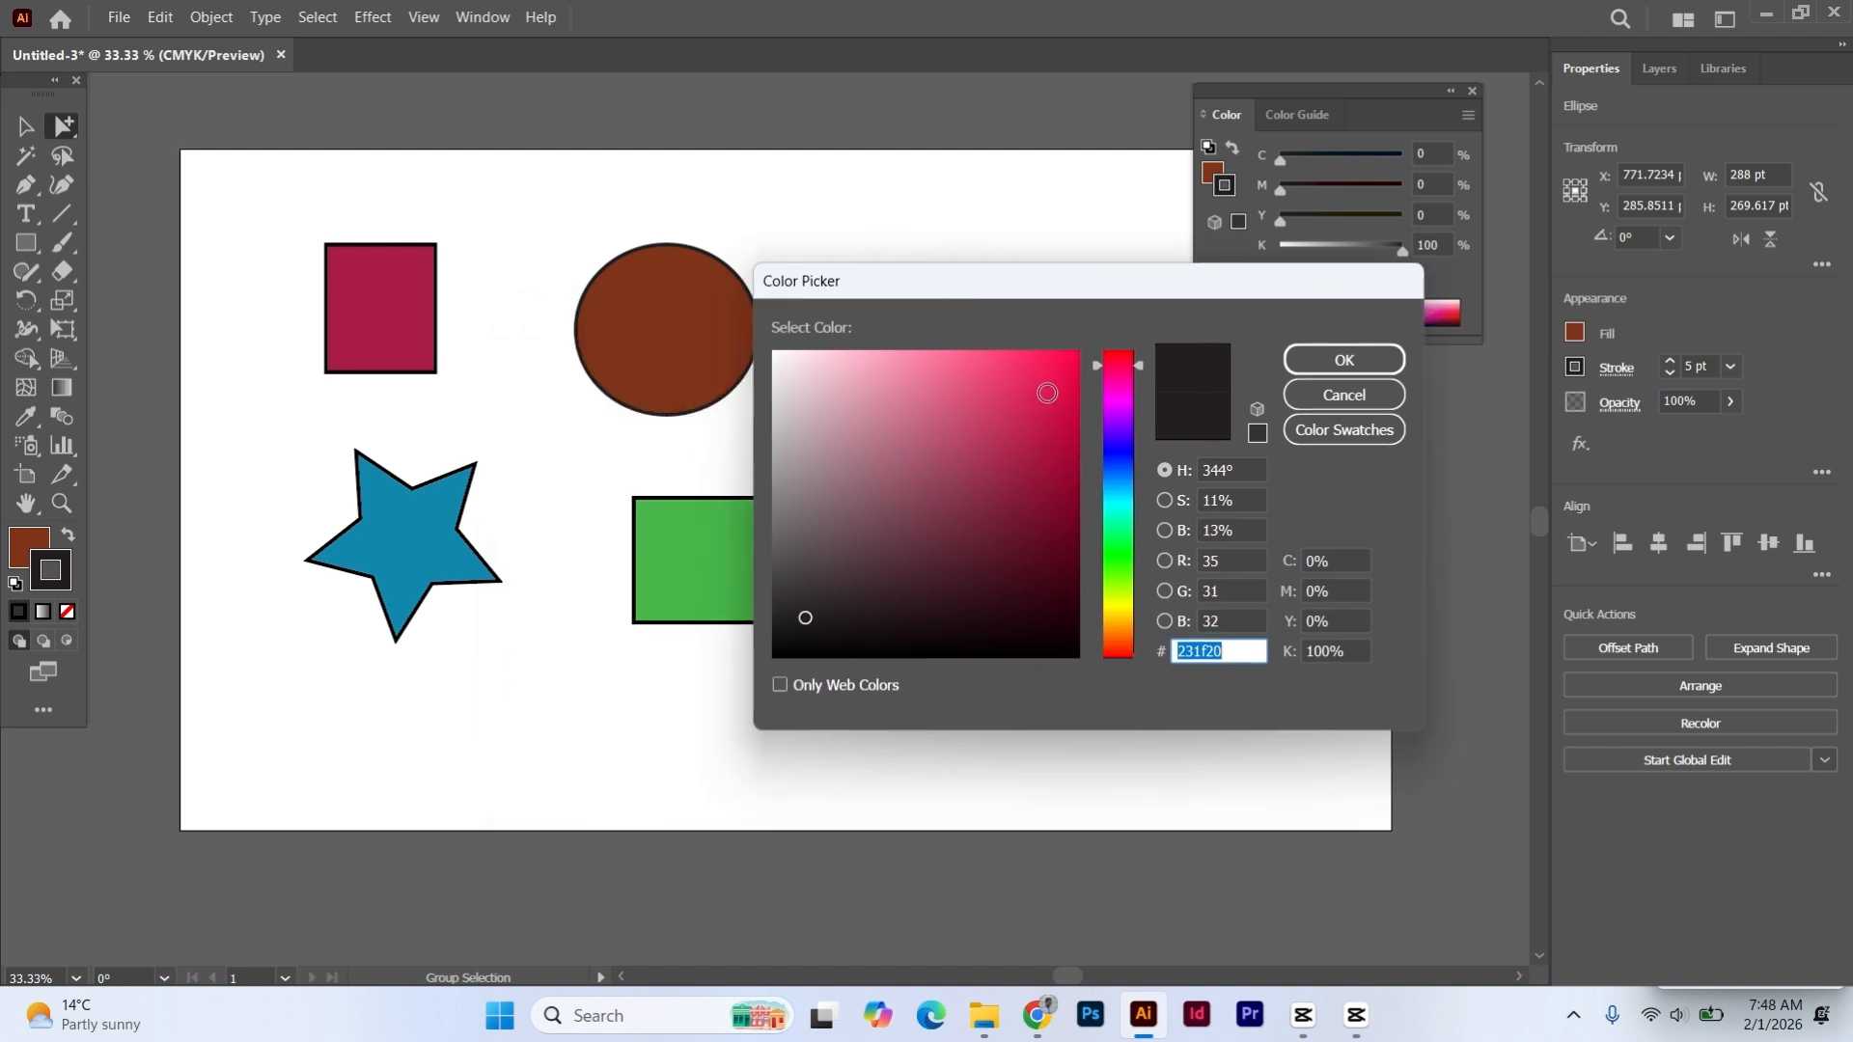
left_click(1065, 365)
left_click(1060, 419)
left_click(1004, 394)
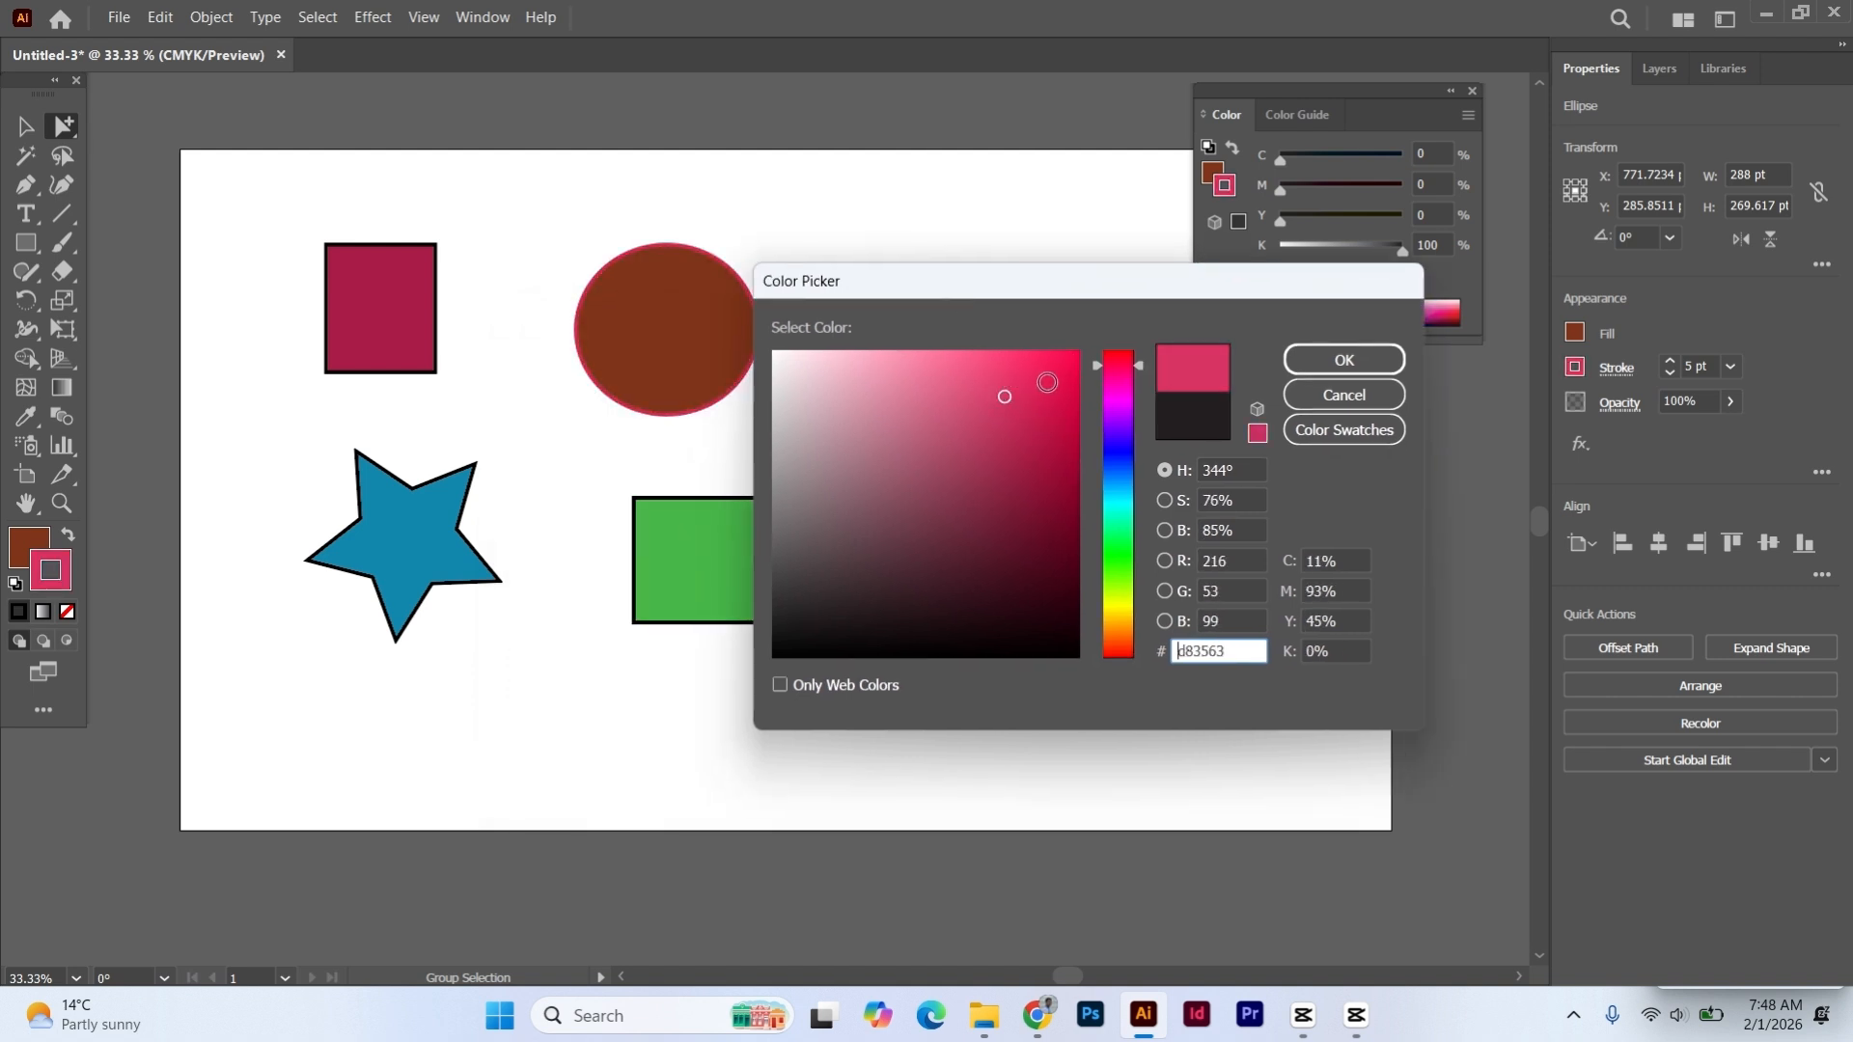
left_click(1048, 381)
left_click(1000, 491)
left_click(1006, 581)
left_click(1020, 552)
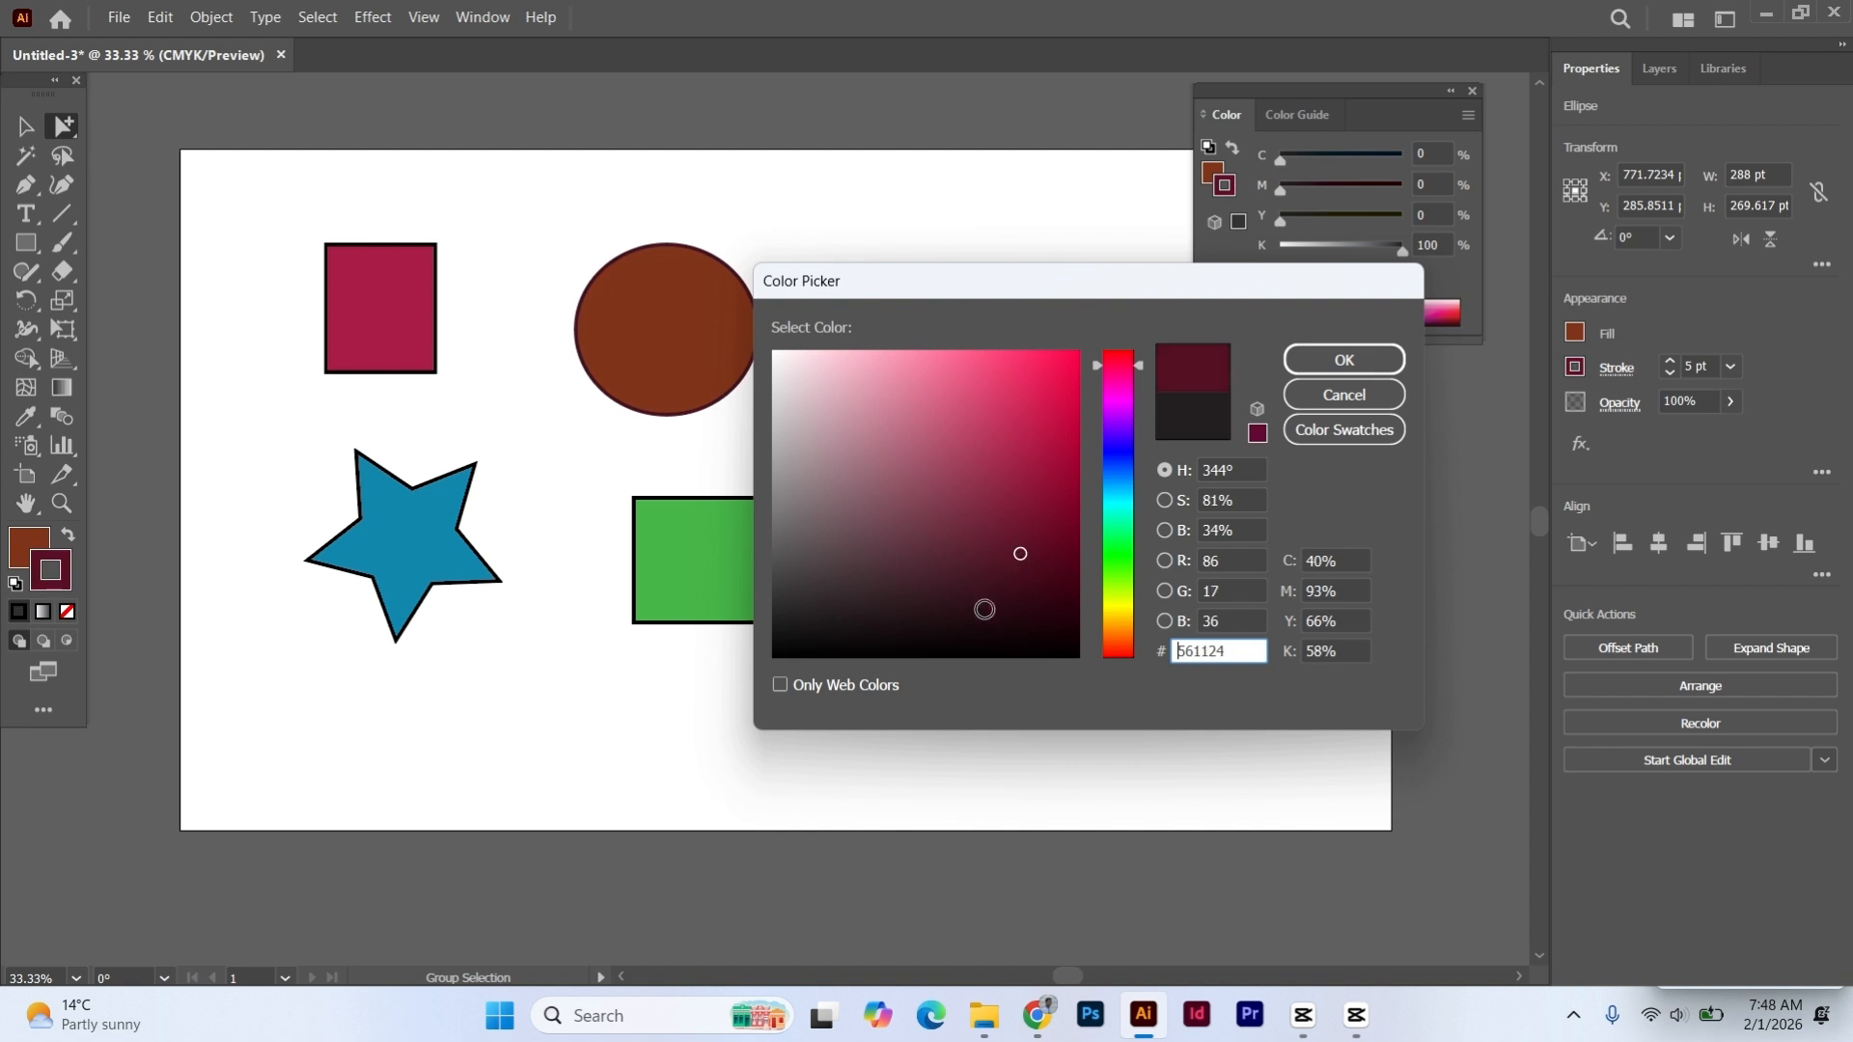
left_click(928, 536)
left_click(881, 429)
left_click(999, 379)
left_click(1021, 475)
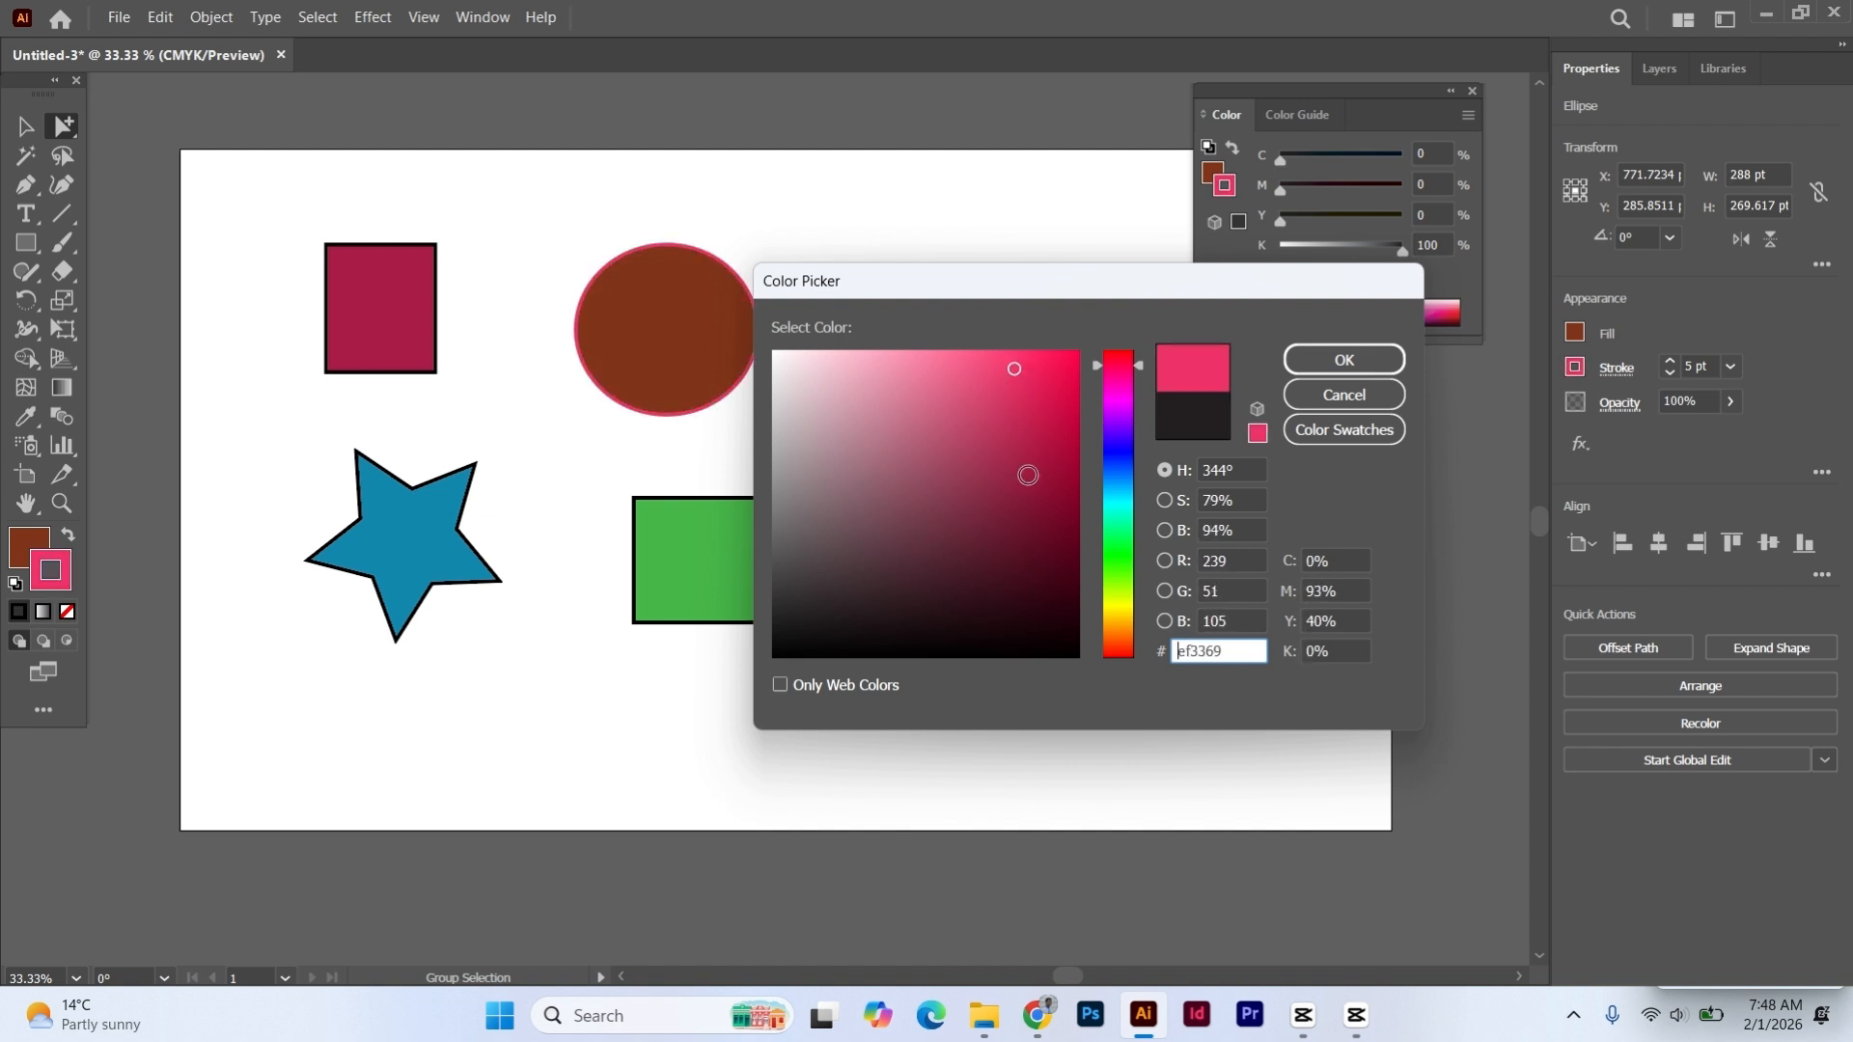
left_click(1050, 433)
left_click(1038, 524)
left_click(1002, 461)
left_click(1048, 430)
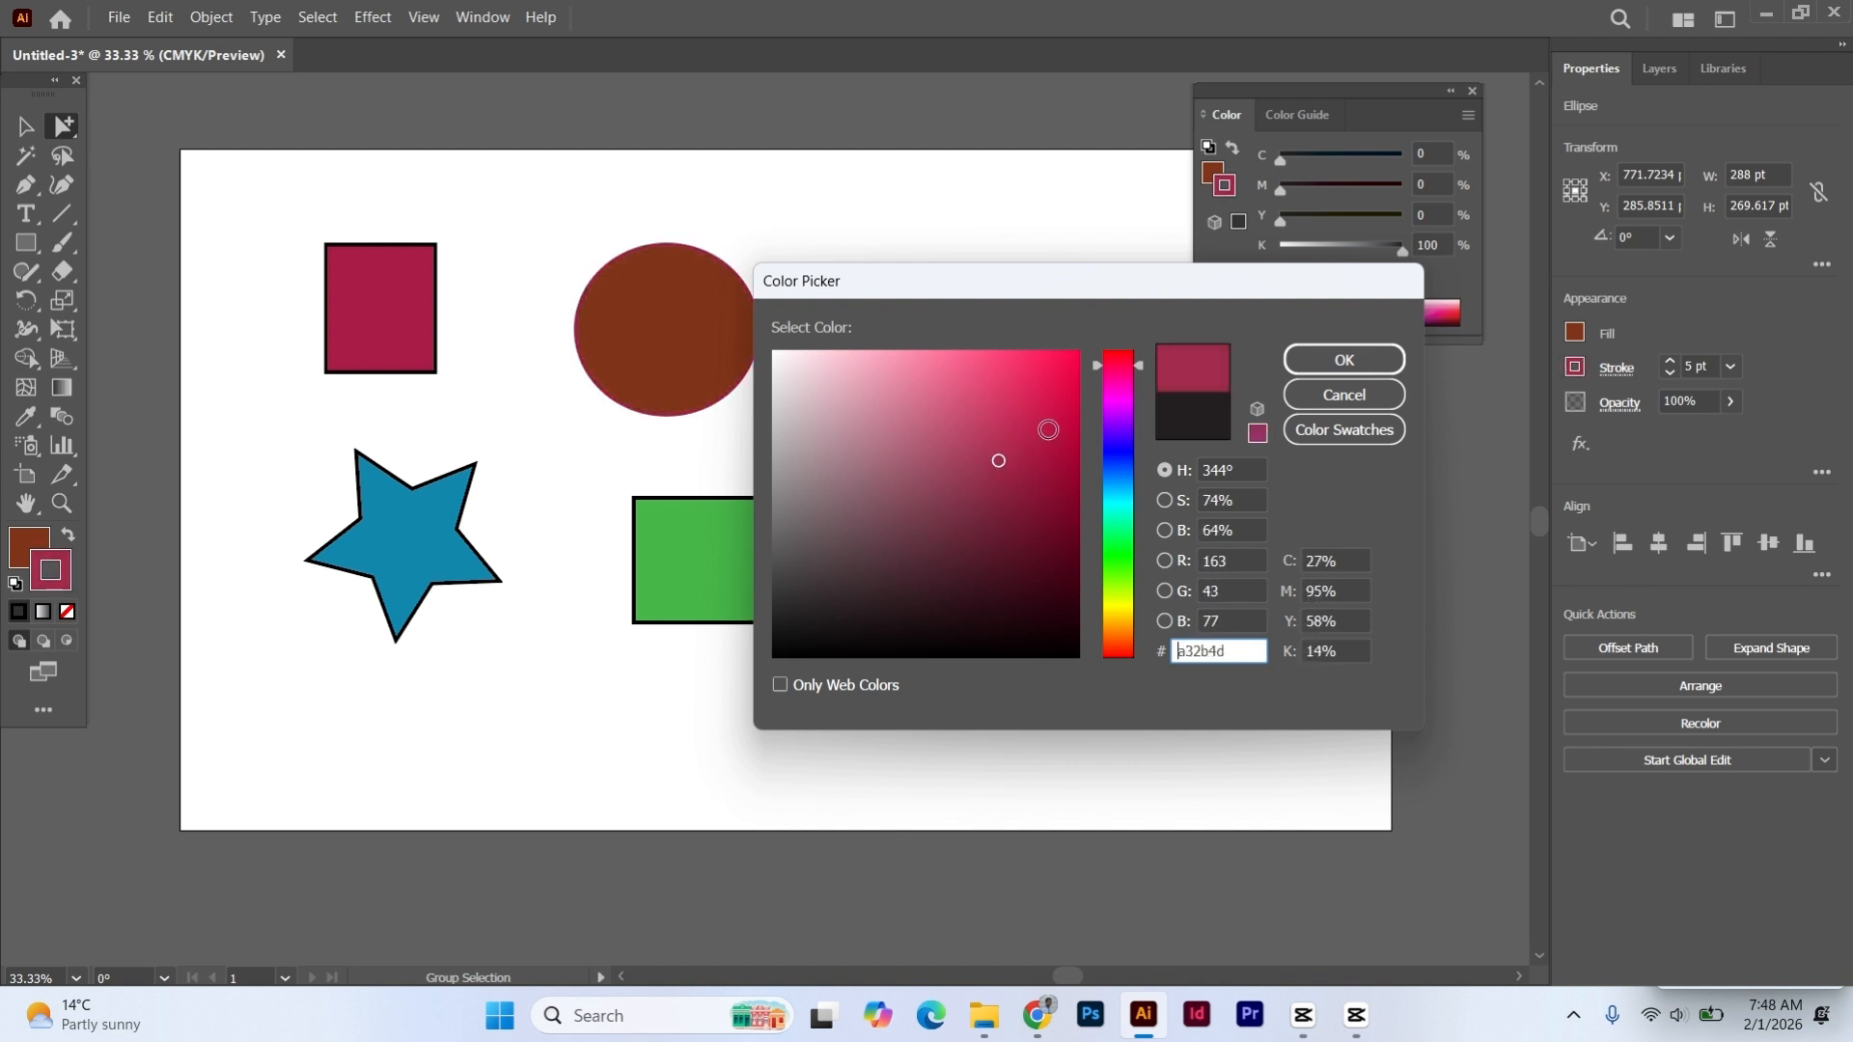
left_click(1048, 418)
left_click(1343, 360)
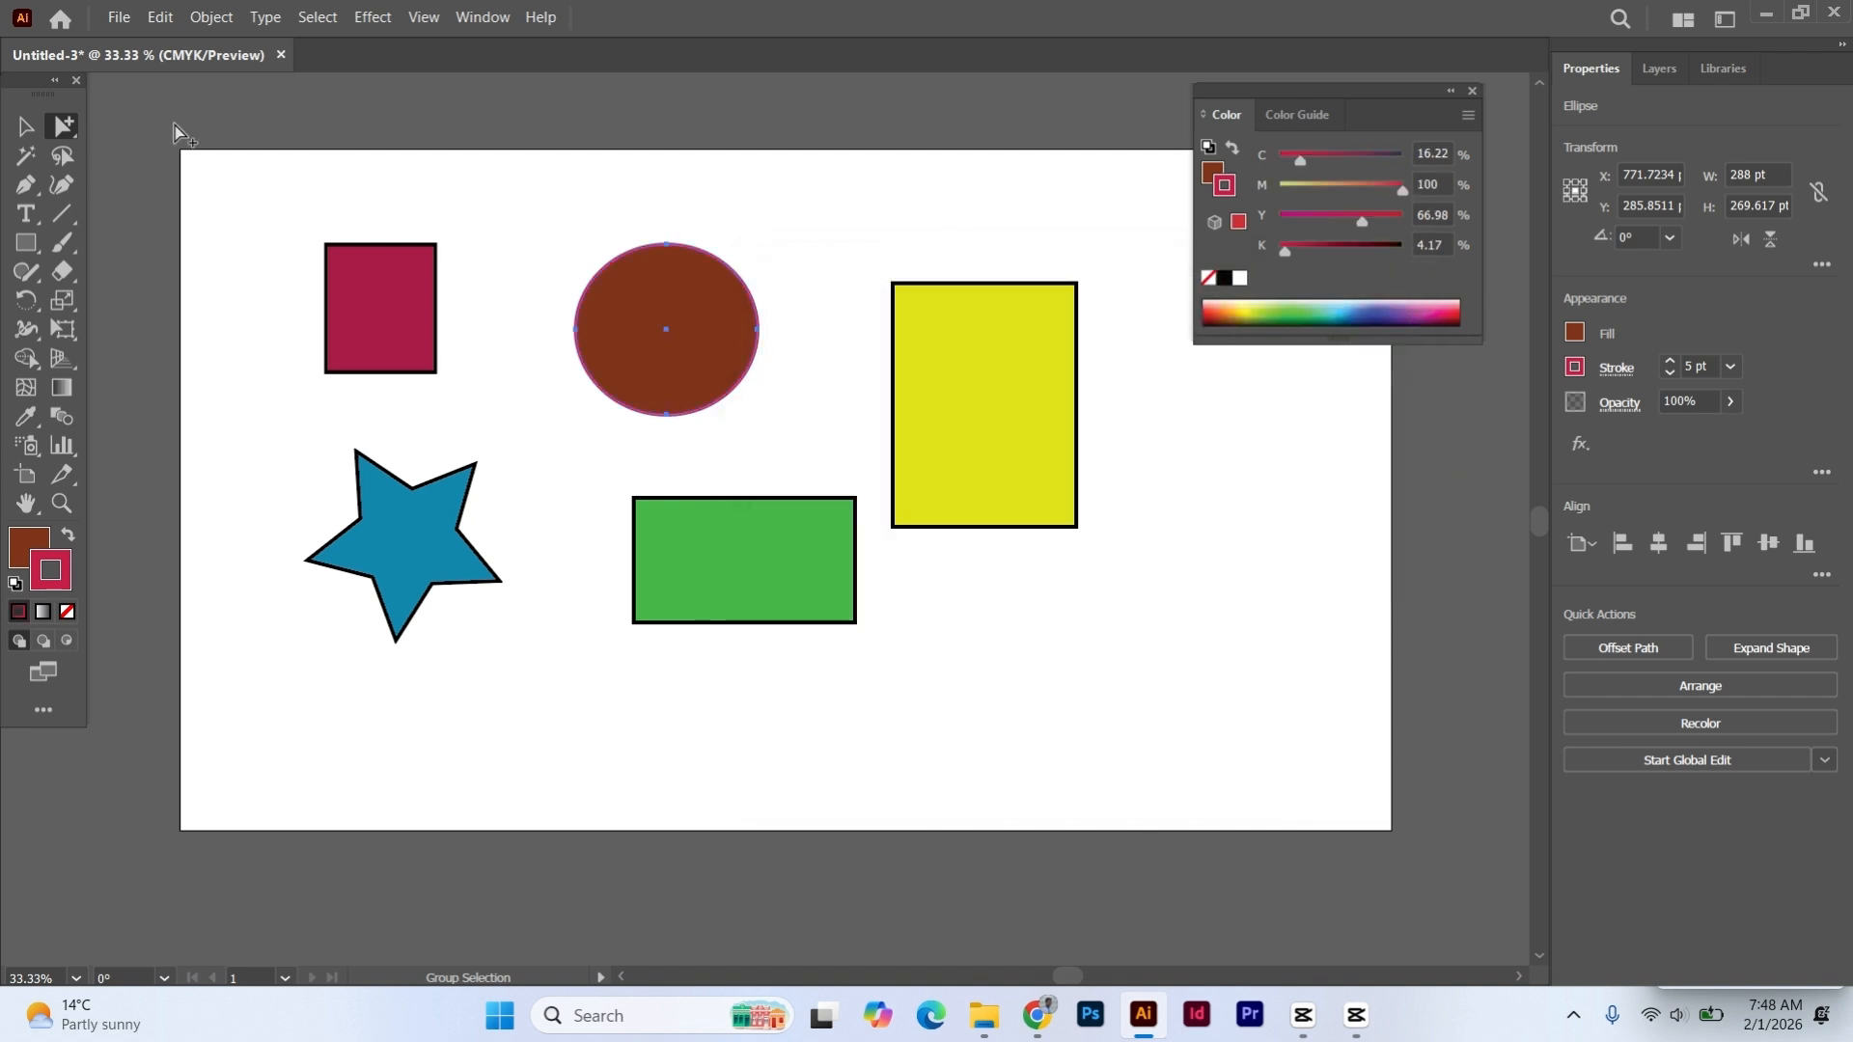
- Switch to the Selection tool, select the entire group through its dark red rectangle, and deselect it
left_click(23, 125)
left_click(384, 187)
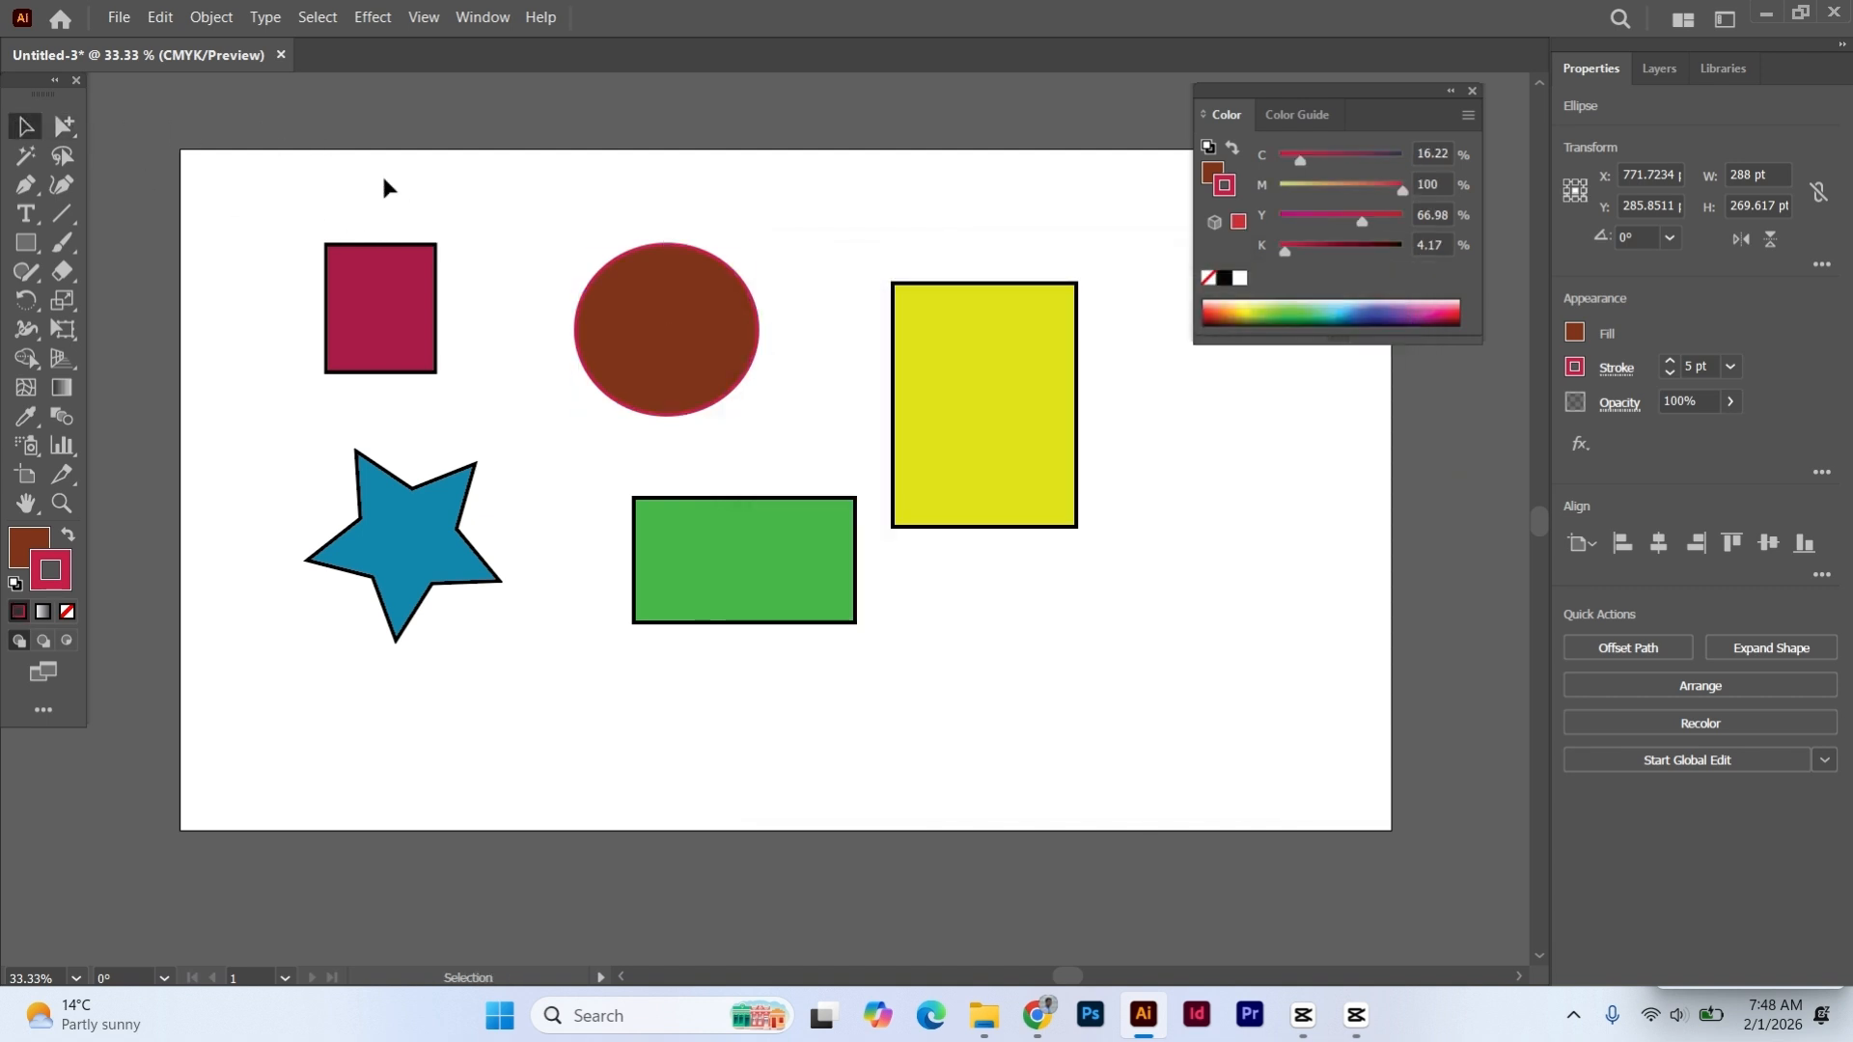
left_click(413, 310)
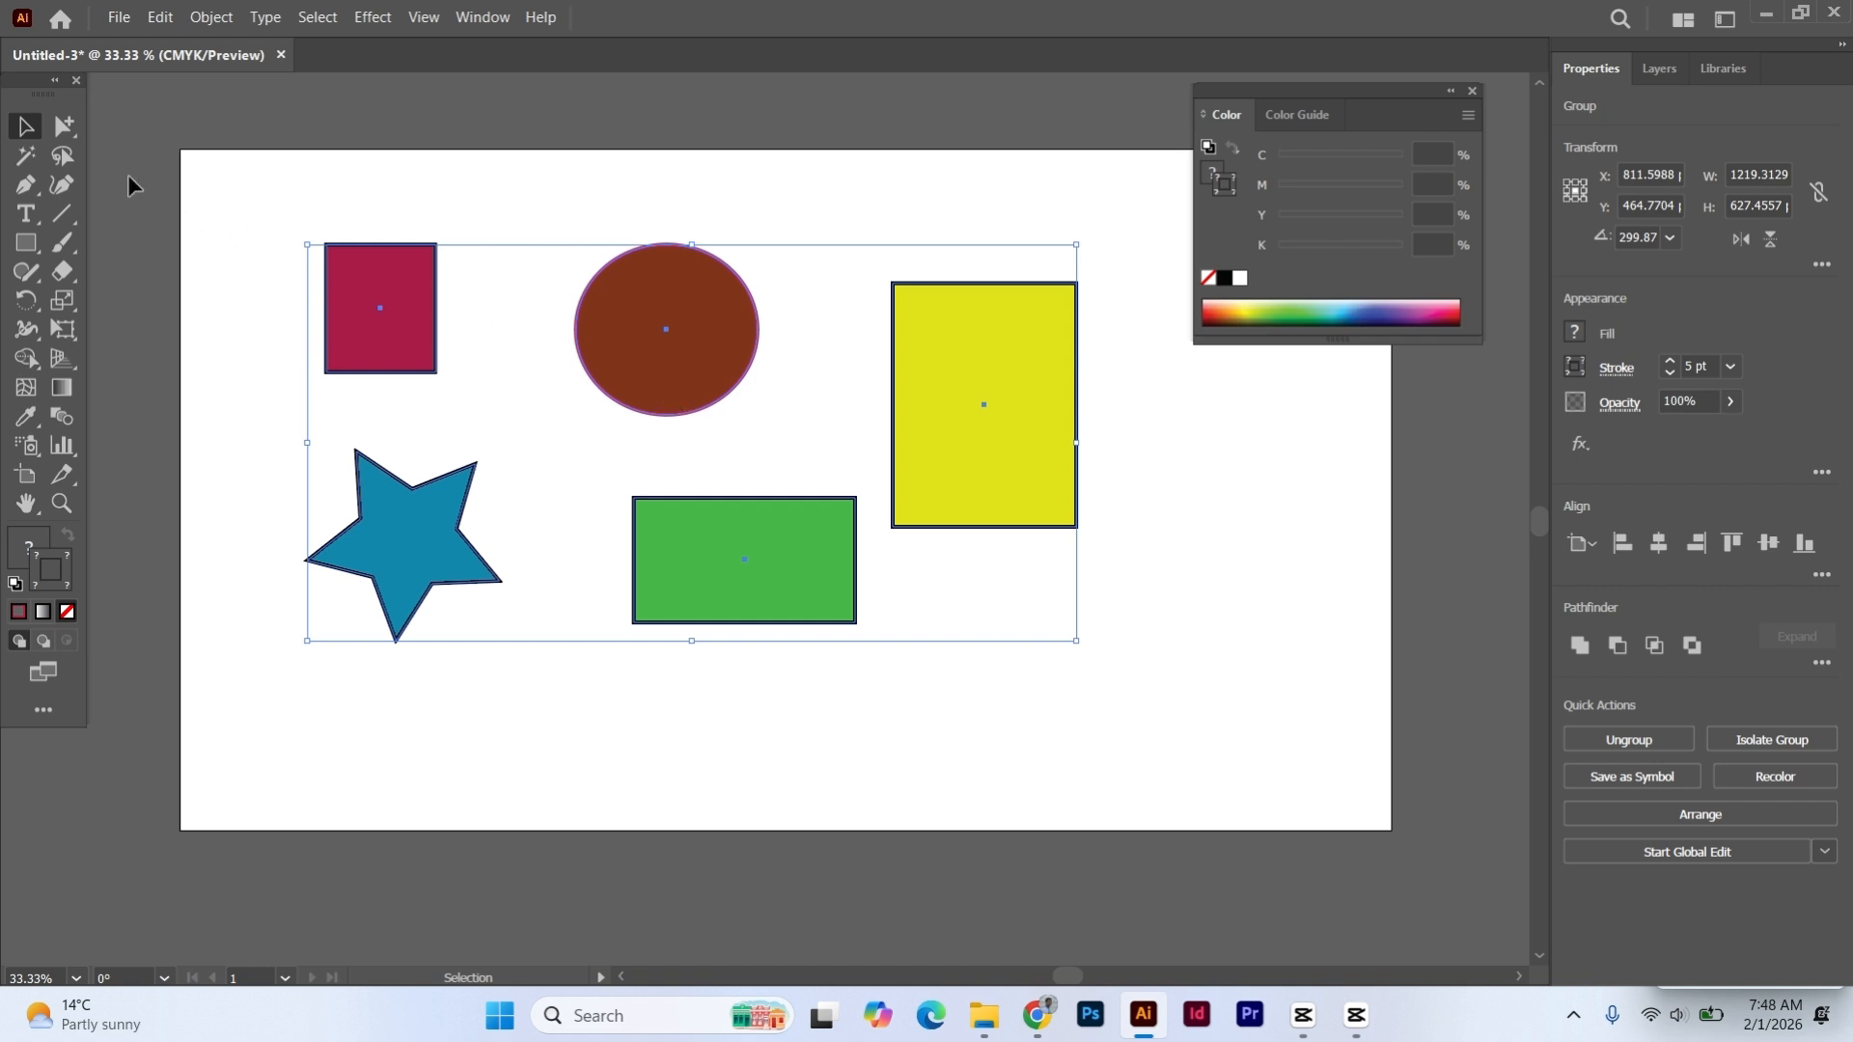
left_click(373, 198)
- Ungroup the five shapes, select only the dark red rectangle, and deselect it
left_click(374, 291)
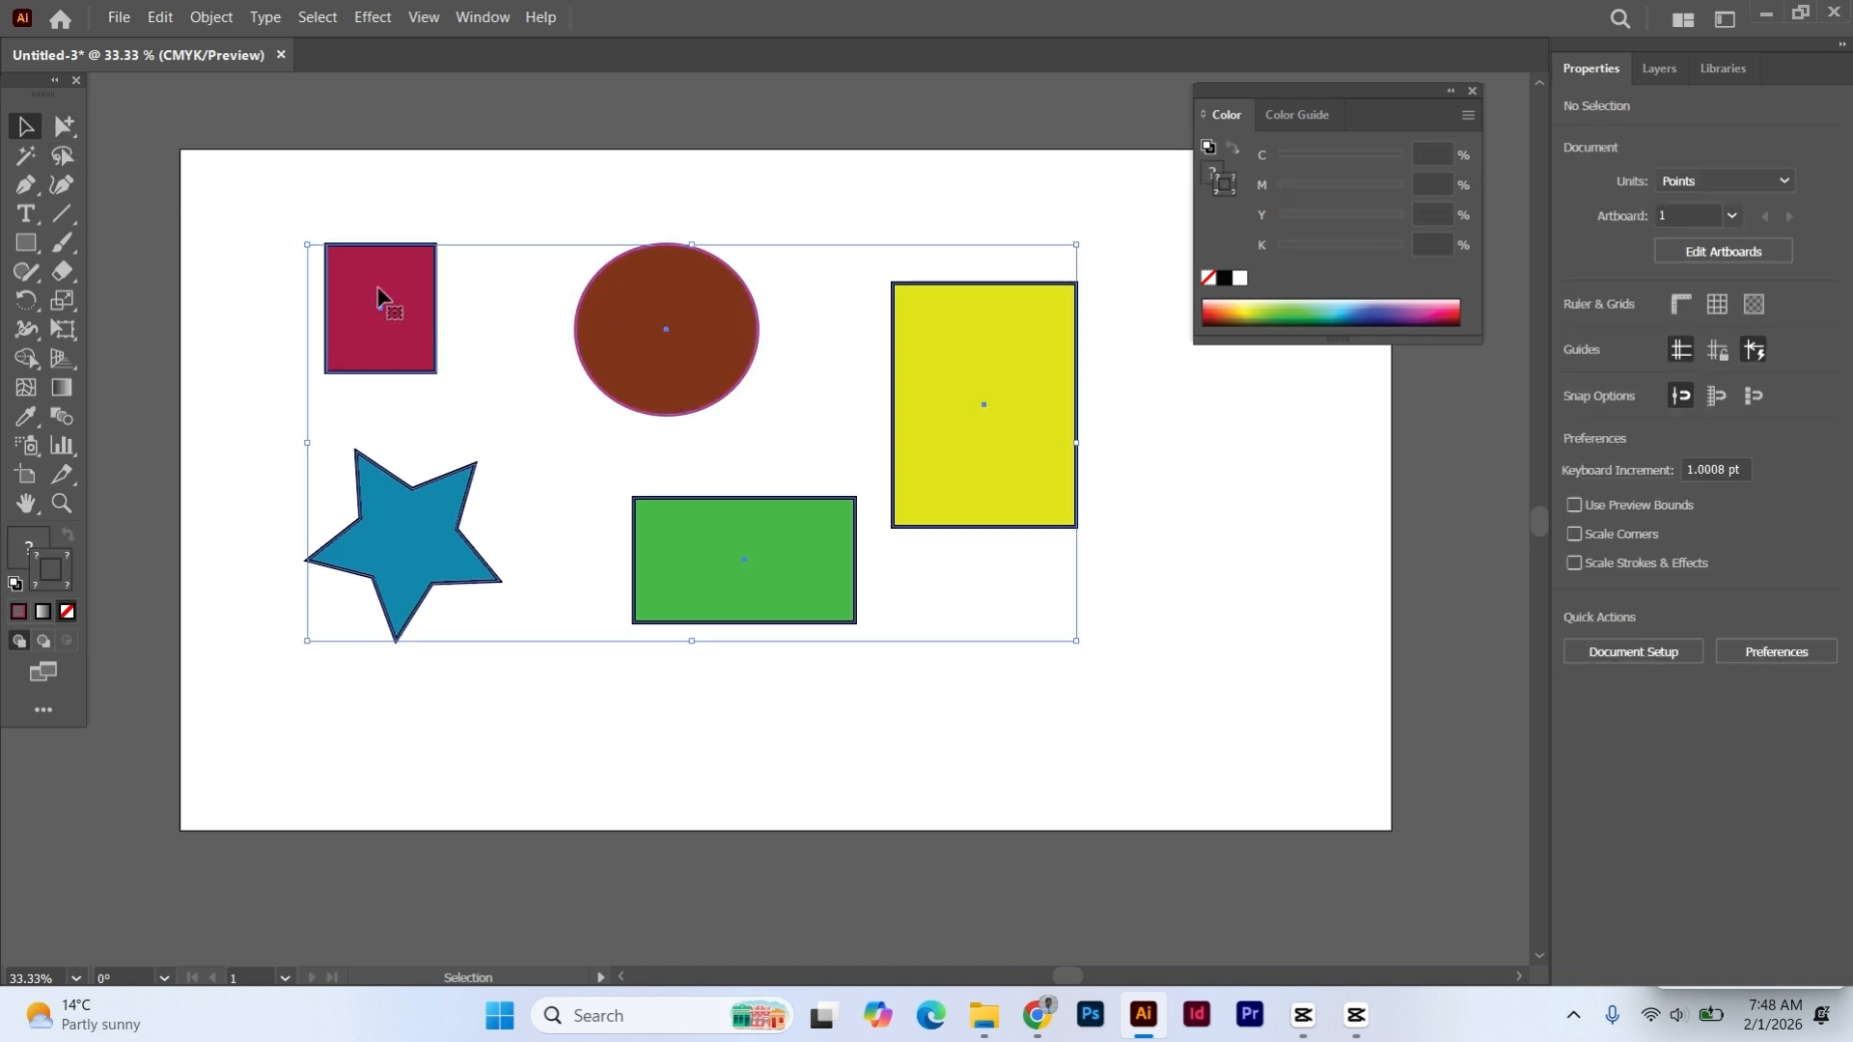
right_click(378, 289)
left_click(471, 597)
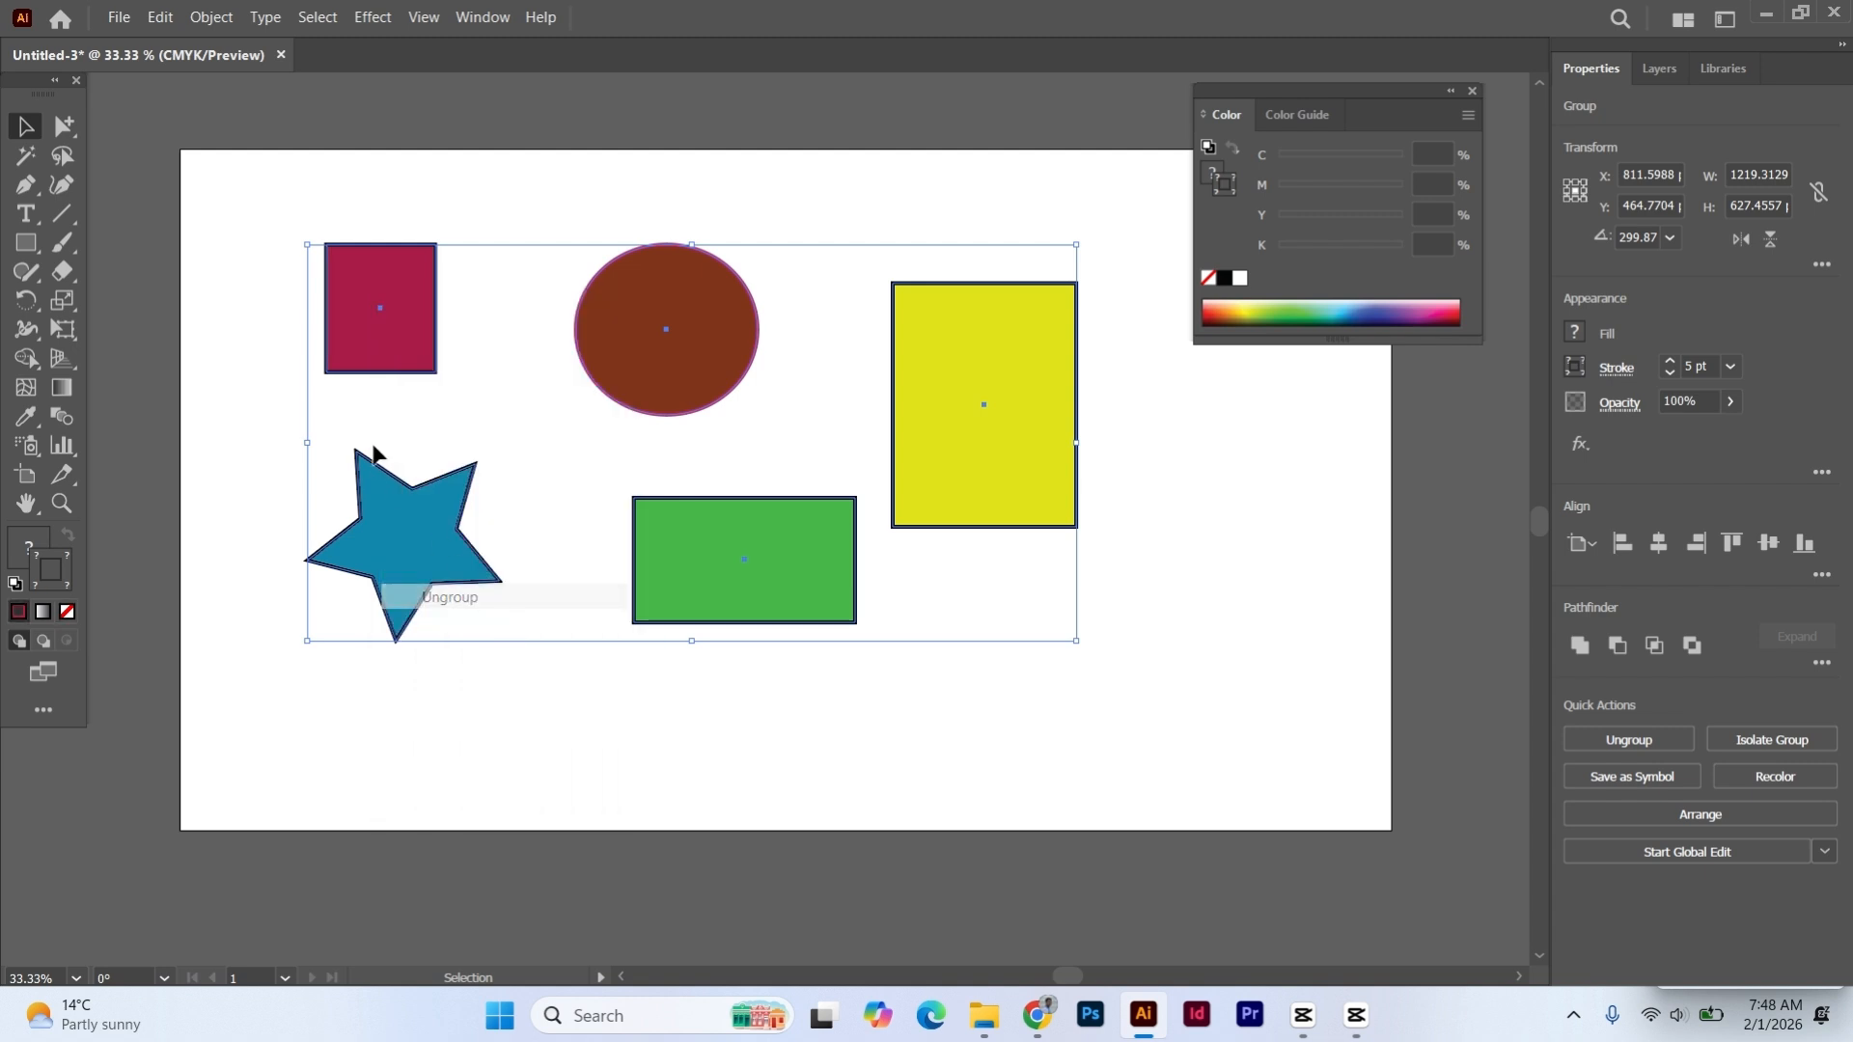
left_click(273, 257)
left_click(352, 307)
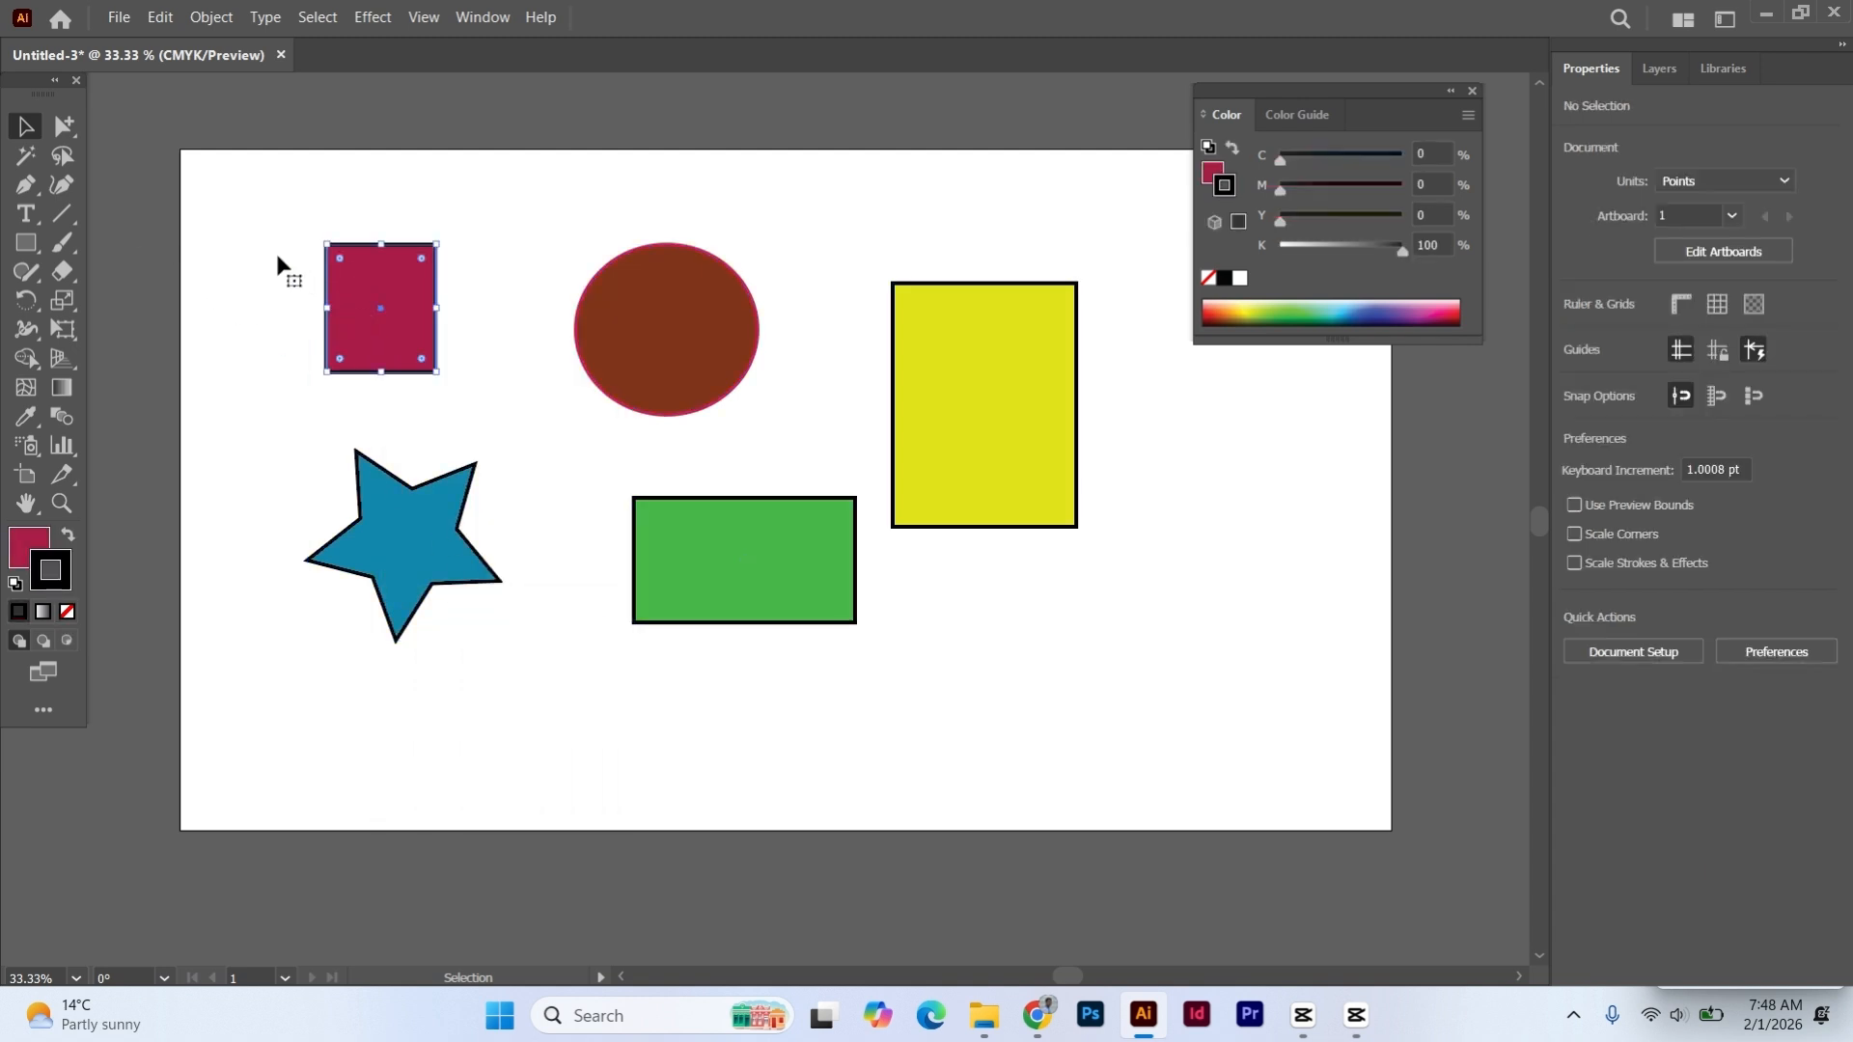
left_click(257, 237)
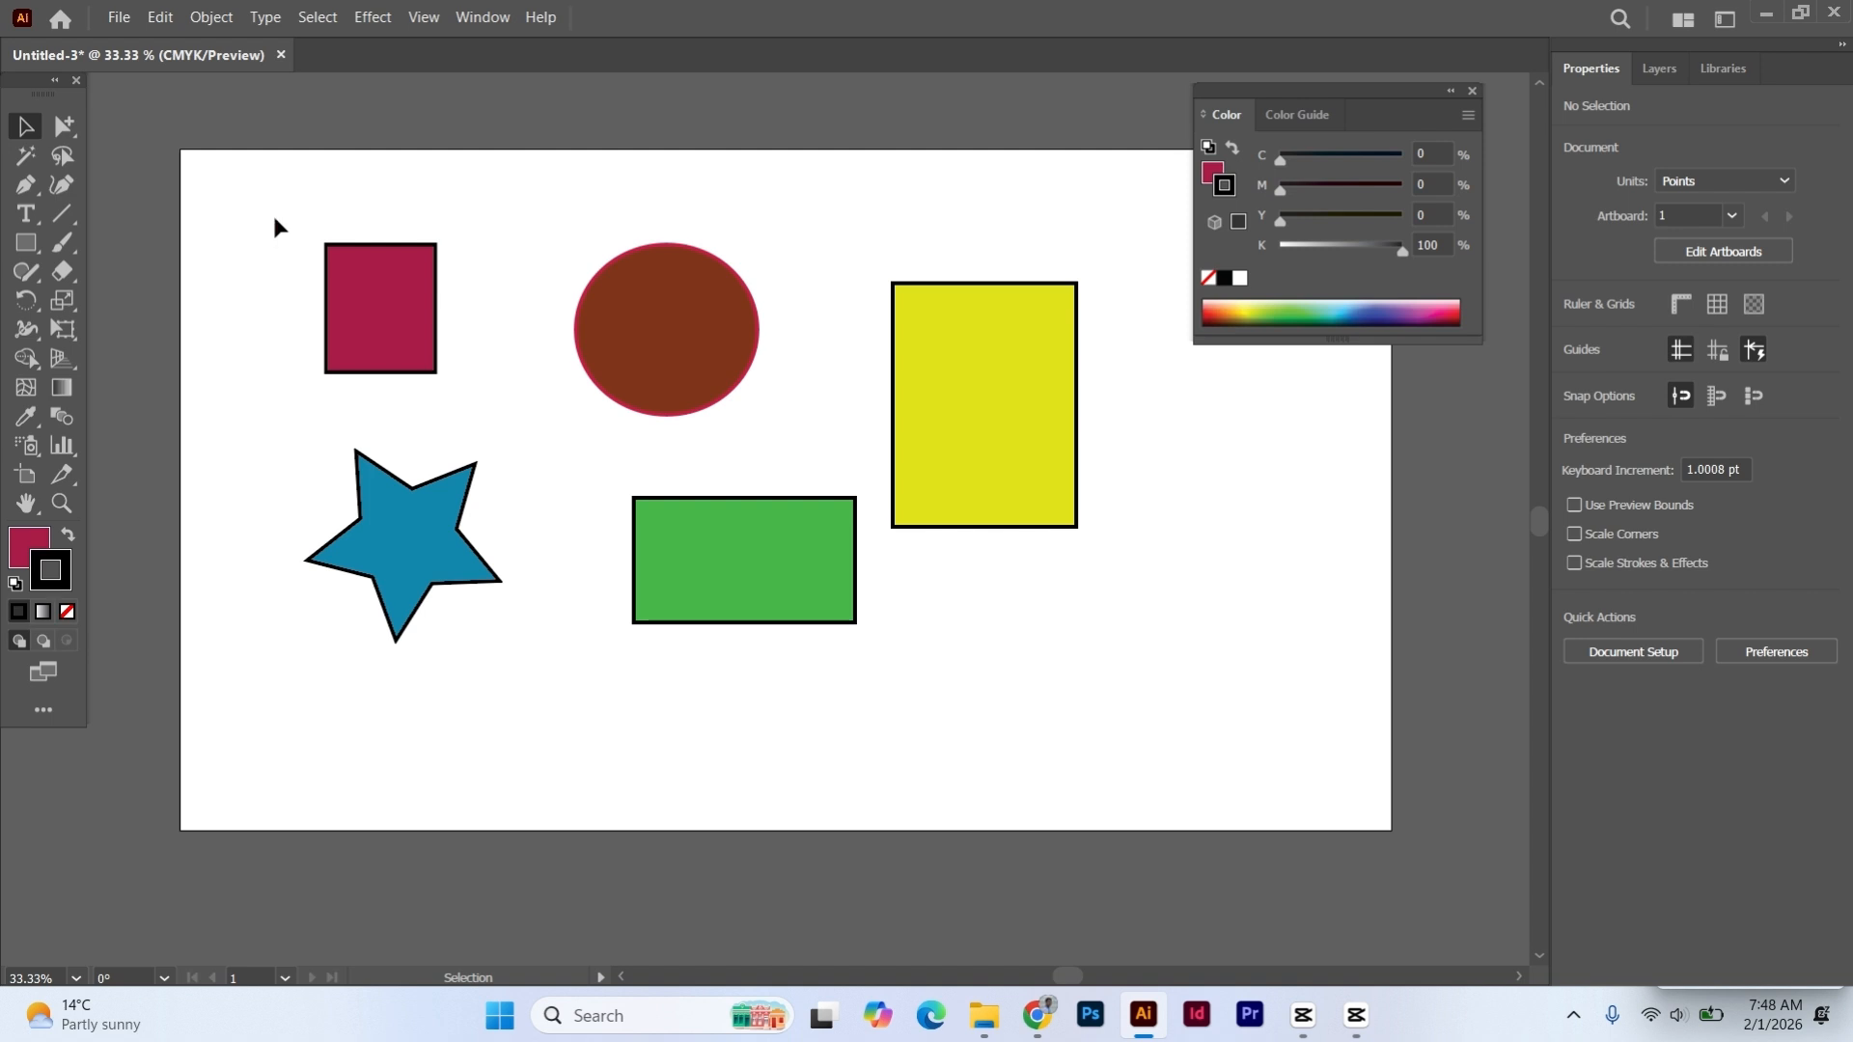
- Group the dark red rectangle with the star below it and deselect the new group
left_click_drag(275, 220, 456, 716)
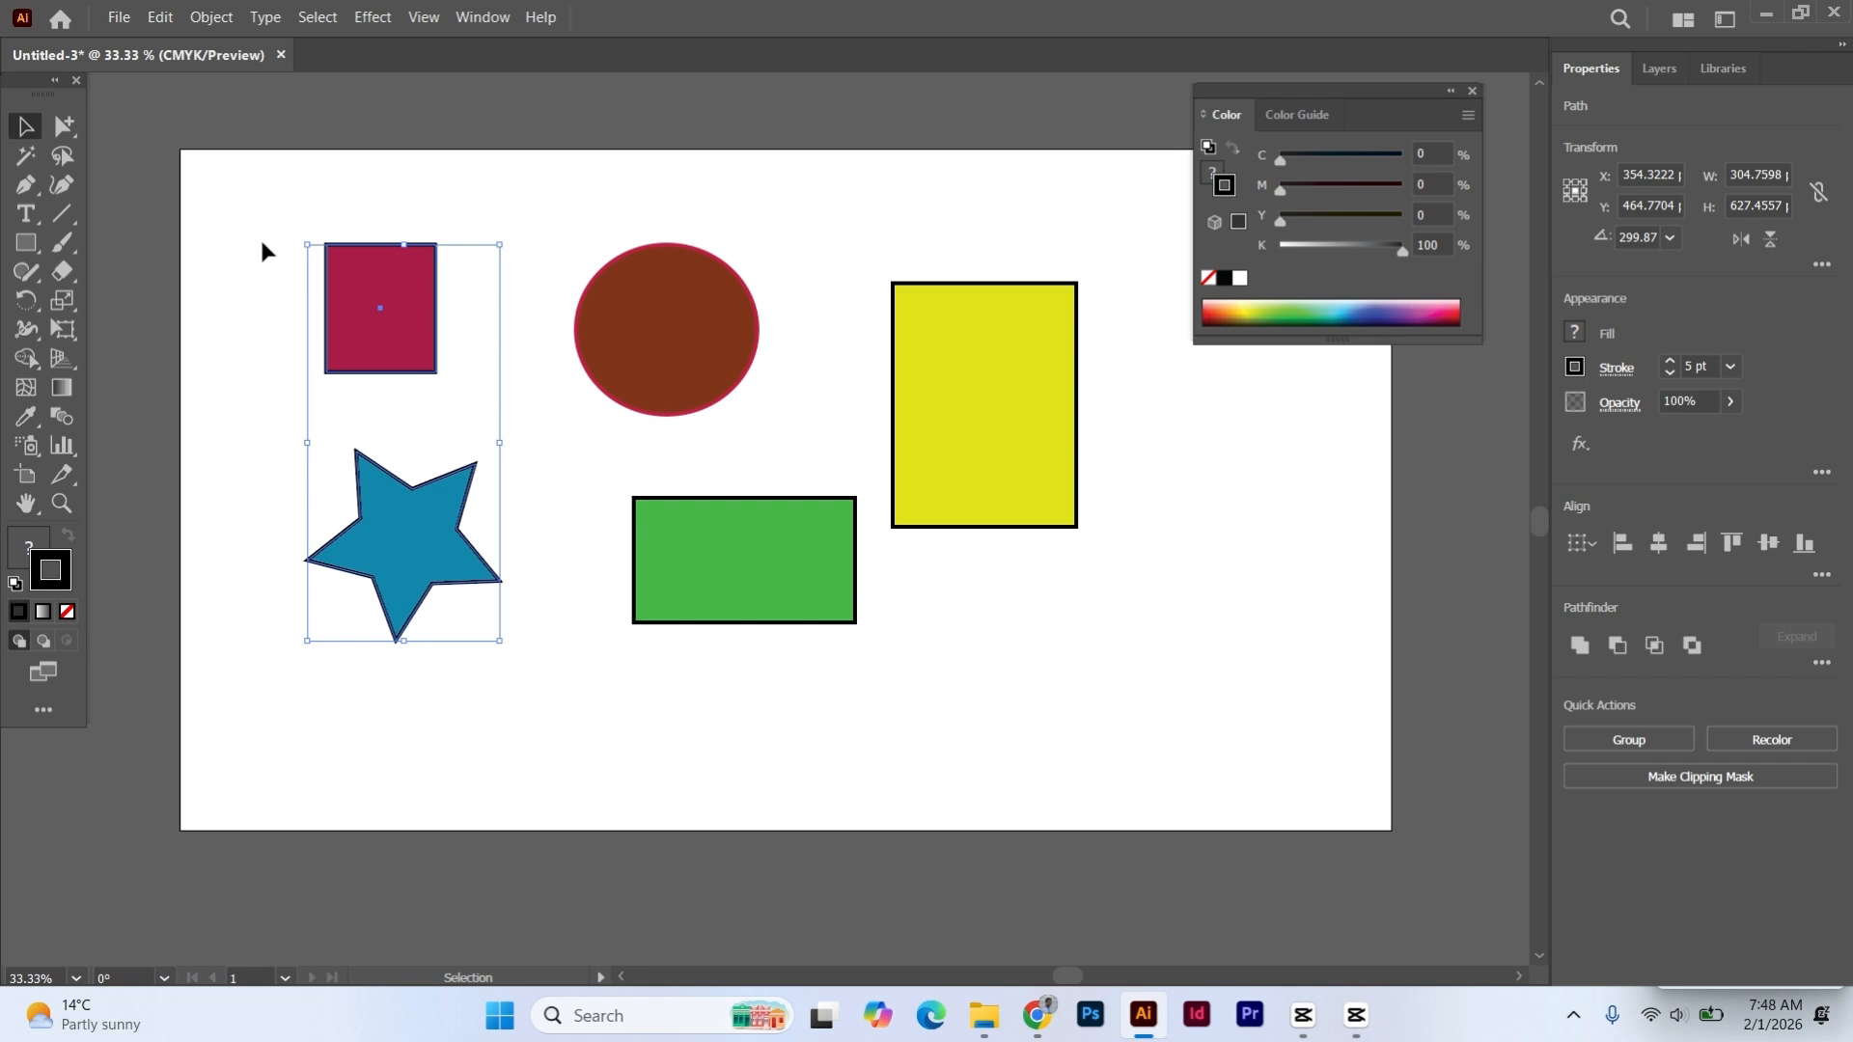
key("ctrl+g")
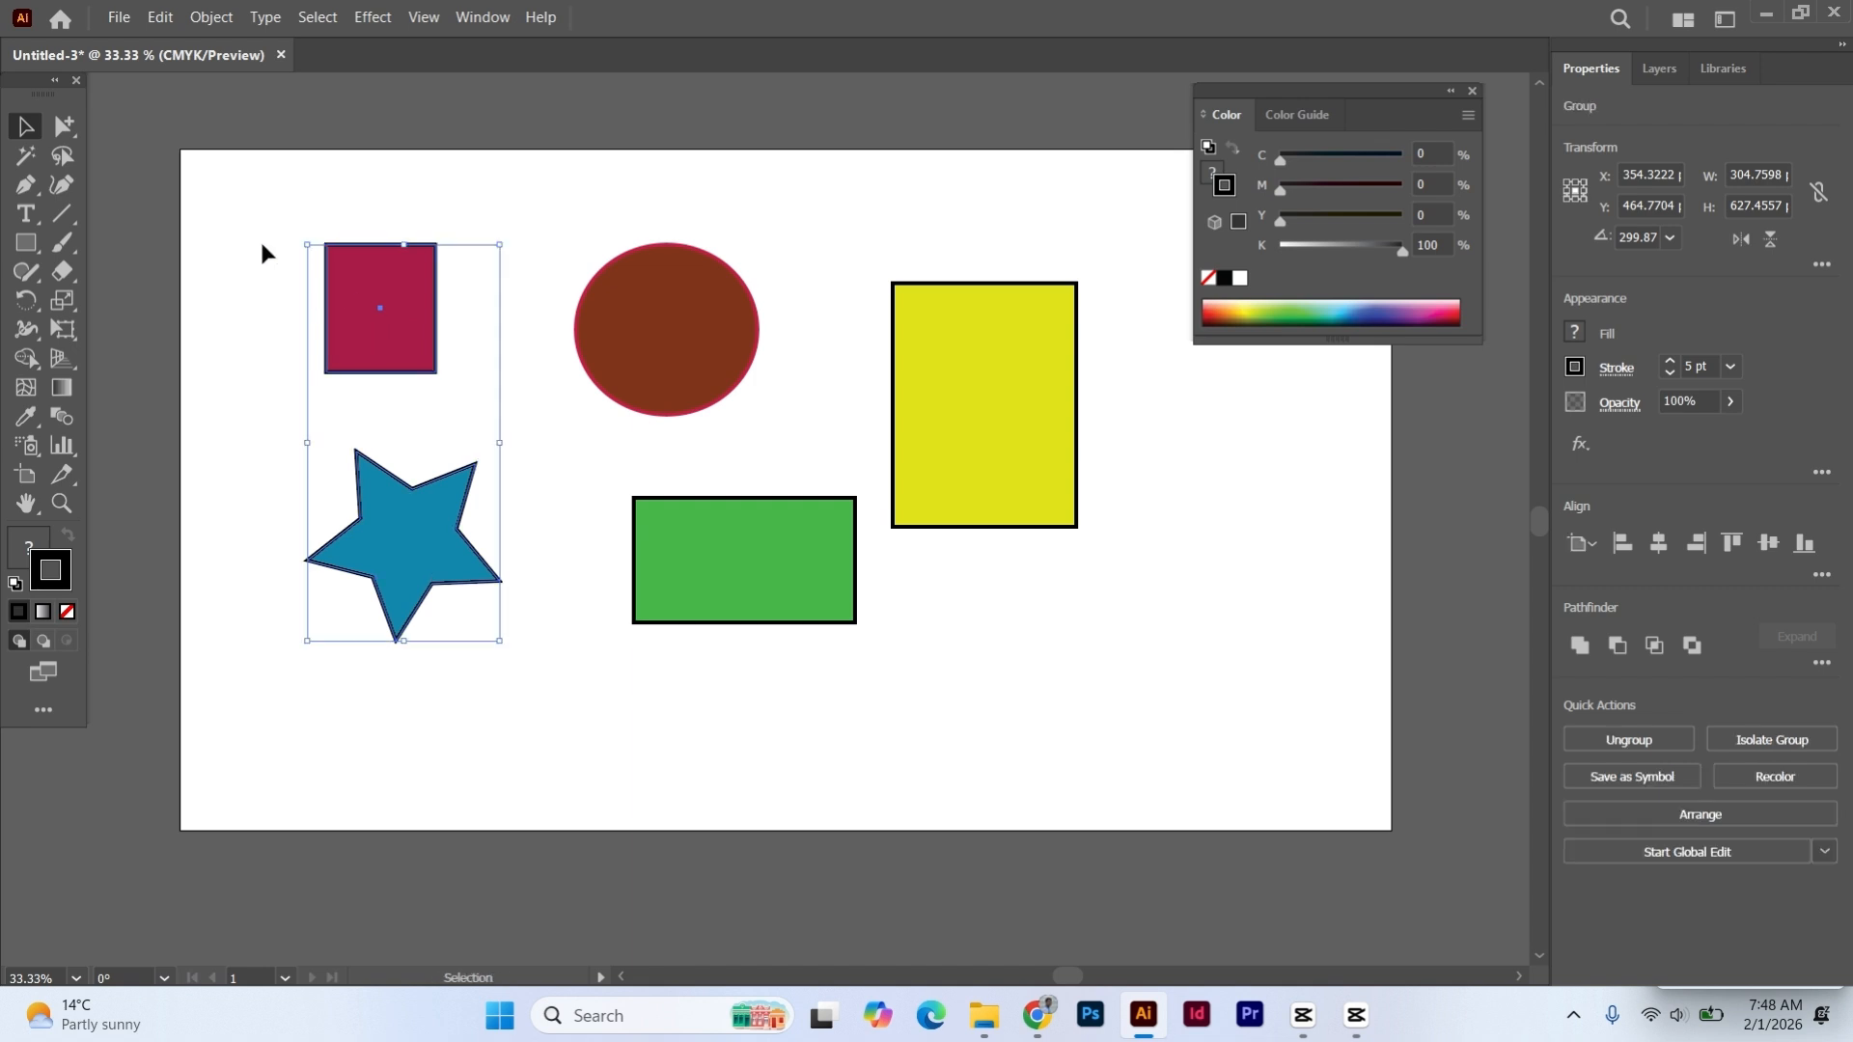
left_click(262, 244)
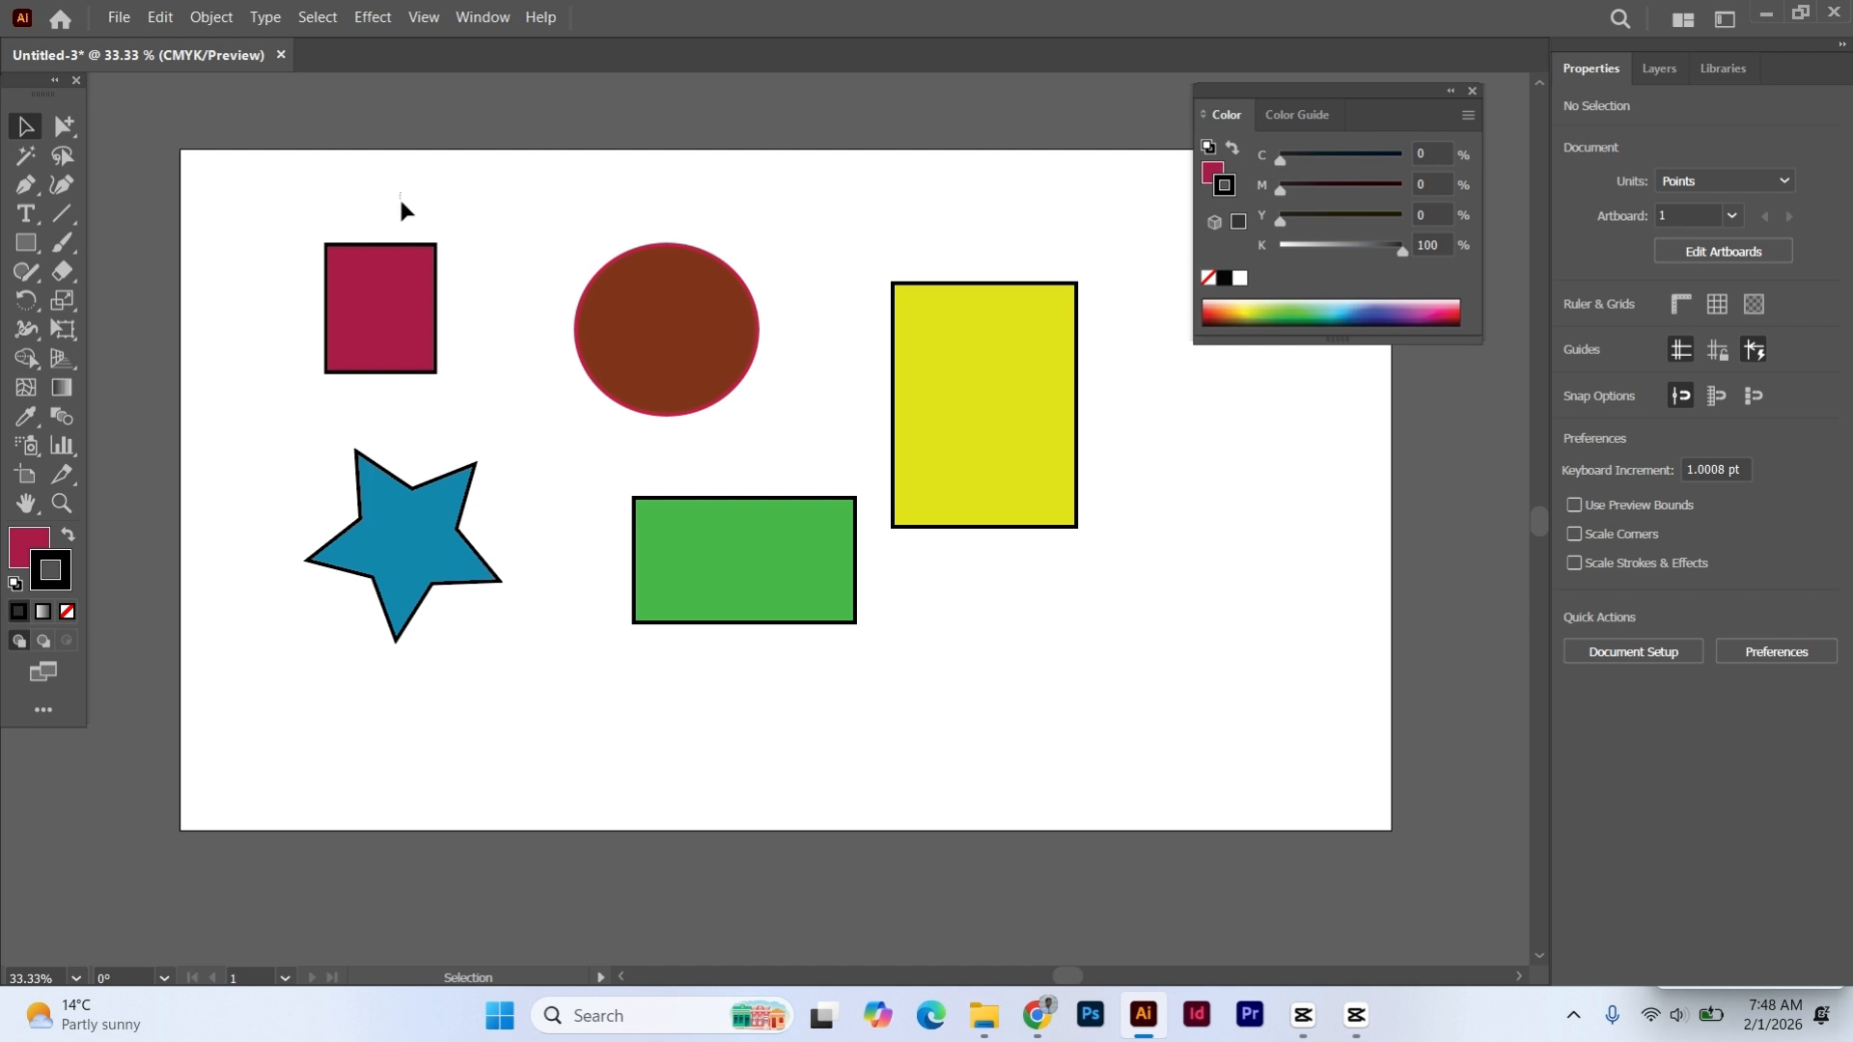
- Group the dark red rectangle and star group with the brown circle and green rectangle, and deselect the result
left_click_drag(400, 209, 666, 637)
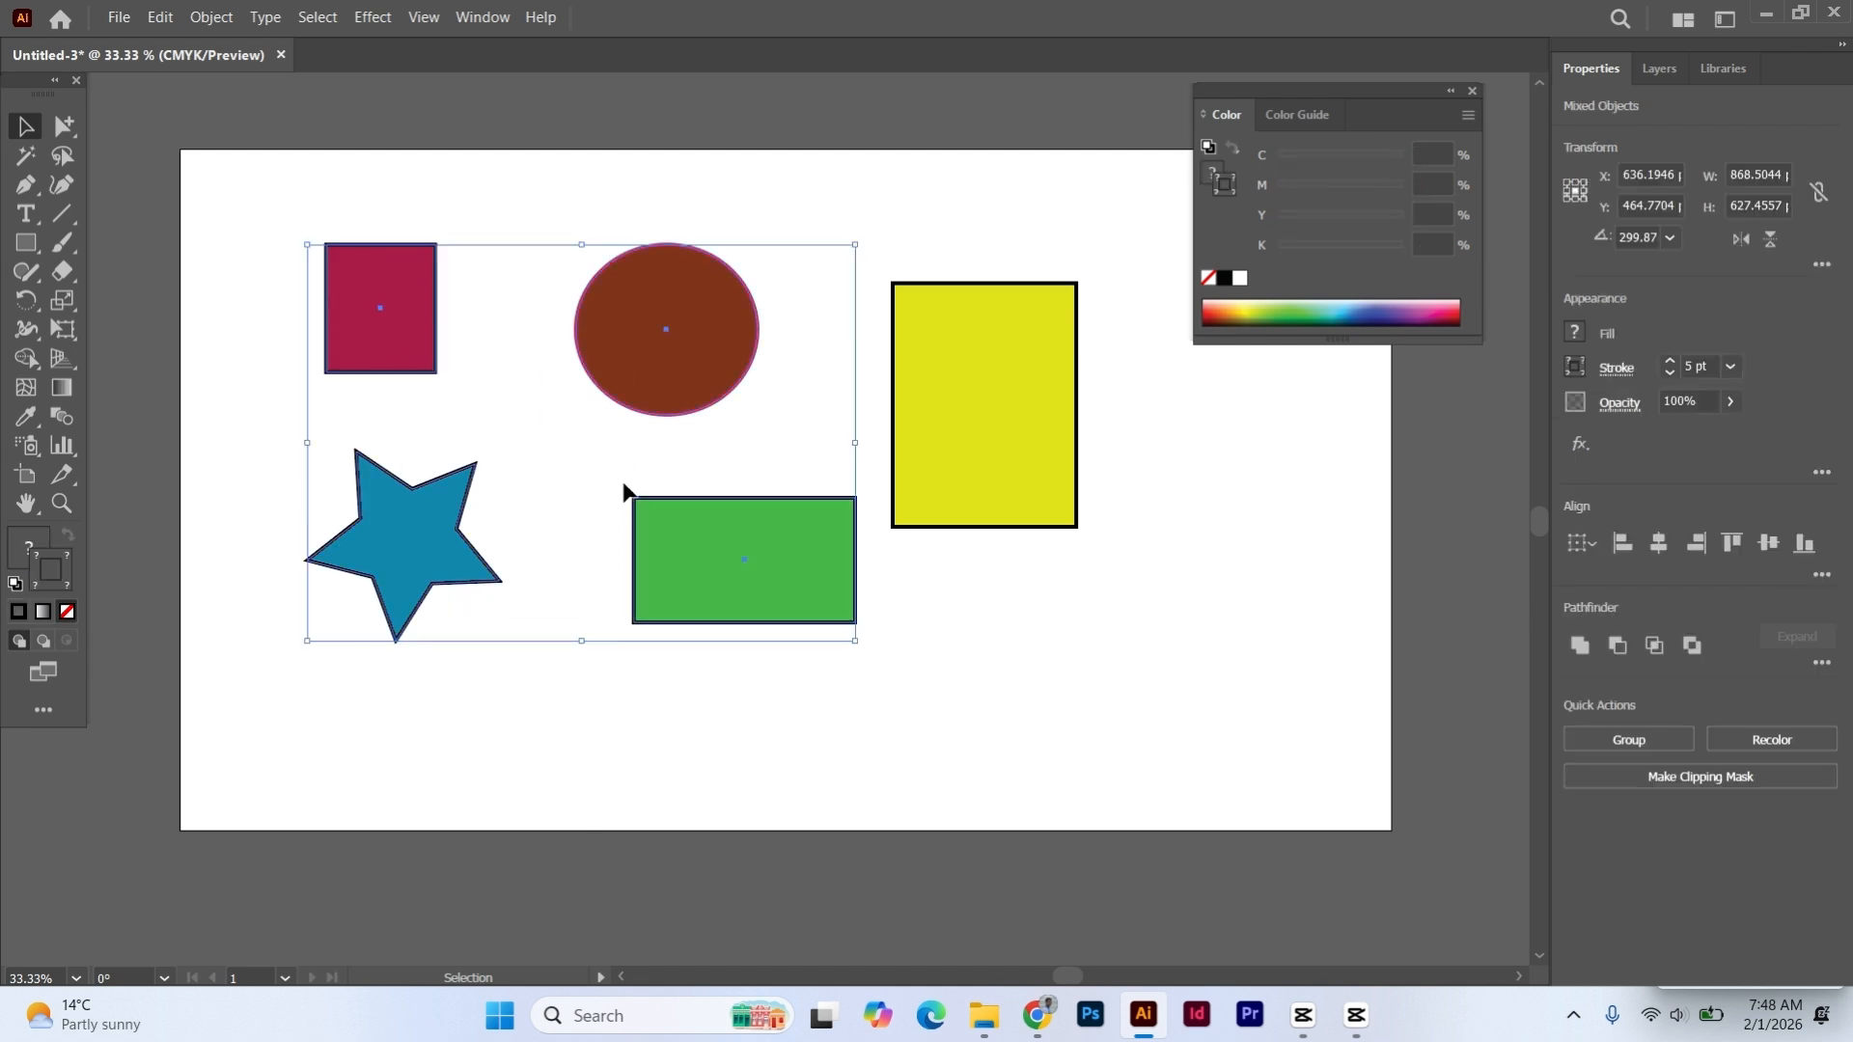
key("ctrl+g")
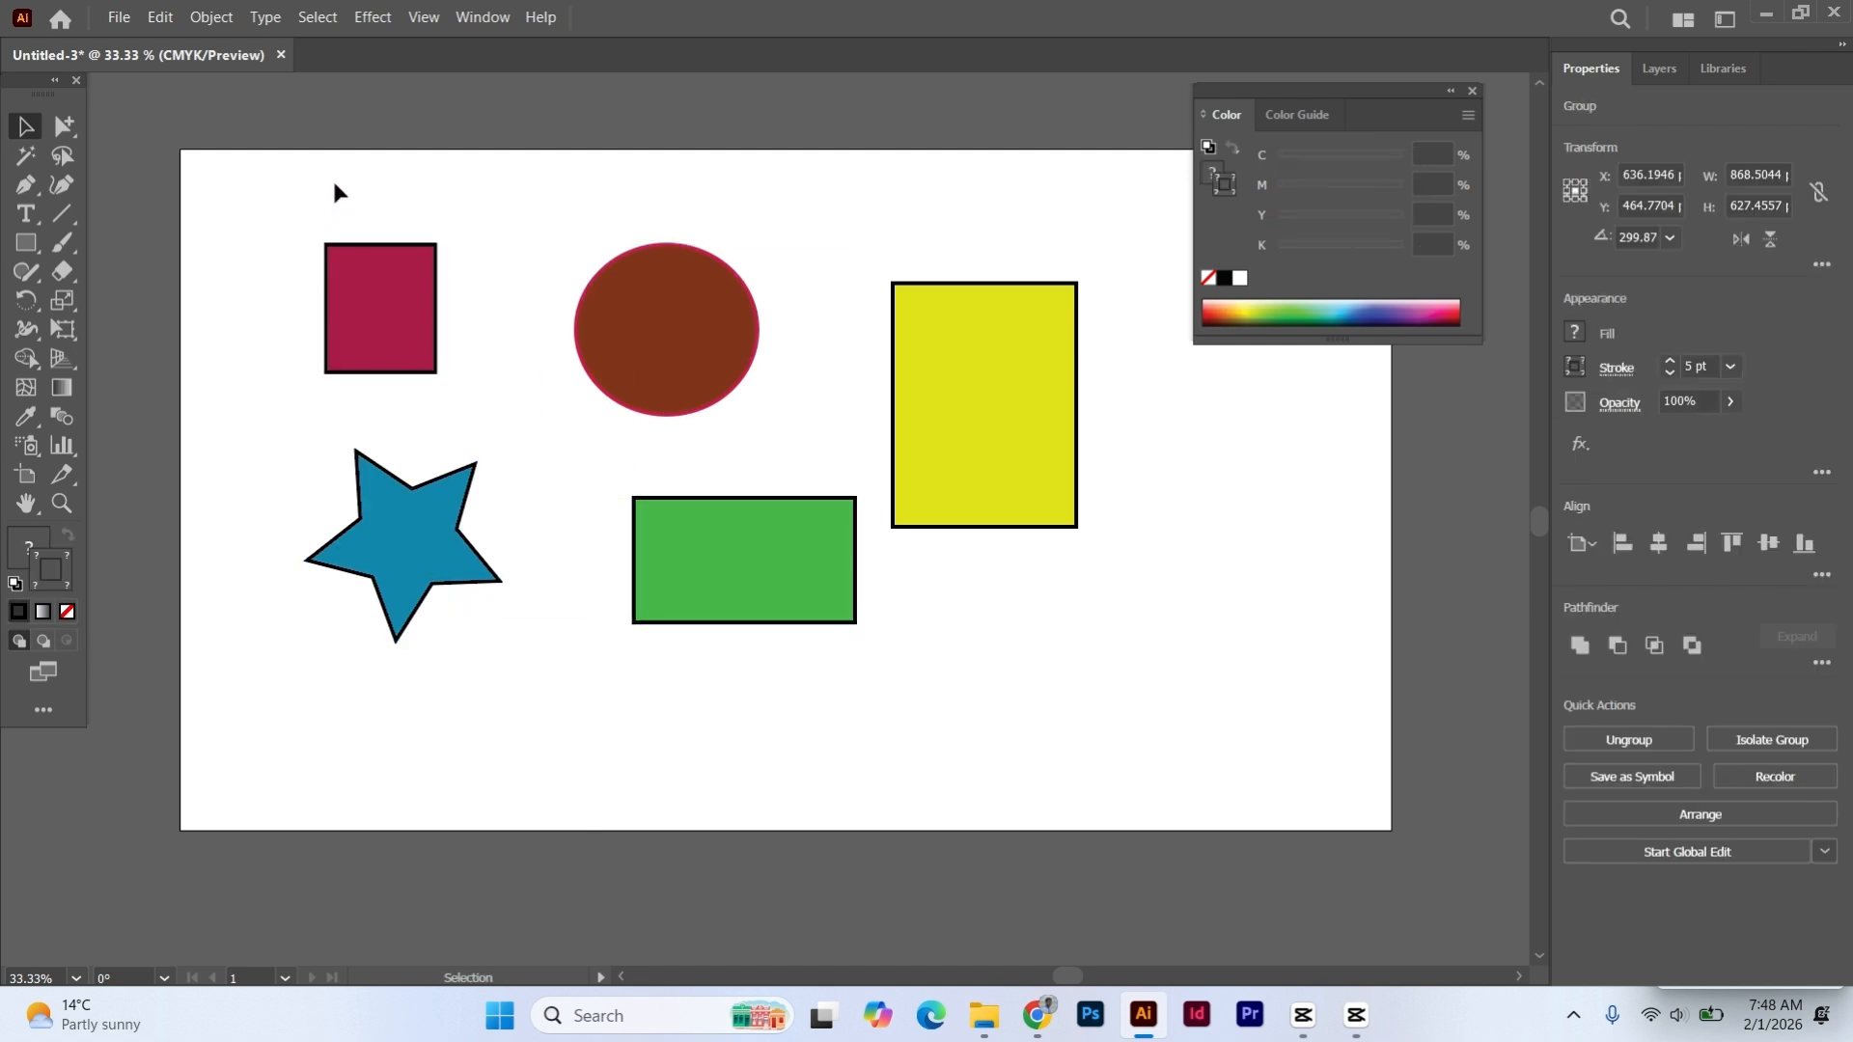
left_click(335, 193)
- Group the four grouped shapes with the yellow rectangle and move the whole group about 21 pt to the right
left_click_drag(309, 178, 978, 604)
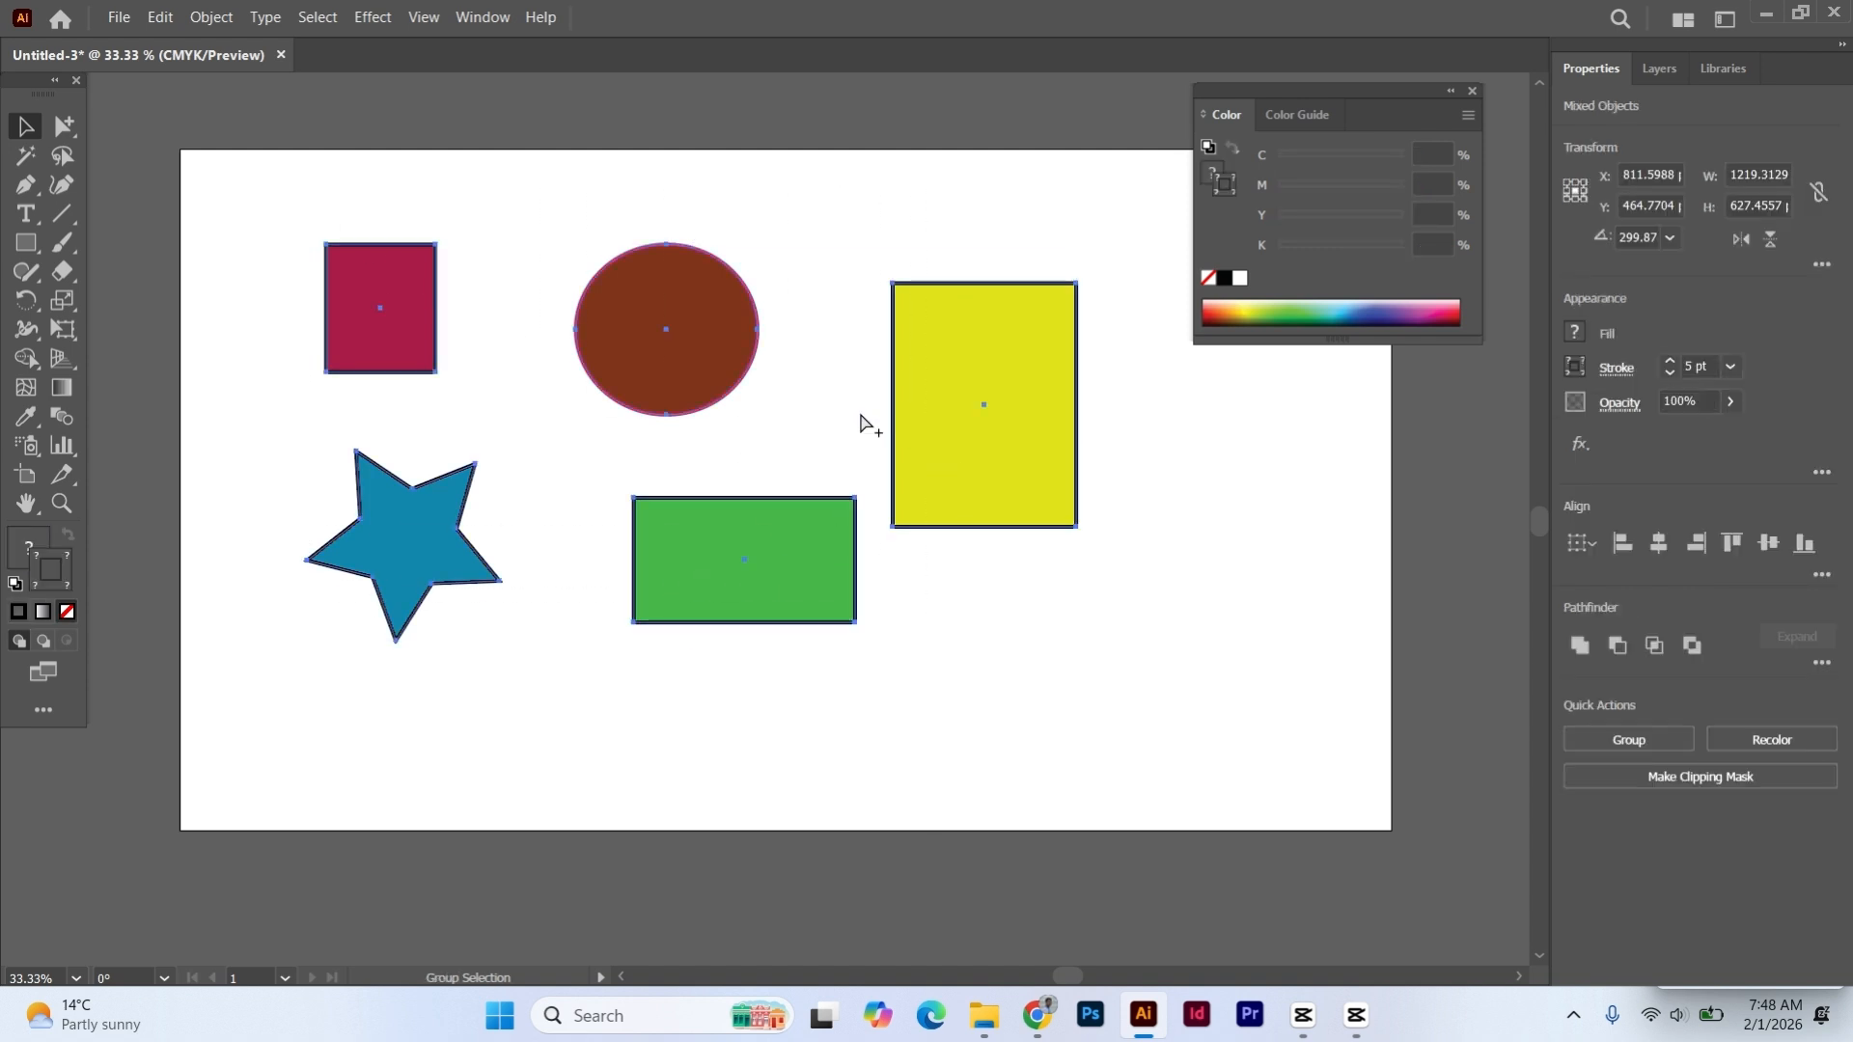
key("ctrl+g")
left_click(726, 204)
mouse_move(715, 318)
left_mouse_down()
mouse_move(744, 331)
mouse_move(719, 338)
left_mouse_up()
left_click(245, 143)
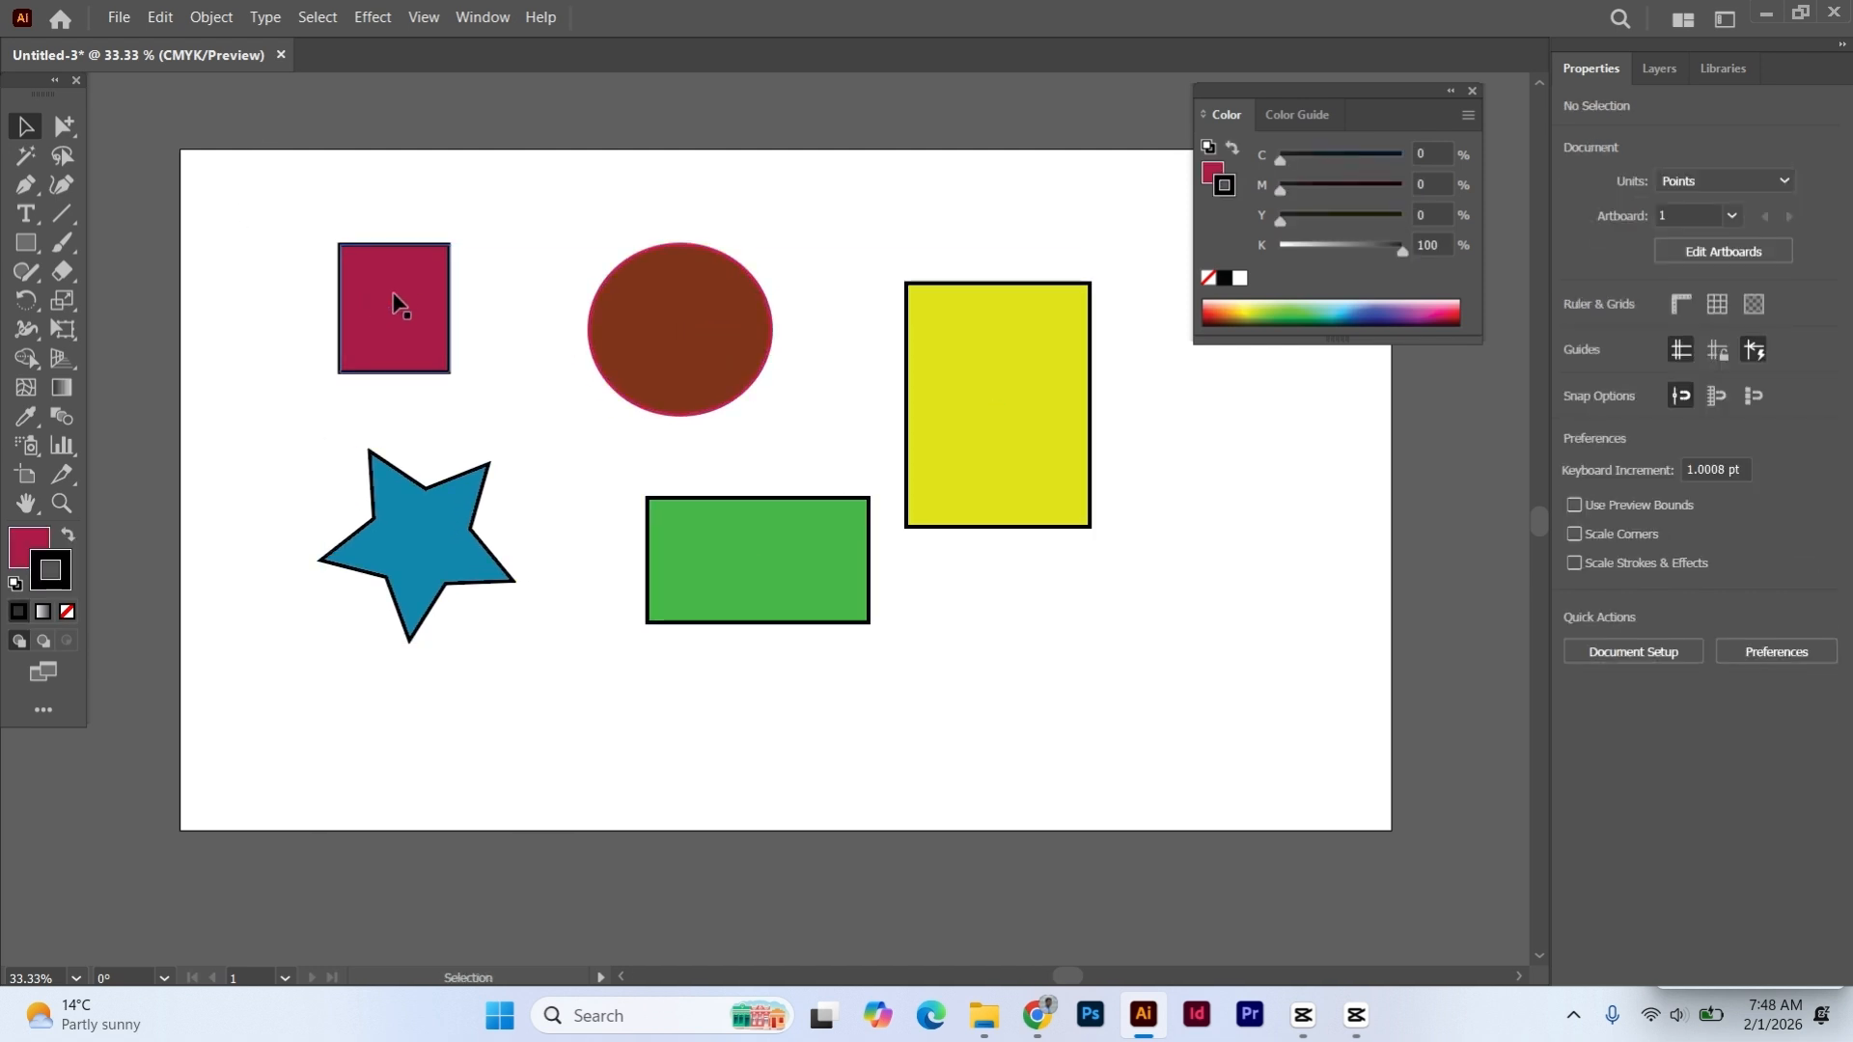
- With the Group Selection tool, select the dark red rectangle and extend the selection through each nested group until all five shapes are selected
left_click(61, 121)
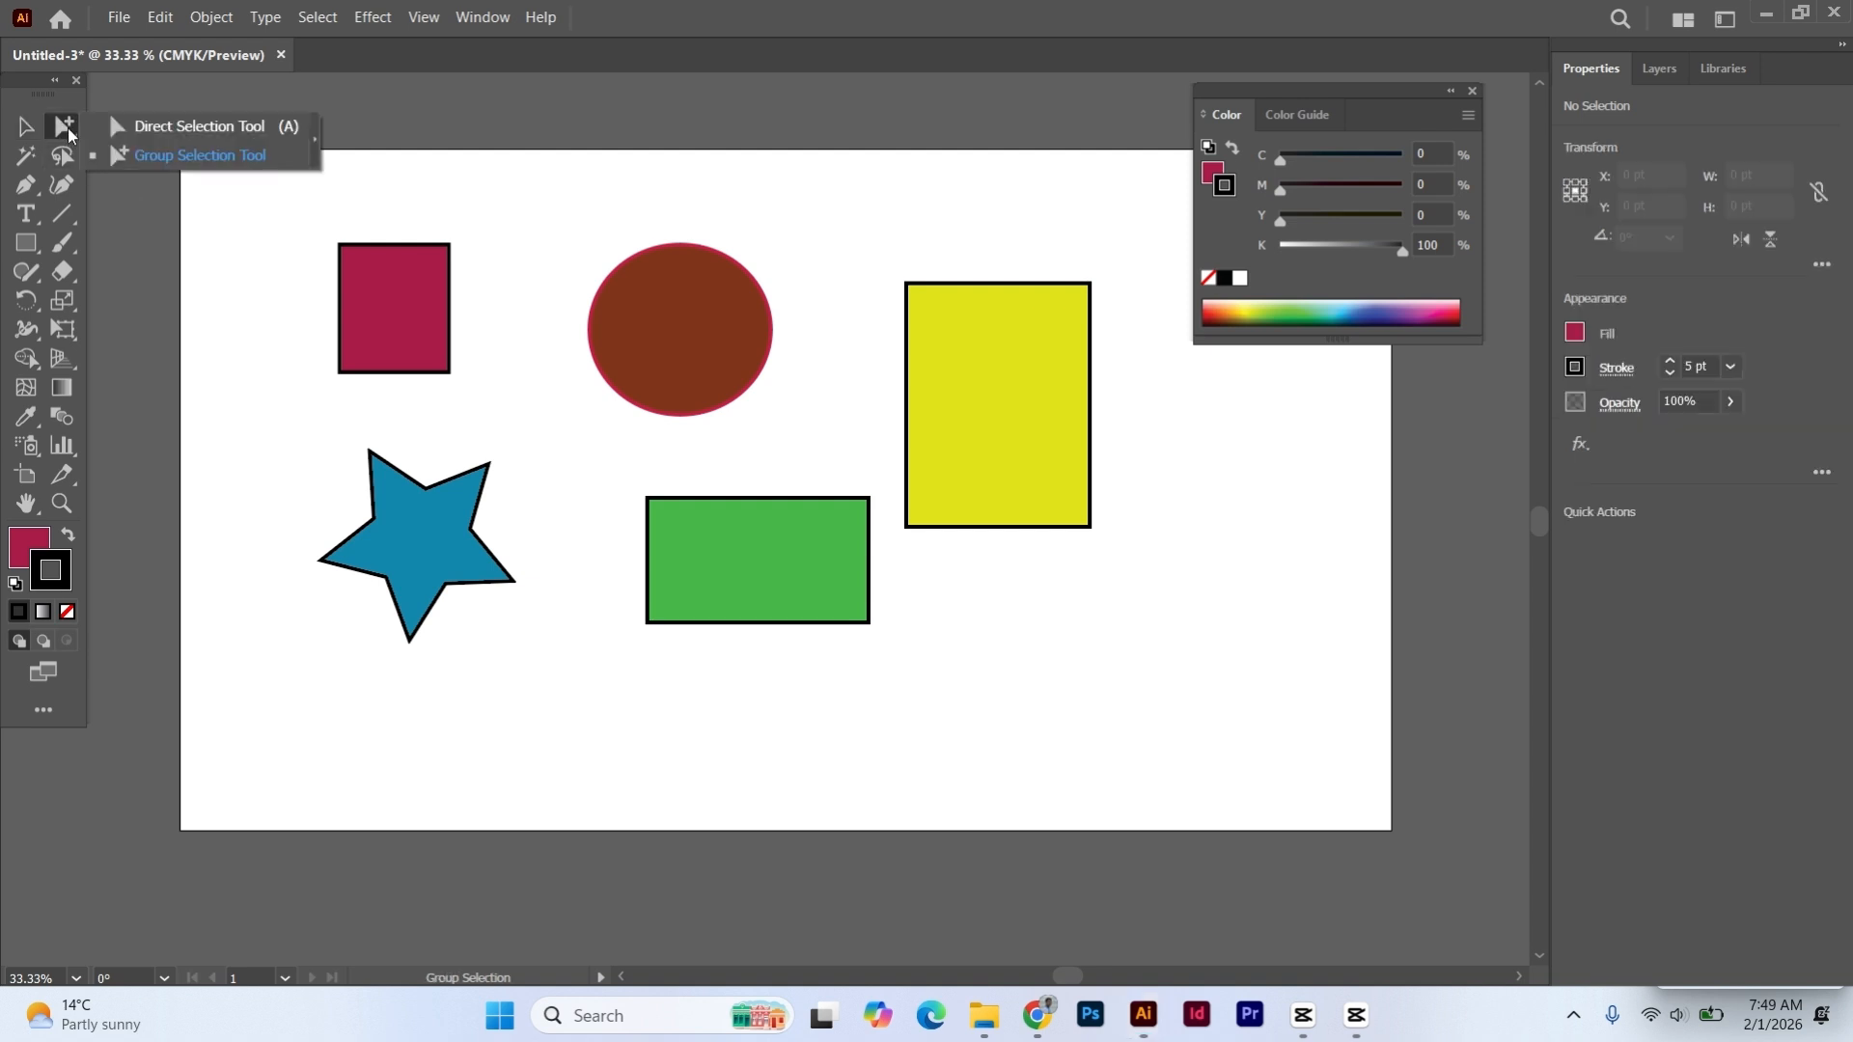
left_click(148, 158)
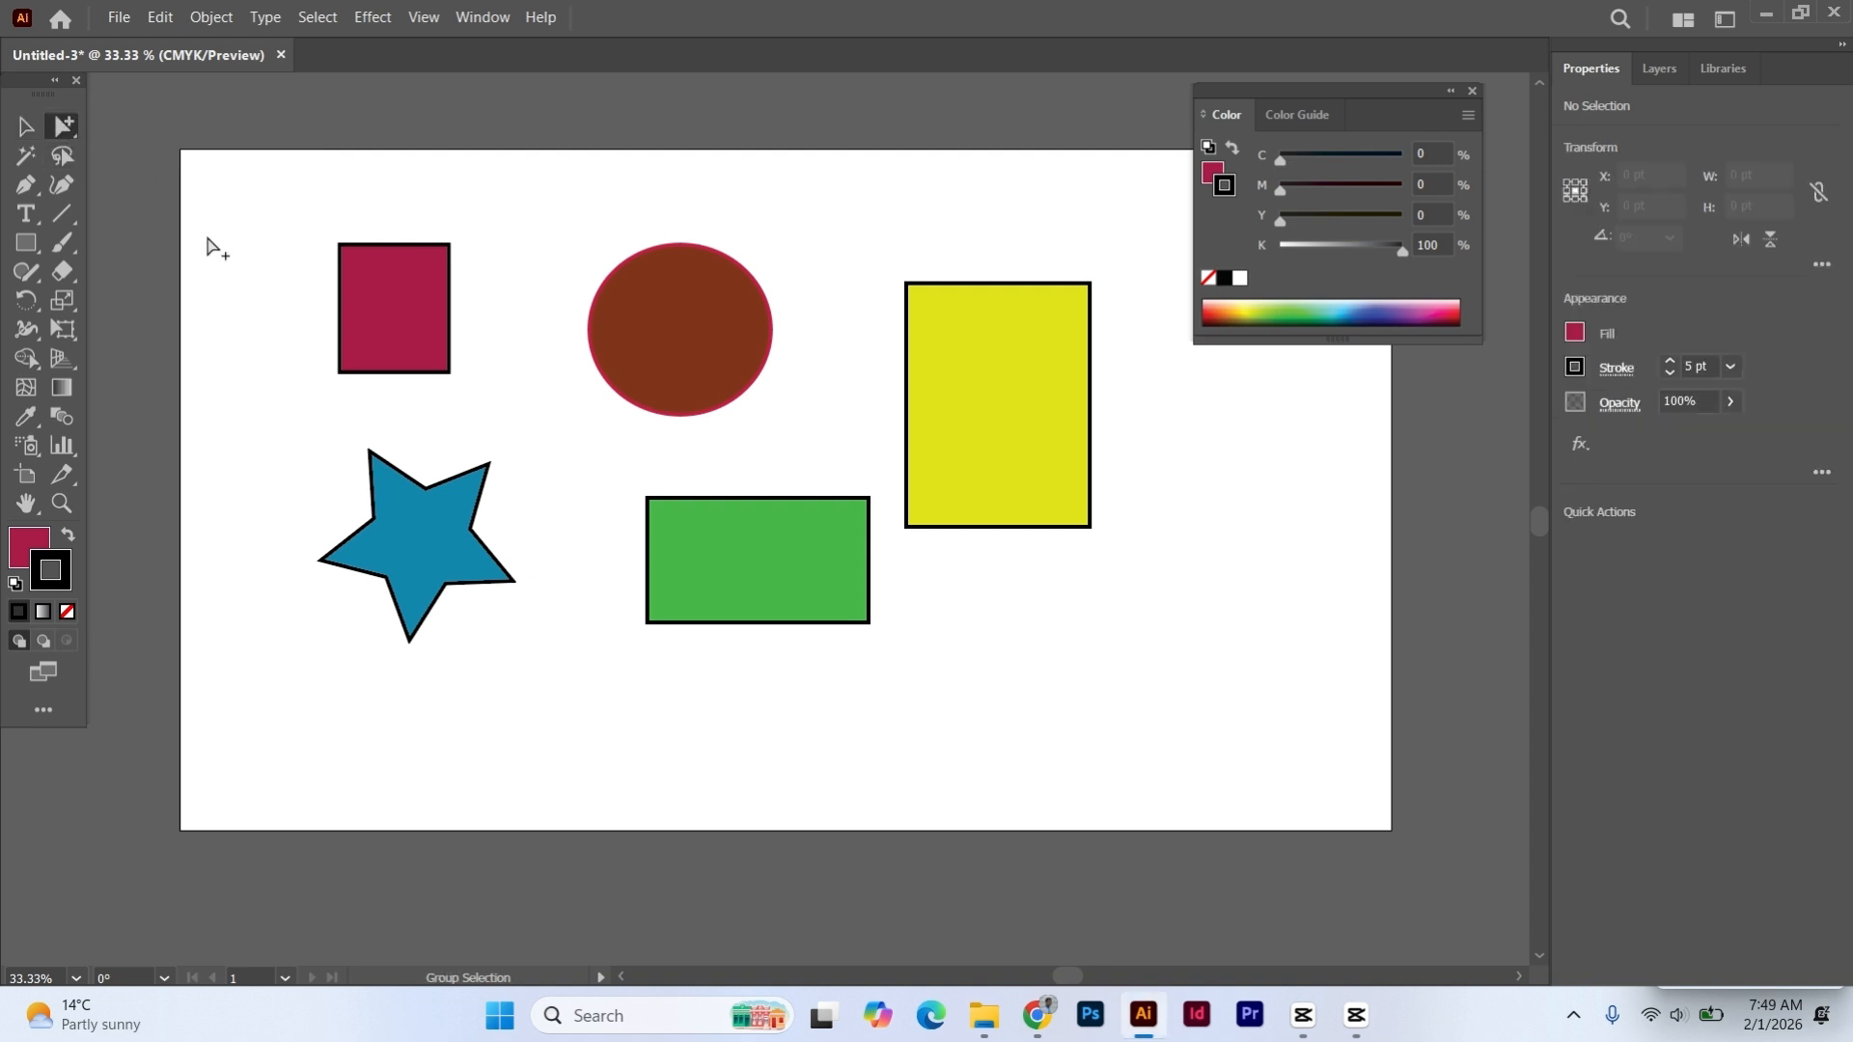
left_click(391, 303)
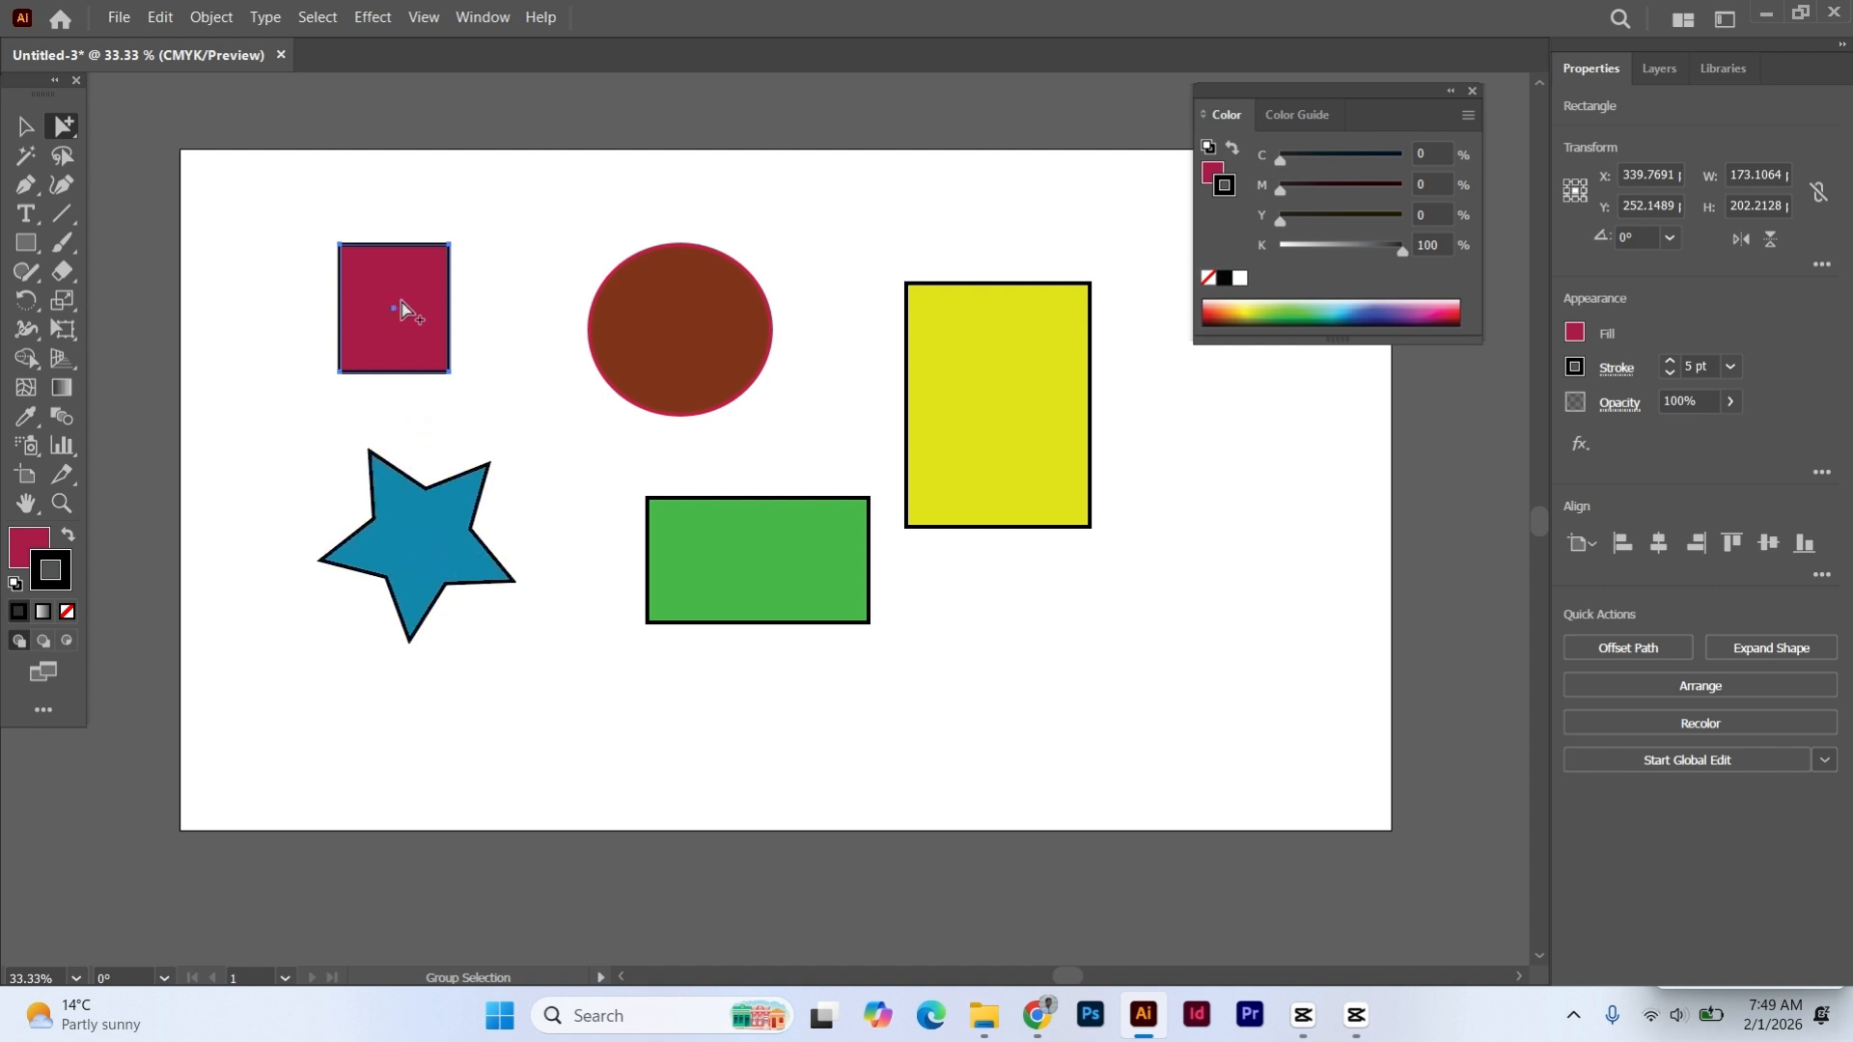
left_click(401, 308)
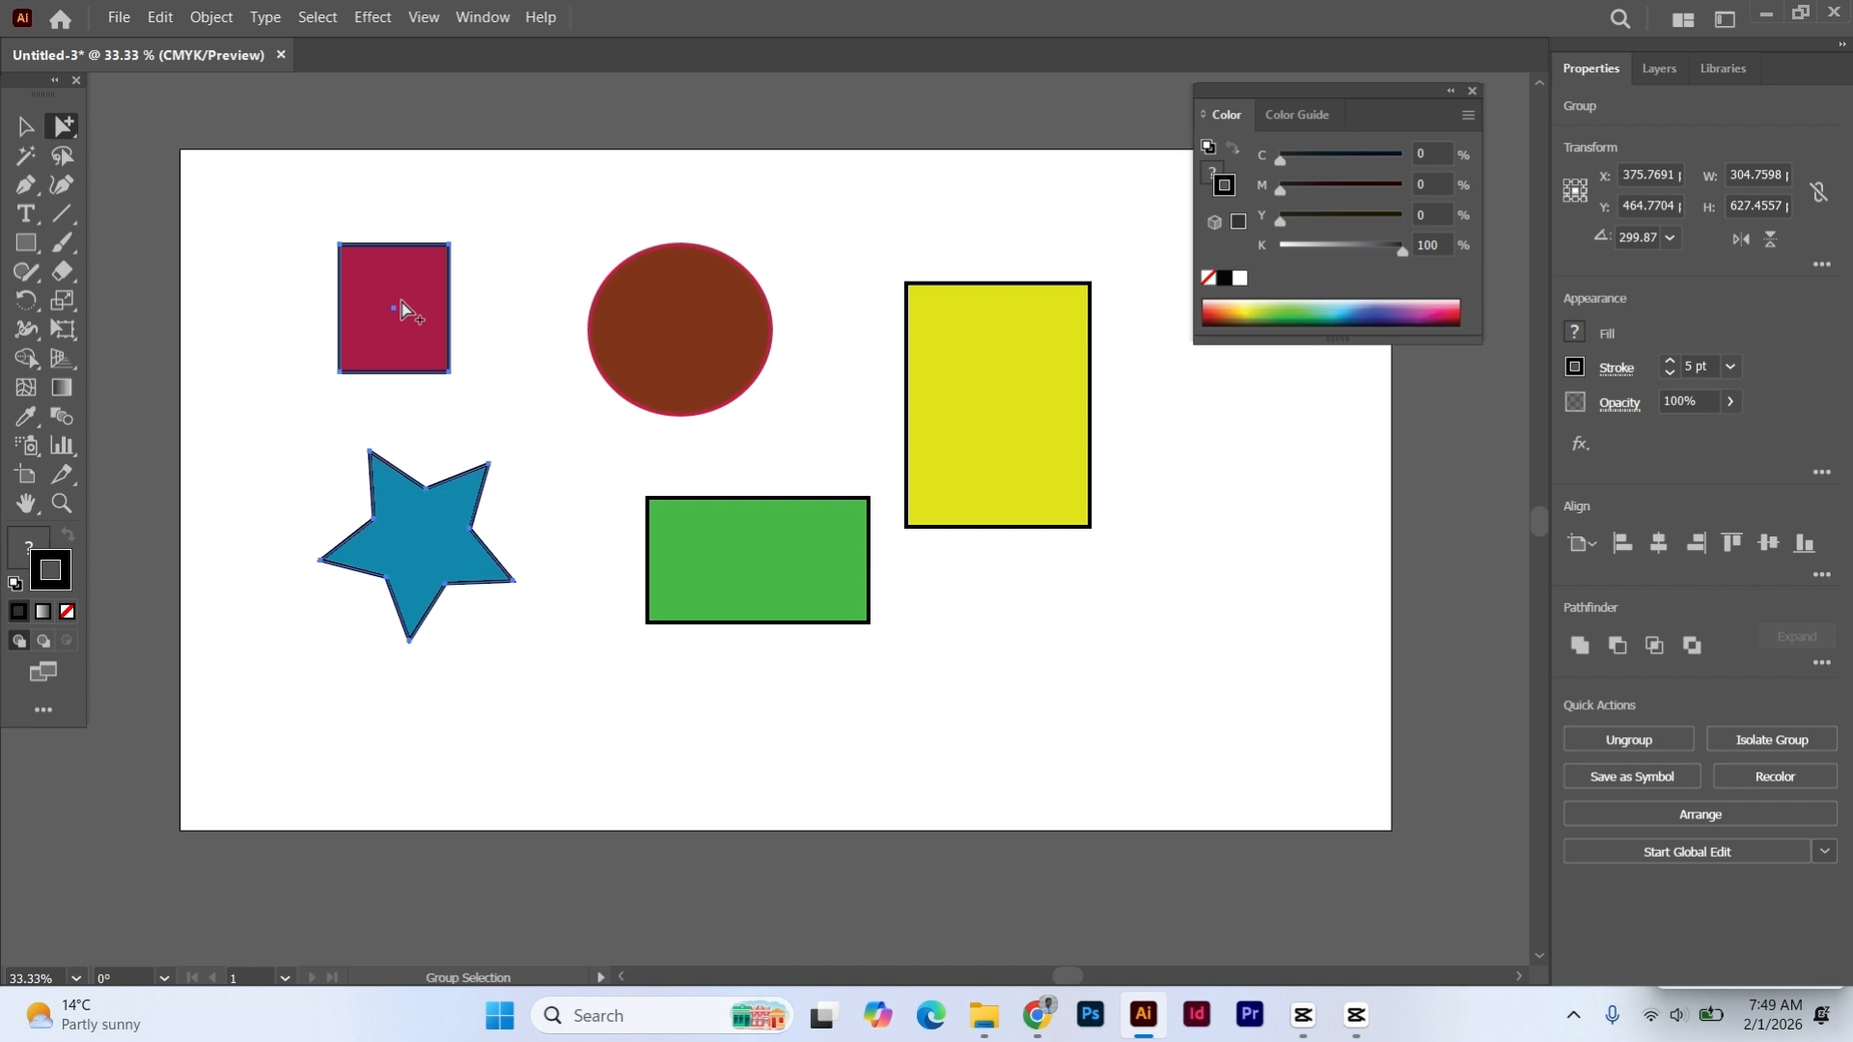
left_click(401, 307)
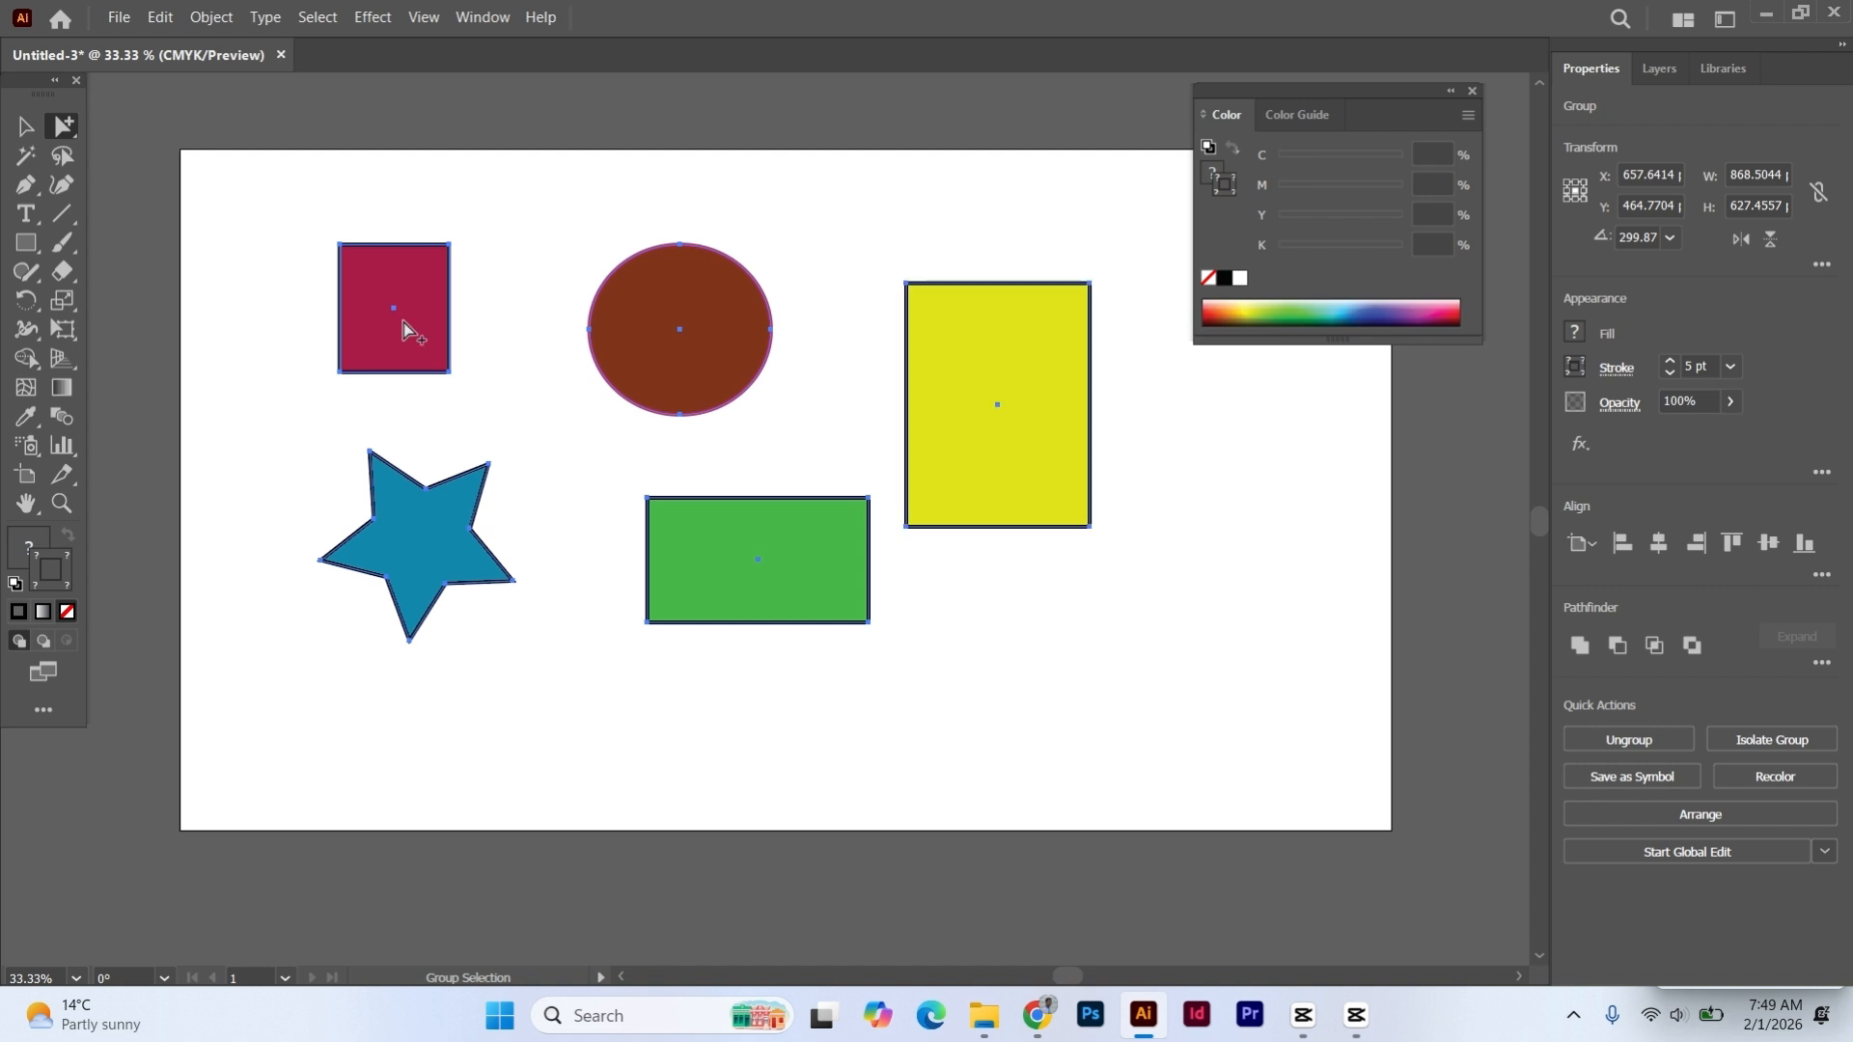
left_click(948, 298, "shift")
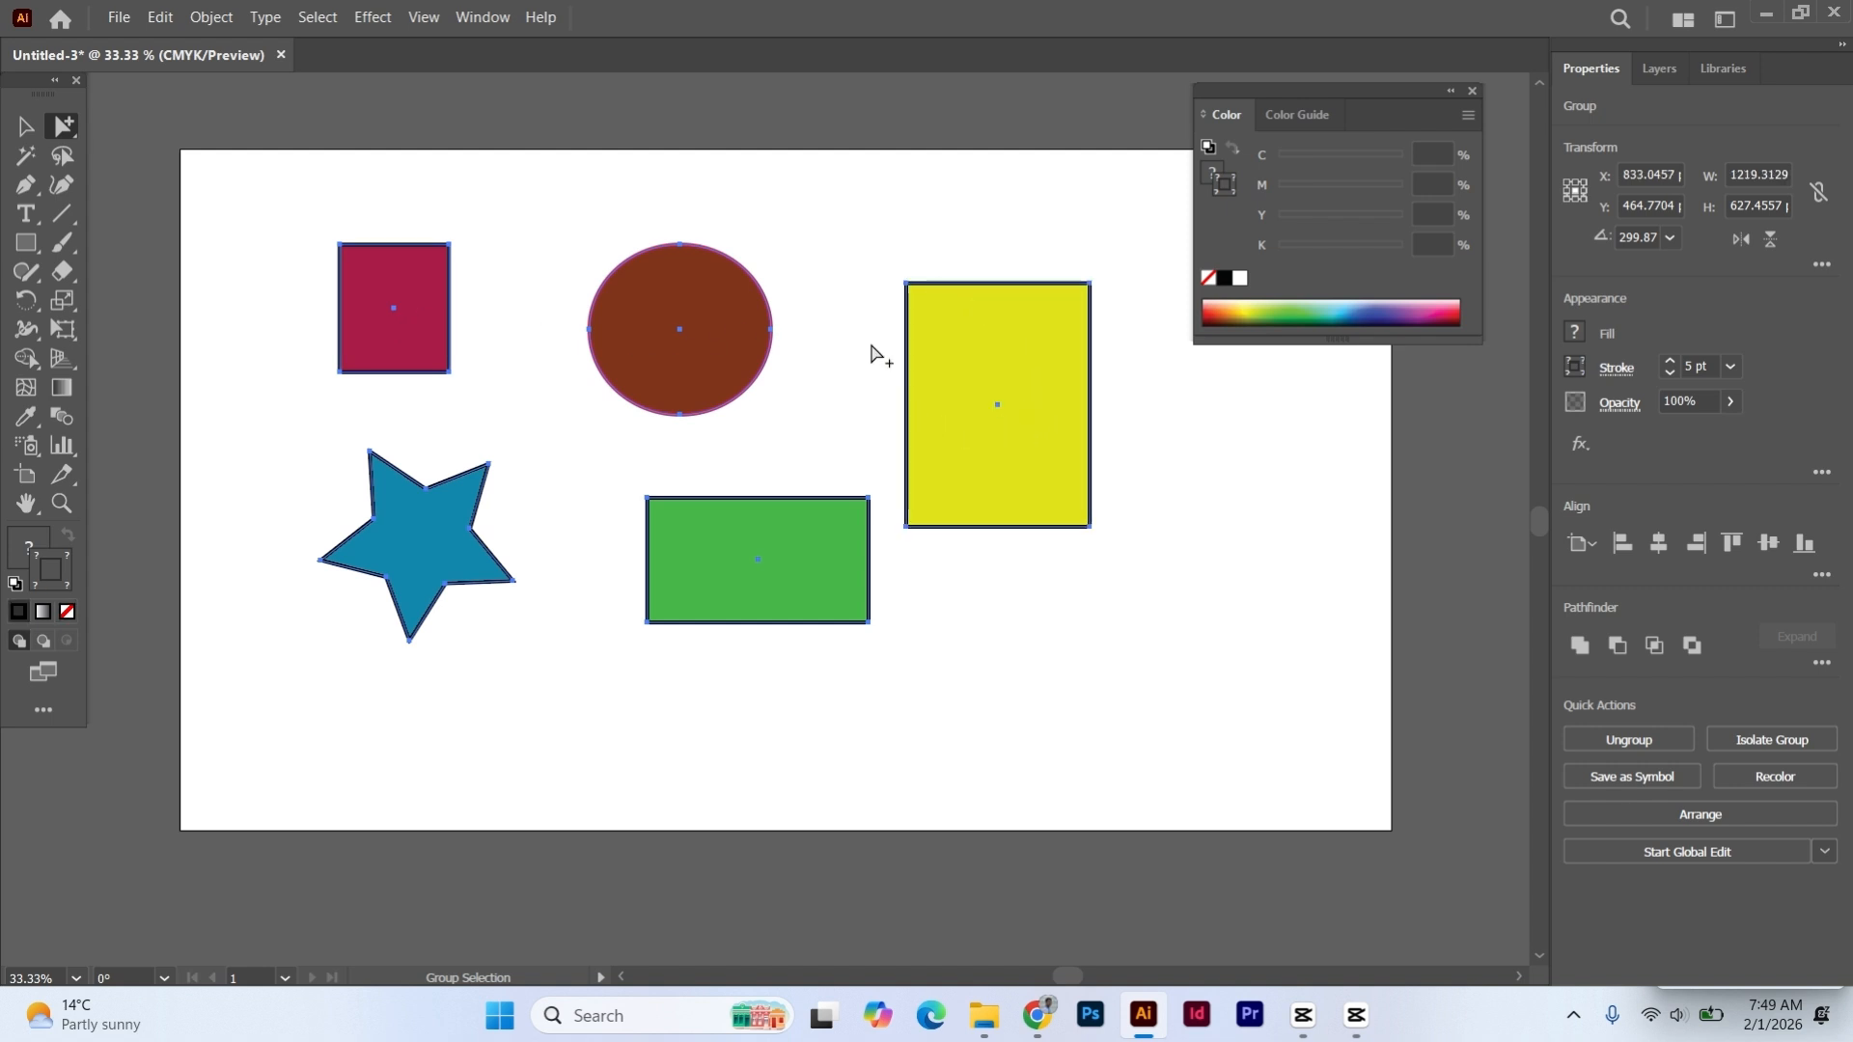
- Switch to the Selection tool and show the Direct Selection and Group Selection tool variants
left_click(26, 126)
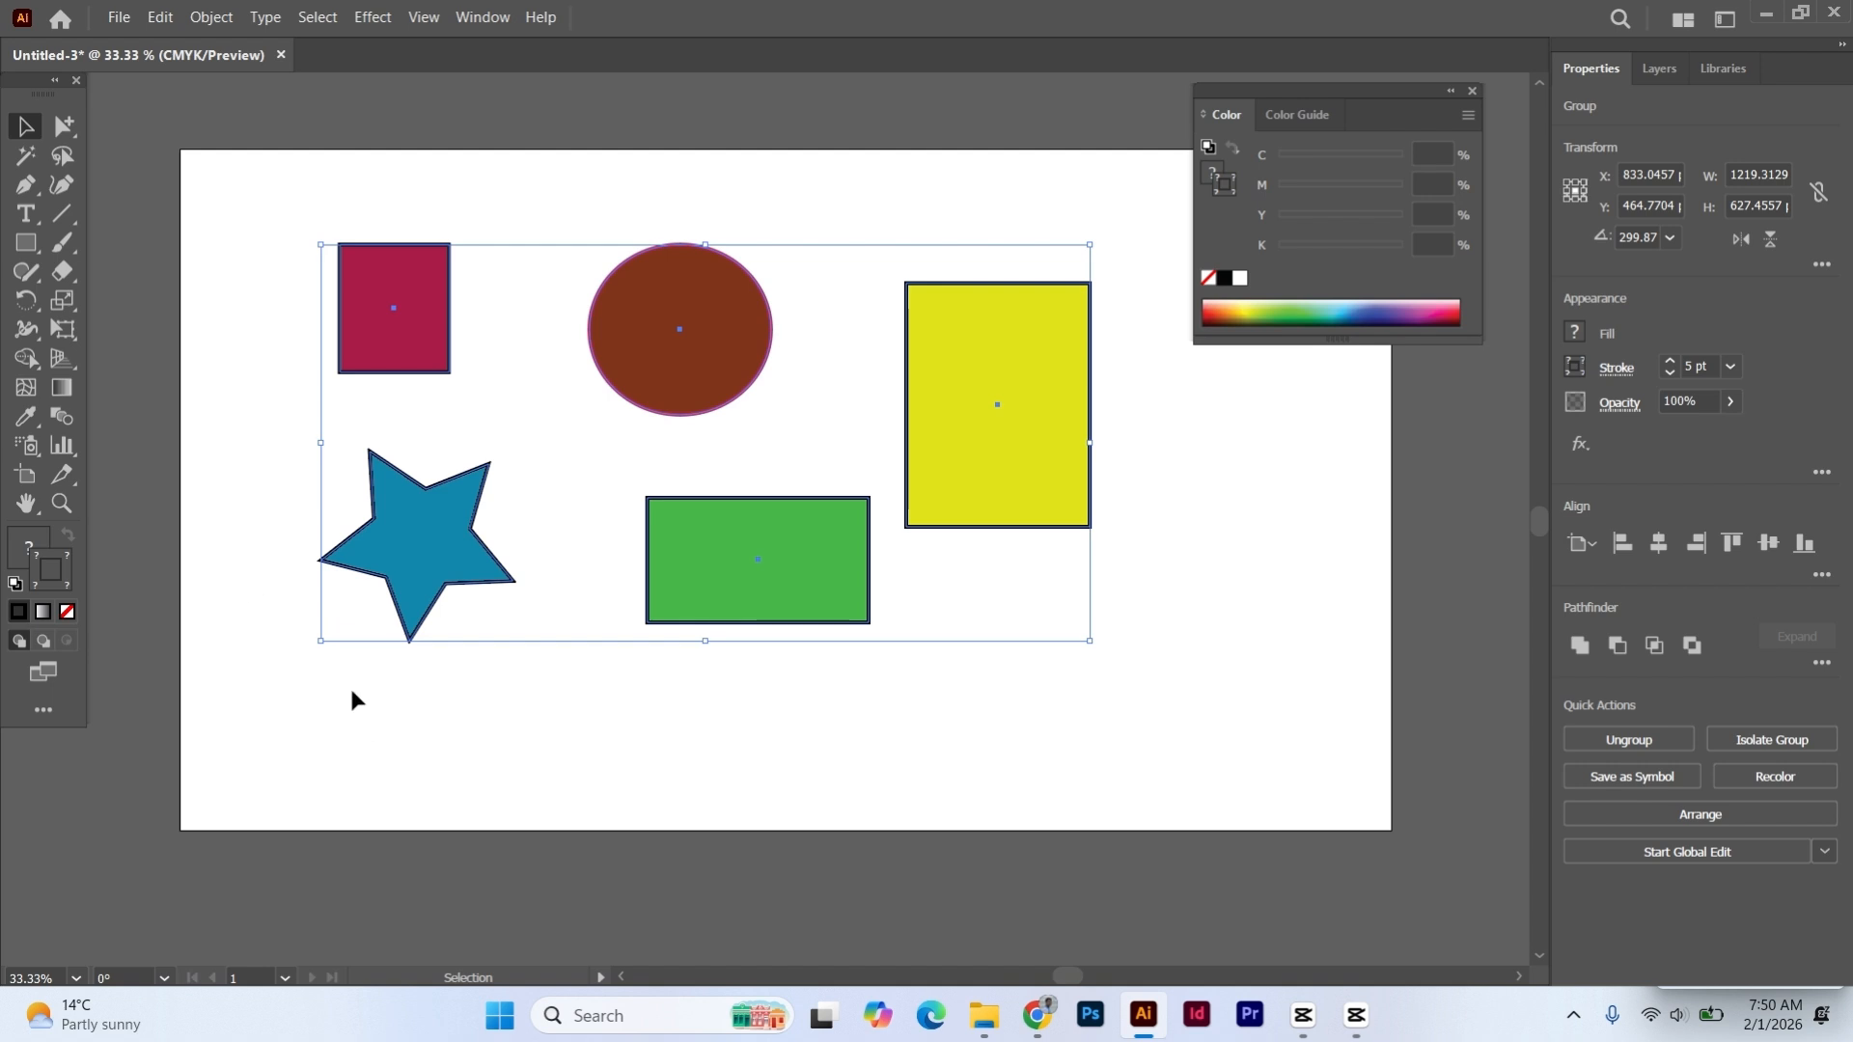
left_click(72, 133)
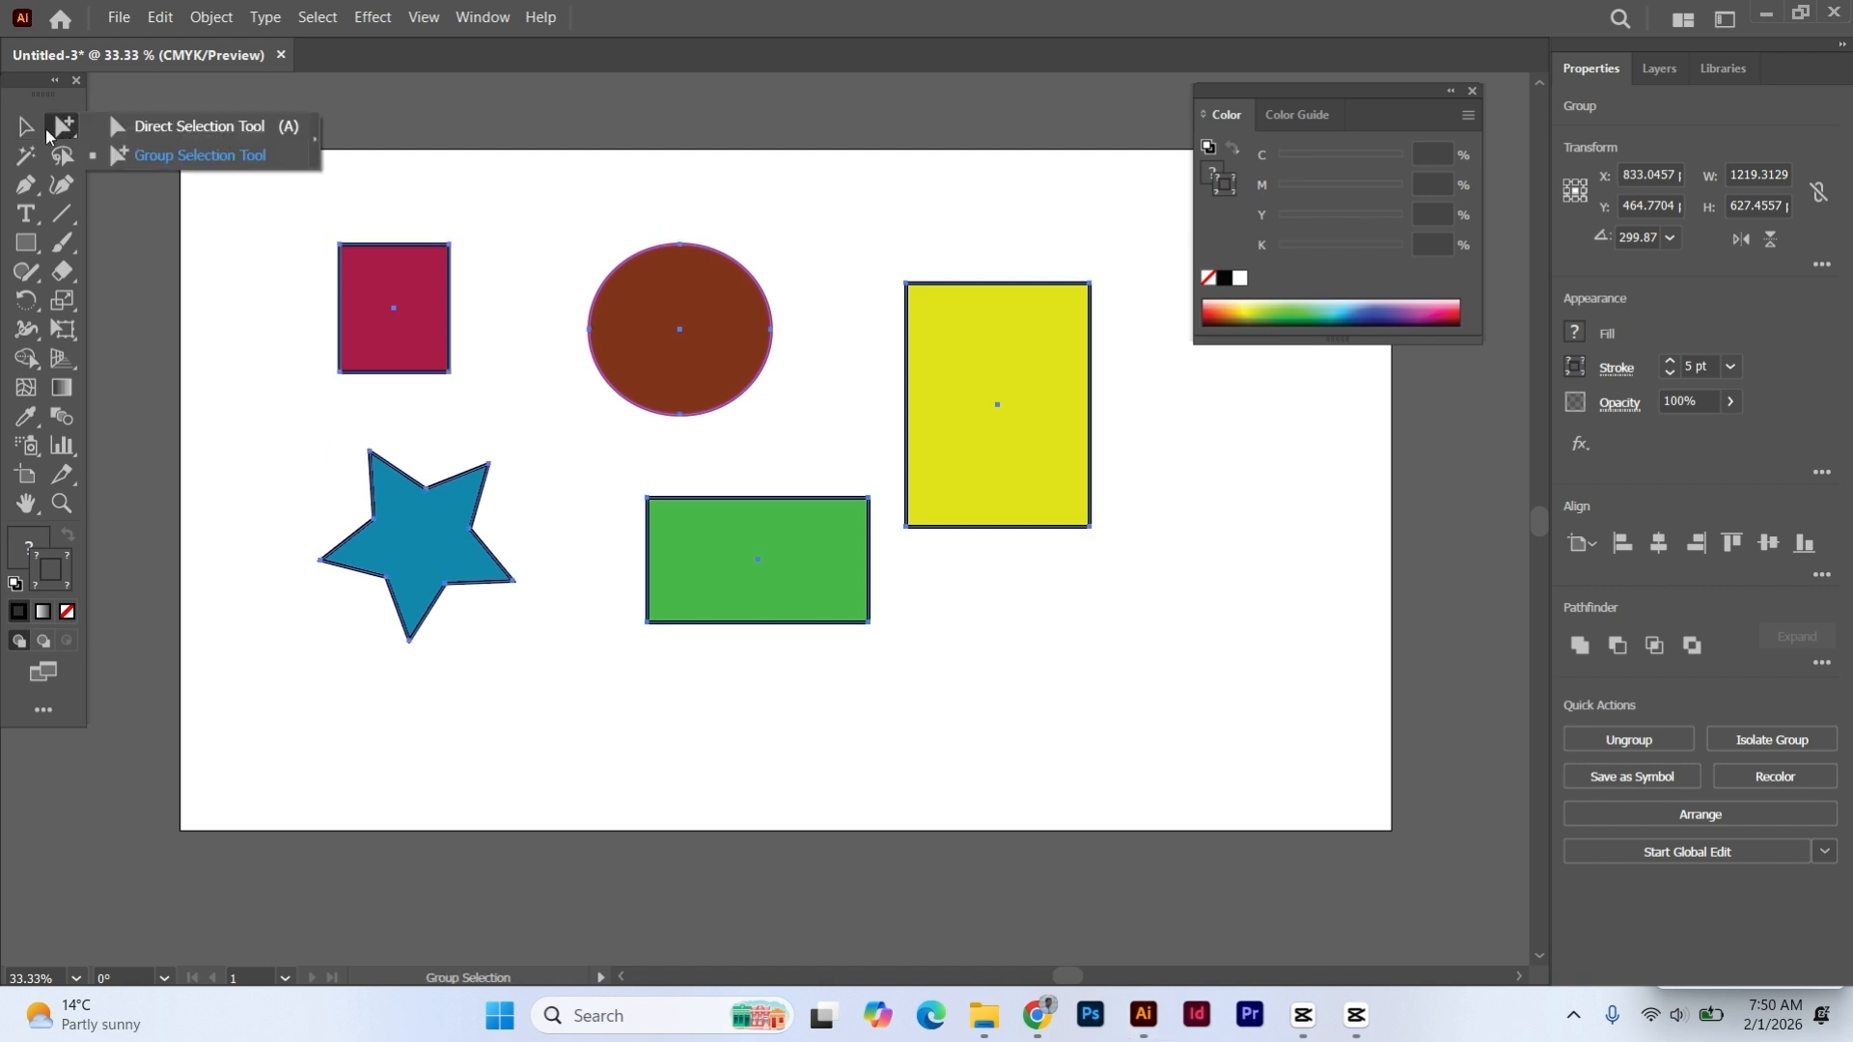